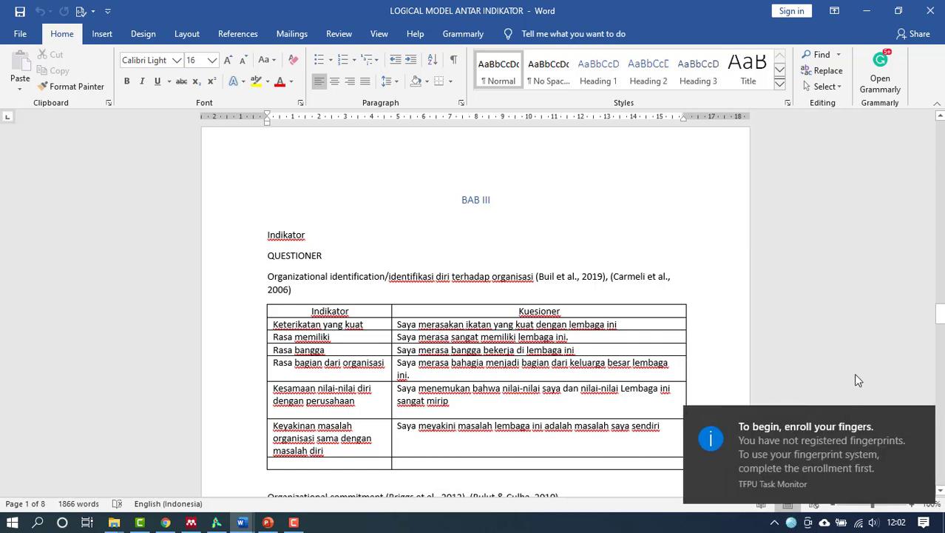
Step: Create a new blank Google Form from My Drive in Google Drive, using Chrome
{"action": "left_click", "coordinate": [921, 419]}
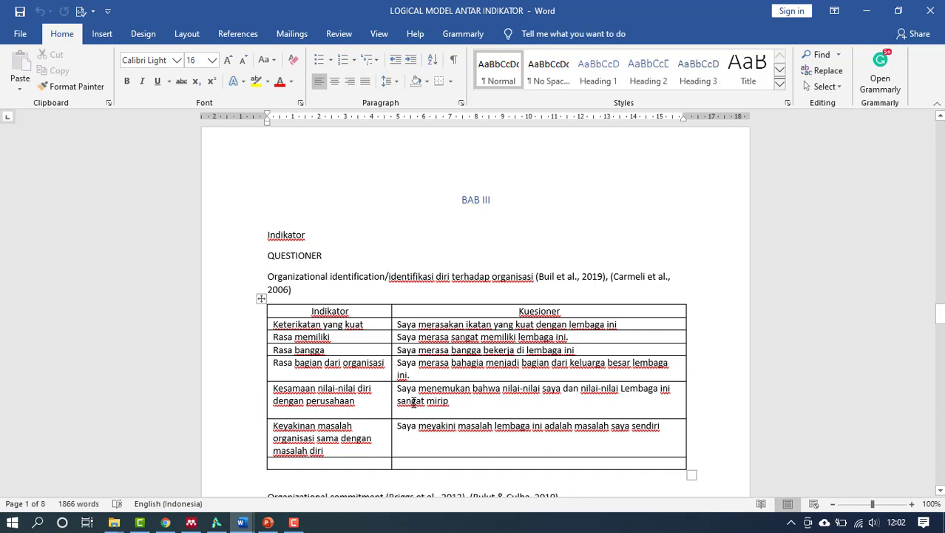
{"action": "left_click", "coordinate": [165, 522]}
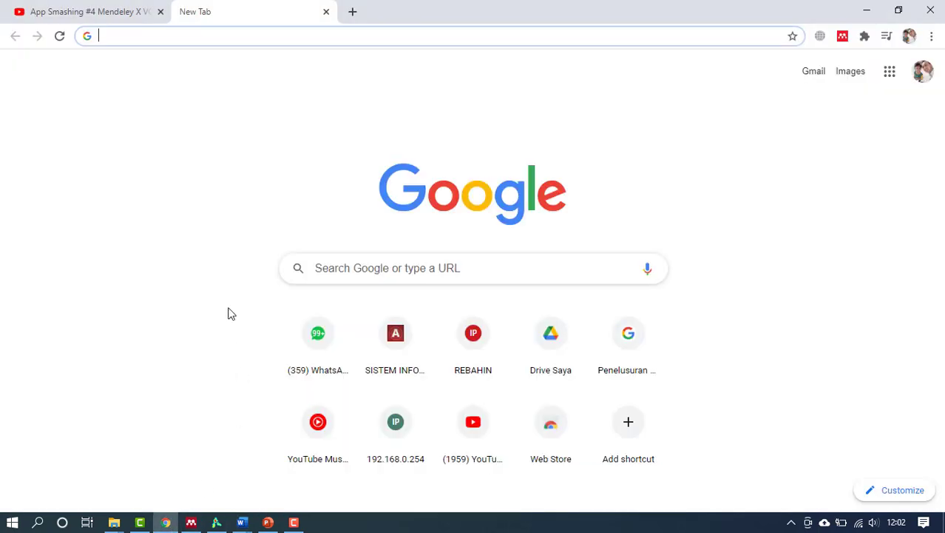
{"action": "left_click", "coordinate": [550, 338]}
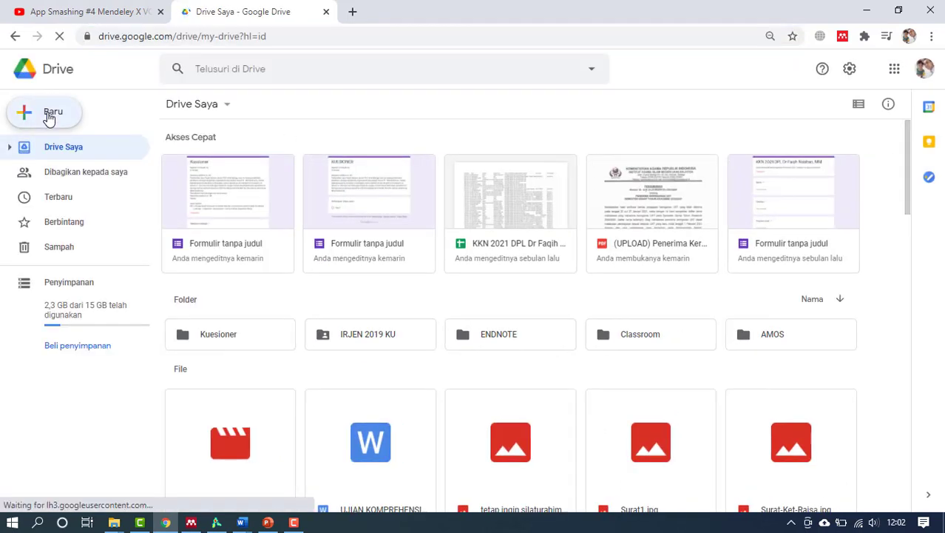
{"action": "left_click", "coordinate": [50, 114]}
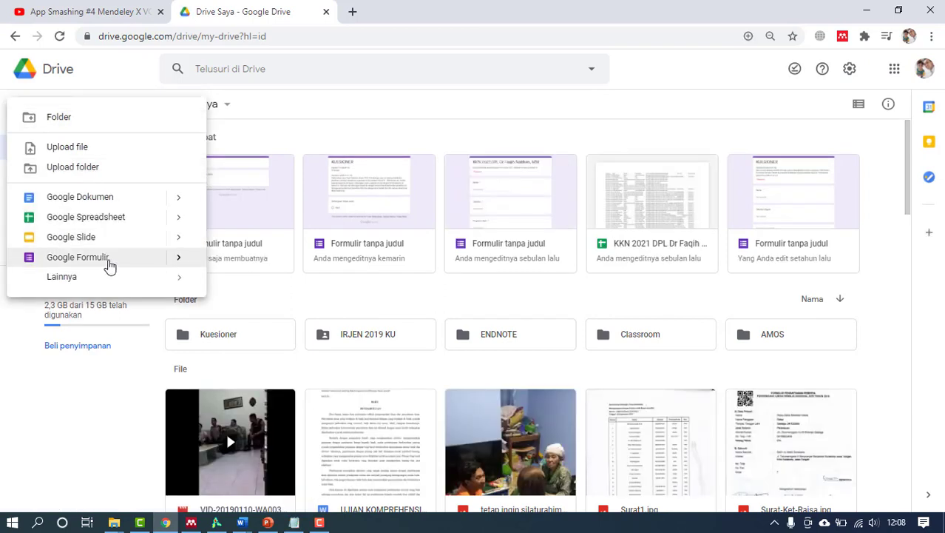
{"action": "left_click", "coordinate": [109, 265]}
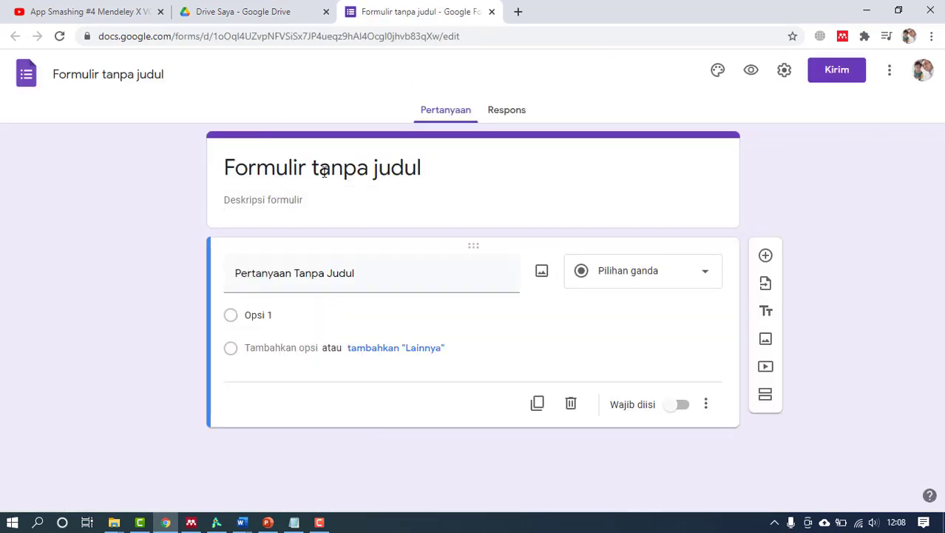
Step: Set the form's title to "Kuesioner"
{"action": "left_click", "coordinate": [435, 170]}
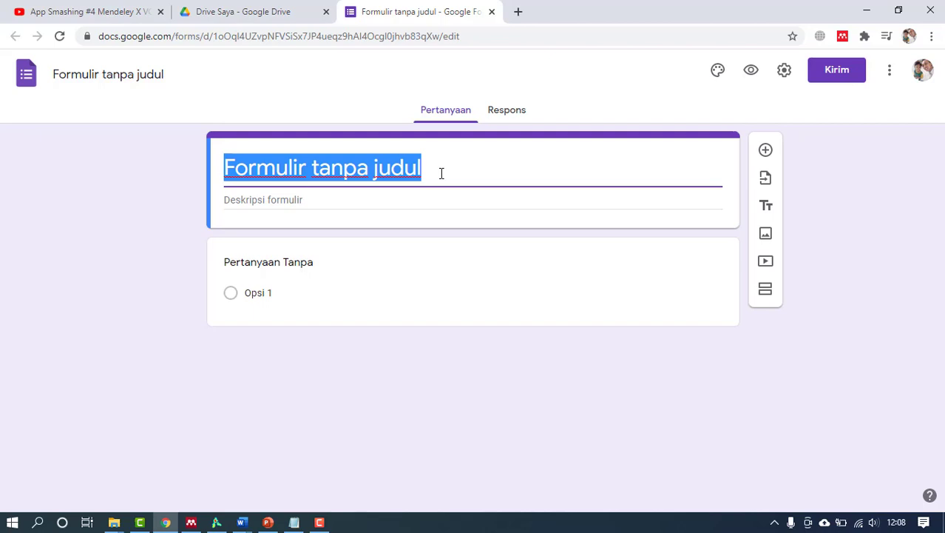
{"action": "type", "text": "Kuesi"}
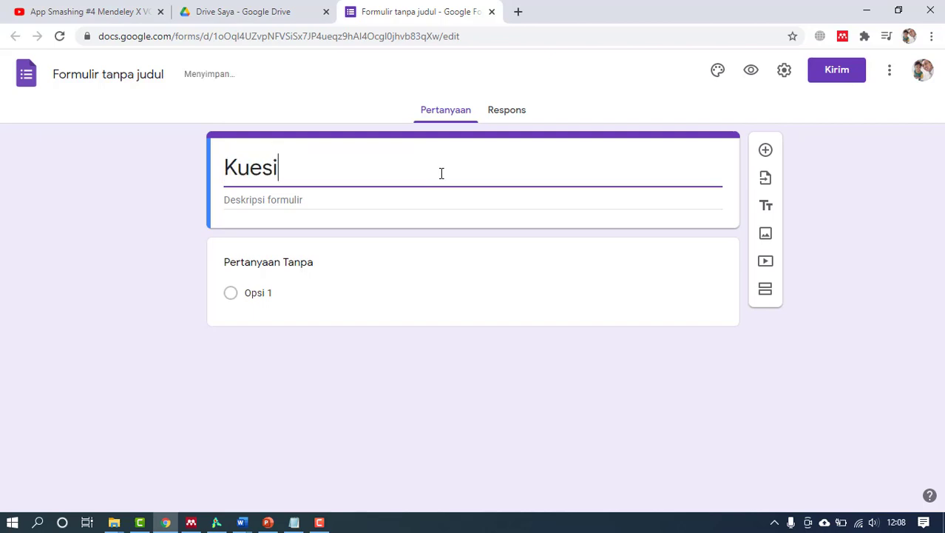
{"action": "type", "text": "oner"}
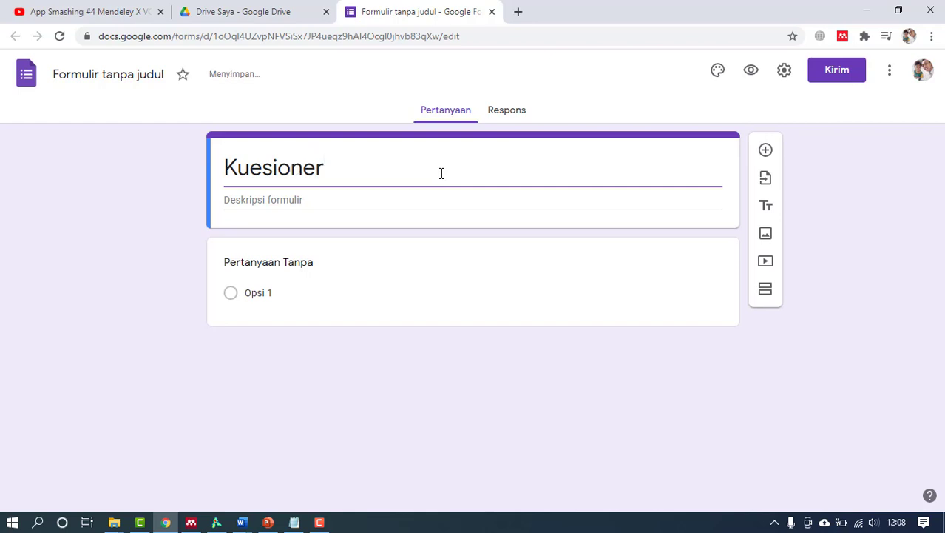
{"action": "left_click", "coordinate": [355, 205]}
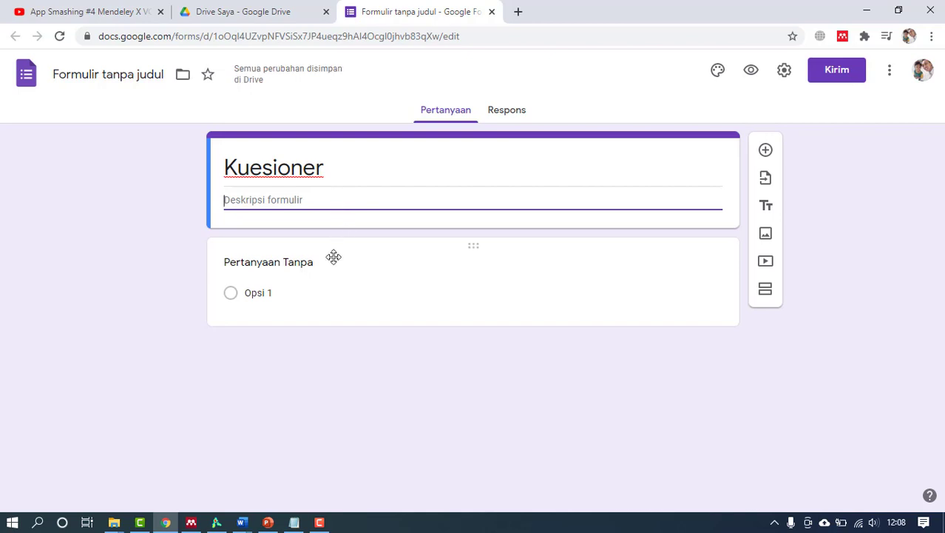
Step: Switch to the Word document "Pengantar Kuesioner google form" and copy the whole introductory letter including its NB lines
{"action": "mouse_move", "coordinate": [241, 526]}
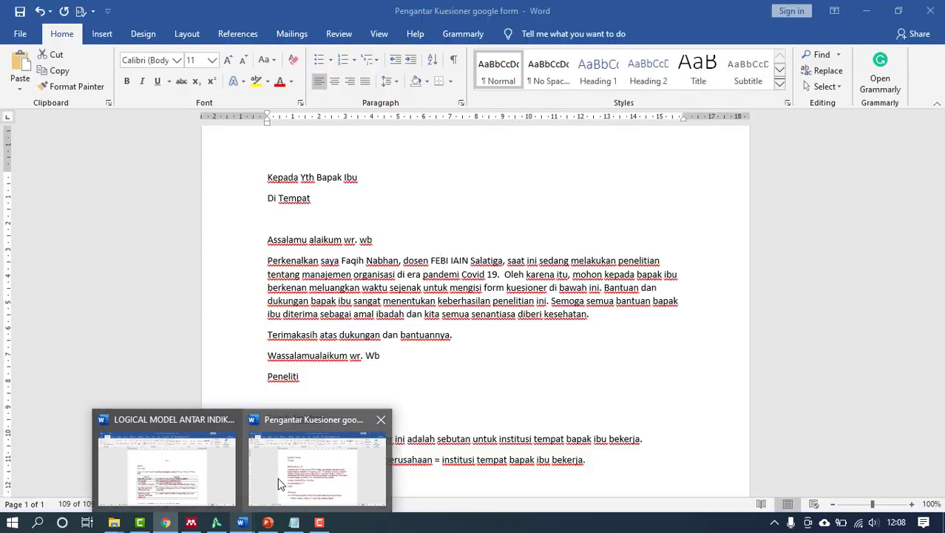
{"action": "left_click", "coordinate": [278, 477]}
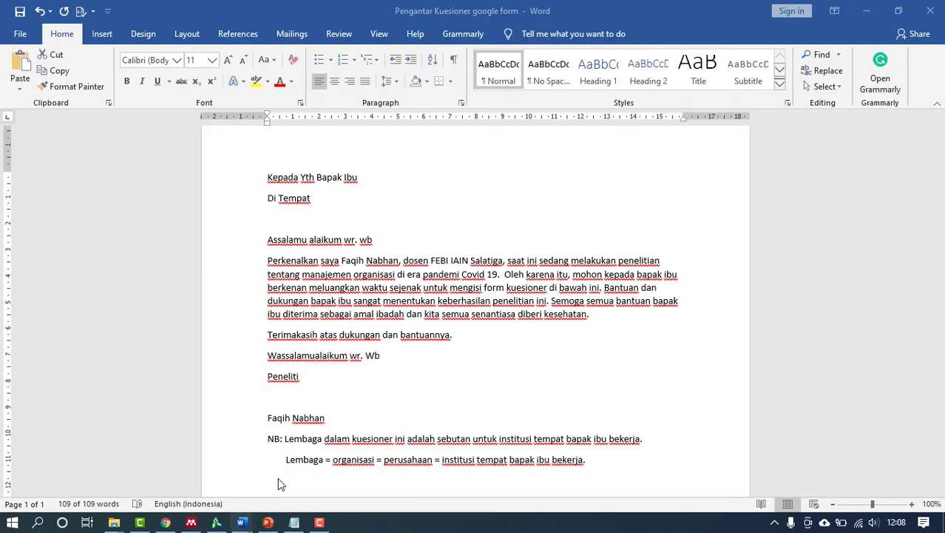
{"action": "key", "text": "ctrl+a"}
{"action": "left_click", "coordinate": [365, 283]}
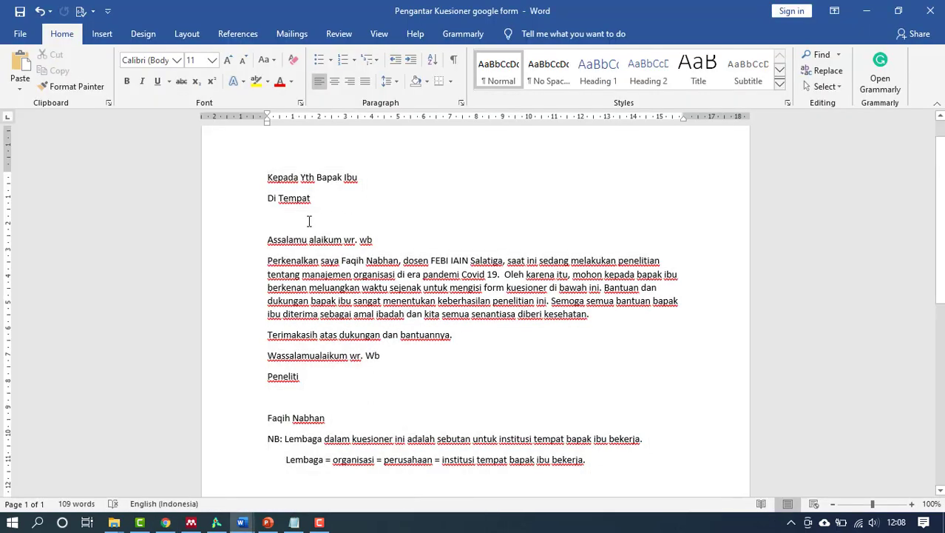
{"action": "left_click", "coordinate": [267, 177]}
{"action": "scroll", "coordinate": [346, 397], "scroll_direction": "down", "scroll_amount": 1}
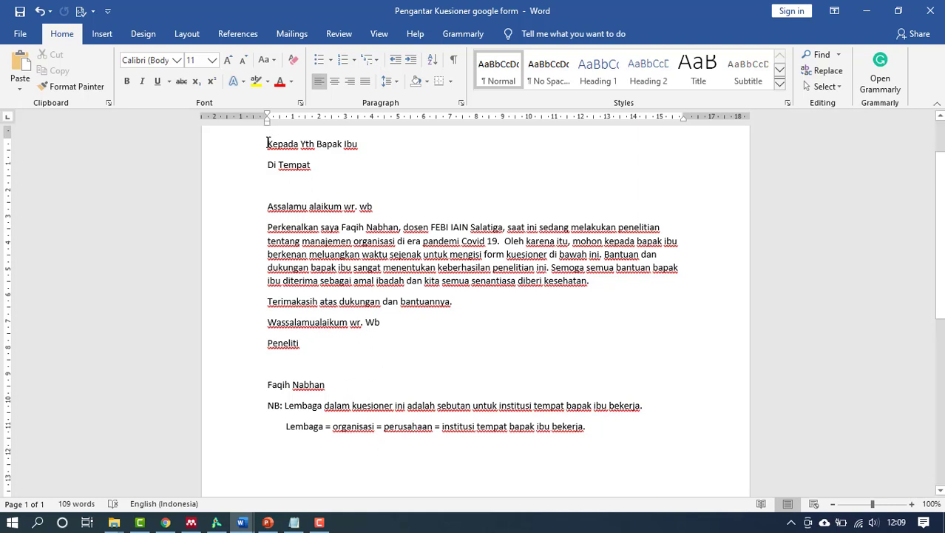
{"action": "left_click_drag", "start_coordinate": [267, 144], "coordinate": [602, 426]}
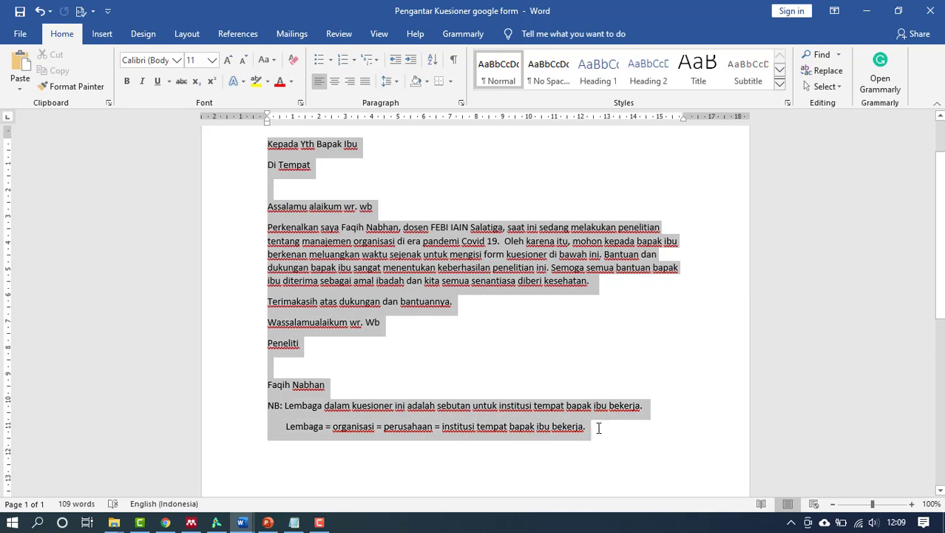
{"action": "right_click", "coordinate": [403, 261]}
{"action": "left_click", "coordinate": [435, 283]}
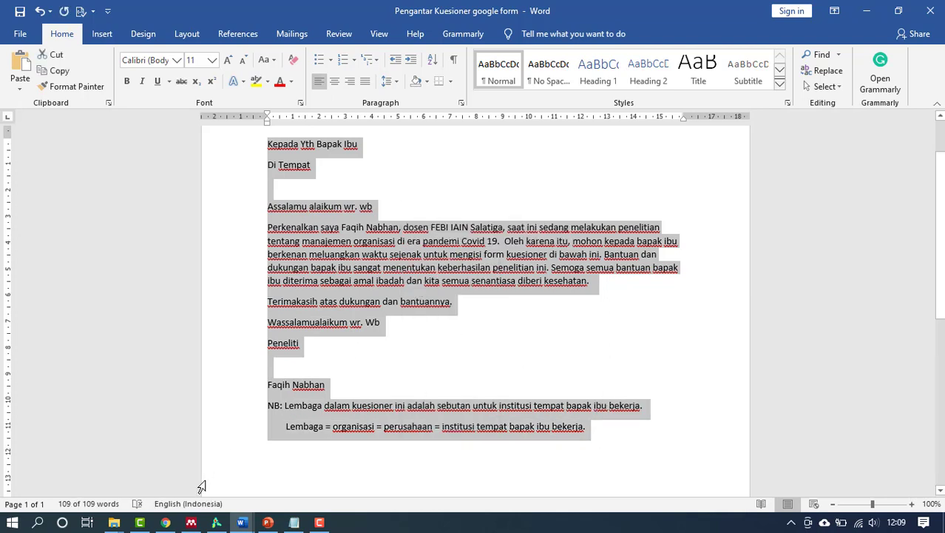
Step: Switch back to the form in Chrome and paste the copied letter into the form description
{"action": "left_click", "coordinate": [165, 522]}
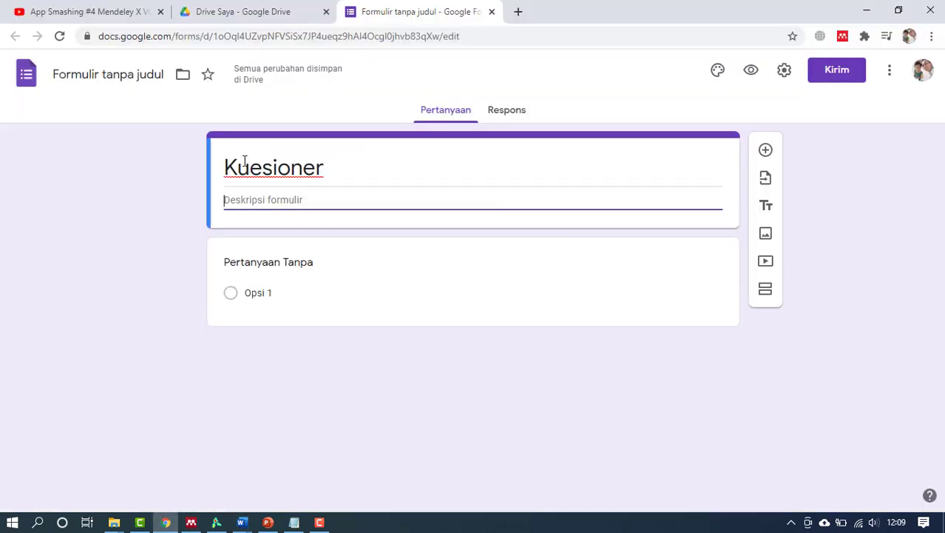
{"action": "right_click", "coordinate": [261, 199]}
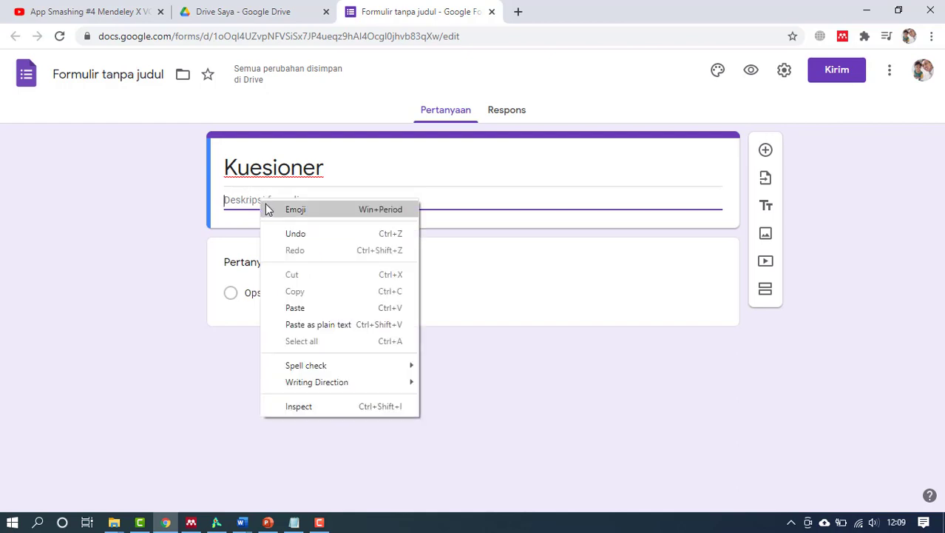
{"action": "left_click", "coordinate": [291, 306]}
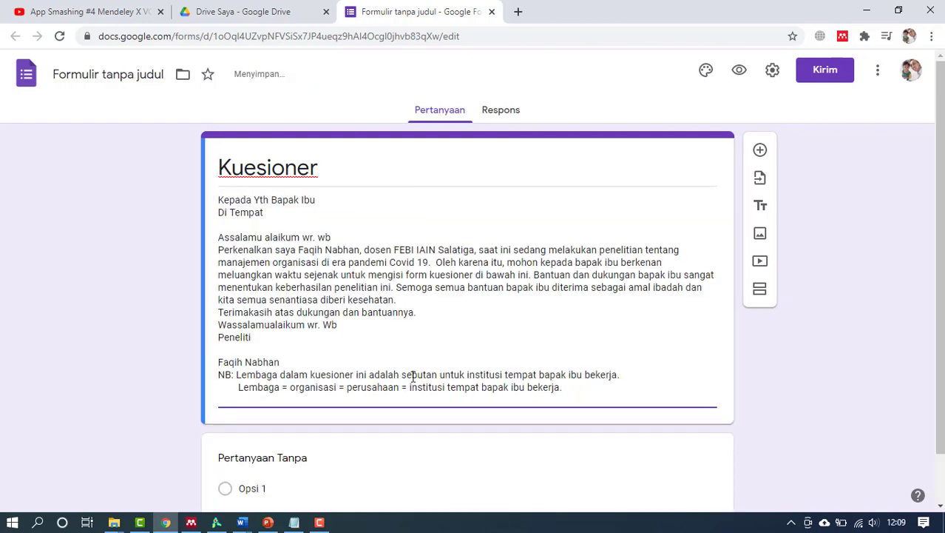
{"action": "scroll", "coordinate": [457, 345], "scroll_direction": "down", "scroll_amount": 1}
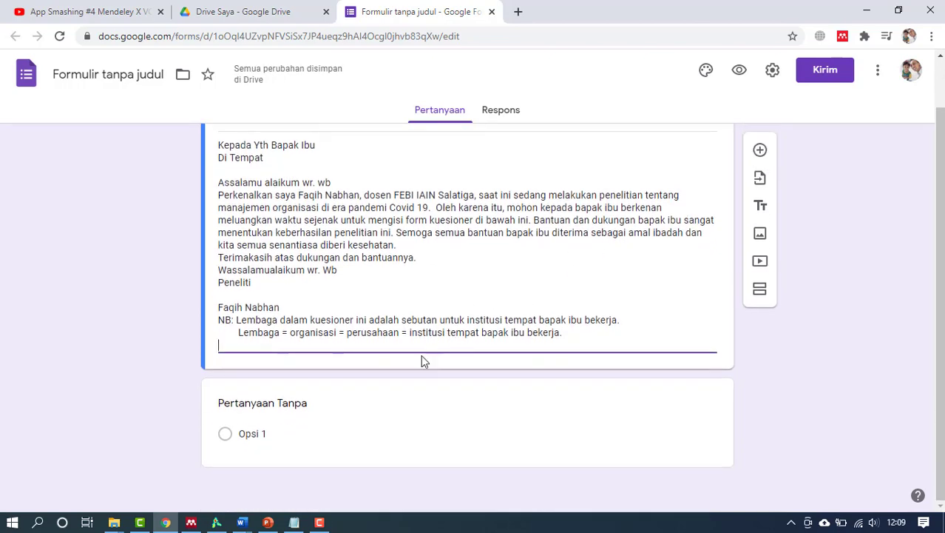
Step: Title the first question "Status pekerjaan:" and set its type to Pilihan ganda
{"action": "left_click", "coordinate": [311, 430]}
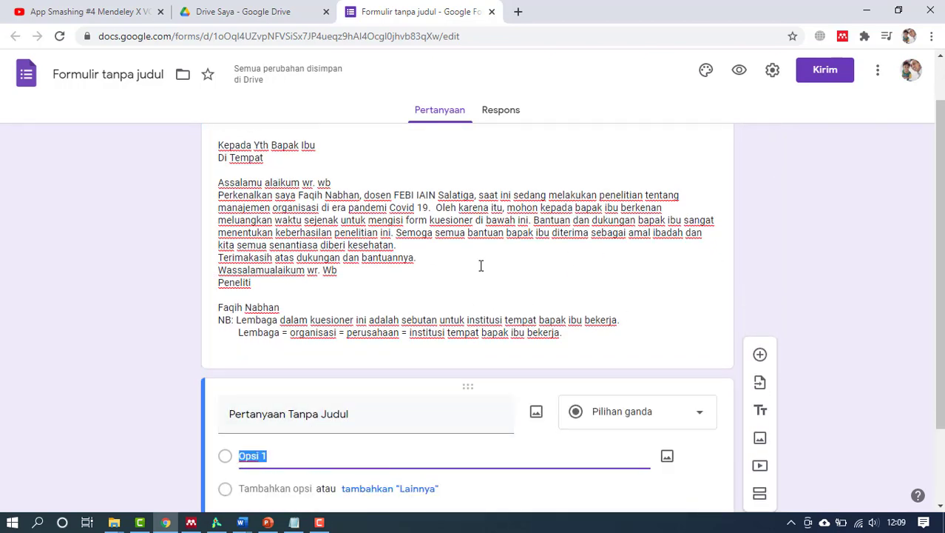
{"action": "scroll", "coordinate": [488, 255], "scroll_direction": "down", "scroll_amount": 1}
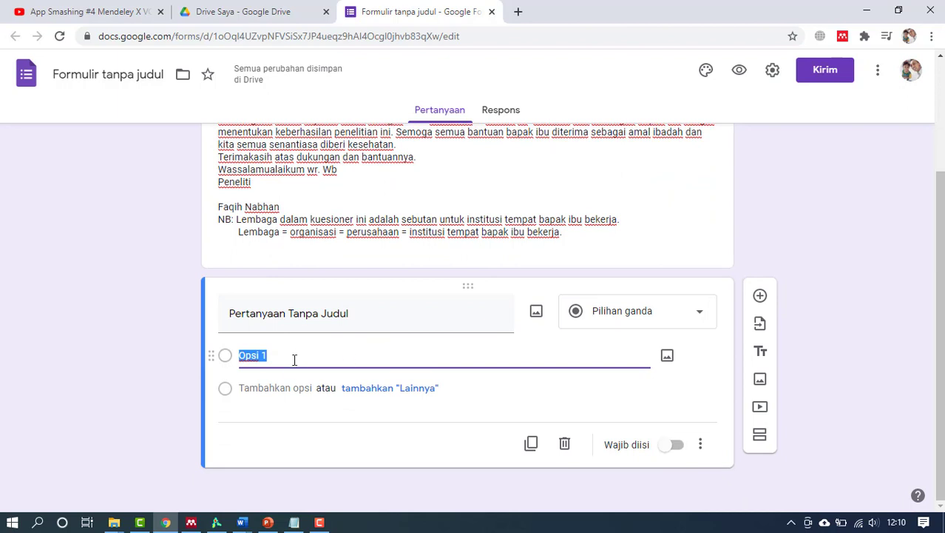
{"action": "left_click", "coordinate": [295, 317]}
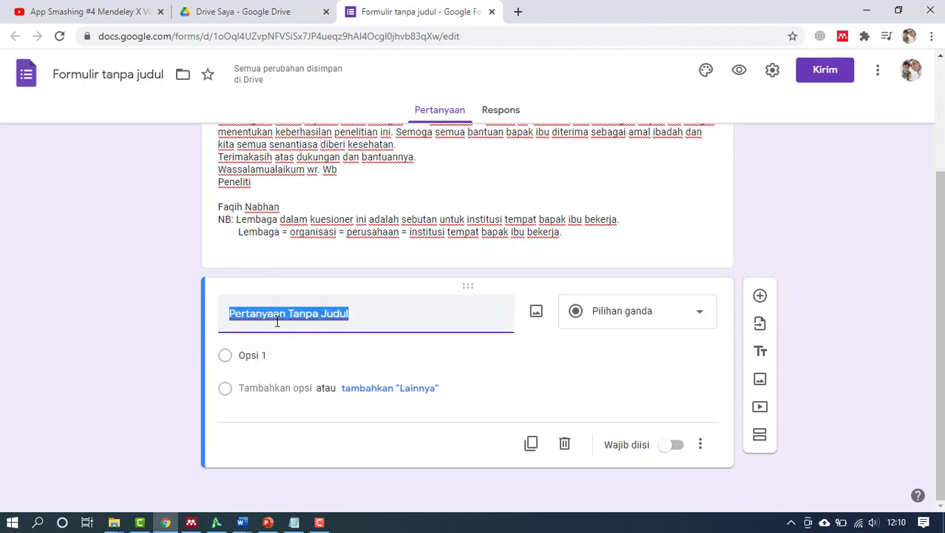
{"action": "type", "text": "Status"}
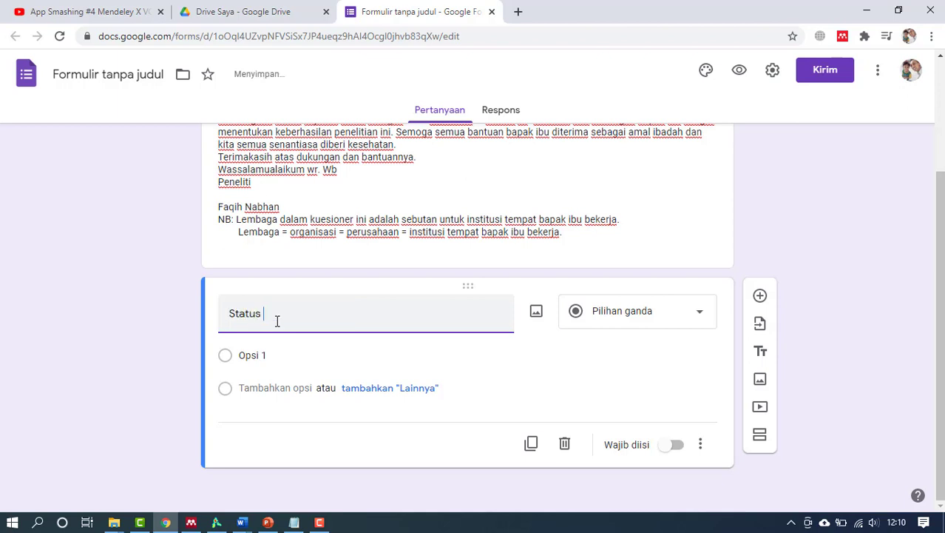
{"action": "type", "text": "pekerjaan:"}
{"action": "left_click", "coordinate": [700, 317]}
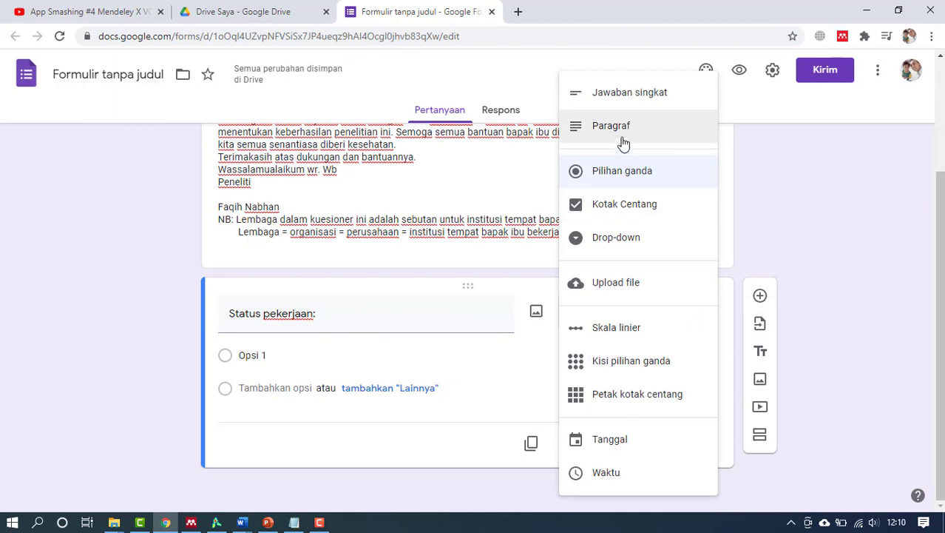
{"action": "left_click", "coordinate": [622, 172]}
Step: Enter PNS, Pegawai swasta and Wirausaha as the first three answer options of the Status pekerjaan question
{"action": "left_click", "coordinate": [323, 348]}
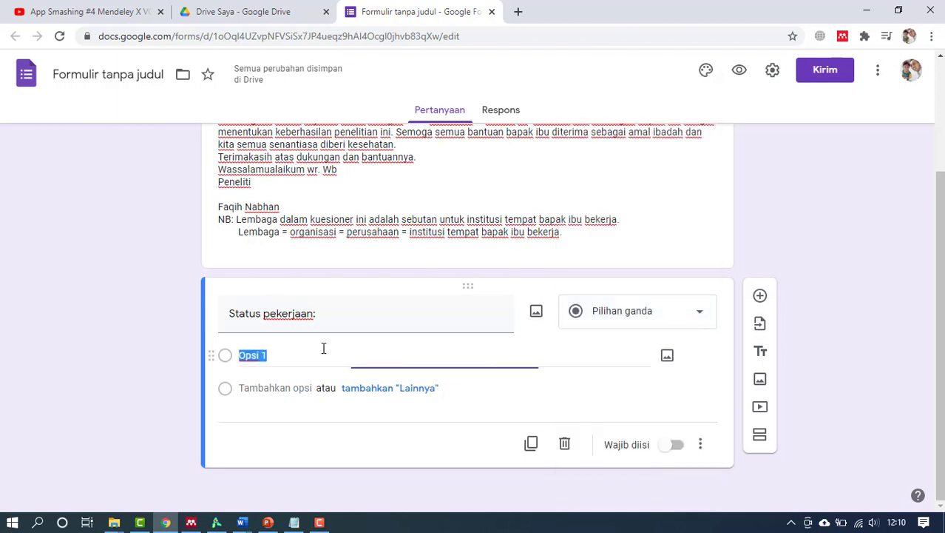
{"action": "type", "text": "PNS"}
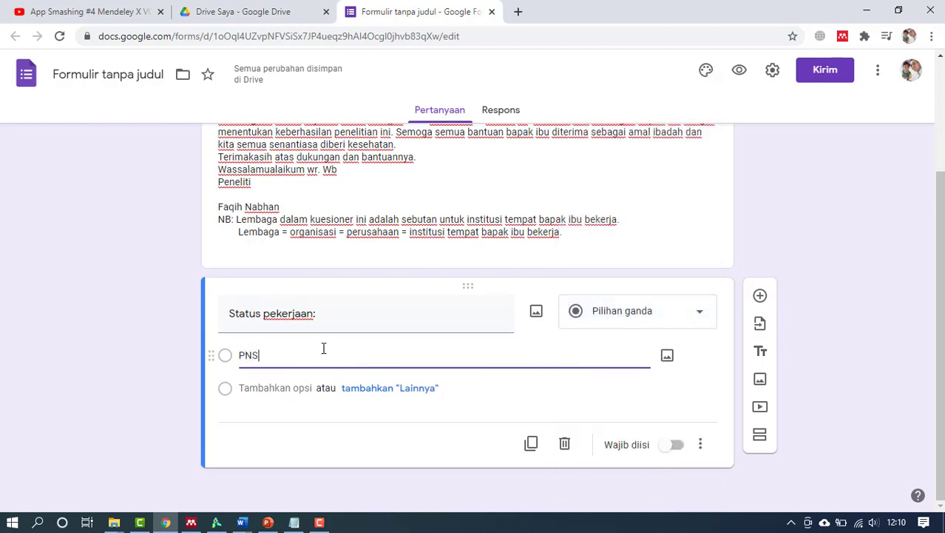
{"action": "left_click", "coordinate": [334, 385]}
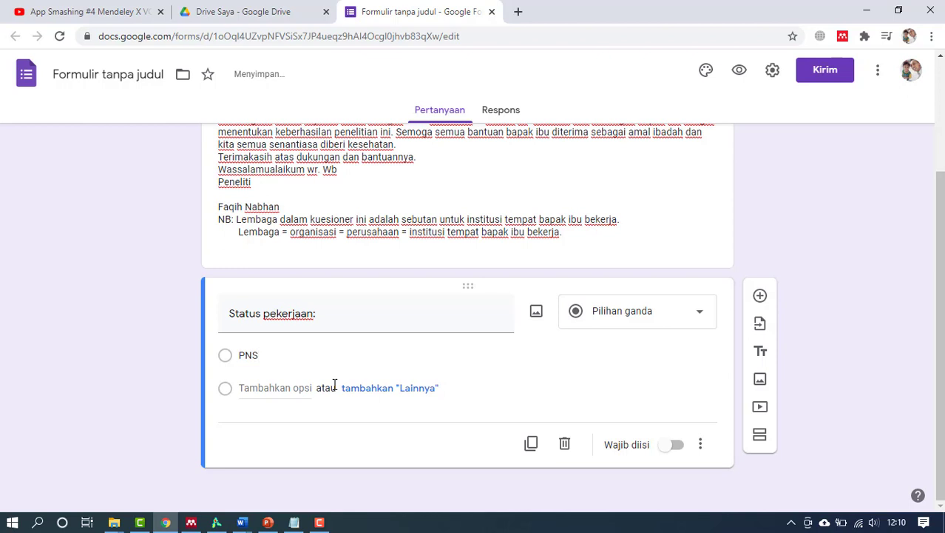
{"action": "left_click", "coordinate": [278, 389]}
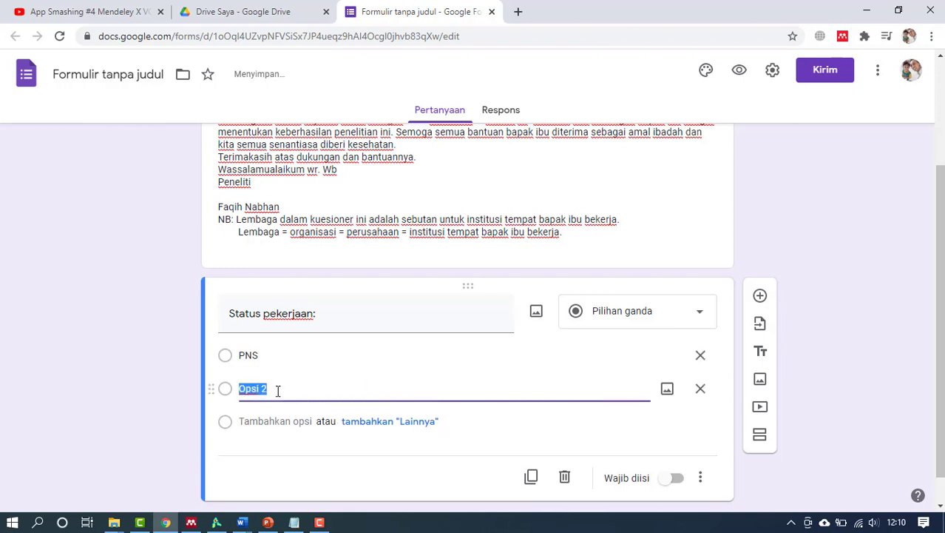
{"action": "type", "text": "Pegawai sw"}
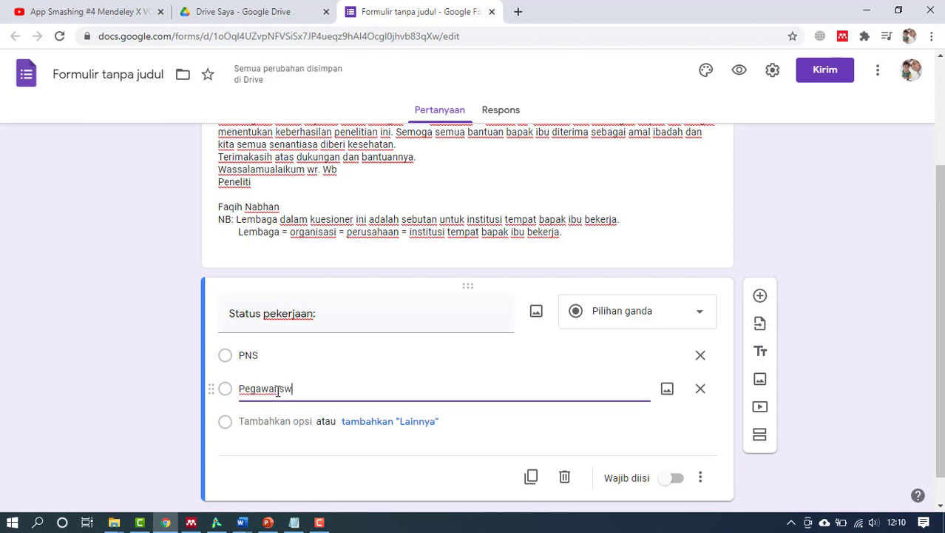
{"action": "type", "text": "asta"}
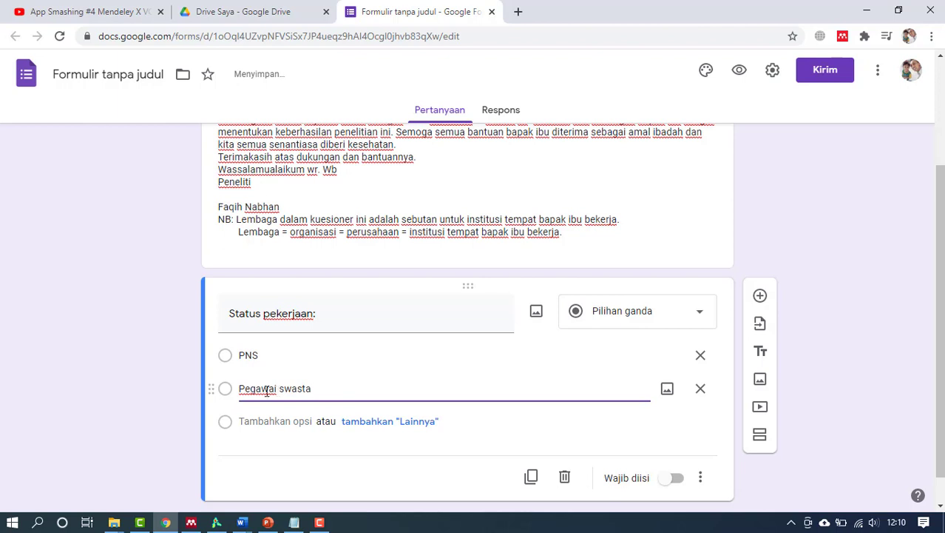
{"action": "left_click", "coordinate": [256, 421]}
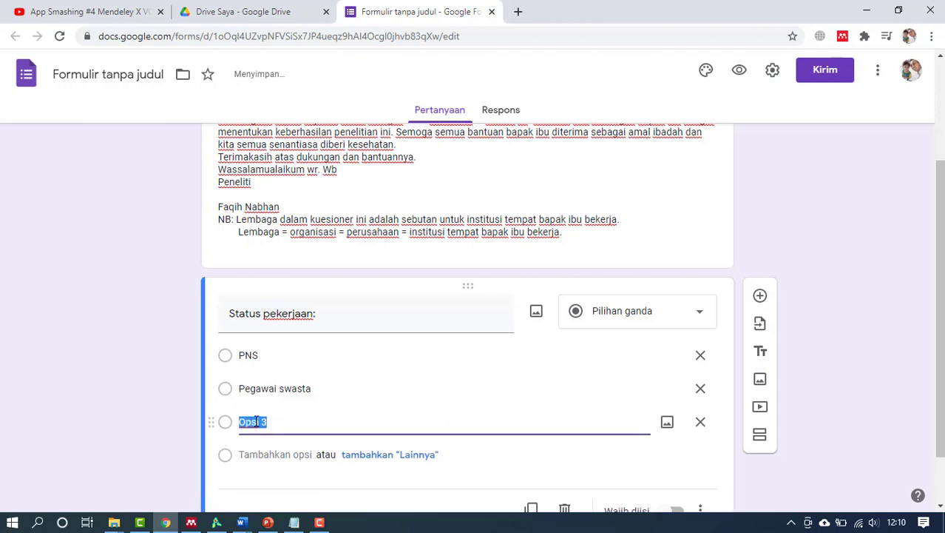
{"action": "type", "text": "Wirau"}
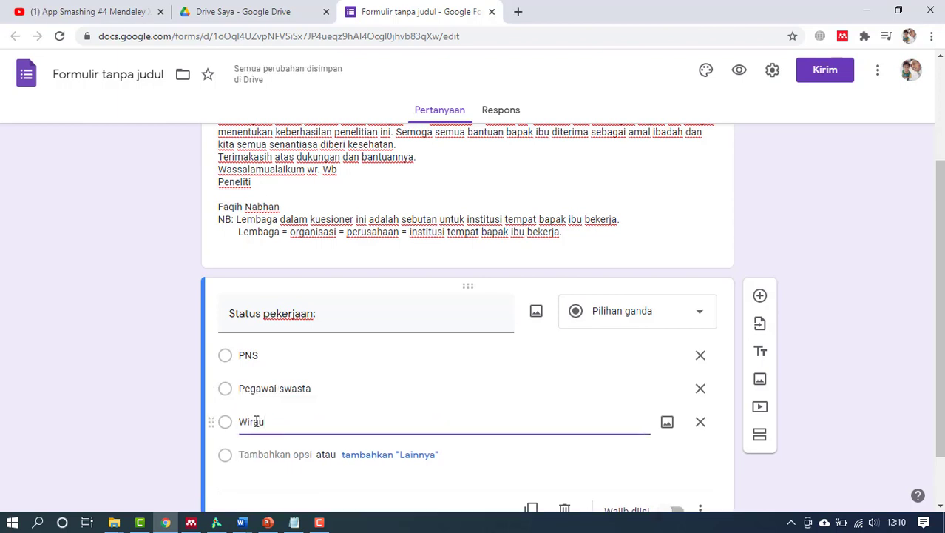
{"action": "type", "text": "saha"}
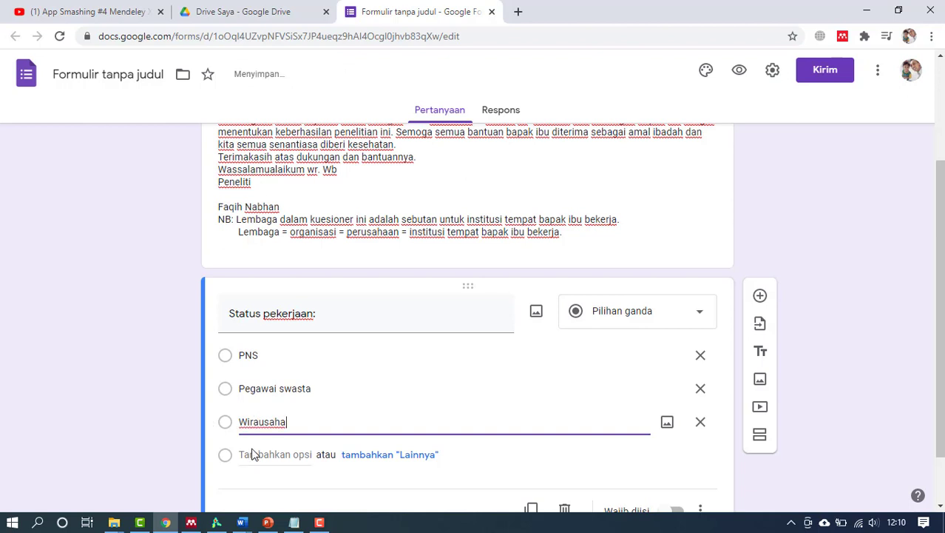
Step: Add Lainnya as the fourth option of the Status pekerjaan question and make the question required
{"action": "left_click", "coordinate": [252, 453]}
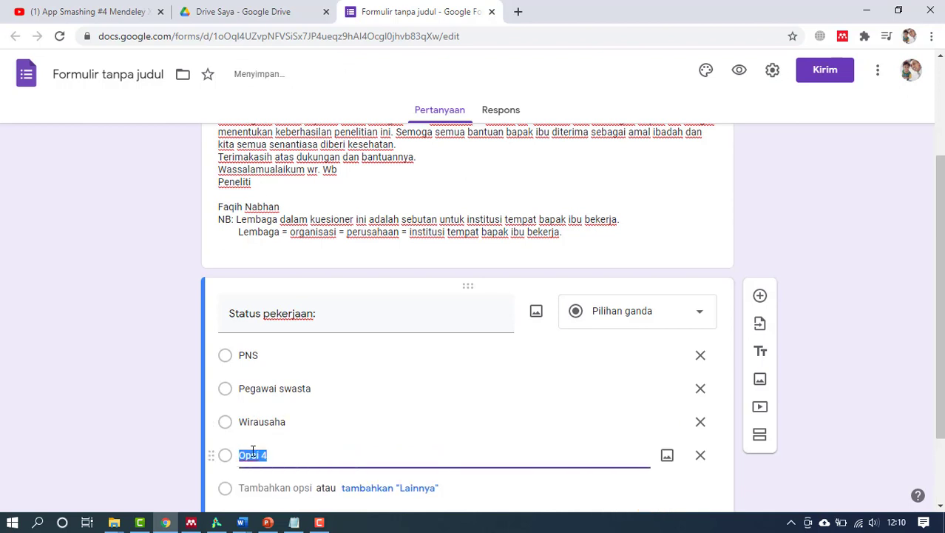
{"action": "type", "text": "L"}
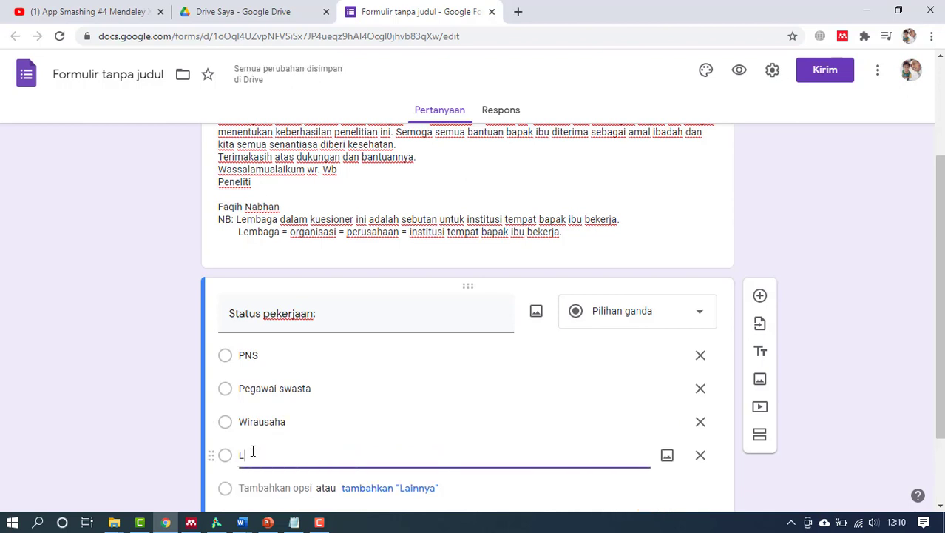
{"action": "type", "text": "ainnya"}
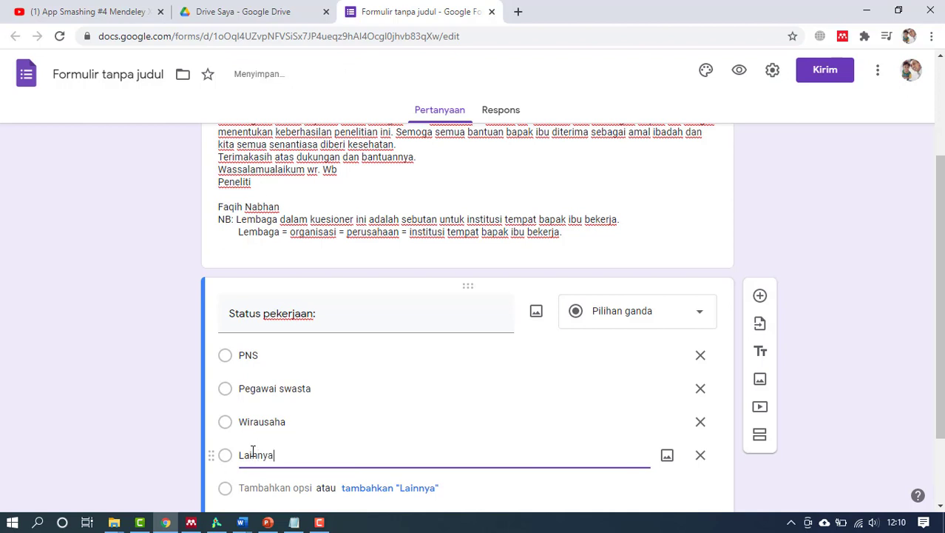
{"action": "scroll", "coordinate": [557, 352], "scroll_direction": "down", "scroll_amount": 2}
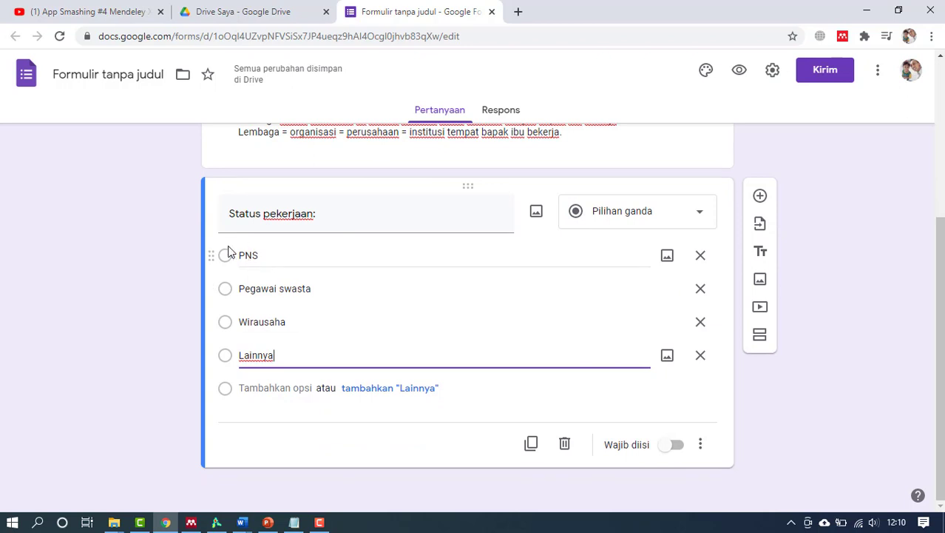
{"action": "left_click", "coordinate": [677, 445]}
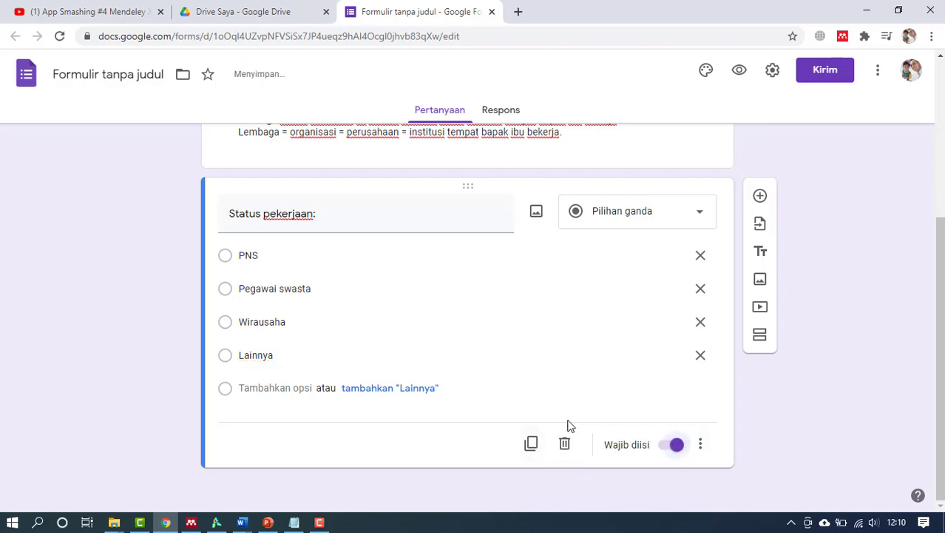
Step: Duplicate the Status pekerjaan question and title the copy "Lama bekerja:"
{"action": "left_click", "coordinate": [532, 444]}
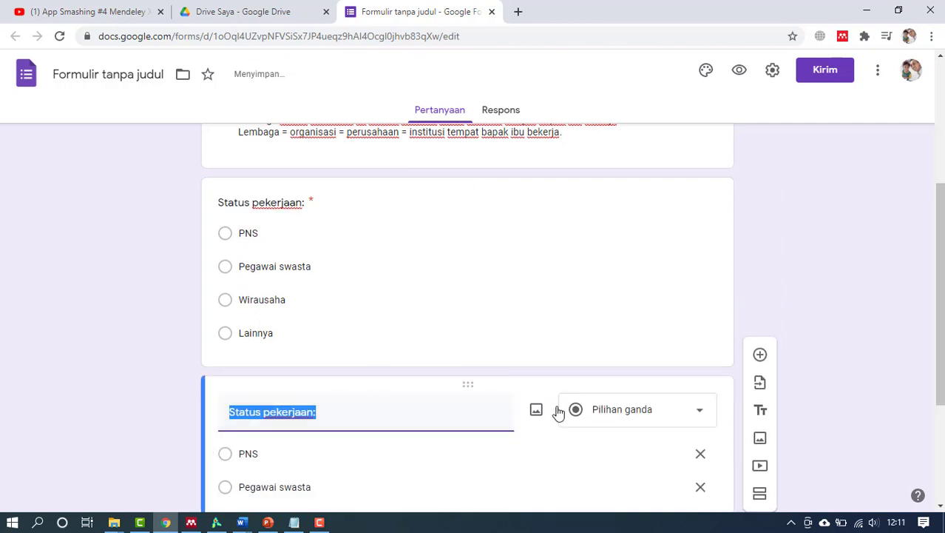
{"action": "scroll", "coordinate": [304, 303], "scroll_direction": "down", "scroll_amount": 2}
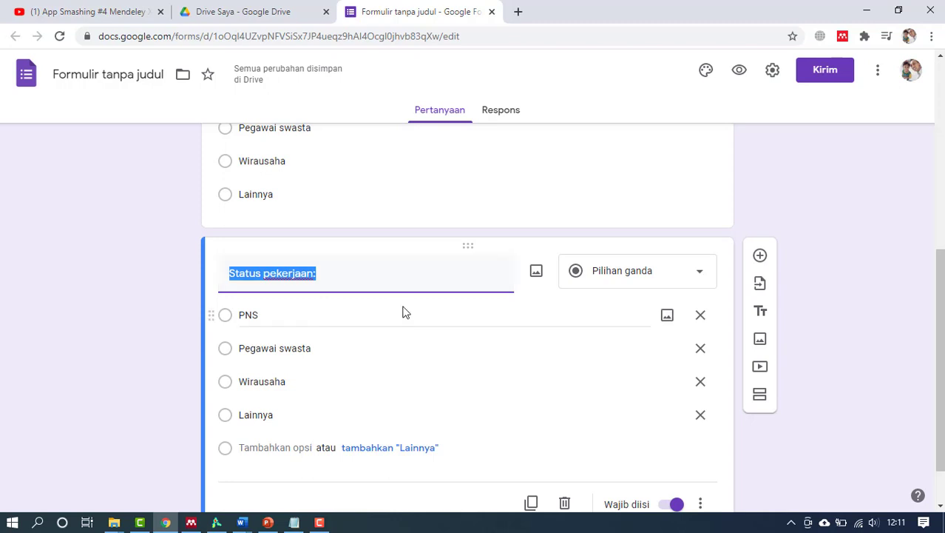
{"action": "type", "text": "Lama "}
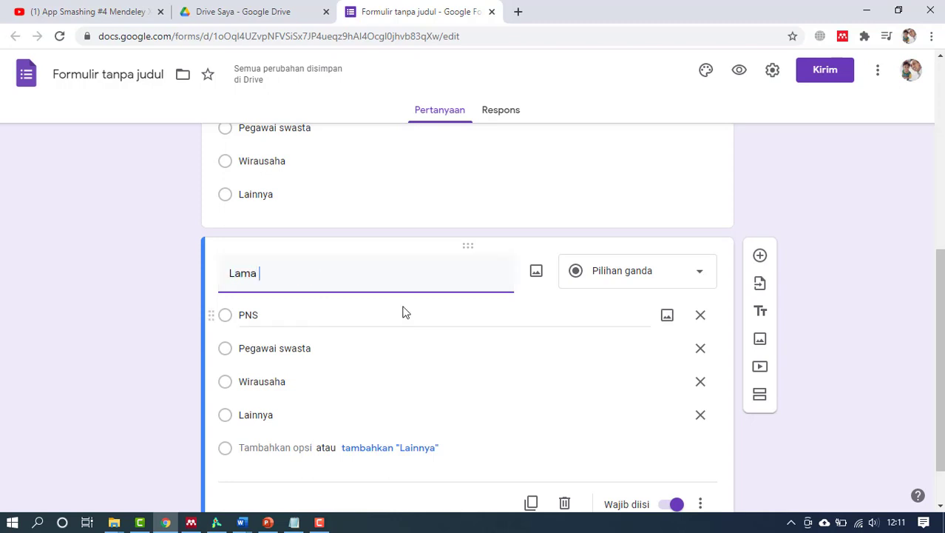
{"action": "type", "text": "bekerja:"}
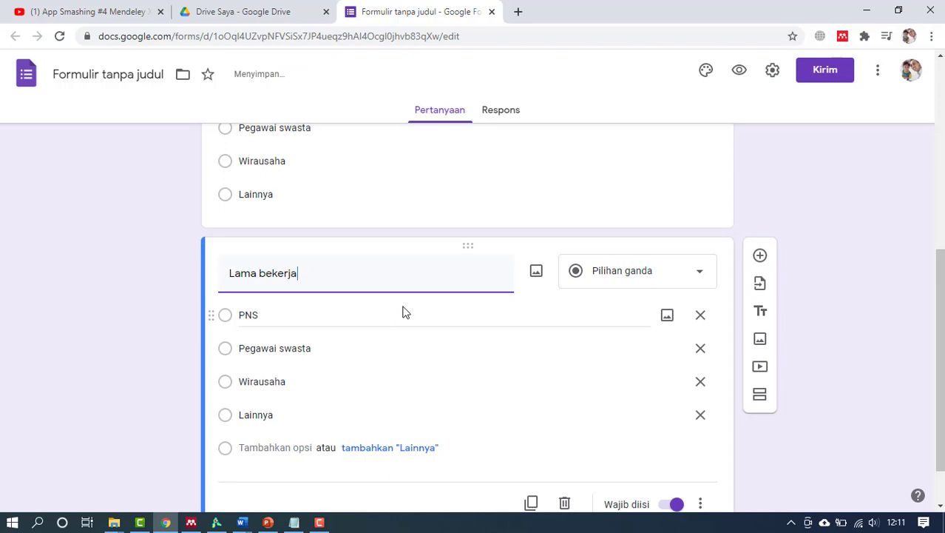
Step: Replace the four Lama bekerja options with 0 s.d 5 tahun, 6 s.d 10 tahun, 11 s.d 15 tahun and 16 s.d 20 tahun
{"action": "double_click", "coordinate": [255, 315]}
{"action": "type", "text": "0"}
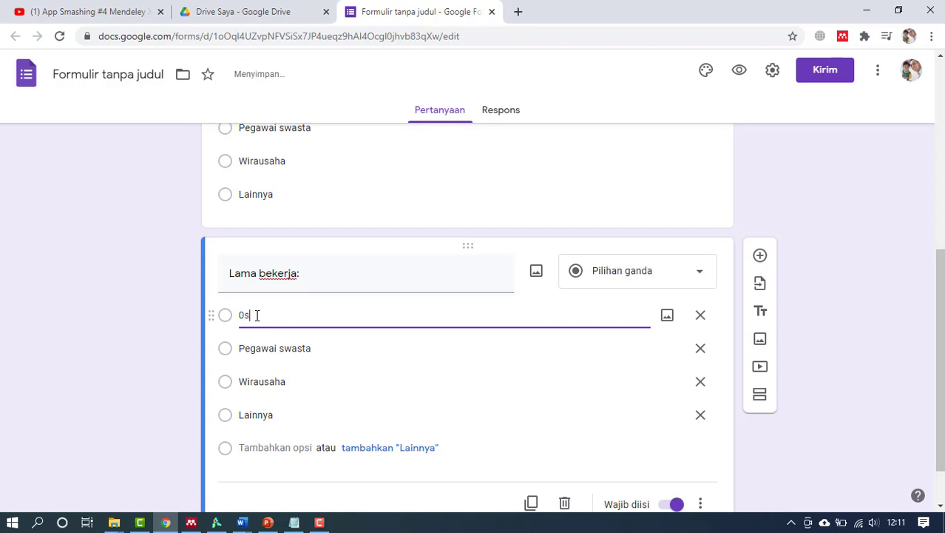
{"action": "type", "text": " s.d 5 tahun"}
{"action": "left_click", "coordinate": [260, 353]}
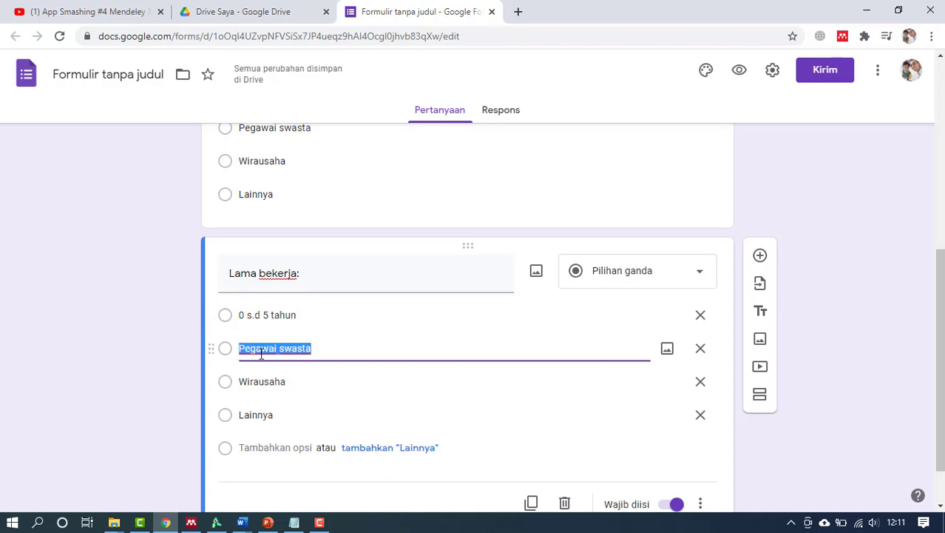
{"action": "type", "text": "6 s"}
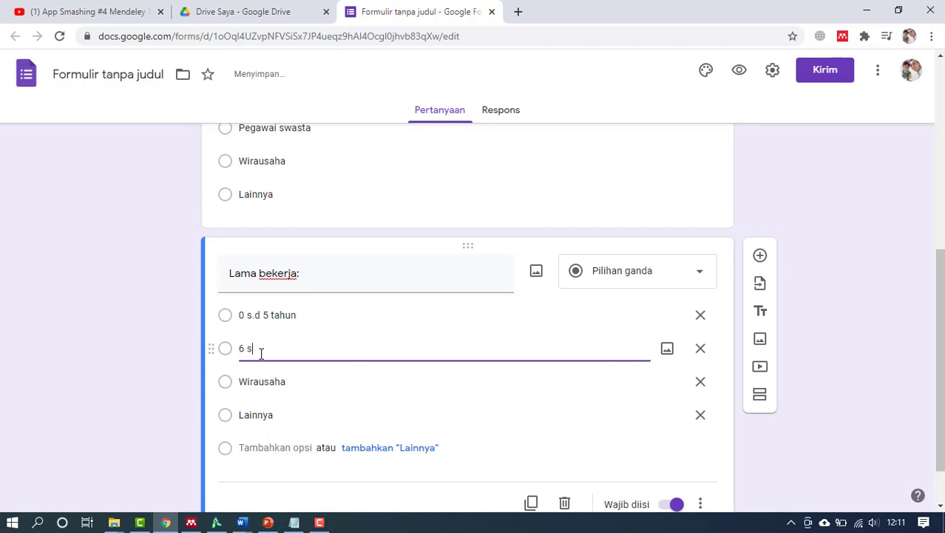
{"action": "type", "text": ".d 10 tahun"}
{"action": "left_click", "coordinate": [270, 379]}
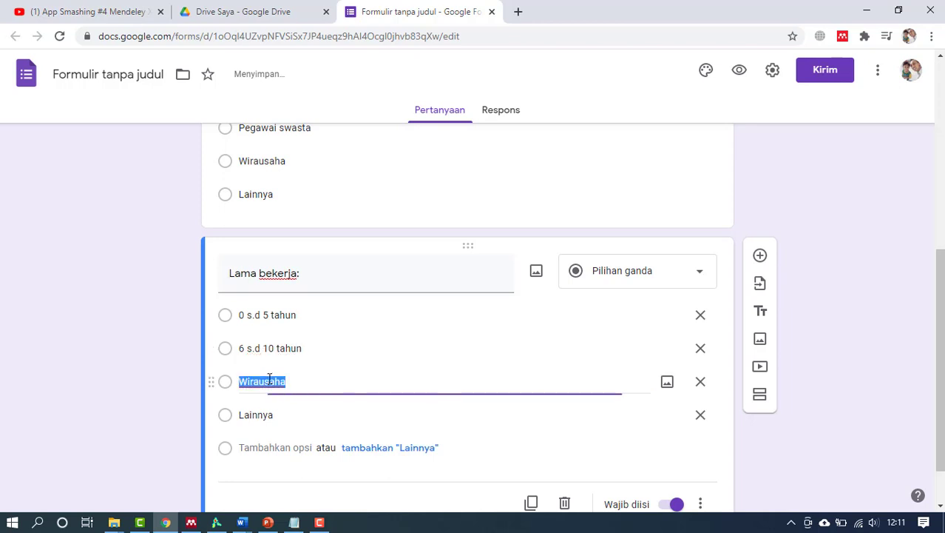
{"action": "type", "text": "11 s.d 15 tahun"}
{"action": "left_click", "coordinate": [247, 409]}
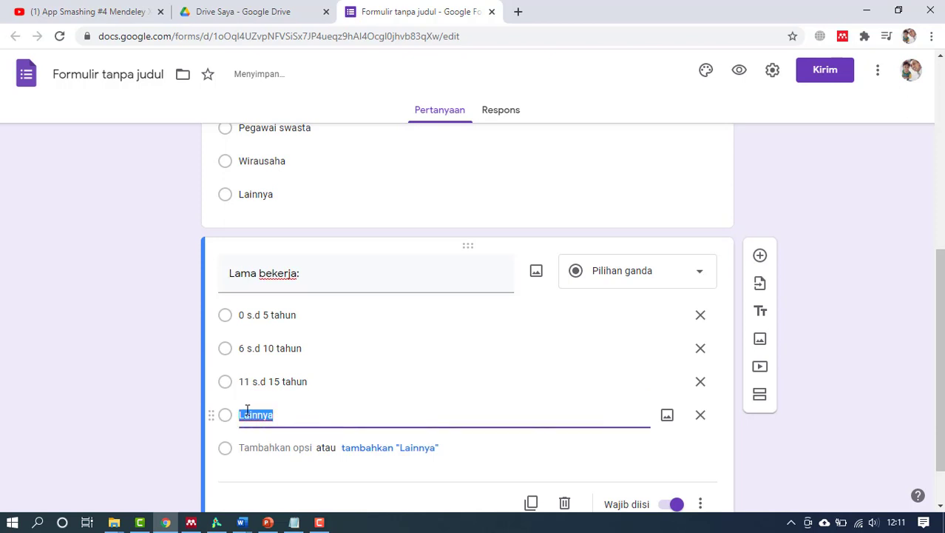
{"action": "type", "text": "16 s.d 20 tahun"}
Step: Add "di atas 20 tahun" as the fifth option of the Lama bekerja question
{"action": "left_click", "coordinate": [250, 444]}
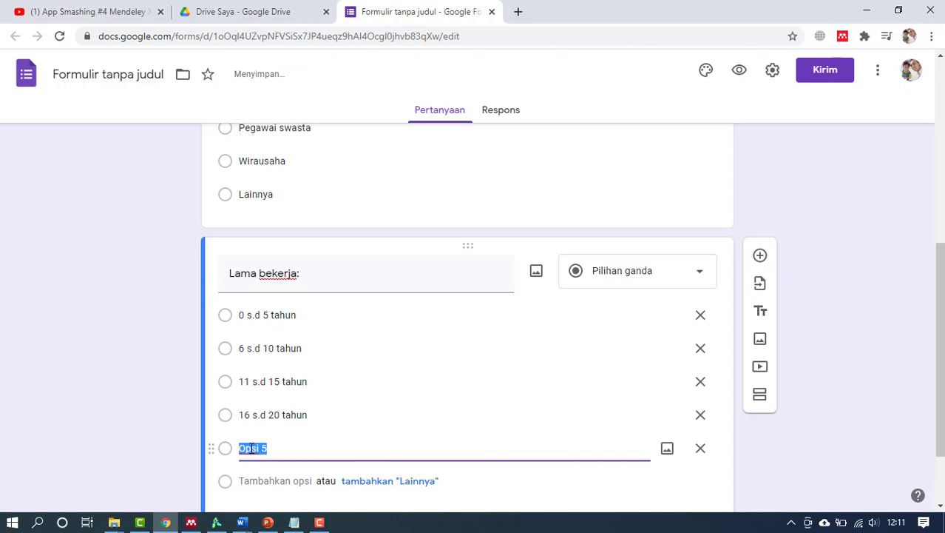
{"action": "type", "text": "diatas"}
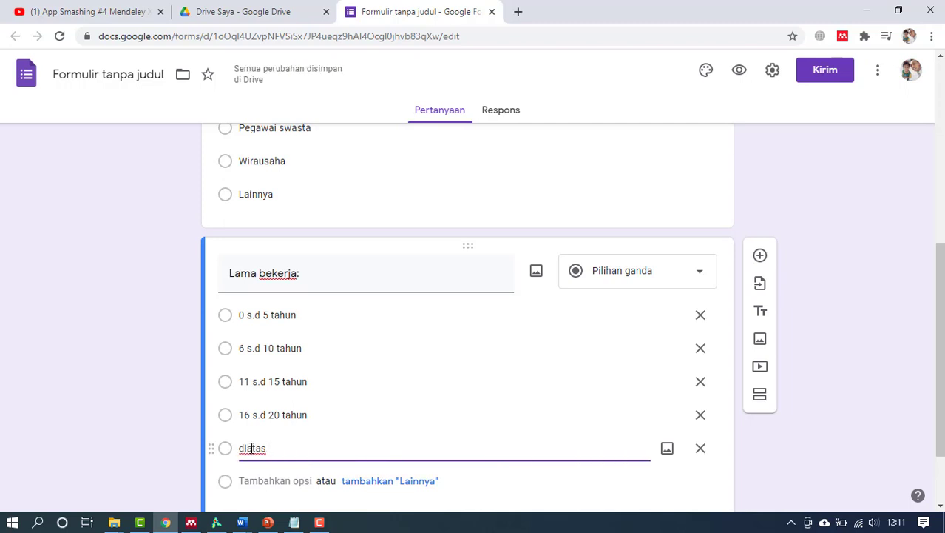
{"action": "type", "text": " 21"}
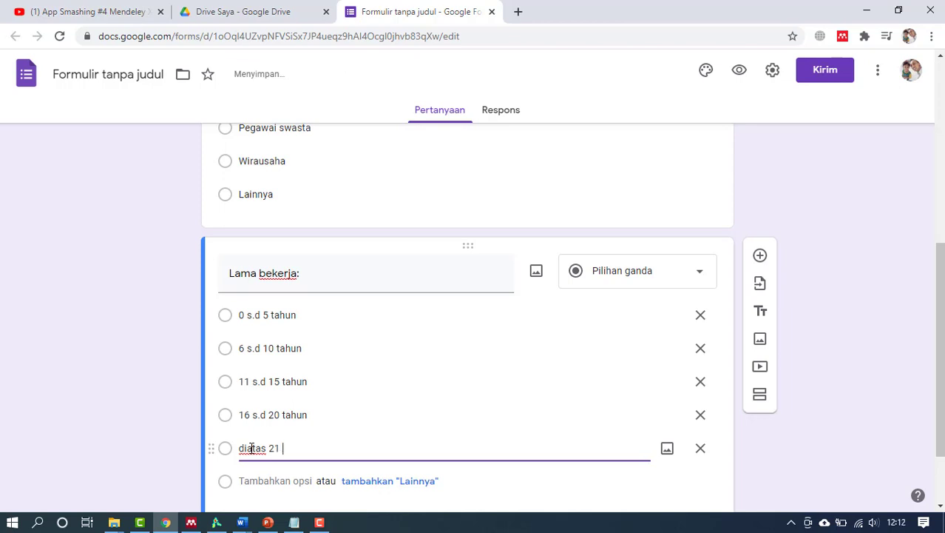
{"action": "type", "text": "tahu"}
{"action": "key", "text": "BackSpace"}
{"action": "key", "text": "BackSpace"}
{"action": "key", "text": "BackSpace"}
{"action": "key", "text": "BackSpace"}
{"action": "type", "text": "0 tahun"}
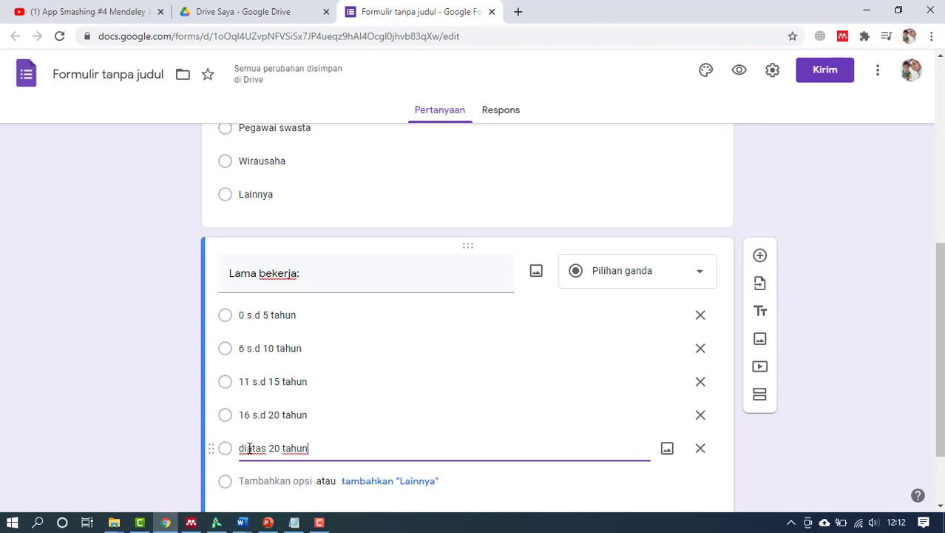
{"action": "left_click", "coordinate": [250, 447]}
{"action": "key", "text": "BackSpace"}
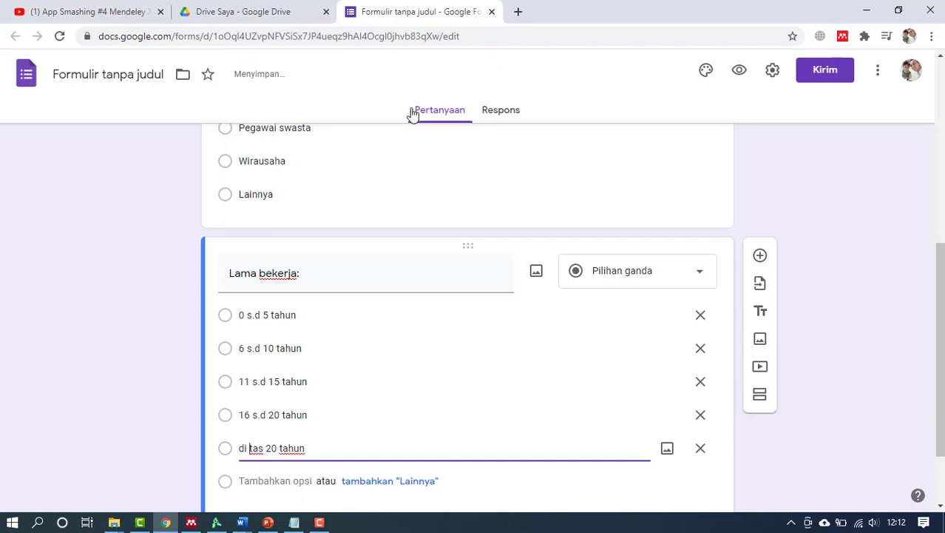
{"action": "type", "text": "a"}
Step: Duplicate the Lama bekerja question and word the copy's title as "Wilayah daerah tempat"
{"action": "scroll", "coordinate": [469, 243], "scroll_direction": "down", "scroll_amount": 2}
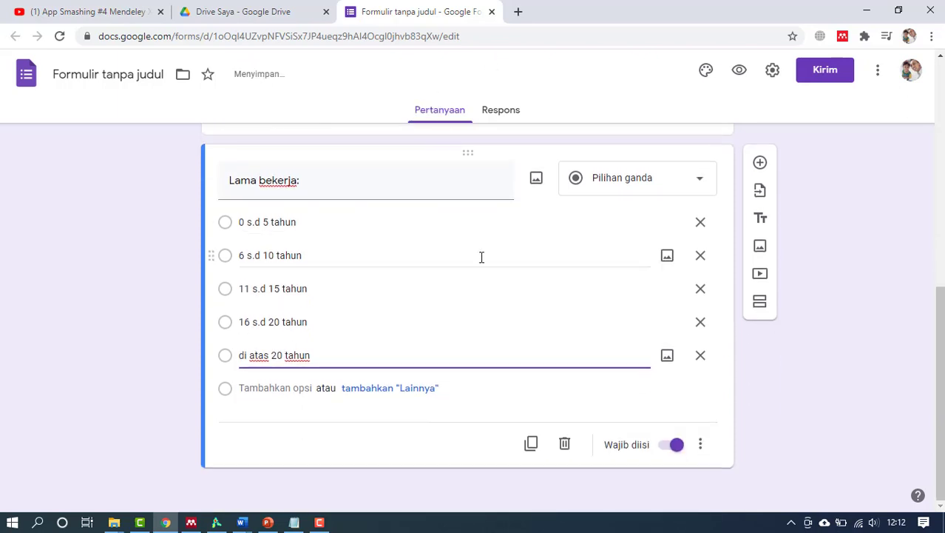
{"action": "left_click", "coordinate": [698, 444]}
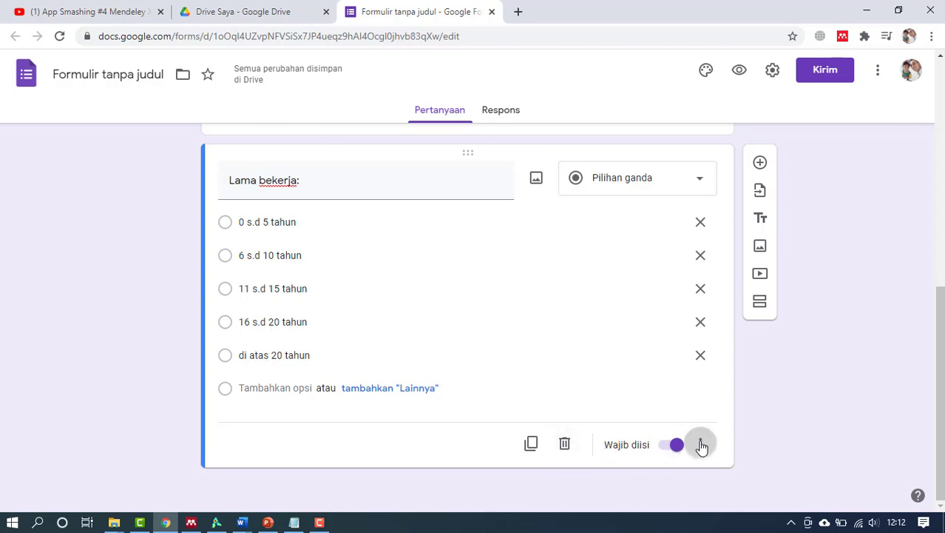
{"action": "left_click", "coordinate": [531, 445]}
{"action": "left_click", "coordinate": [531, 445]}
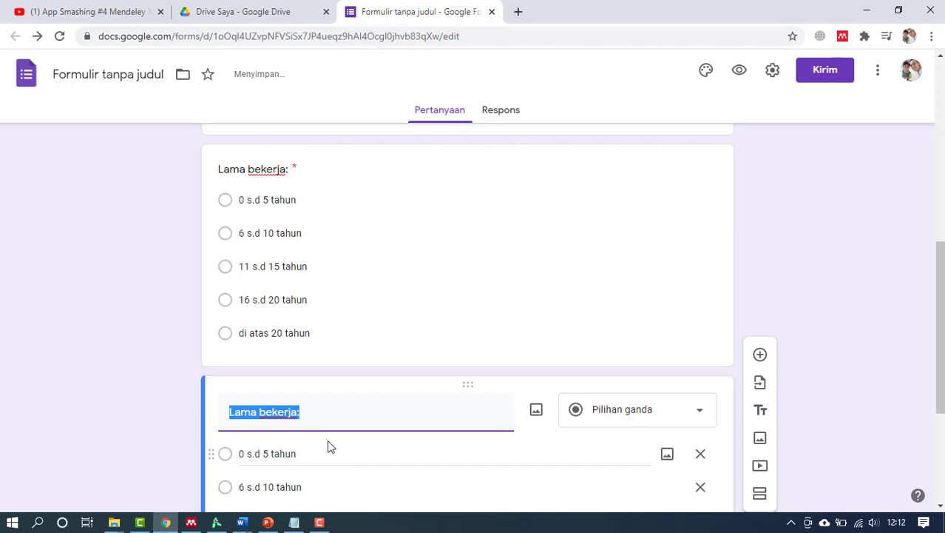
{"action": "type", "text": "Wil"}
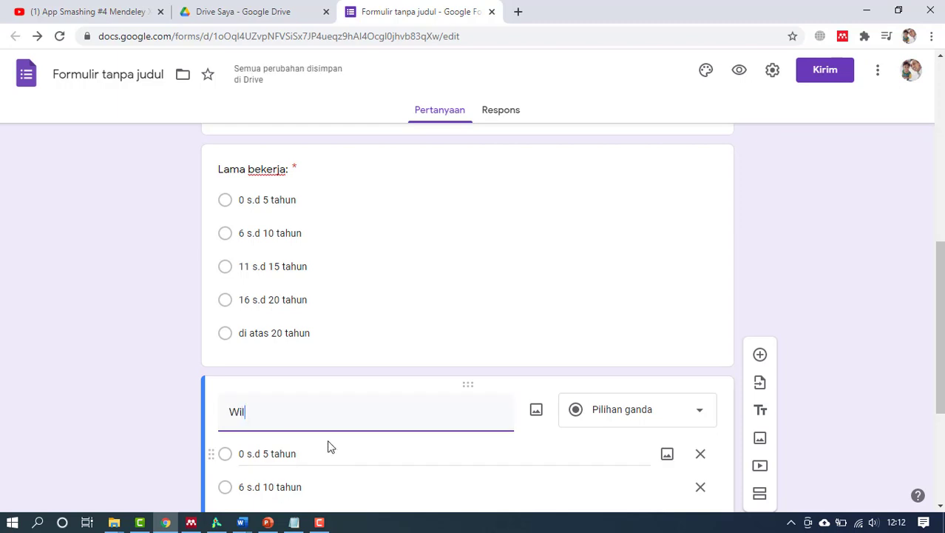
{"action": "type", "text": "ayah tempa"}
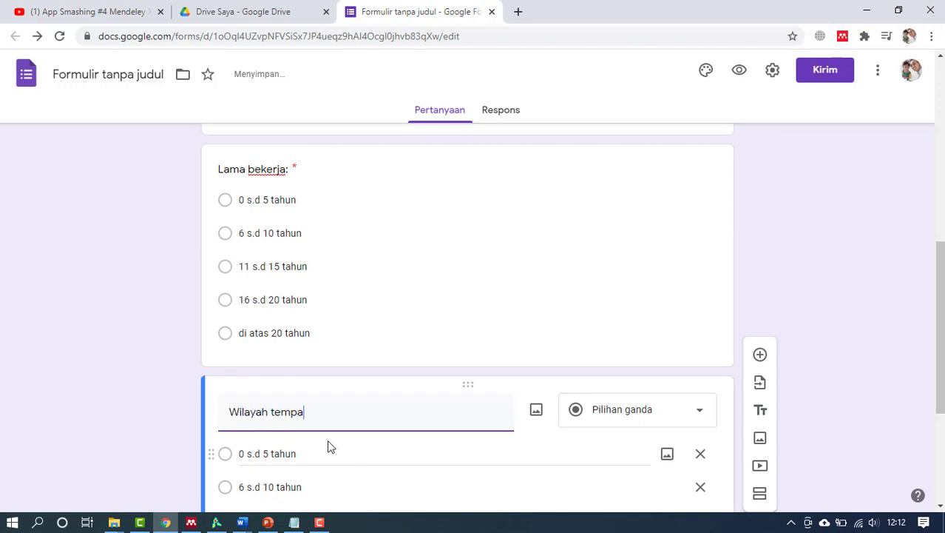
{"action": "type", "text": "t "}
{"action": "type", "text": "daea"}
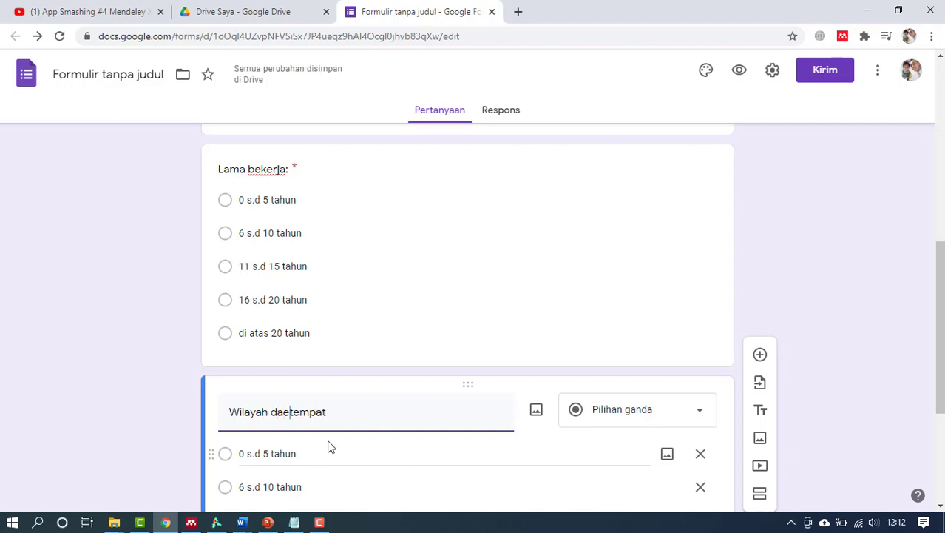
{"action": "key", "text": "BackSpace"}
{"action": "key", "text": "BackSpace"}
{"action": "type", "text": "erah"}
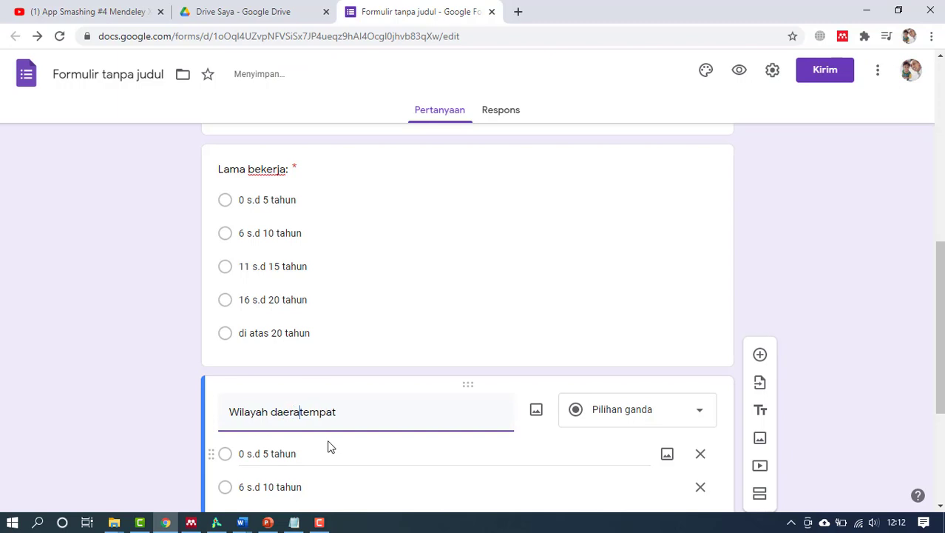
Step: Reword the duplicated question's title to "Kota/kabupaten tempat bekerja"
{"action": "key", "text": "BackSpace"}
{"action": "key", "text": "BackSpace"}
{"action": "key", "text": "BackSpace"}
{"action": "key", "text": "BackSpace"}
{"action": "key", "text": "BackSpace"}
{"action": "key", "text": "BackSpace"}
{"action": "key", "text": "BackSpace"}
{"action": "key", "text": "BackSpace"}
{"action": "key", "text": "BackSpace"}
{"action": "key", "text": "BackSpace"}
{"action": "key", "text": "BackSpace"}
{"action": "key", "text": "BackSpace"}
{"action": "key", "text": "BackSpace"}
{"action": "key", "text": "BackSpace"}
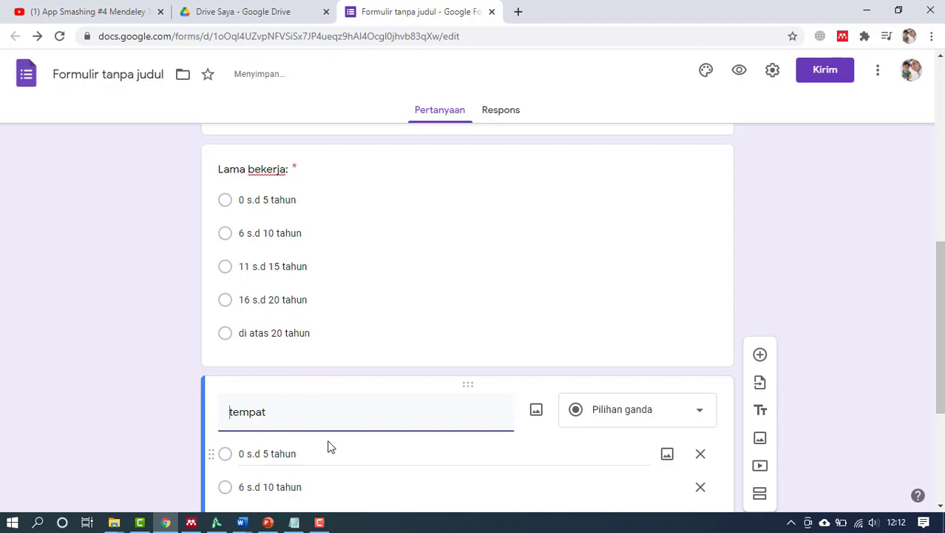
{"action": "type", "text": "KOta"}
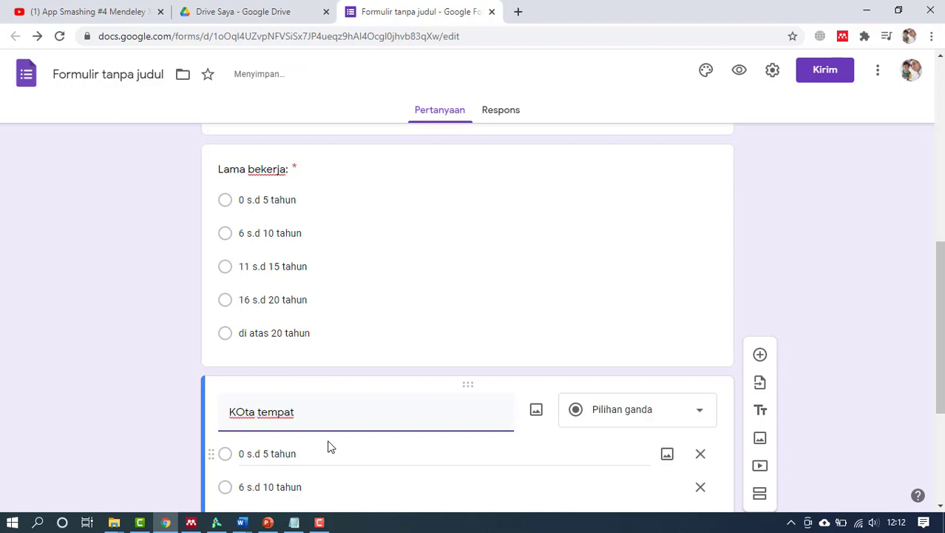
{"action": "key", "text": "BackSpace"}
{"action": "key", "text": "BackSpace"}
{"action": "key", "text": "BackSpace"}
{"action": "key", "text": "BackSpace"}
{"action": "type", "text": "ota"}
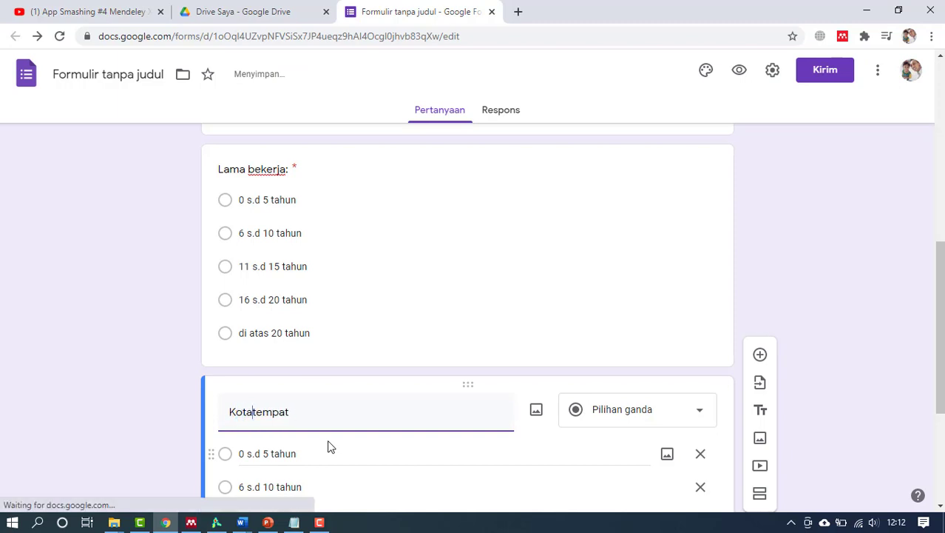
{"action": "type", "text": "/"}
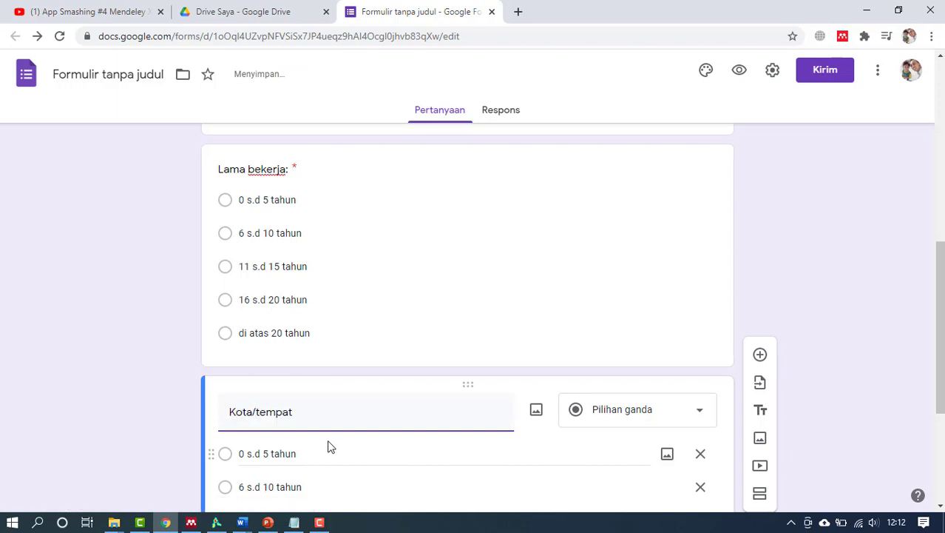
{"action": "type", "text": "kabupaten tempat"}
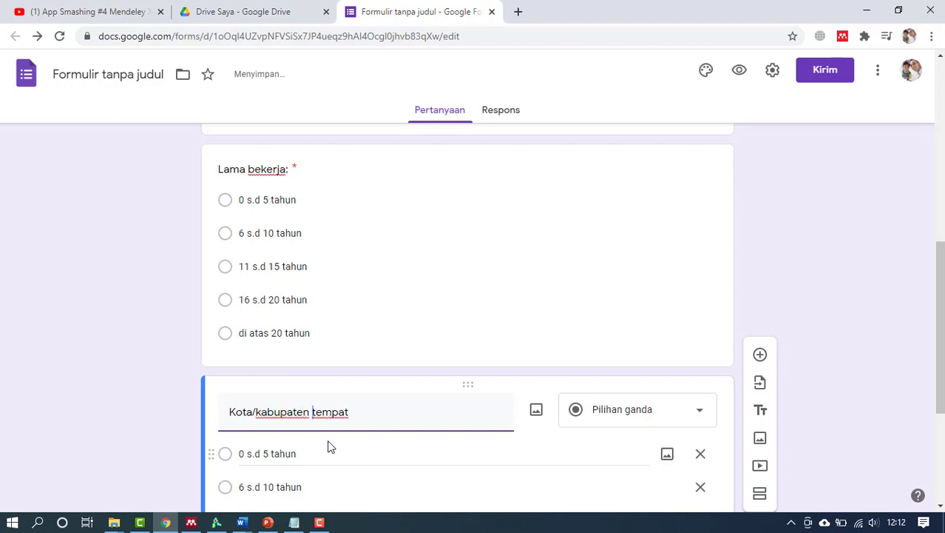
{"action": "type", "text": " bekerja"}
Step: Change the Kota/kabupaten tempat bekerja question to the Jawaban singkat type and make answering it optional
{"action": "scroll", "coordinate": [477, 370], "scroll_direction": "down", "scroll_amount": 2}
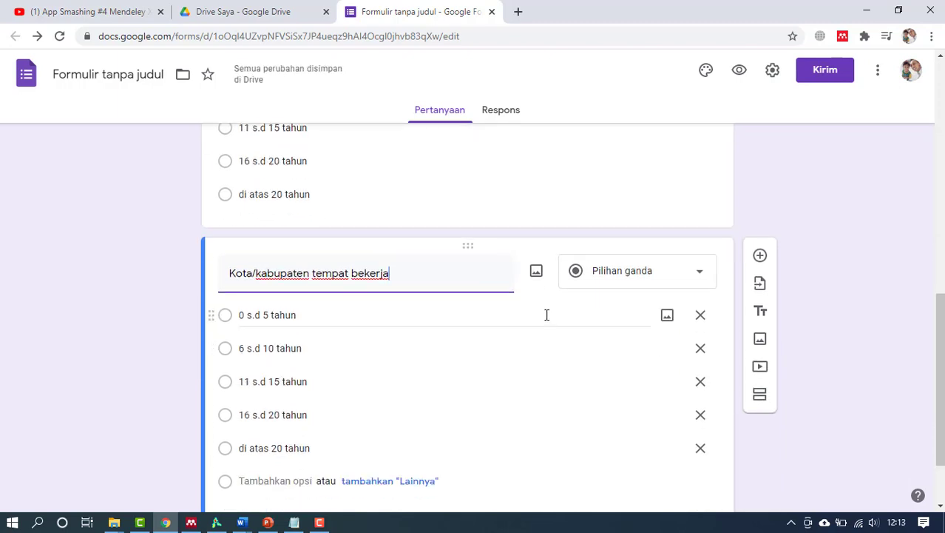
{"action": "left_click", "coordinate": [702, 275]}
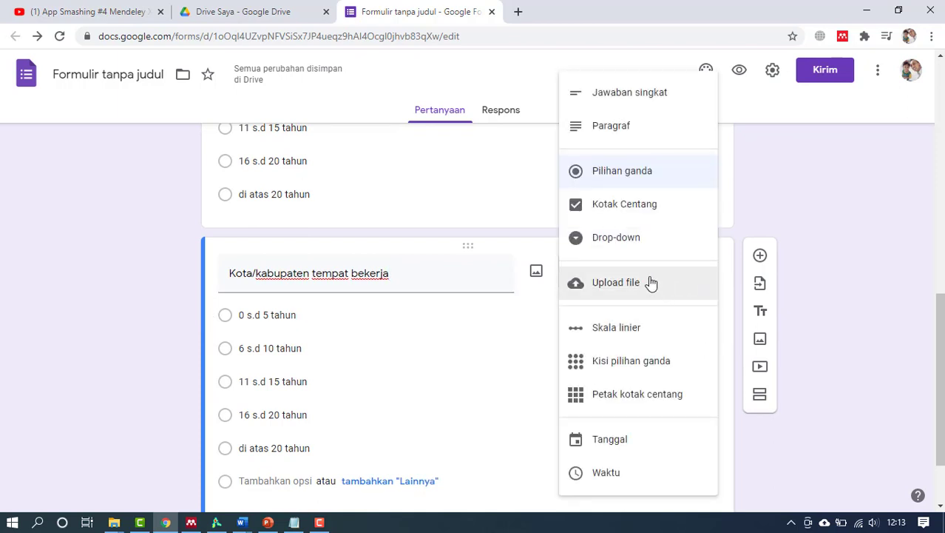
{"action": "left_click", "coordinate": [627, 101]}
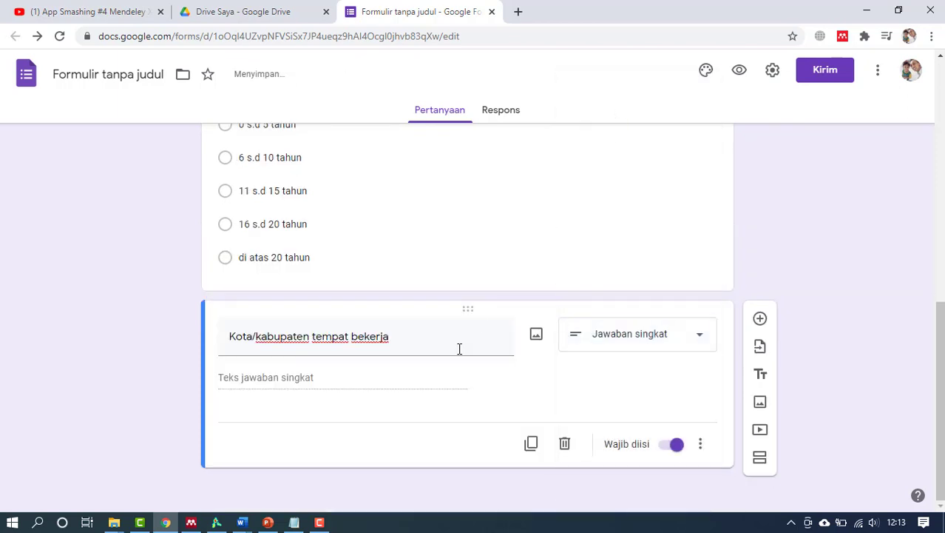
{"action": "left_click", "coordinate": [666, 448]}
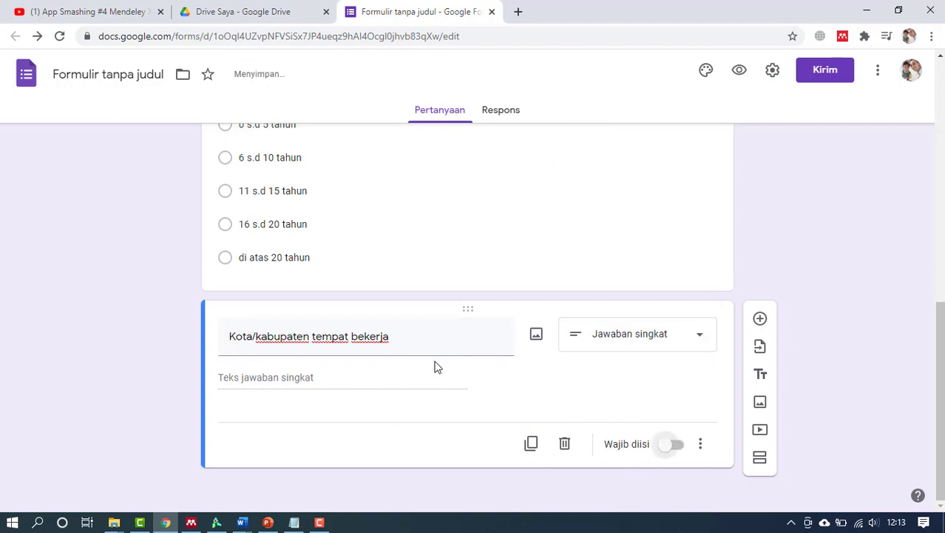
Step: Add a colon at the end of the "Kota/kabupaten tempat bekerja" question's title
{"action": "left_click", "coordinate": [404, 341]}
{"action": "left_click", "coordinate": [404, 341]}
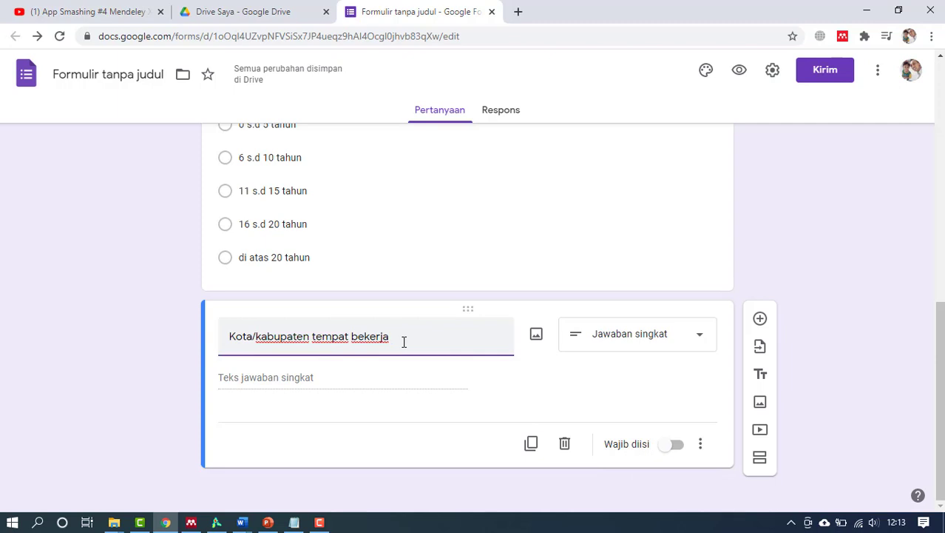
{"action": "type", "text": ":"}
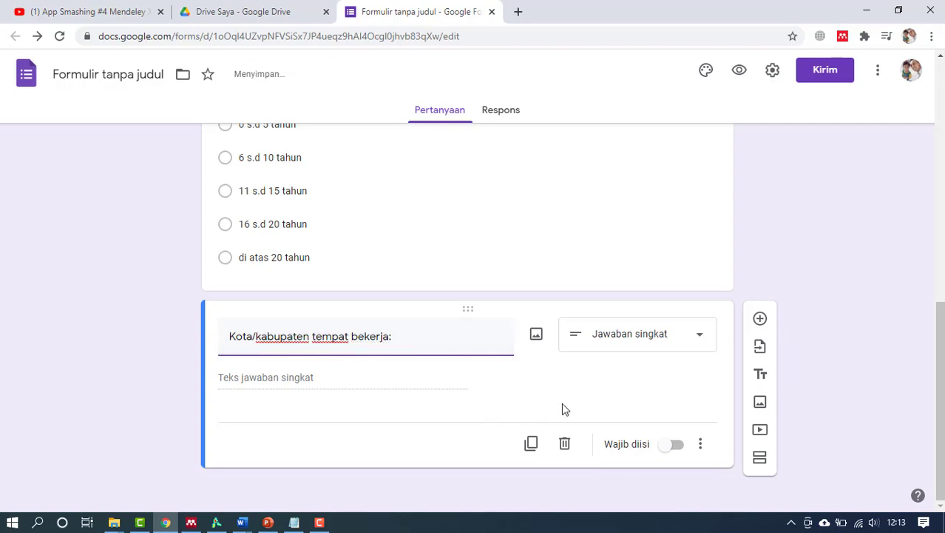
{"action": "left_click", "coordinate": [567, 274]}
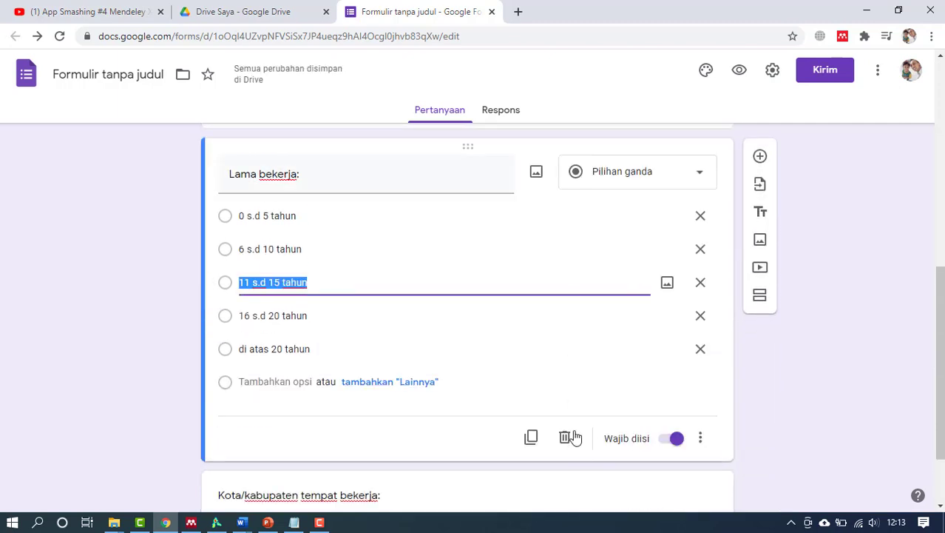
{"action": "scroll", "coordinate": [574, 440], "scroll_direction": "down", "scroll_amount": 3}
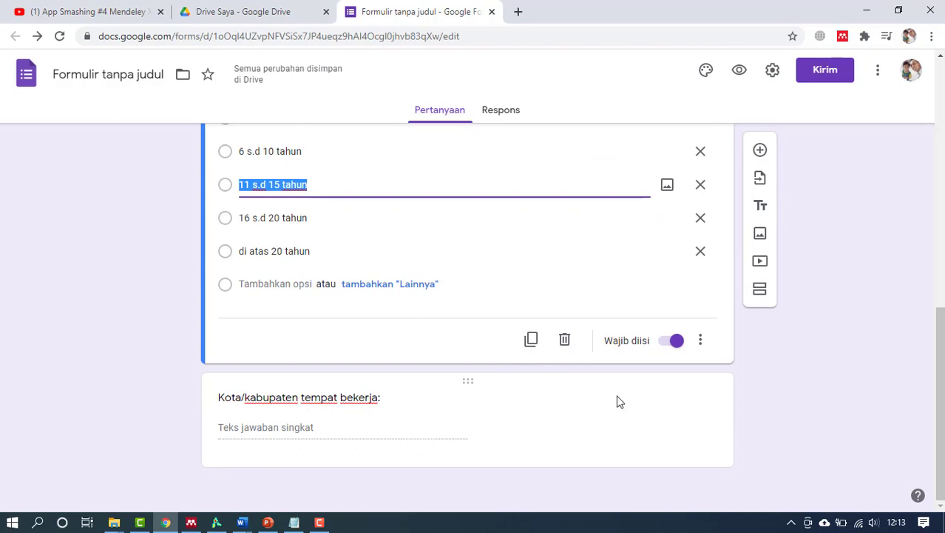
Step: Add a new section below the Kota/kabupaten tempat bekerja question
{"action": "left_click", "coordinate": [642, 431]}
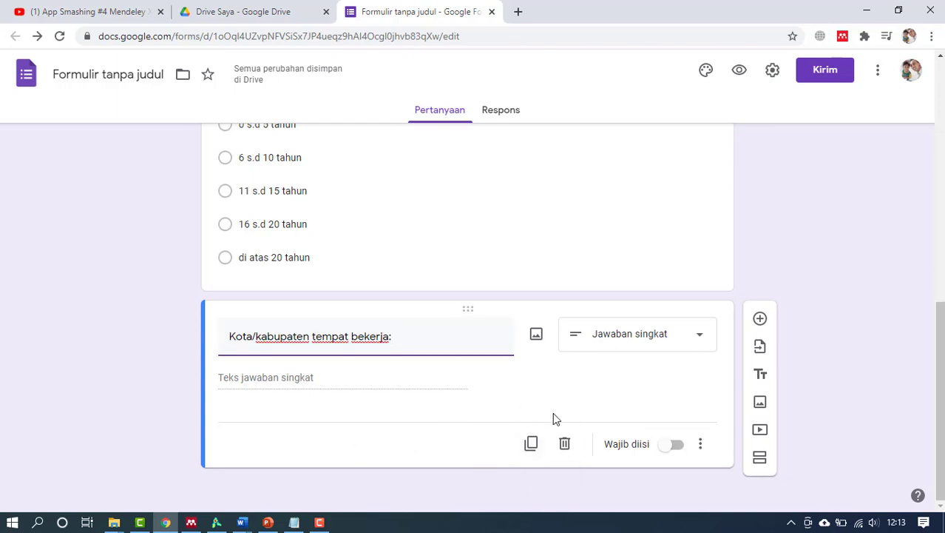
{"action": "left_click", "coordinate": [760, 459]}
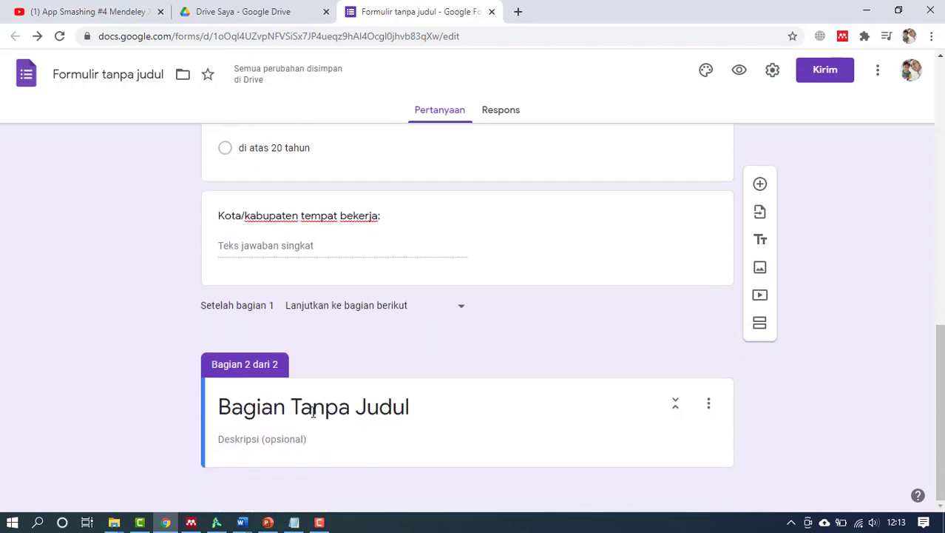
{"action": "left_click", "coordinate": [320, 403]}
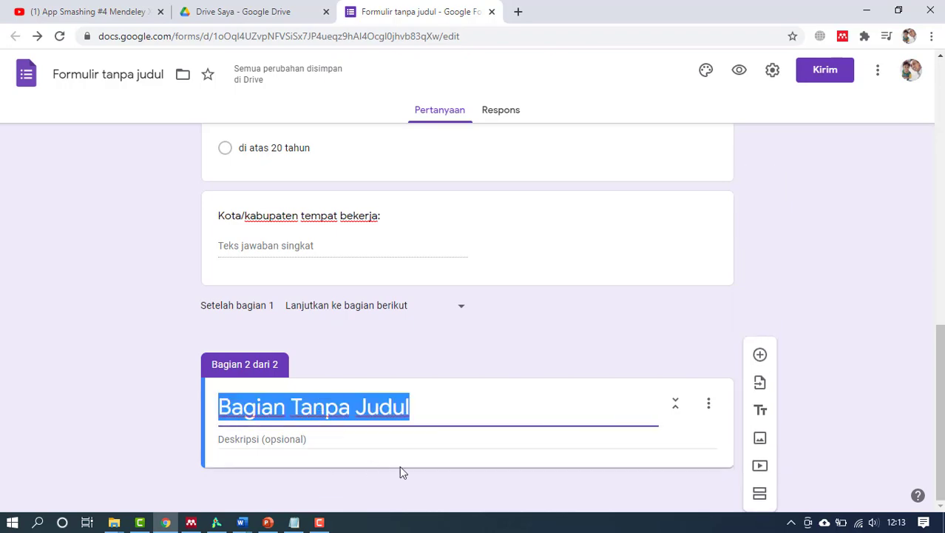
Step: Switch to the LOGICAL MODEL ANTAR INDIKATOR document in Word and copy the phrase "identifikasi diri terhadap organisasi" above the table
{"action": "mouse_move", "coordinate": [242, 523]}
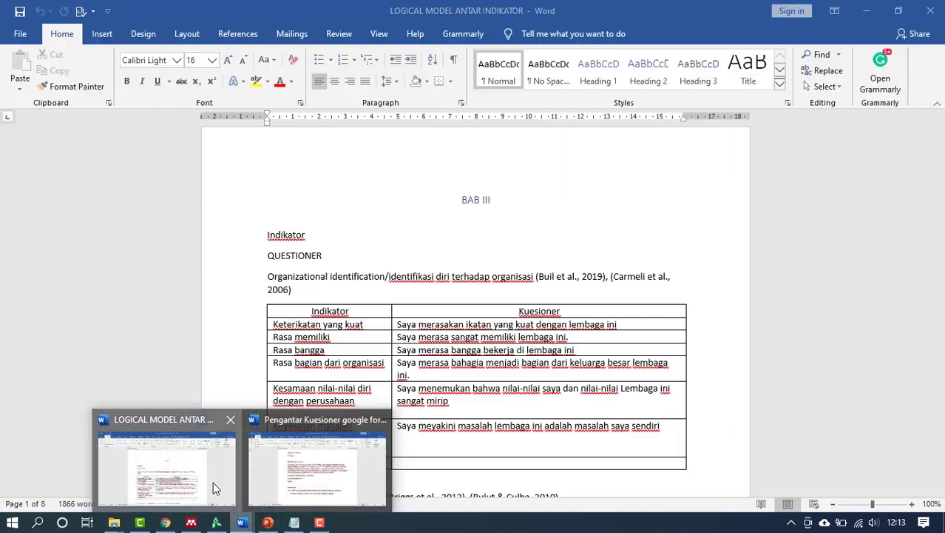
{"action": "left_click", "coordinate": [213, 482]}
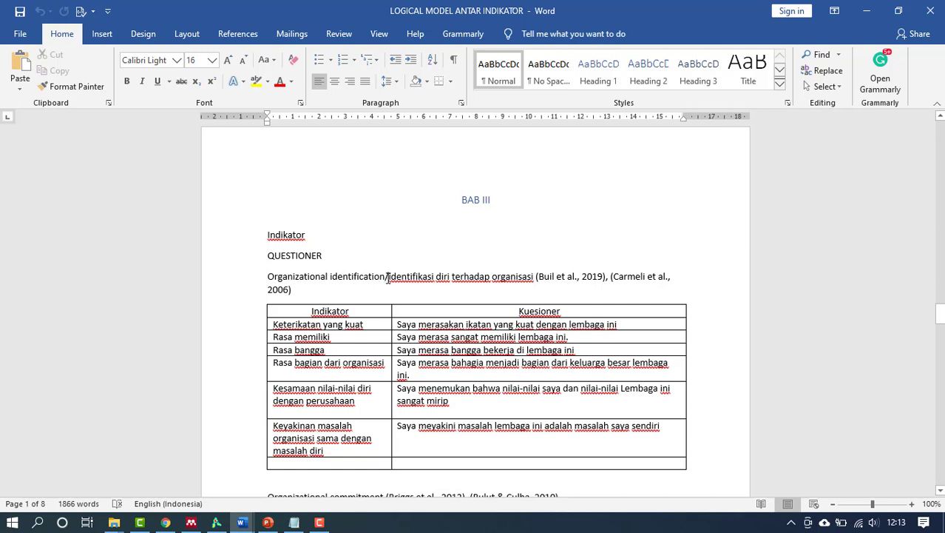
{"action": "left_click_drag", "start_coordinate": [390, 277], "coordinate": [516, 276]}
{"action": "key", "text": "ctrl+c"}
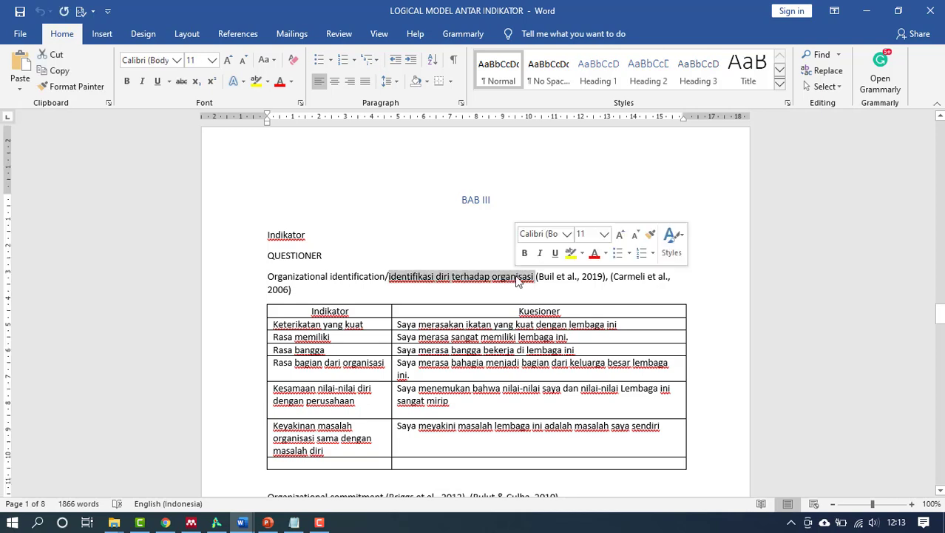
{"action": "right_click", "coordinate": [518, 276]}
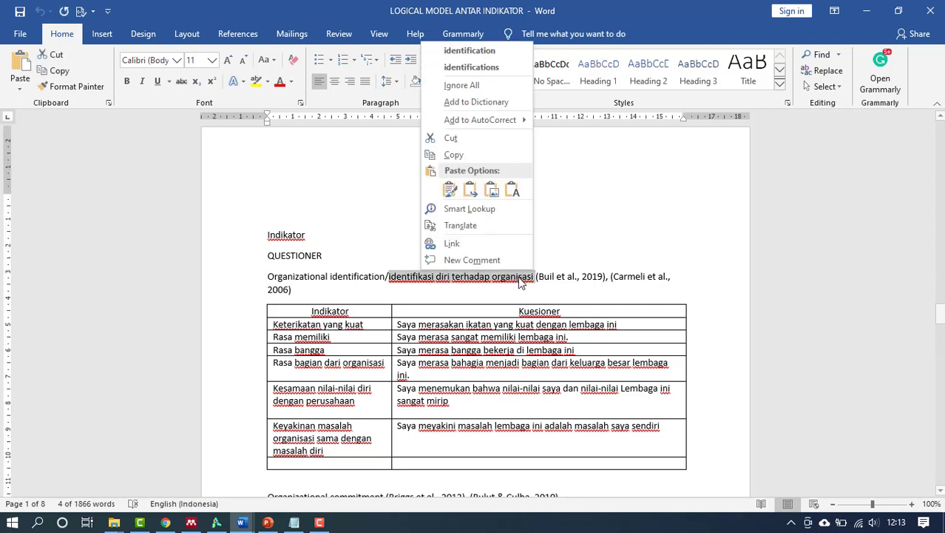
{"action": "left_click", "coordinate": [457, 157]}
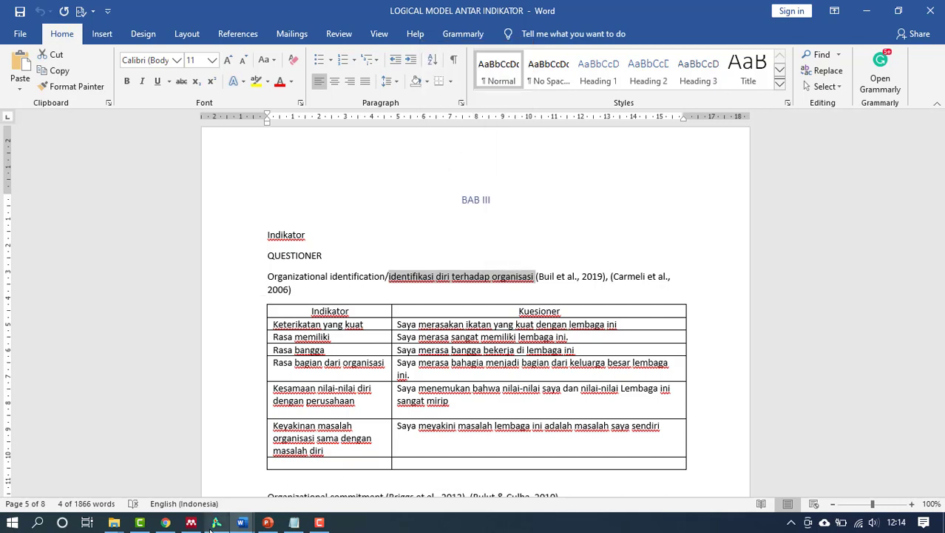
Step: Switch back to Google Forms and title section 2 "Kuesioner tentang identifikasi diri terhadap organisasi", using the copied phrase
{"action": "left_click", "coordinate": [165, 523]}
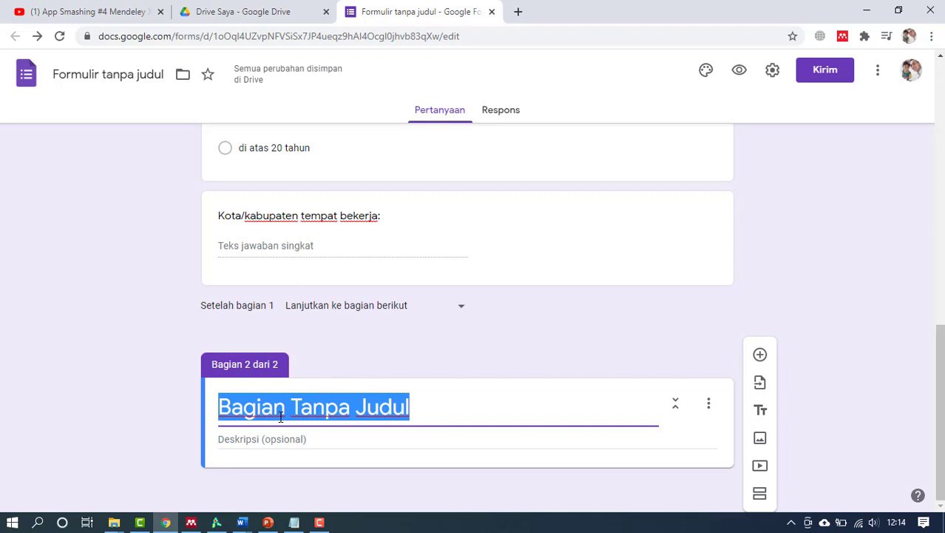
{"action": "type", "text": "Kuesio"}
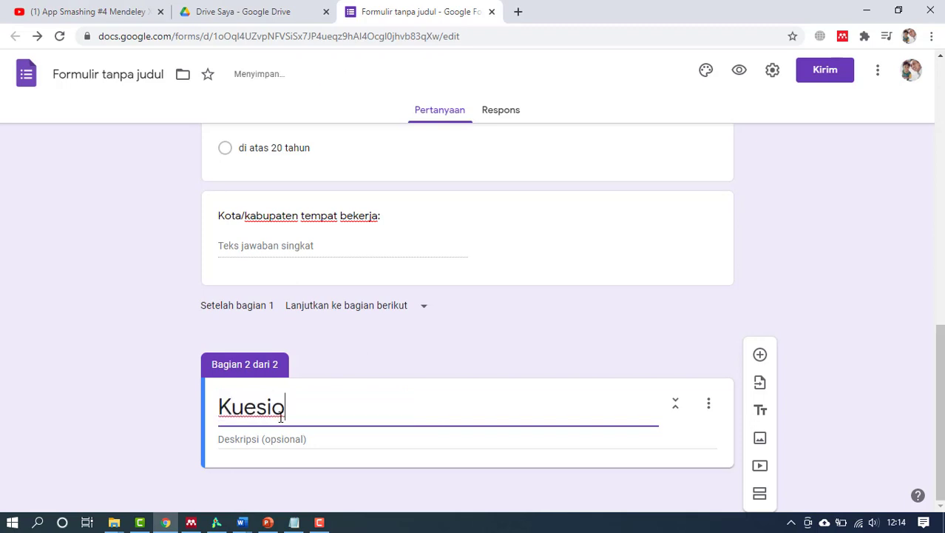
{"action": "type", "text": "ner tentang"}
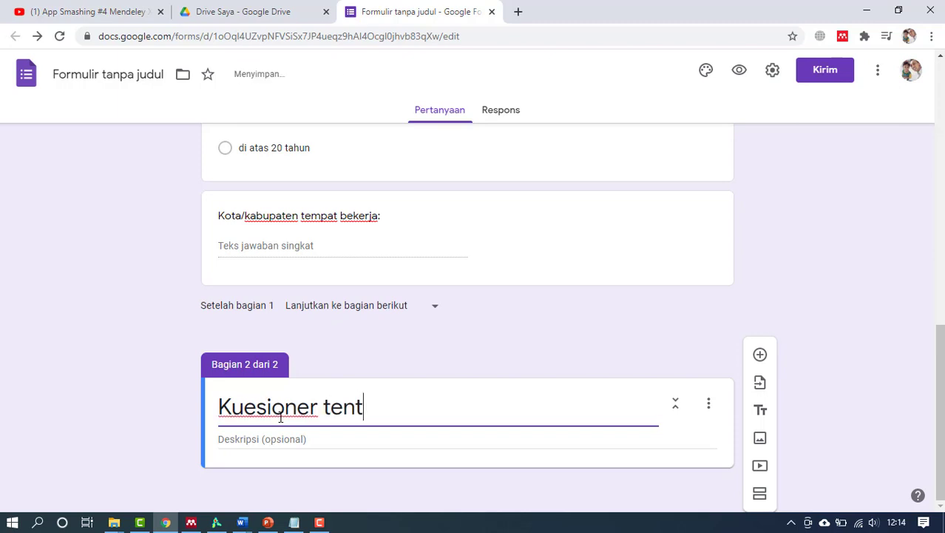
{"action": "right_click", "coordinate": [423, 407]}
{"action": "left_click", "coordinate": [463, 299]}
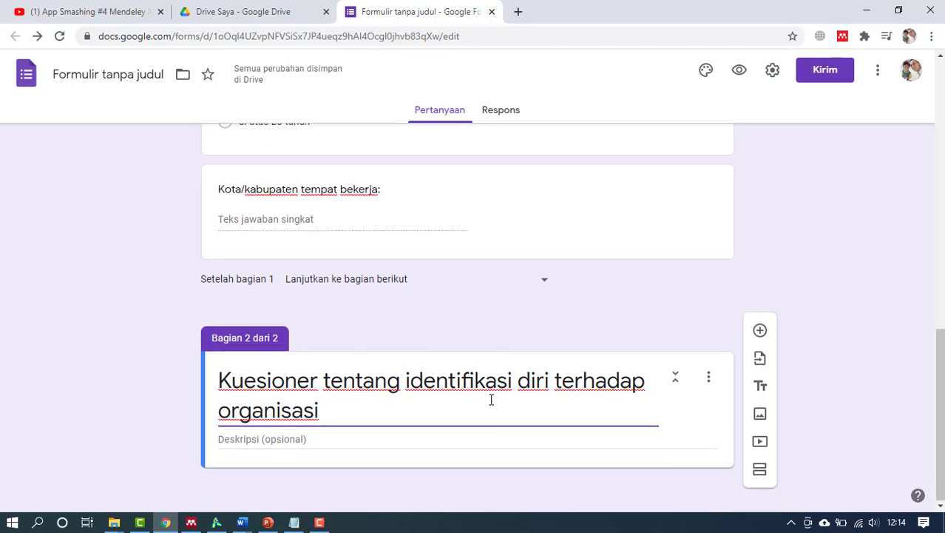
{"action": "scroll", "coordinate": [492, 396], "scroll_direction": "down", "scroll_amount": 1}
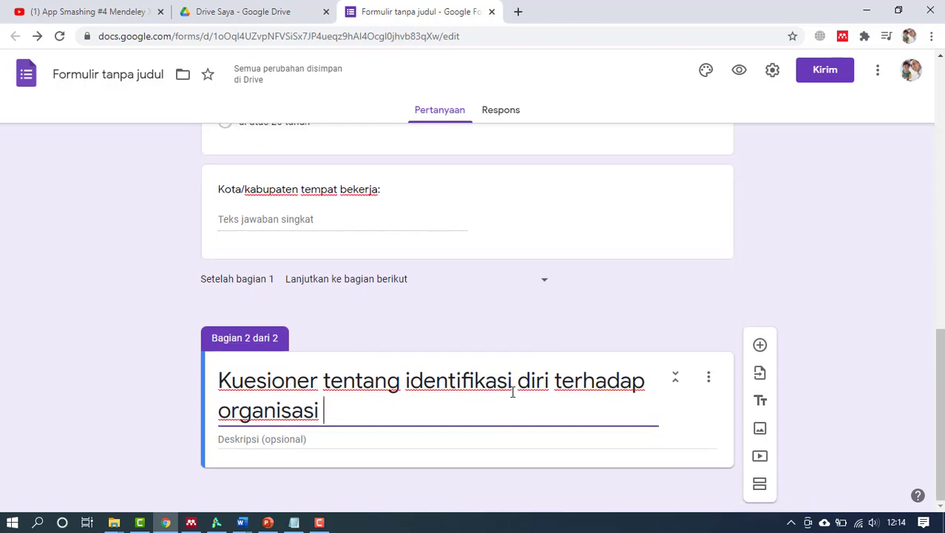
{"action": "left_click", "coordinate": [435, 444]}
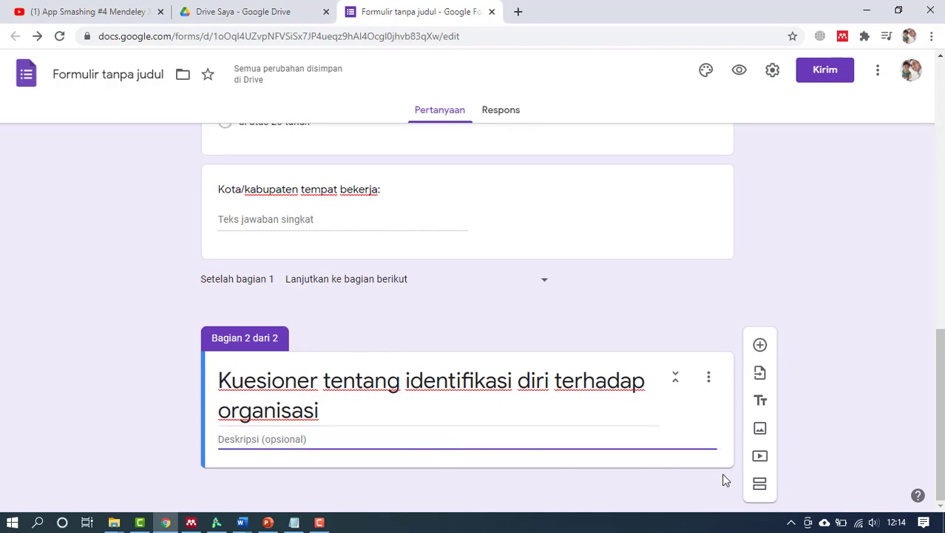
{"action": "left_click", "coordinate": [694, 464]}
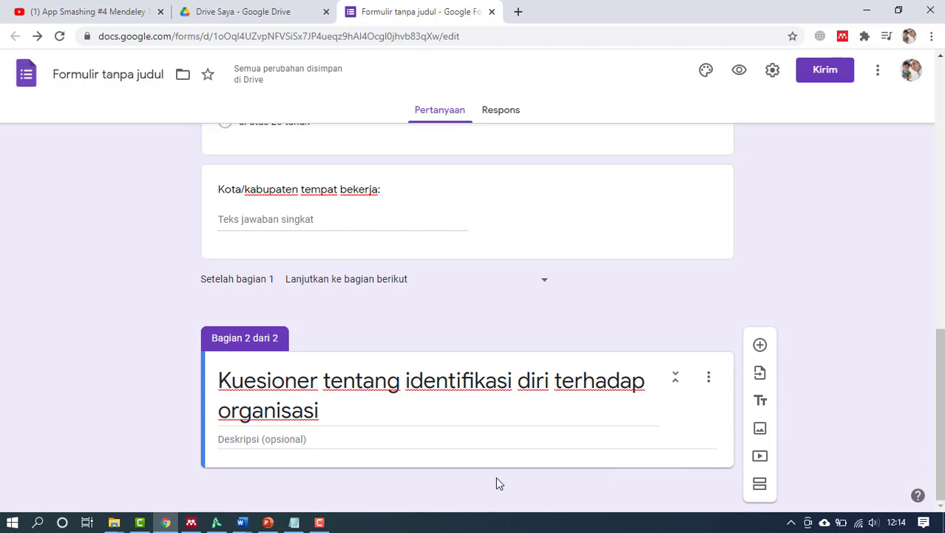
Step: Add a question to section 2 and copy the first Kuesioner statement, "Saya merasakan ikatan yang kuat dengan lembaga ini", from the Word indicator document
{"action": "left_click", "coordinate": [760, 346]}
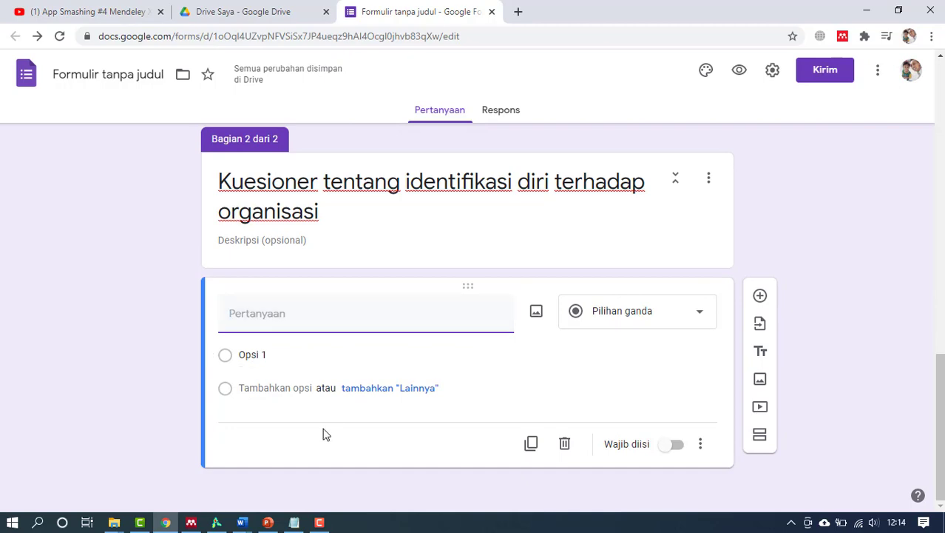
{"action": "left_click", "coordinate": [242, 522]}
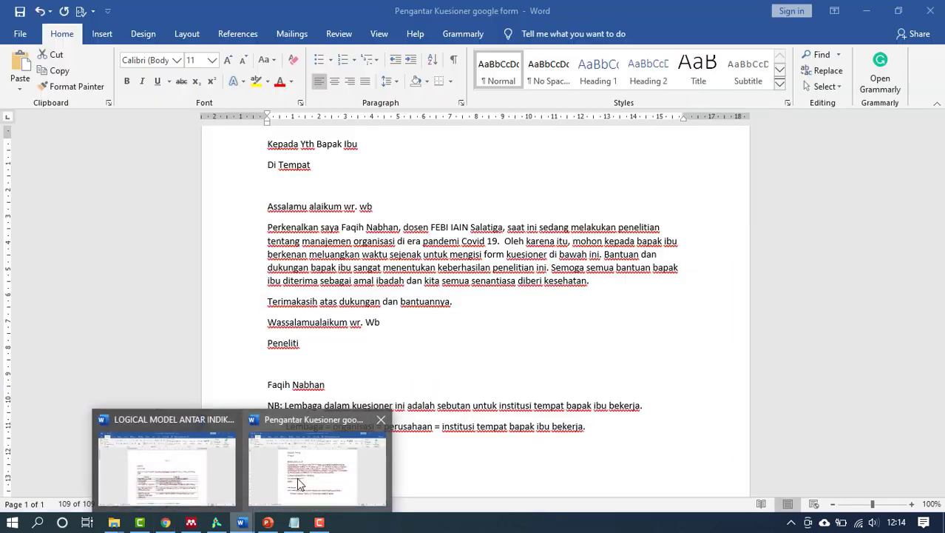
{"action": "left_click", "coordinate": [187, 487]}
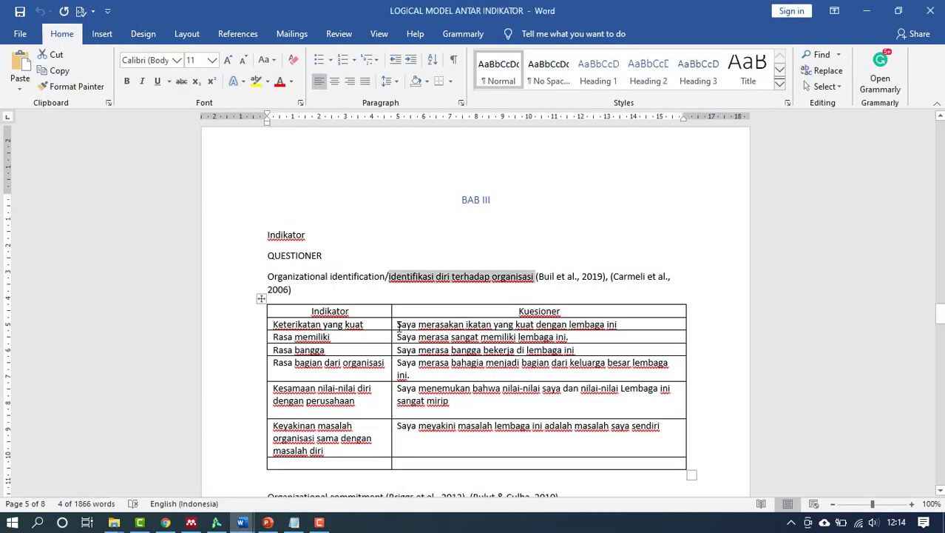
{"action": "mouse_move", "coordinate": [399, 327]}
{"action": "left_mouse_down"}
{"action": "mouse_move", "coordinate": [563, 334]}
{"action": "mouse_move", "coordinate": [619, 325]}
{"action": "mouse_move", "coordinate": [564, 336]}
{"action": "mouse_move", "coordinate": [481, 318]}
{"action": "mouse_move", "coordinate": [414, 329]}
{"action": "left_mouse_up"}
{"action": "left_click", "coordinate": [619, 325]}
{"action": "right_click", "coordinate": [414, 329]}
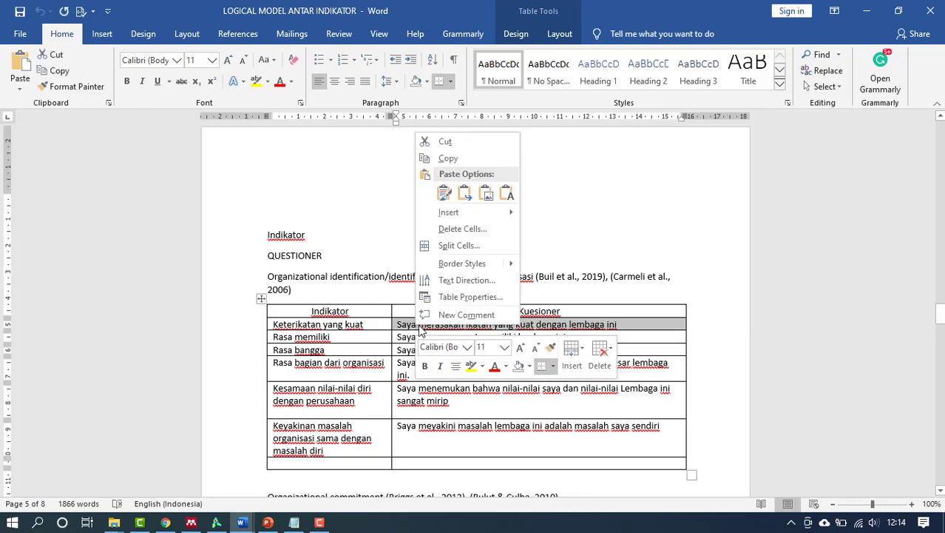
{"action": "left_click", "coordinate": [443, 156]}
Step: Return to Google Forms and paste the copied statement as the new question's title: "Saya merasakan ikatan yang kuat dengan lembaga ini."
{"action": "left_click", "coordinate": [166, 522]}
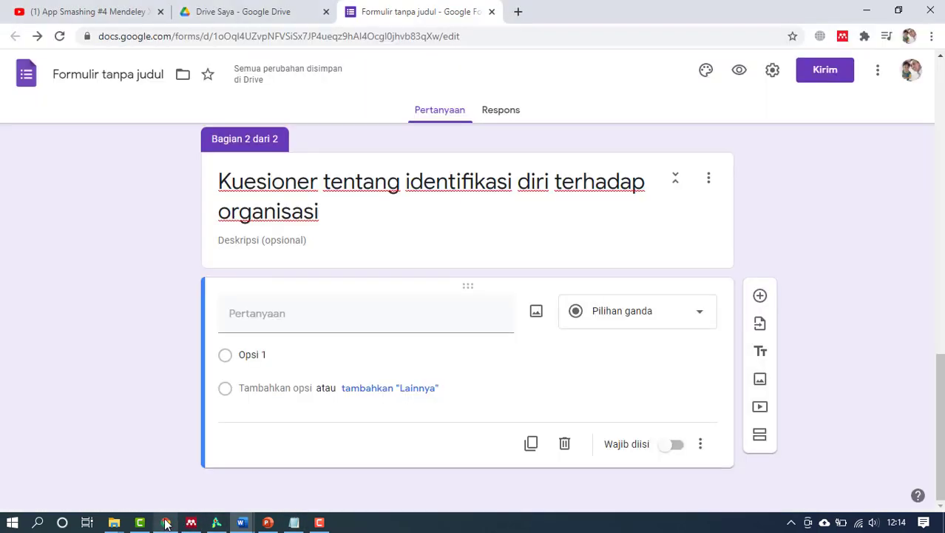
{"action": "right_click", "coordinate": [289, 321]}
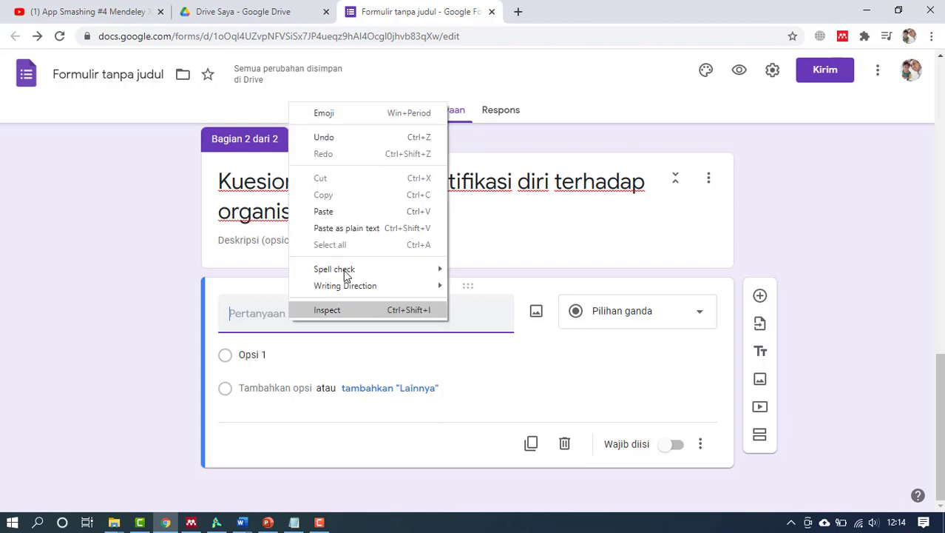
{"action": "left_click", "coordinate": [326, 212]}
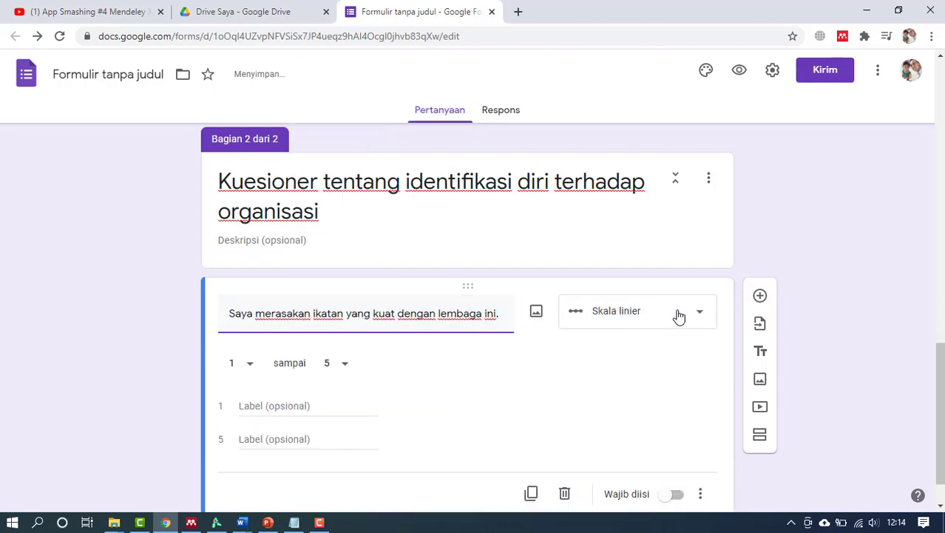
Step: Make the first statement question a required Skala linier running from 1 to 10
{"action": "left_click", "coordinate": [700, 317]}
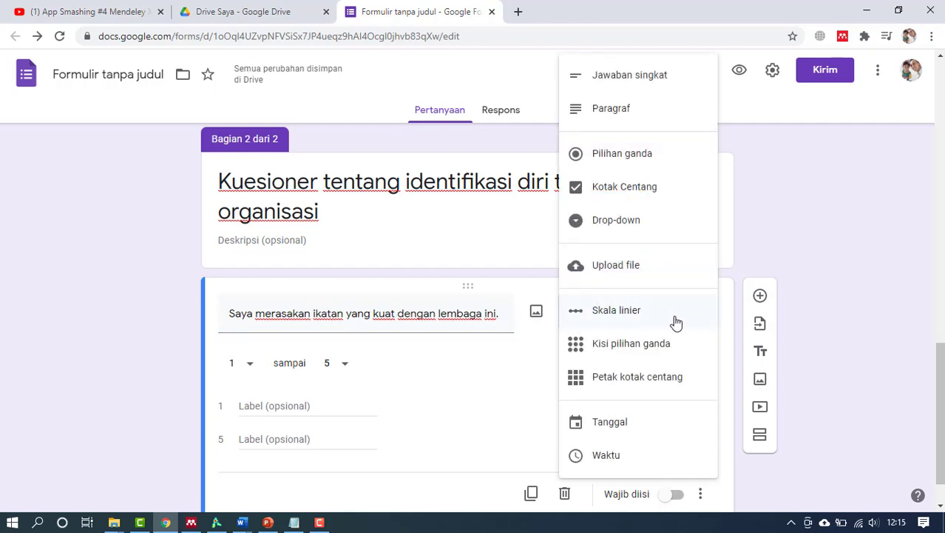
{"action": "left_click", "coordinate": [671, 314]}
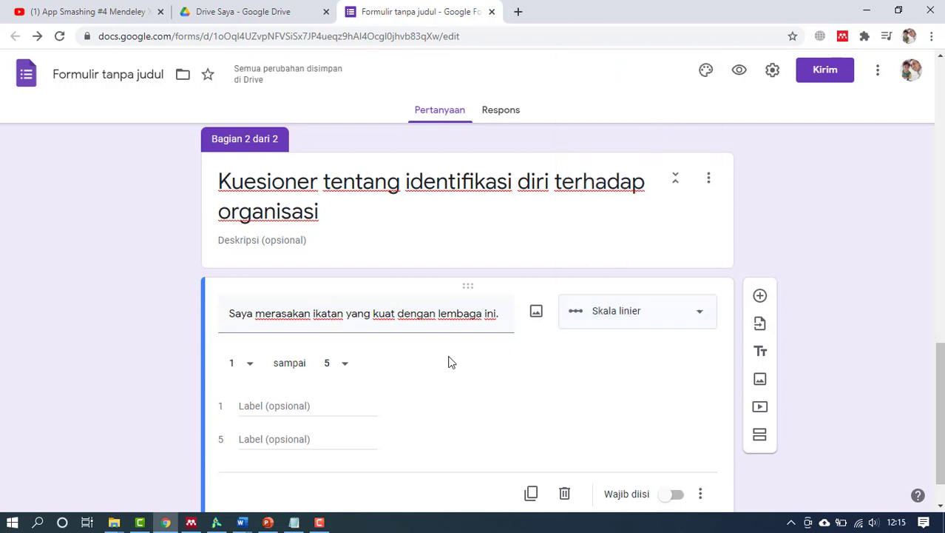
{"action": "left_click", "coordinate": [345, 365]}
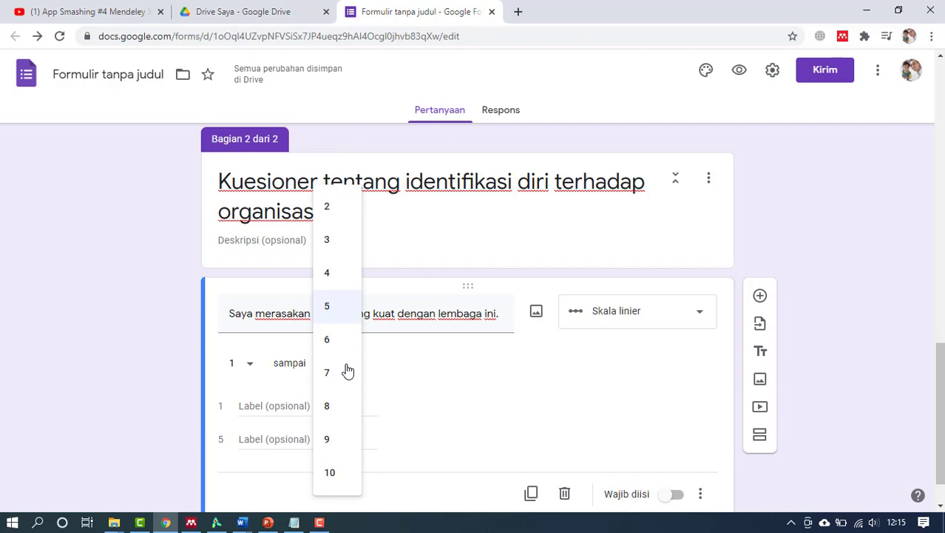
{"action": "left_click", "coordinate": [342, 473]}
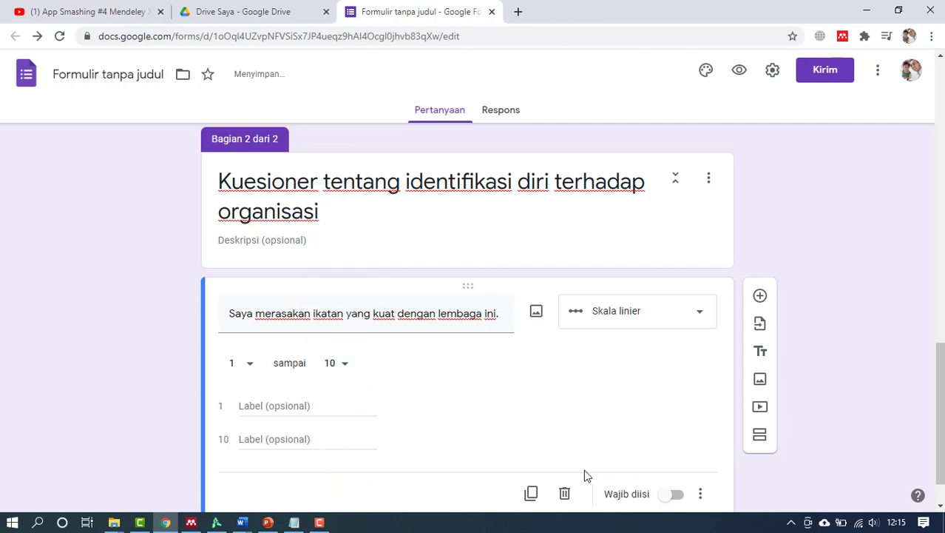
{"action": "scroll", "coordinate": [570, 436], "scroll_direction": "down", "scroll_amount": 1}
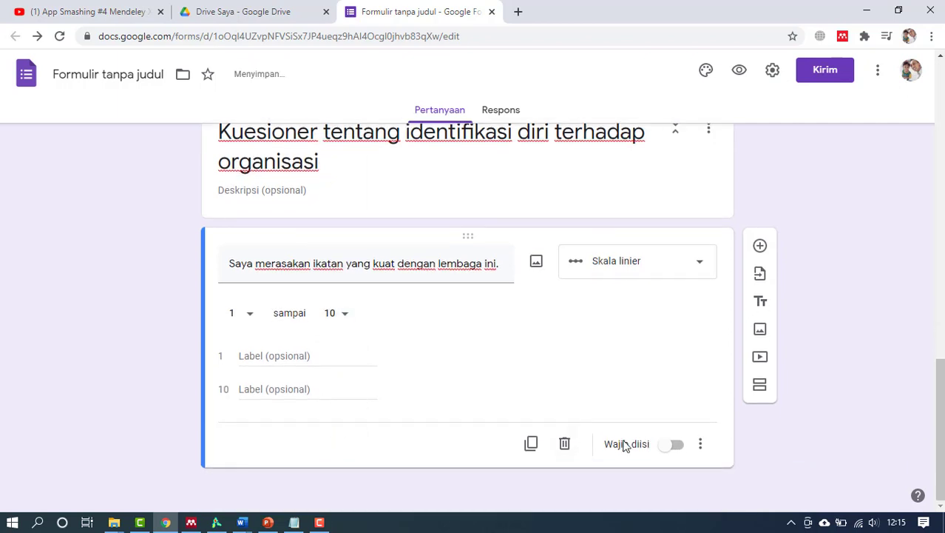
{"action": "left_click", "coordinate": [675, 444]}
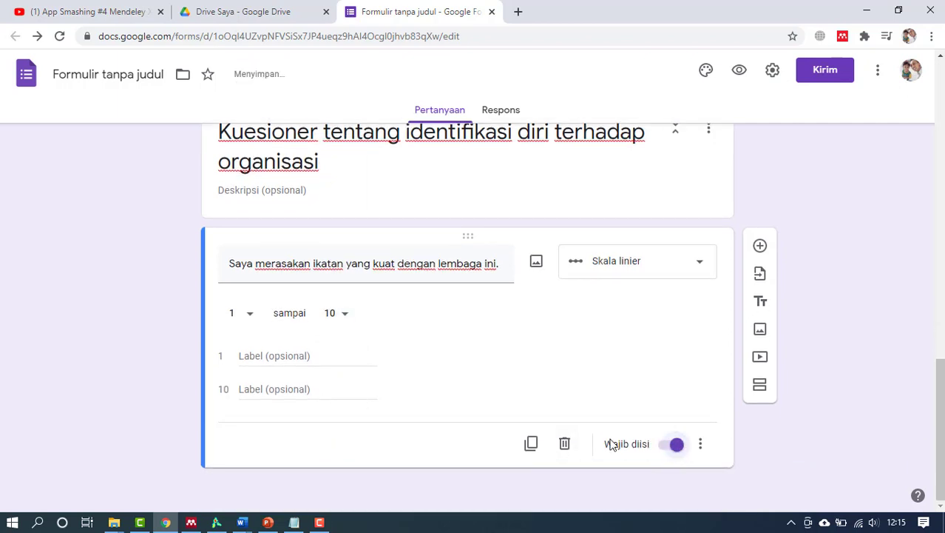
Step: Duplicate the first statement question and copy the second Kuesioner statement, "Saya merasa sangat memiliki lembaga ini.", from the Word indicator document
{"action": "left_click", "coordinate": [532, 444]}
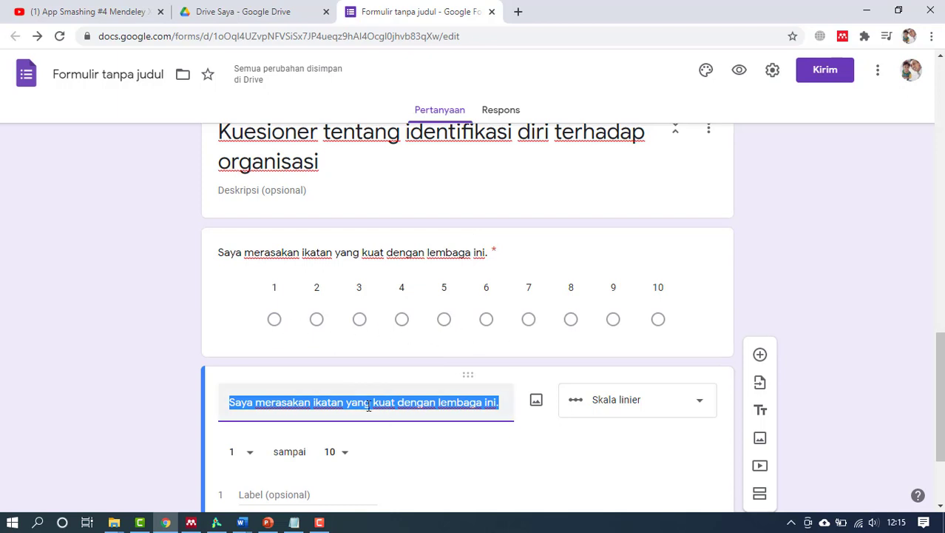
{"action": "scroll", "coordinate": [405, 397], "scroll_direction": "down", "scroll_amount": 2}
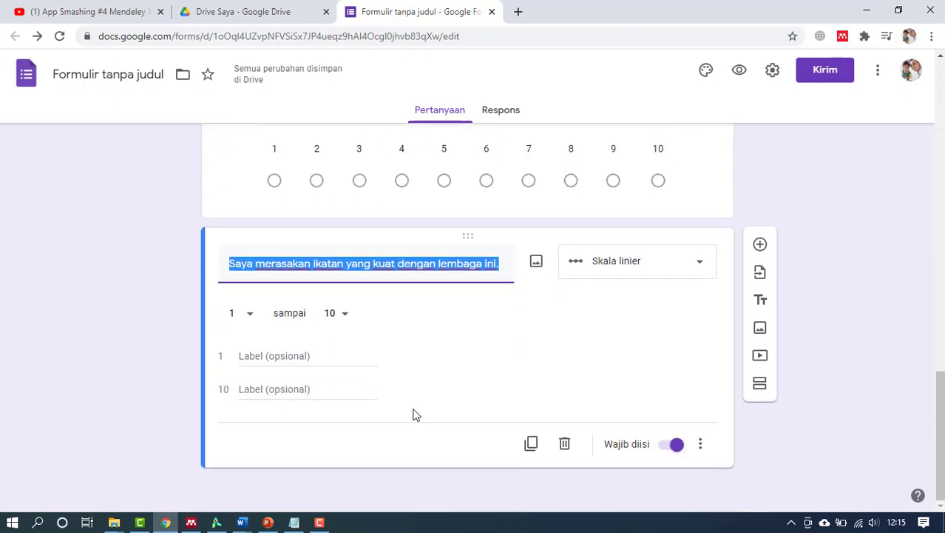
{"action": "left_click", "coordinate": [244, 525]}
{"action": "left_click", "coordinate": [219, 475]}
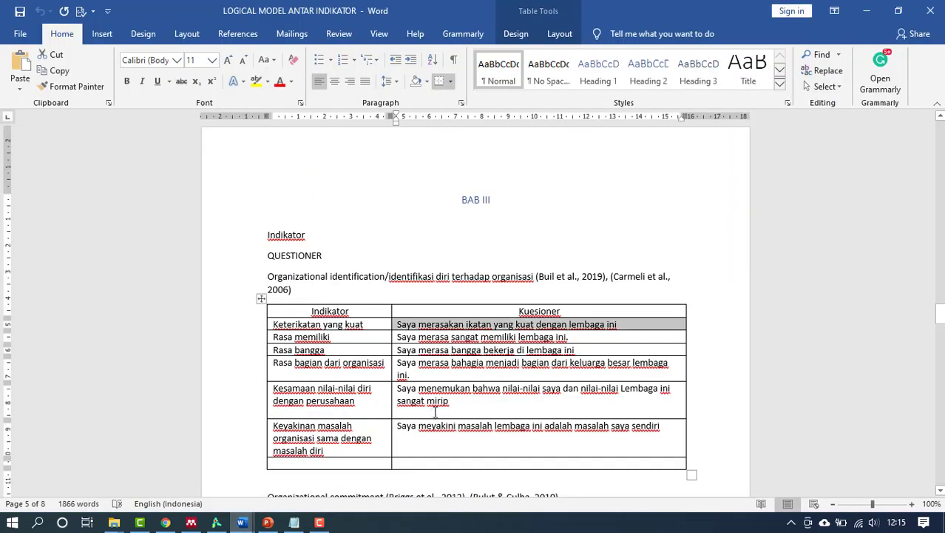
{"action": "left_click_drag", "start_coordinate": [398, 338], "coordinate": [571, 339]}
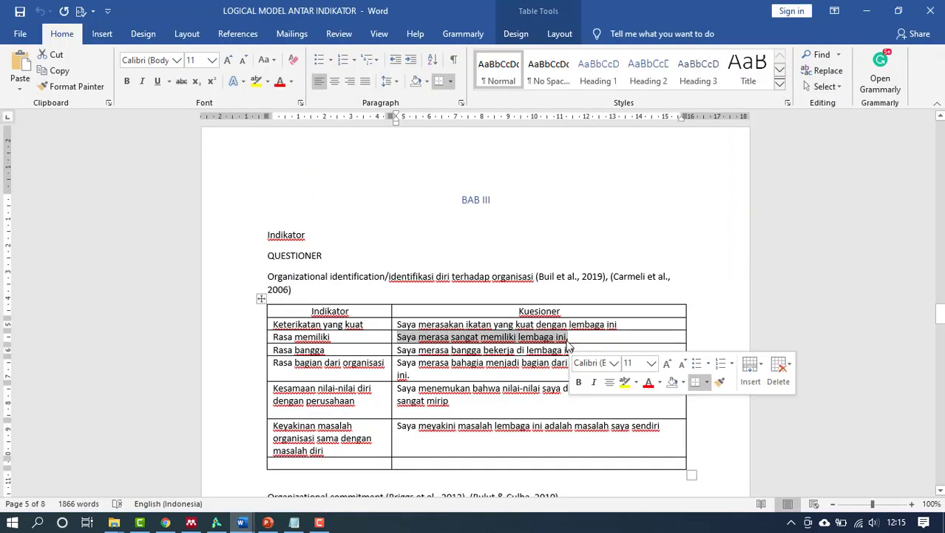
{"action": "right_click", "coordinate": [561, 341]}
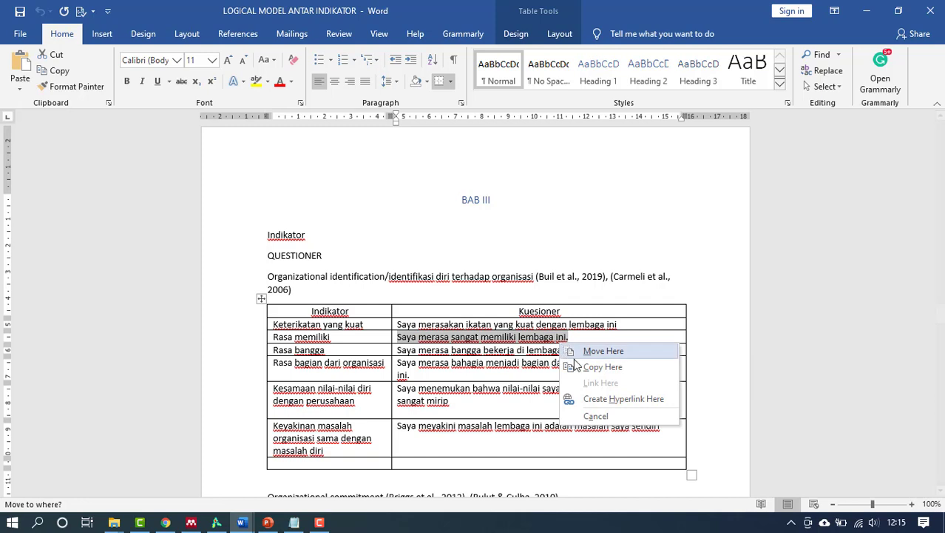
{"action": "right_click", "coordinate": [525, 338]}
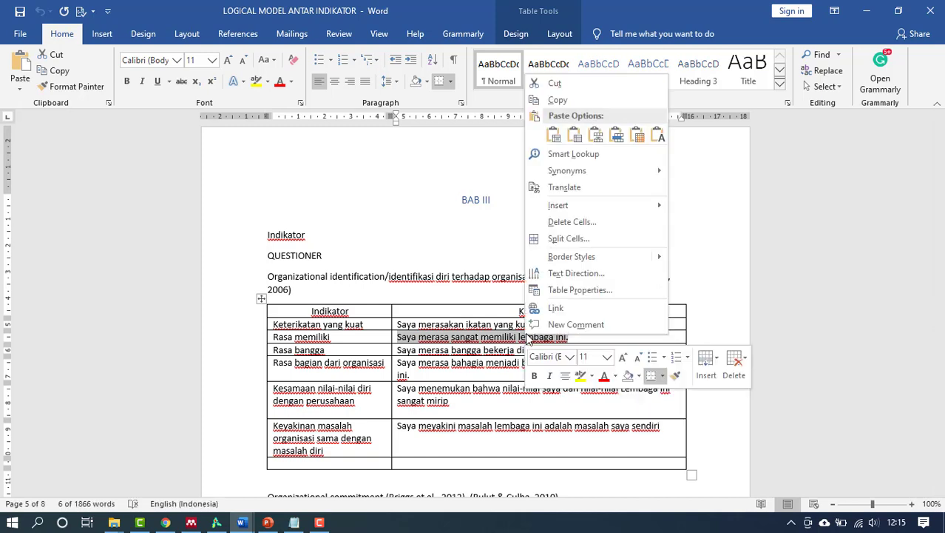
{"action": "left_click", "coordinate": [554, 98]}
Step: Return to Google Forms and replace the duplicated question's title with the copied "Saya merasa sangat memiliki lembaga ini."
{"action": "left_click", "coordinate": [166, 522]}
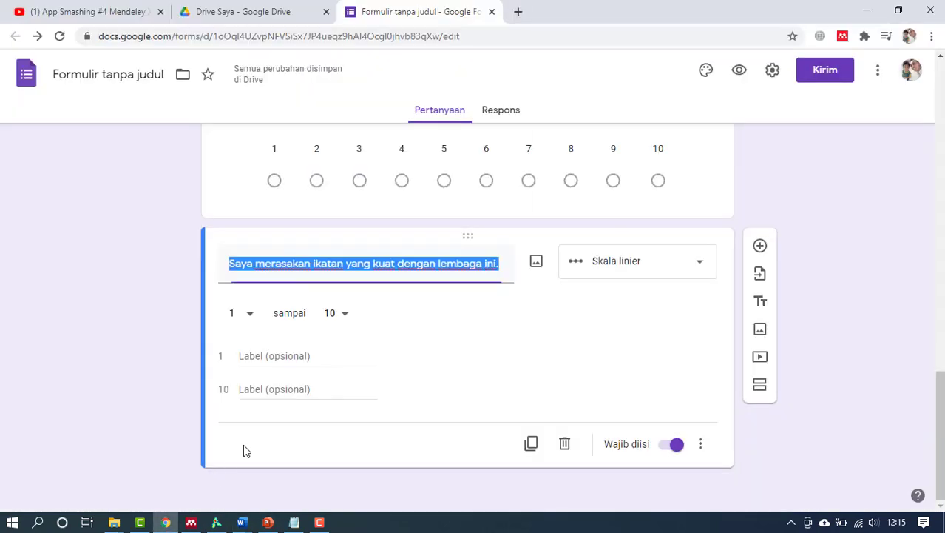
{"action": "right_click", "coordinate": [319, 265]}
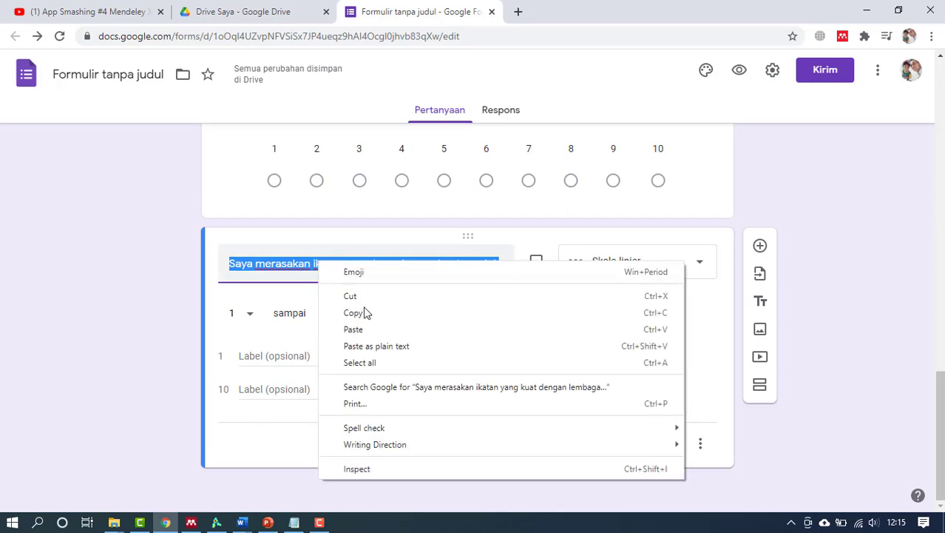
{"action": "left_click", "coordinate": [371, 330]}
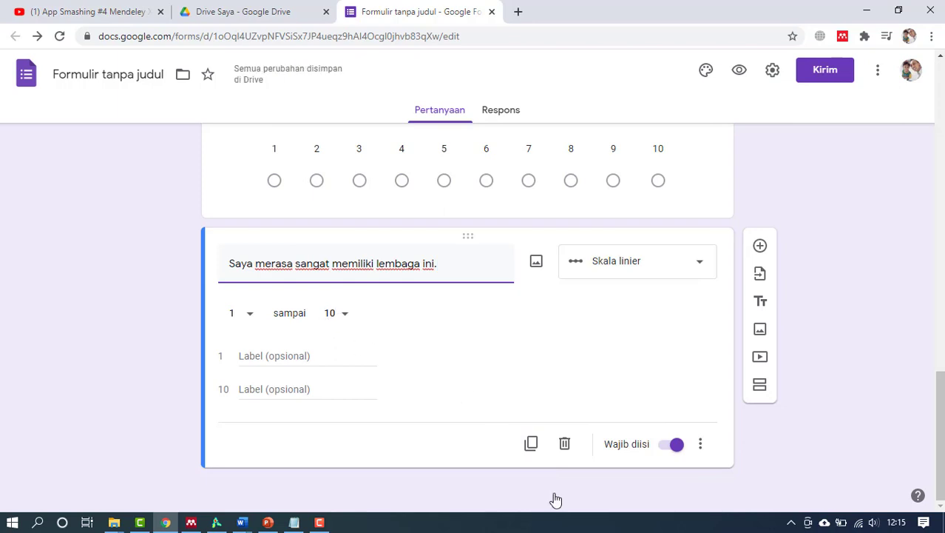
Step: Duplicate the second statement question and copy "Saya merasa bangga bekerja di lembaga ini" from the Rasa bangga row of the Word table
{"action": "left_click", "coordinate": [531, 446]}
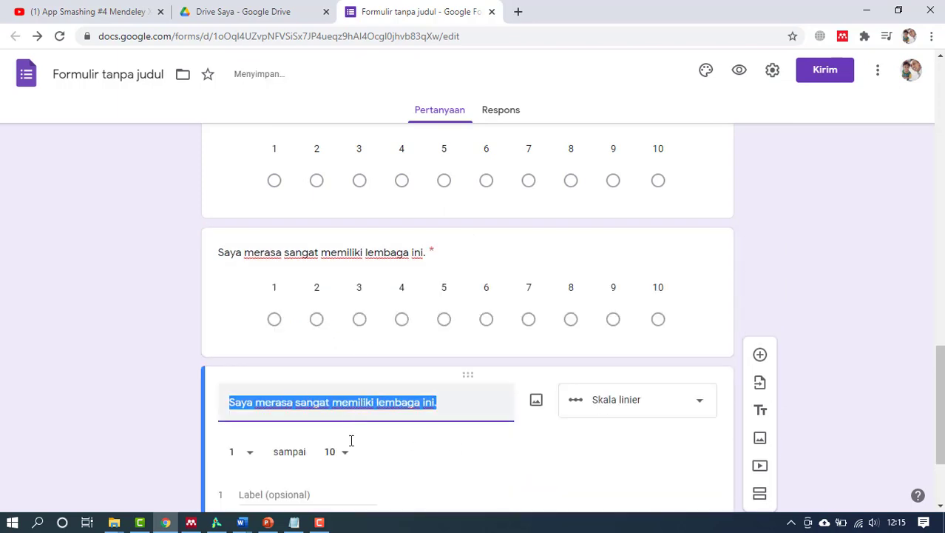
{"action": "left_click", "coordinate": [241, 522]}
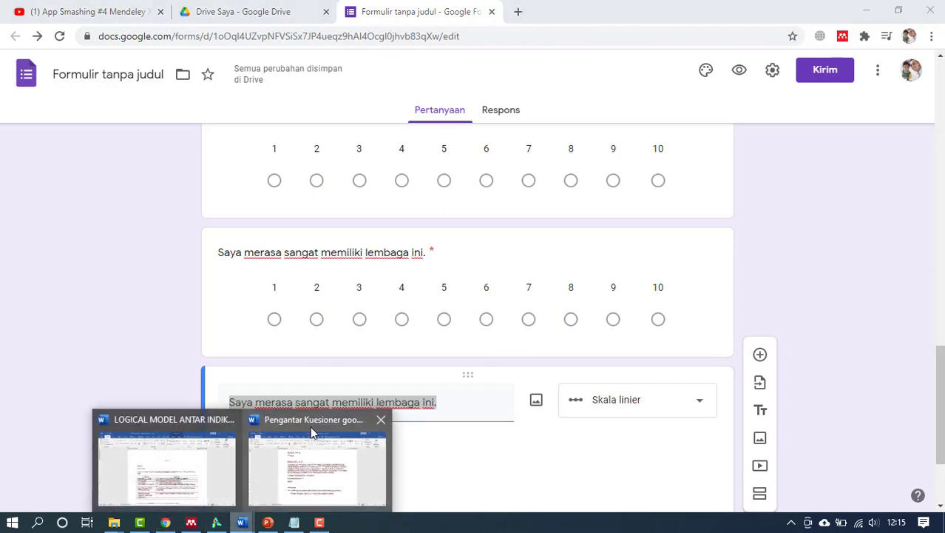
{"action": "left_click", "coordinate": [227, 481]}
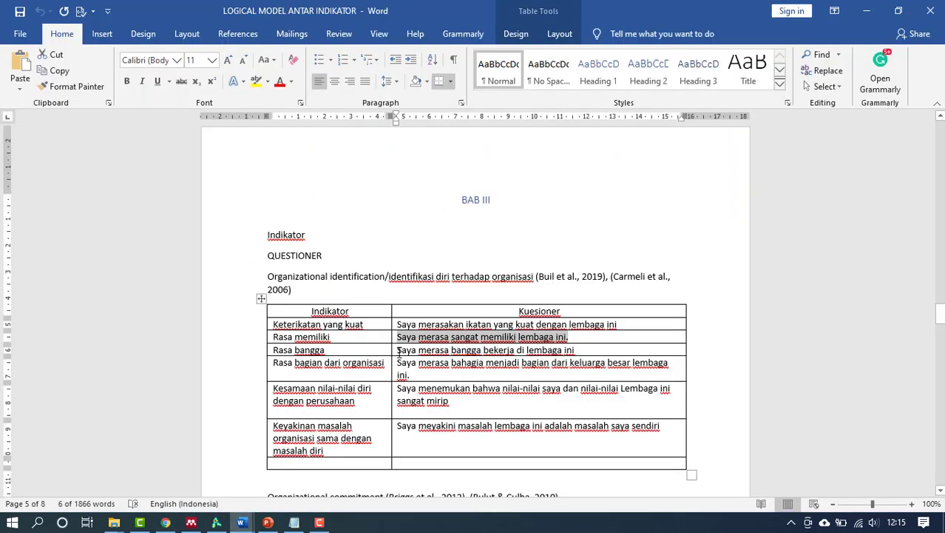
{"action": "left_click_drag", "start_coordinate": [399, 353], "coordinate": [543, 345]}
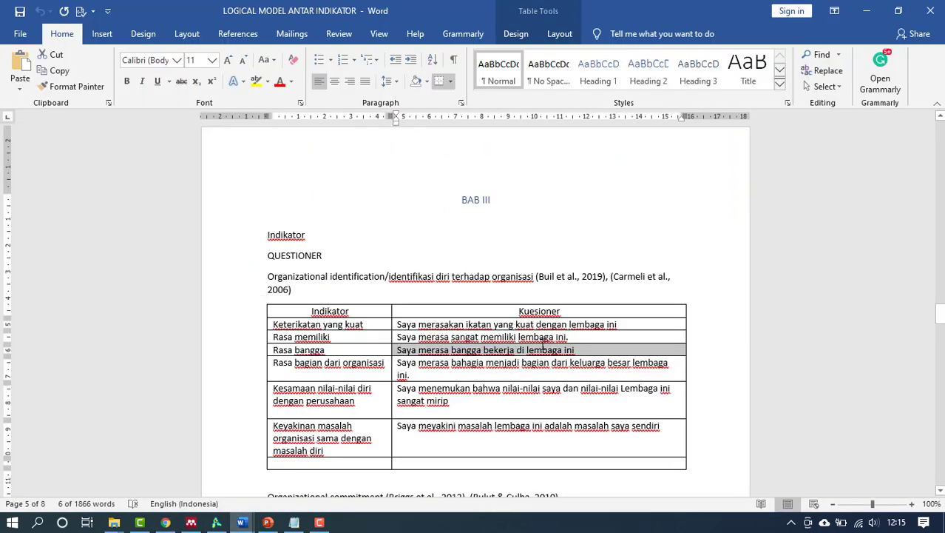
{"action": "right_click", "coordinate": [571, 349]}
{"action": "left_click", "coordinate": [600, 180]}
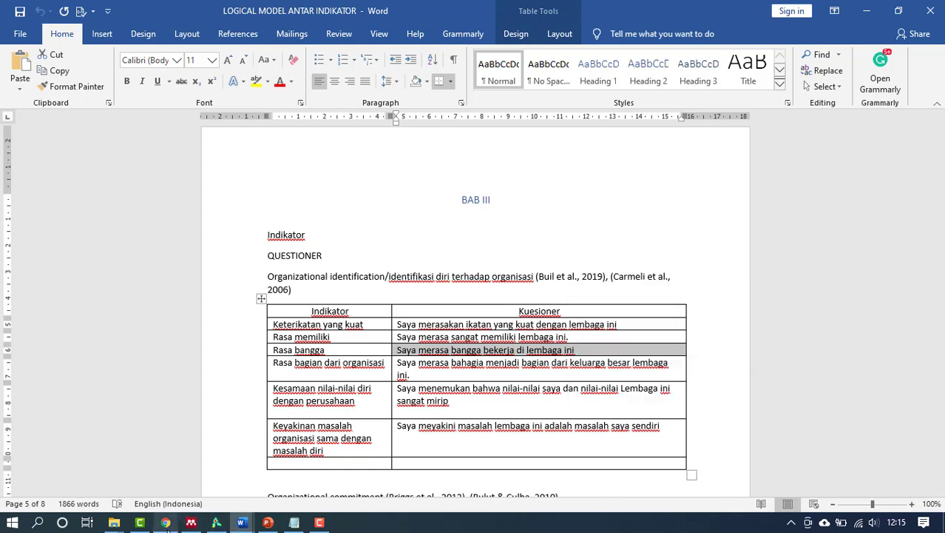
Step: Back in Google Forms, paste the copied statement over the new duplicate's title and end it with a period: "Saya merasa bangga bekerja di lembaga ini."
{"action": "left_click", "coordinate": [165, 523]}
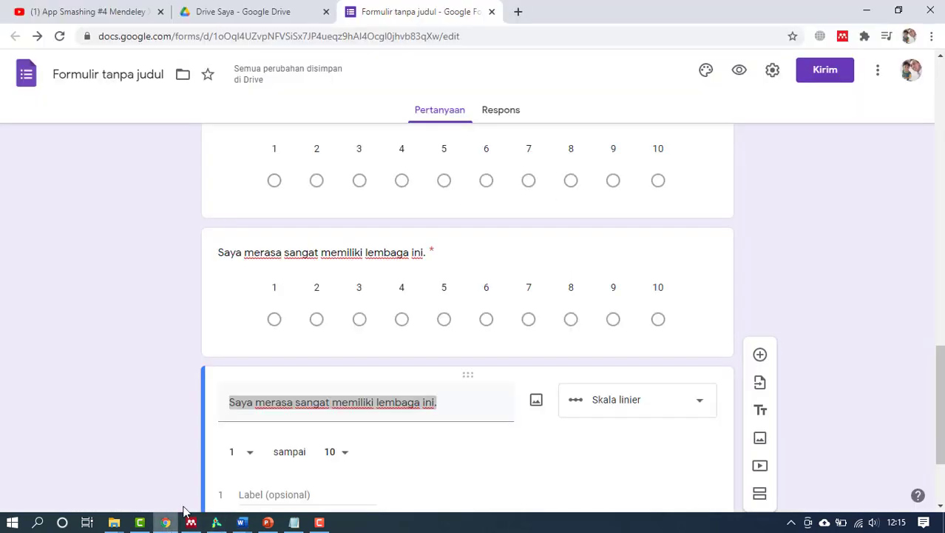
{"action": "right_click", "coordinate": [256, 400]}
{"action": "left_click", "coordinate": [291, 247]}
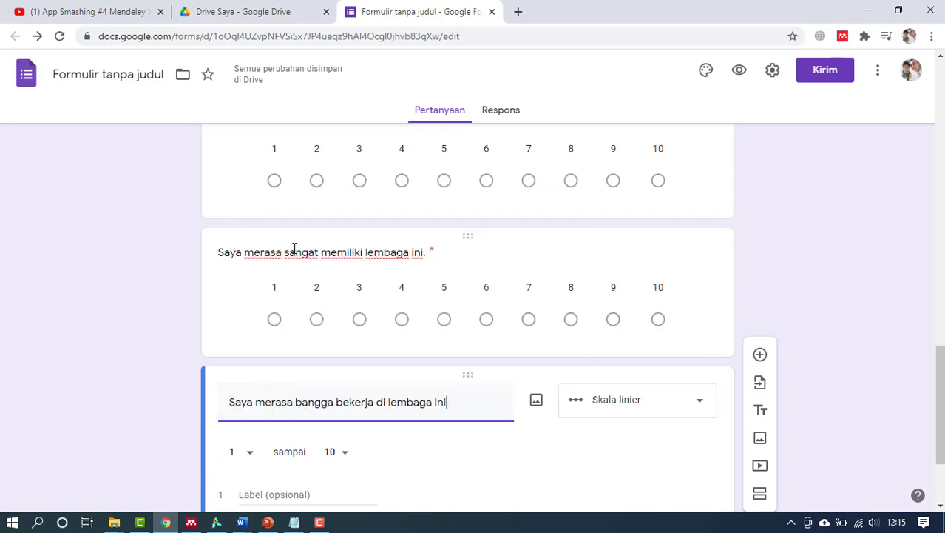
{"action": "type", "text": "."}
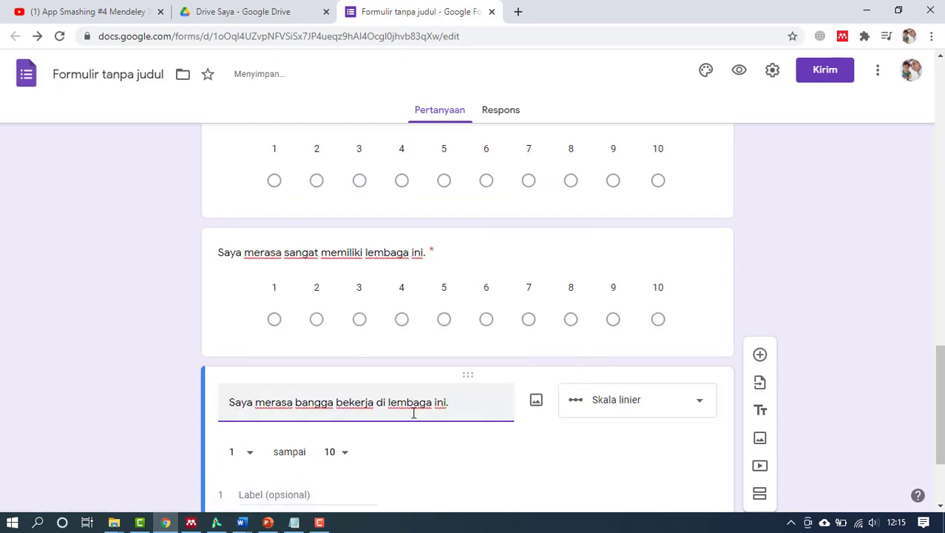
Step: Duplicate the third statement question and copy "Saya merasa bahagia menjadi bagian dari keluarga besar lembaga ini." from the Word indicator table
{"action": "scroll", "coordinate": [480, 368], "scroll_direction": "down", "scroll_amount": 2}
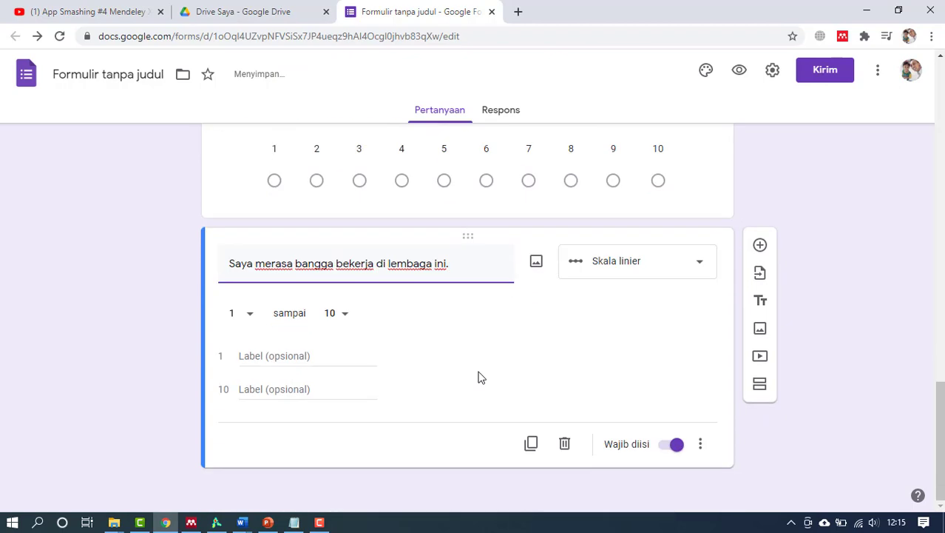
{"action": "left_click", "coordinate": [532, 442]}
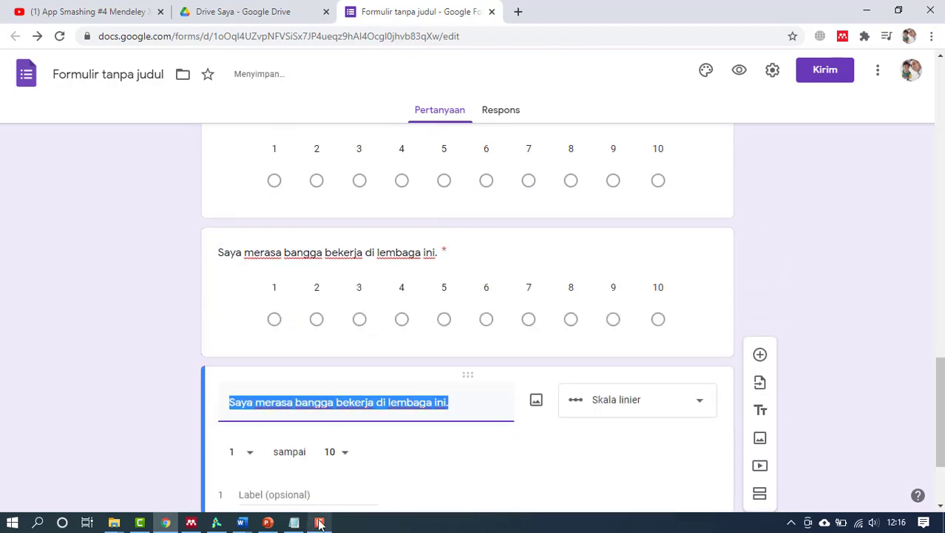
{"action": "left_click", "coordinate": [241, 522]}
{"action": "left_click", "coordinate": [204, 481]}
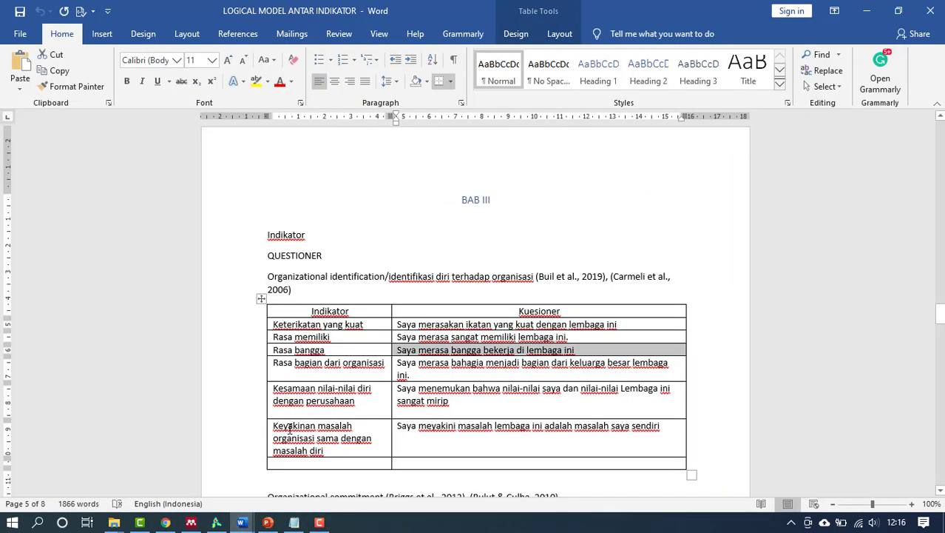
{"action": "left_click_drag", "start_coordinate": [398, 365], "coordinate": [409, 375]}
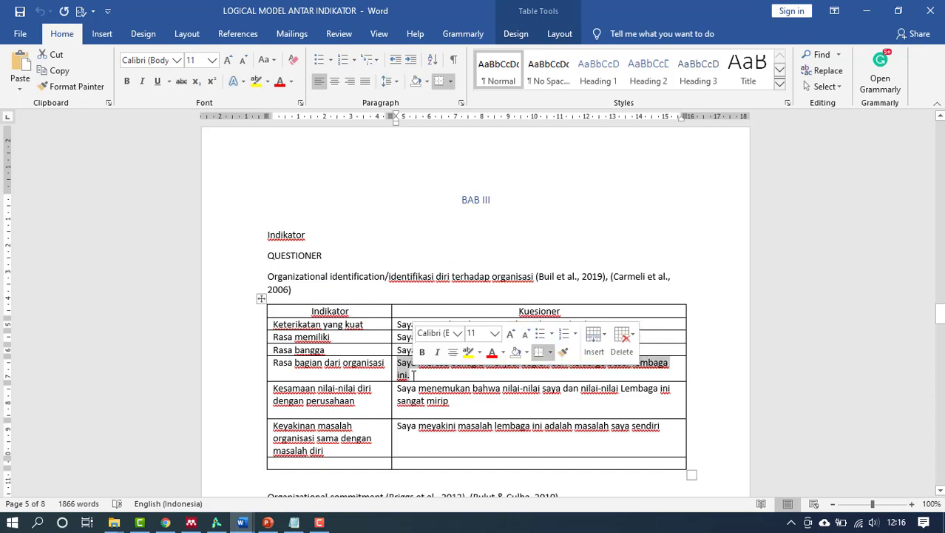
{"action": "right_click", "coordinate": [407, 377]}
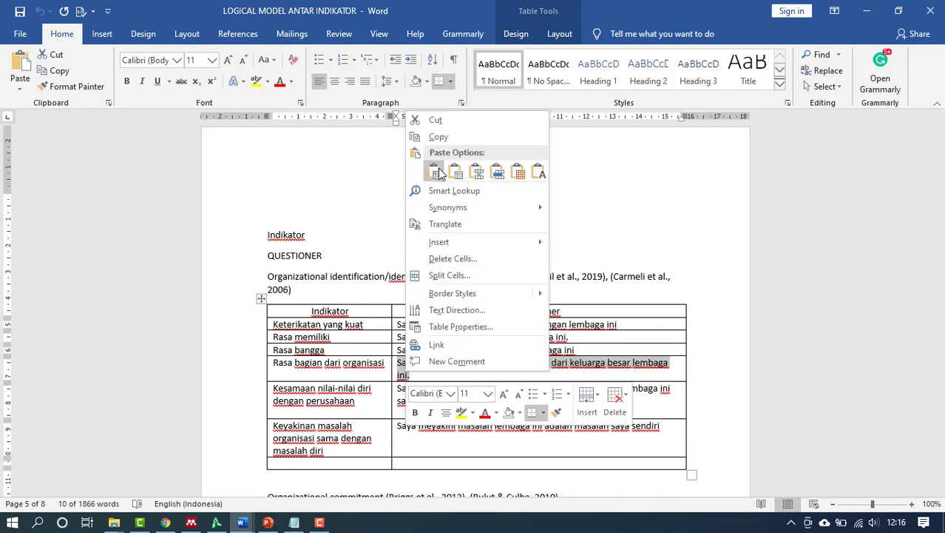
{"action": "left_click", "coordinate": [438, 137]}
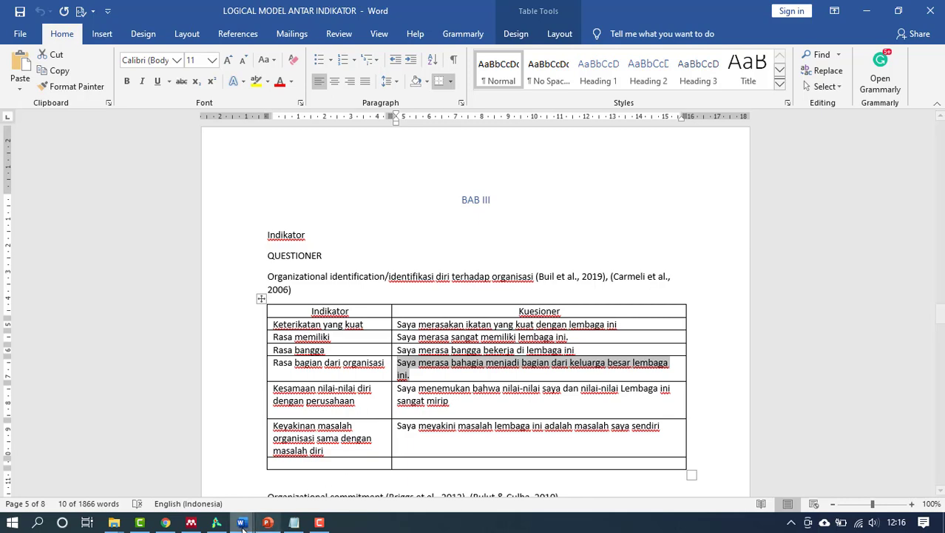
Step: Switch to Google Forms and retitle the newest duplicate with the copied "Saya merasa bahagia menjadi bagian dari keluarga besar lembaga ini."
{"action": "left_click", "coordinate": [165, 523]}
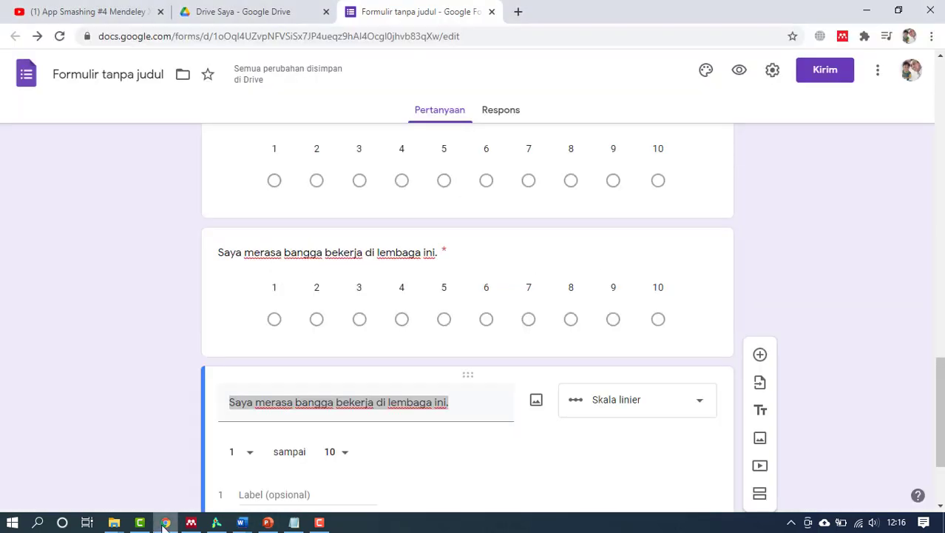
{"action": "right_click", "coordinate": [290, 408]}
{"action": "left_click", "coordinate": [351, 256]}
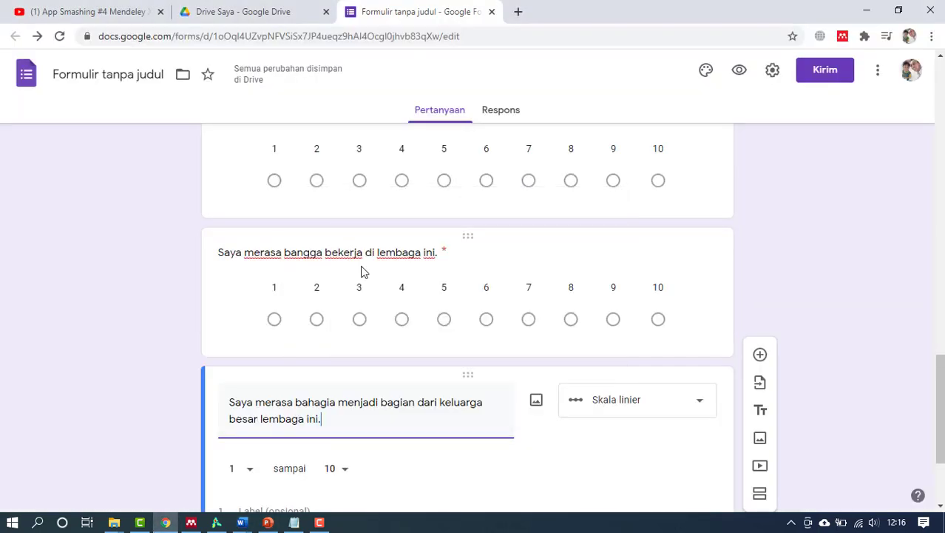
Step: Duplicate the fourth statement question and copy "Saya menemukan bahwa nilai-nilai saya dan nilai-nilai Lembaga ini sangat mirip" from the Word indicator table
{"action": "scroll", "coordinate": [388, 426], "scroll_direction": "down", "scroll_amount": 2}
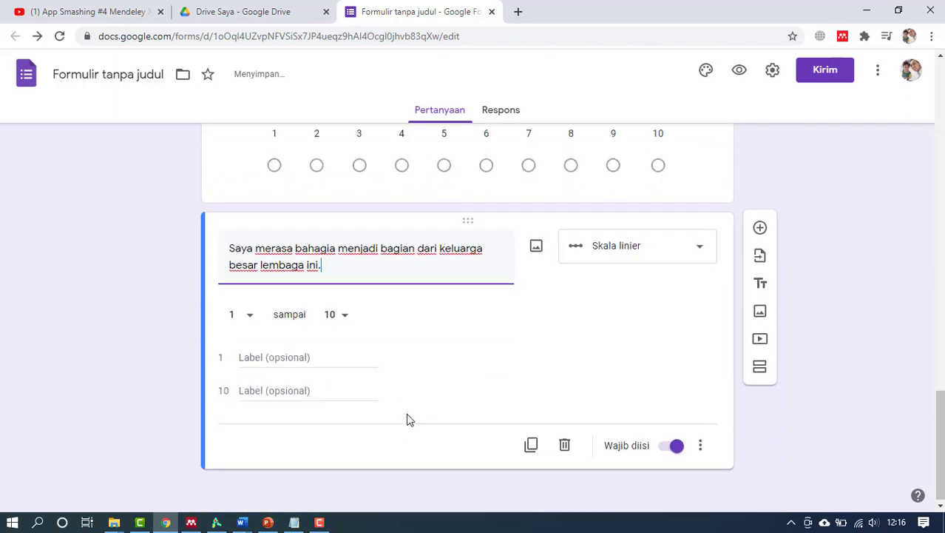
{"action": "left_click", "coordinate": [531, 443]}
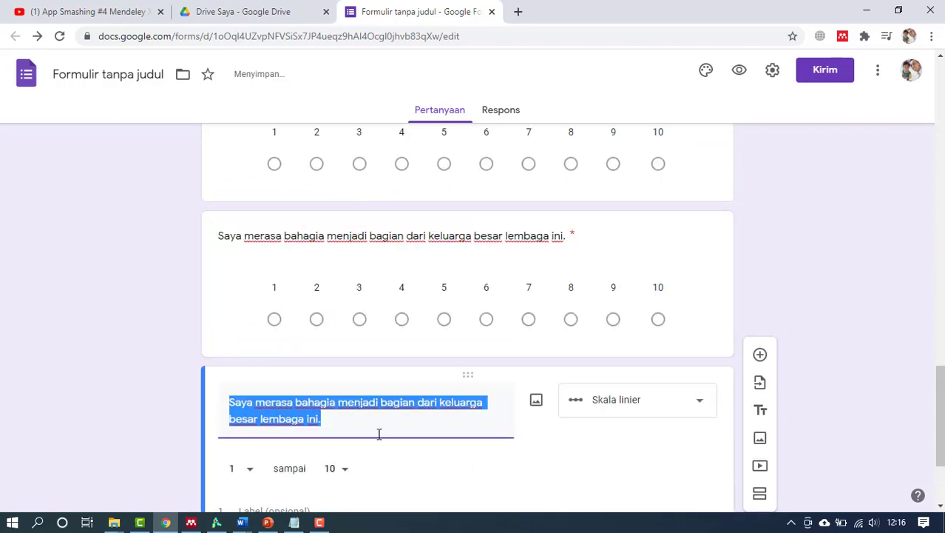
{"action": "scroll", "coordinate": [379, 433], "scroll_direction": "down", "scroll_amount": 2}
{"action": "left_click", "coordinate": [242, 522]}
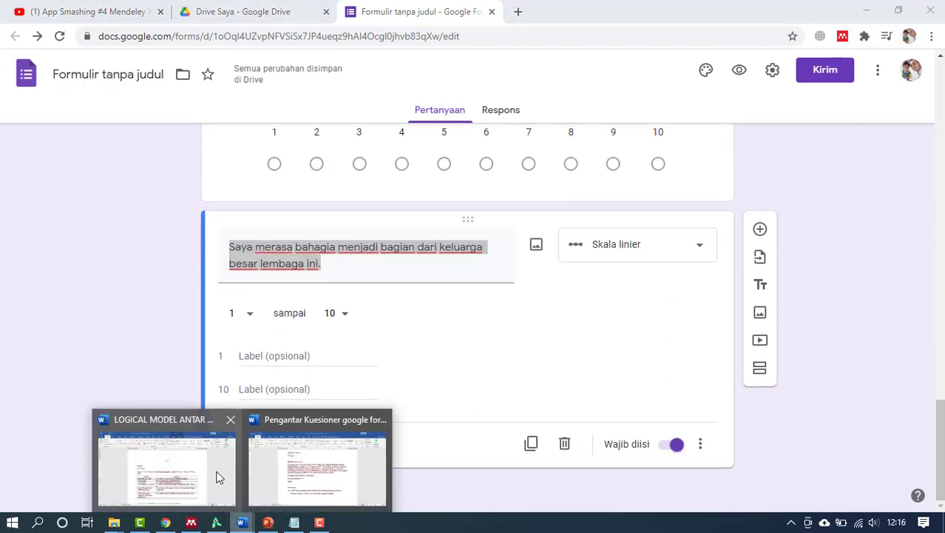
{"action": "left_click", "coordinate": [215, 477]}
{"action": "scroll", "coordinate": [362, 361], "scroll_direction": "down", "scroll_amount": 1}
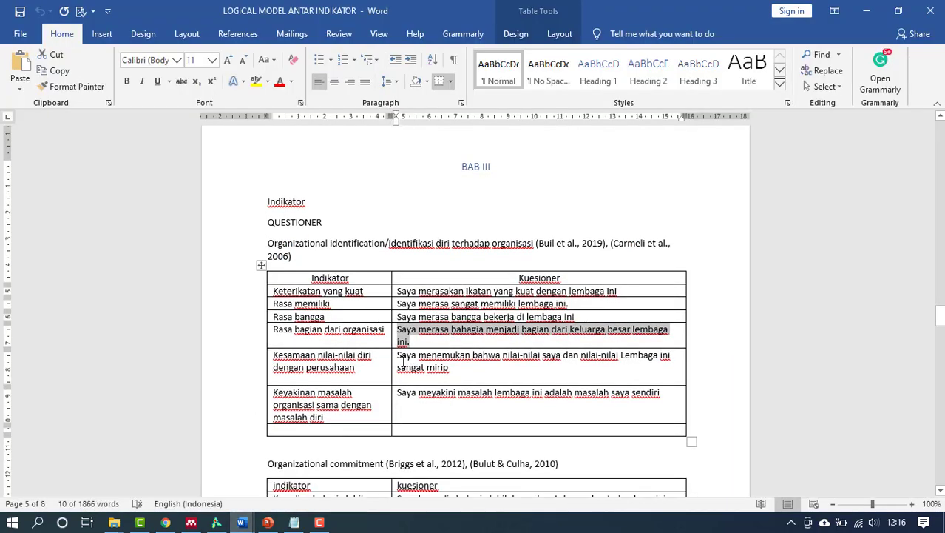
{"action": "left_click_drag", "start_coordinate": [400, 358], "coordinate": [448, 369]}
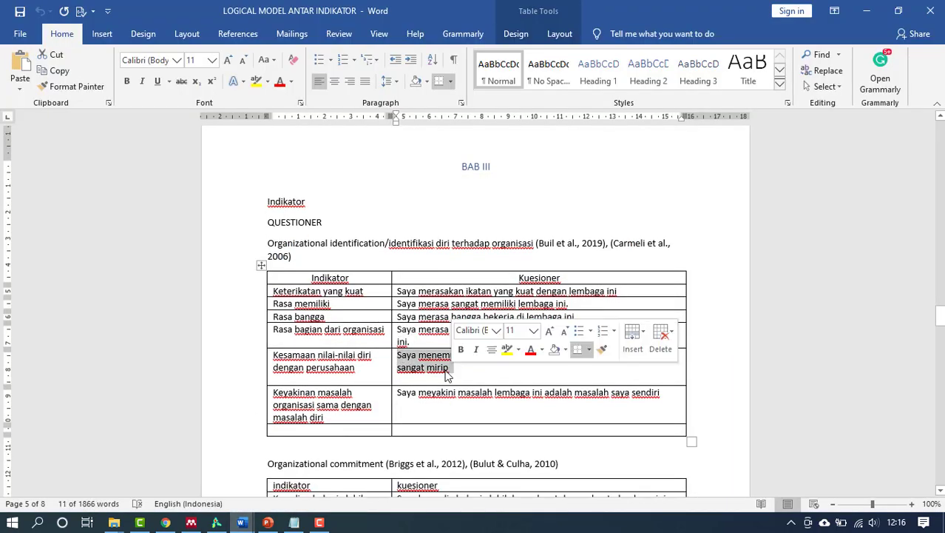
{"action": "right_click", "coordinate": [438, 365]}
{"action": "left_click", "coordinate": [471, 133]}
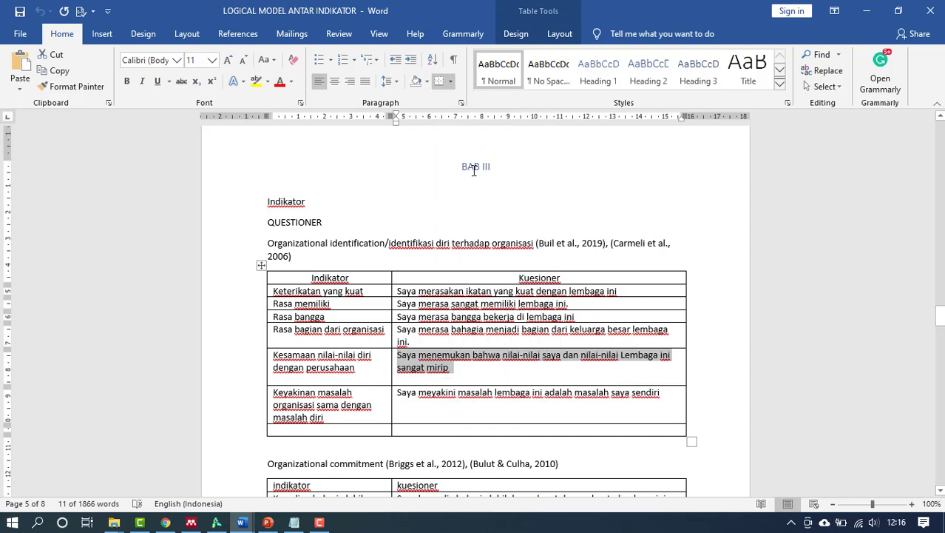
Step: In Google Forms, retitle the duplicate "Saya menemukan bahwa nilai-nilai saya dan nilai-nilai Lembaga ini sangat mirip." and duplicate that question
{"action": "left_click", "coordinate": [165, 522]}
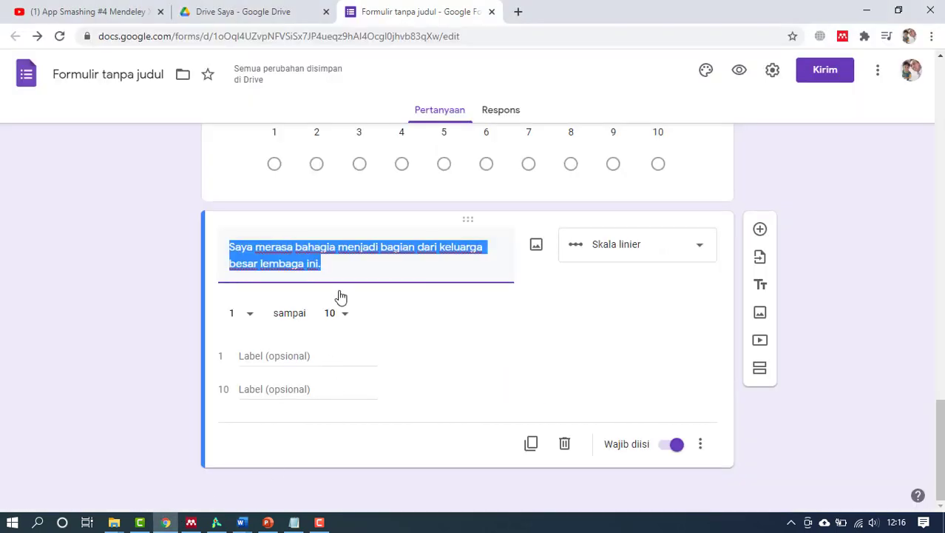
{"action": "right_click", "coordinate": [344, 260]}
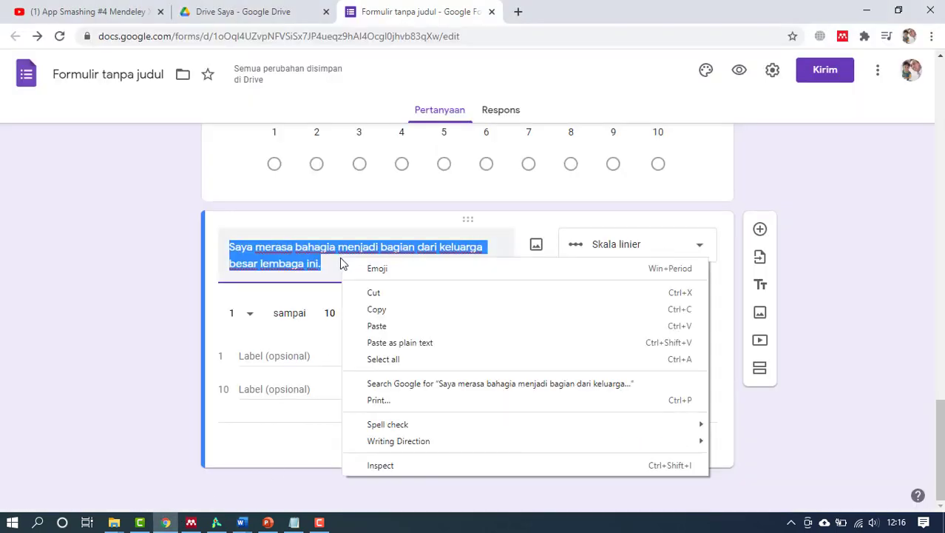
{"action": "left_click", "coordinate": [379, 327]}
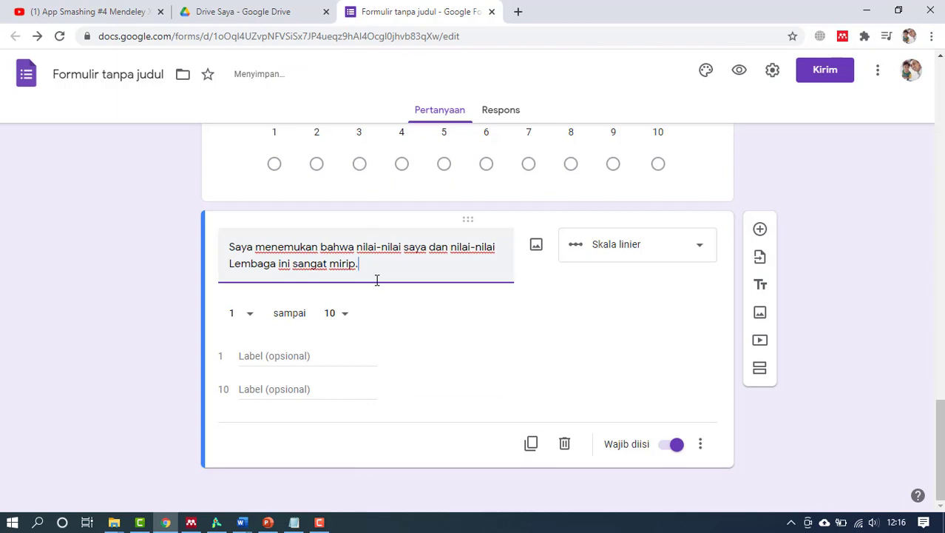
{"action": "left_click", "coordinate": [531, 443]}
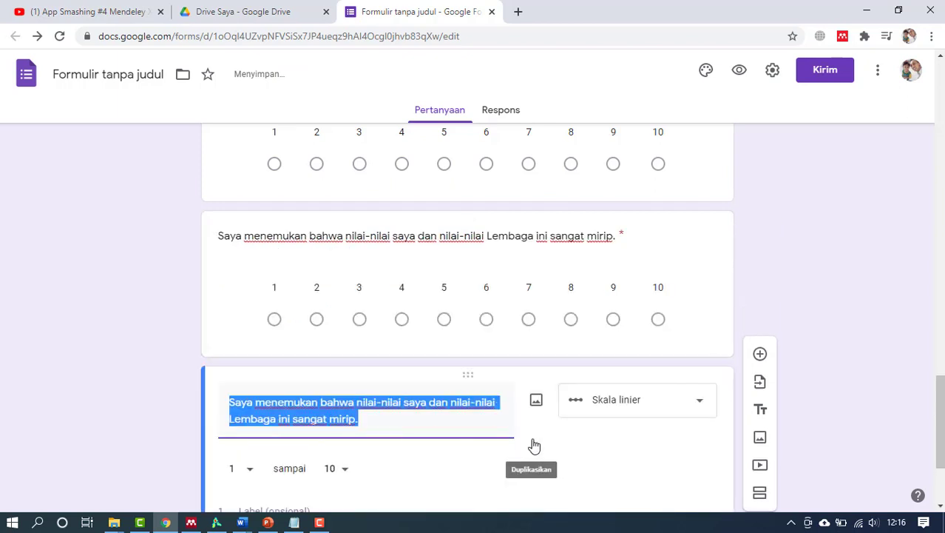
Step: Switch to the Word indicator document and copy "Saya meyakini masalah lembaga ini adalah masalah saya sendiri" from the Organizational identification table
{"action": "left_click", "coordinate": [242, 522]}
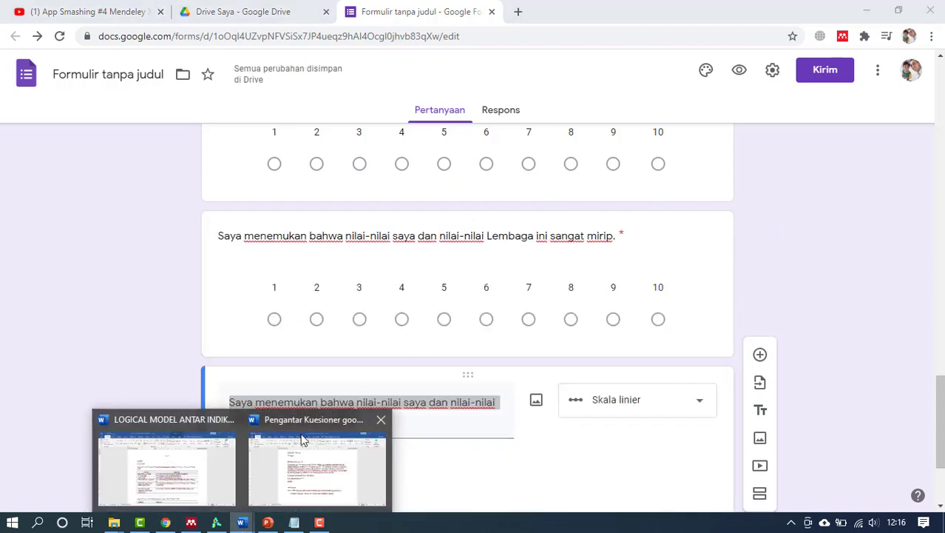
{"action": "left_click", "coordinate": [195, 494]}
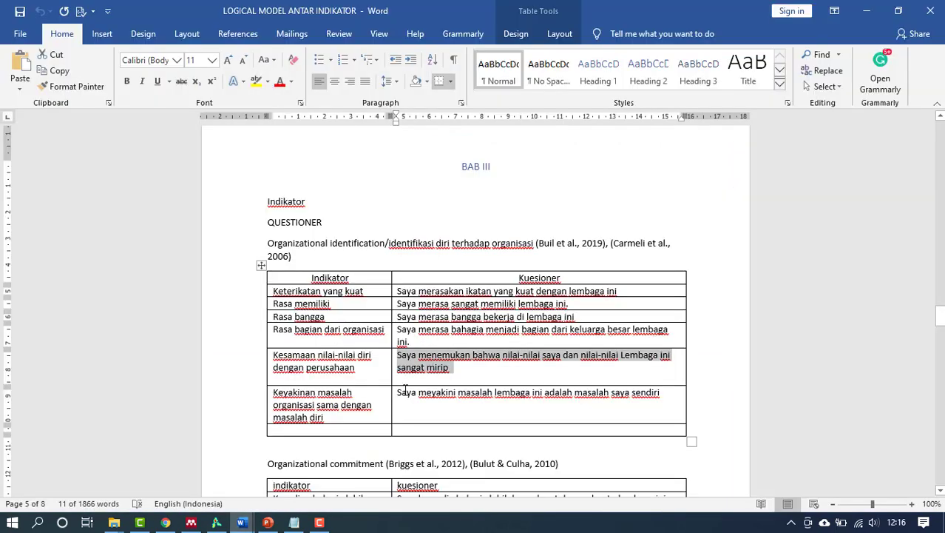
{"action": "left_click_drag", "start_coordinate": [399, 392], "coordinate": [594, 403]}
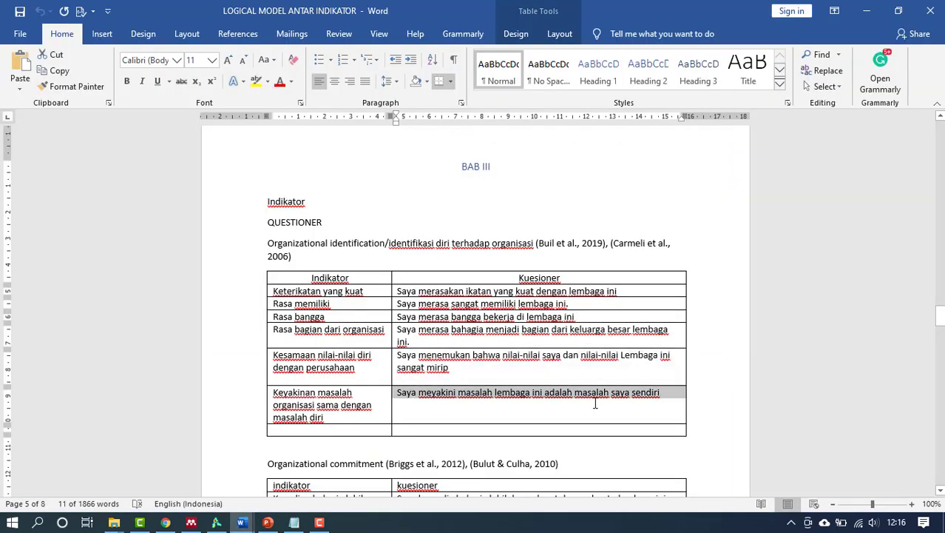
{"action": "right_click", "coordinate": [613, 401]}
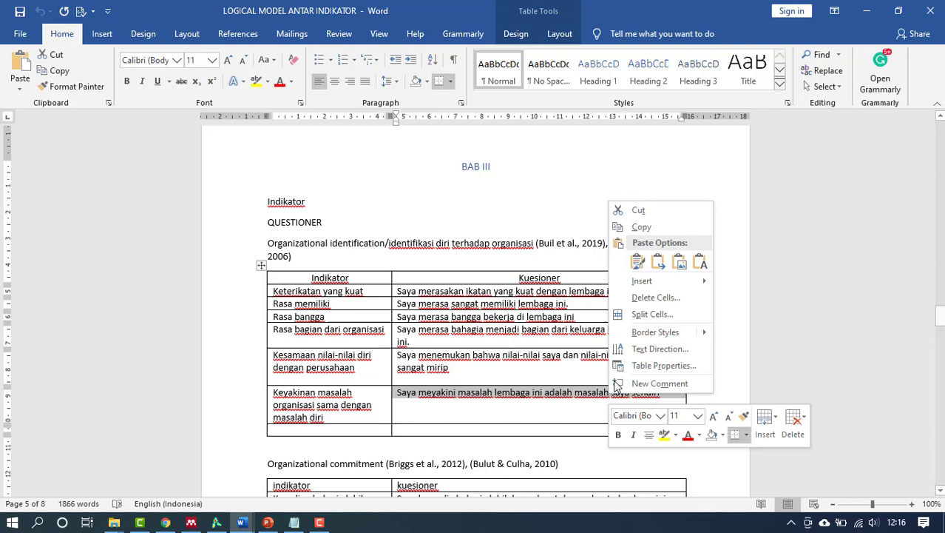
{"action": "left_click", "coordinate": [649, 224]}
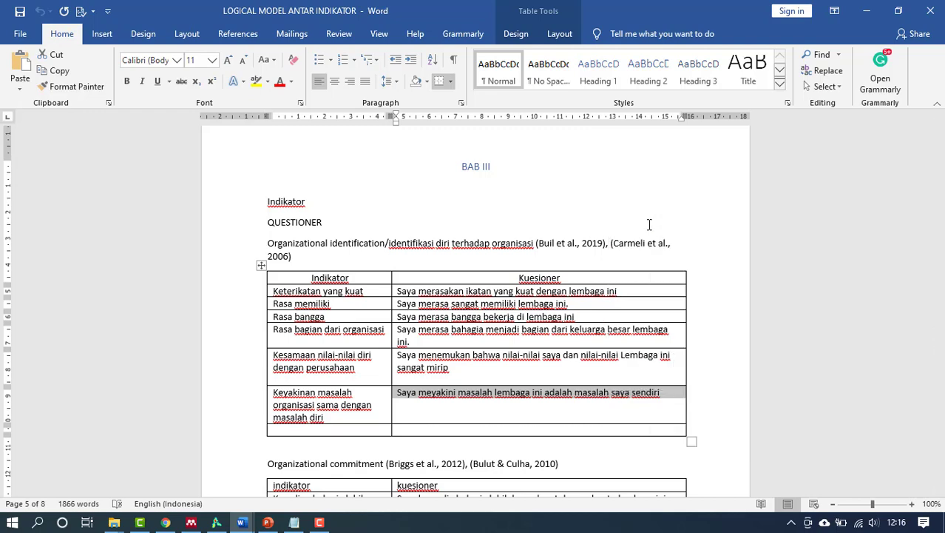
Step: In Google Forms, retitle the newest duplicate question with the copied "Saya meyakini masalah lembaga ini adalah masalah saya sendiri."
{"action": "left_click", "coordinate": [166, 522]}
{"action": "right_click", "coordinate": [278, 406]}
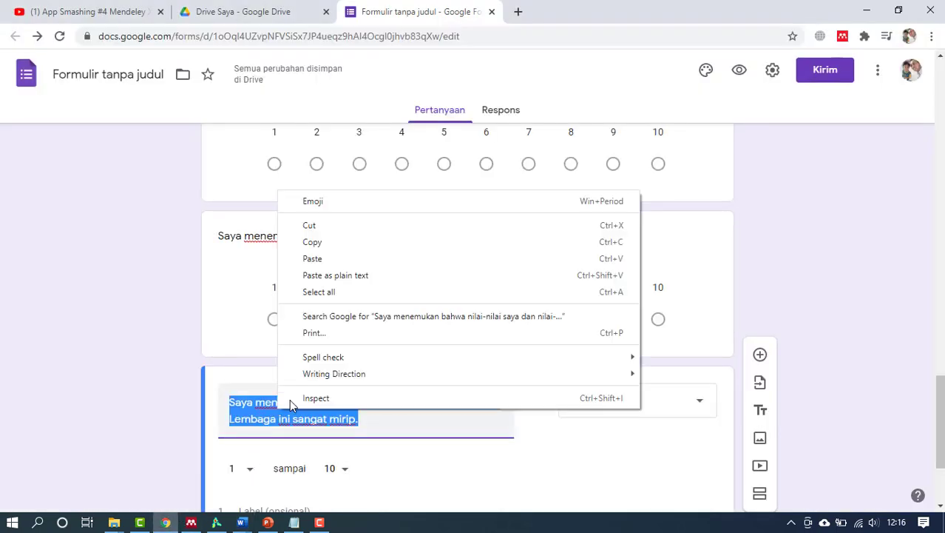
{"action": "left_click", "coordinate": [338, 258]}
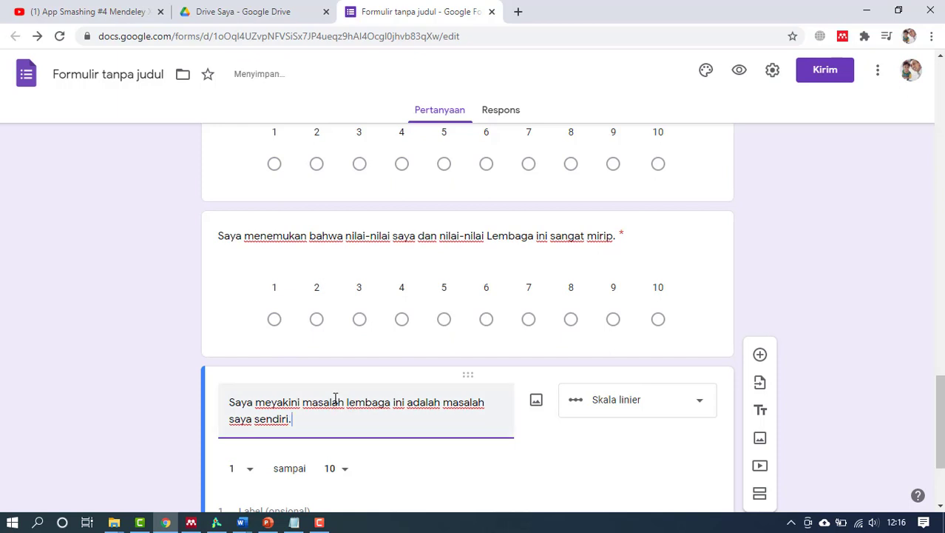
{"action": "scroll", "coordinate": [435, 397], "scroll_direction": "down", "scroll_amount": 2}
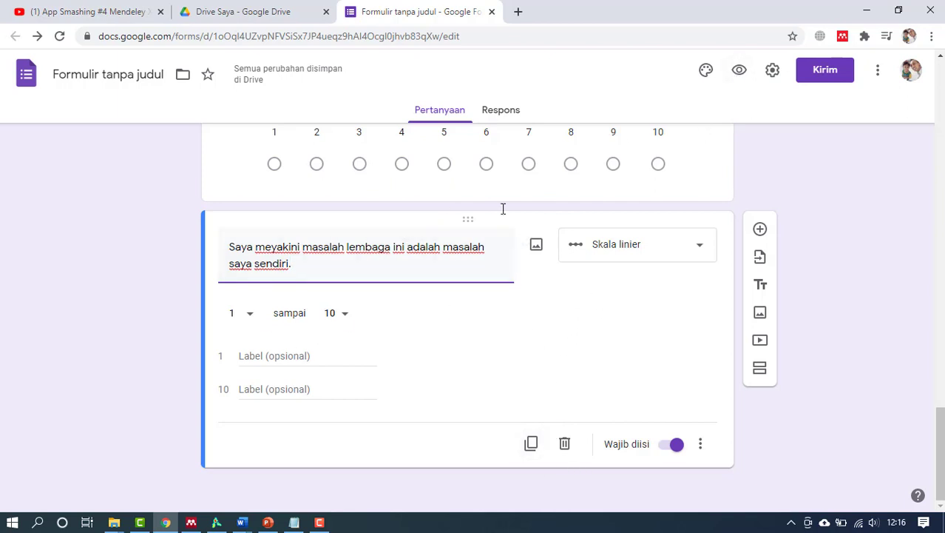
Step: Preview the questionnaire, look through its first page and try to continue to the next page without answering the required questions
{"action": "left_click", "coordinate": [740, 74]}
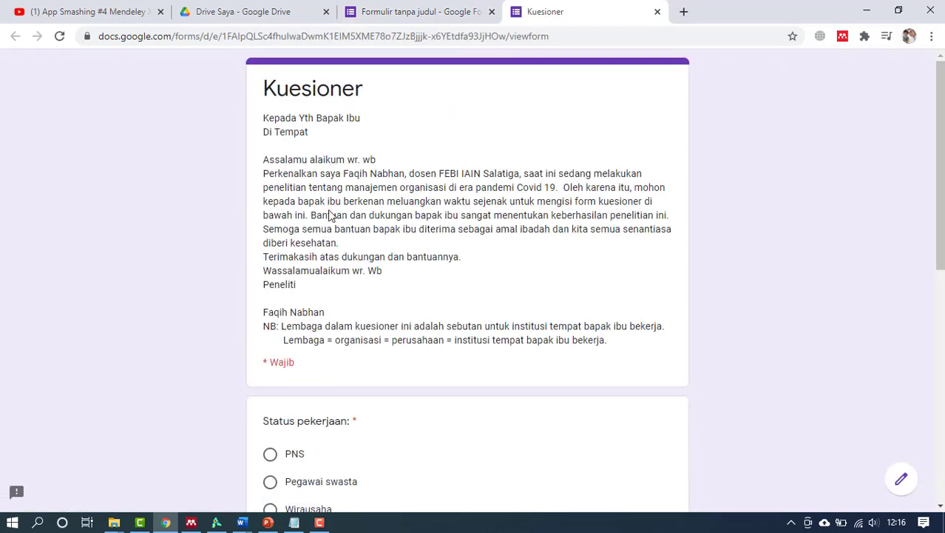
{"action": "scroll", "coordinate": [329, 218], "scroll_direction": "down", "scroll_amount": 5}
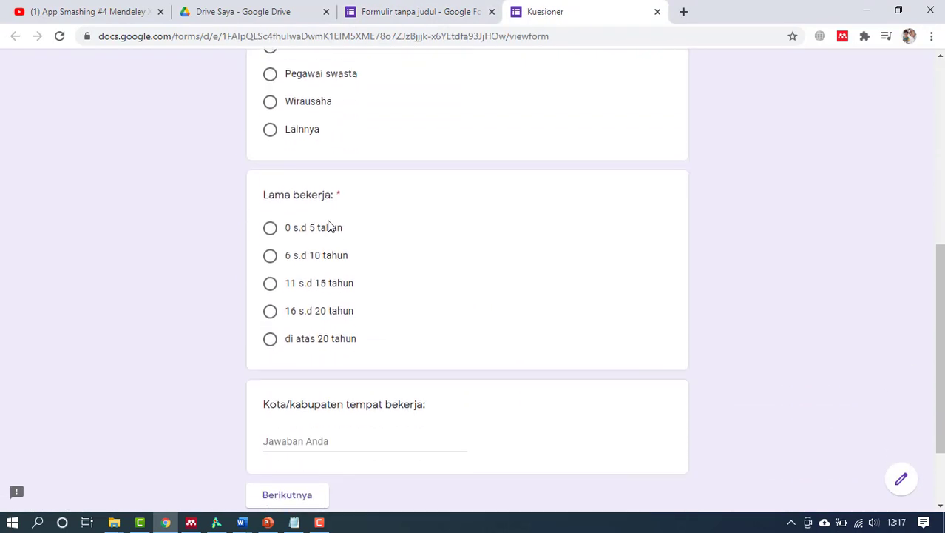
{"action": "scroll", "coordinate": [330, 226], "scroll_direction": "down", "scroll_amount": 3}
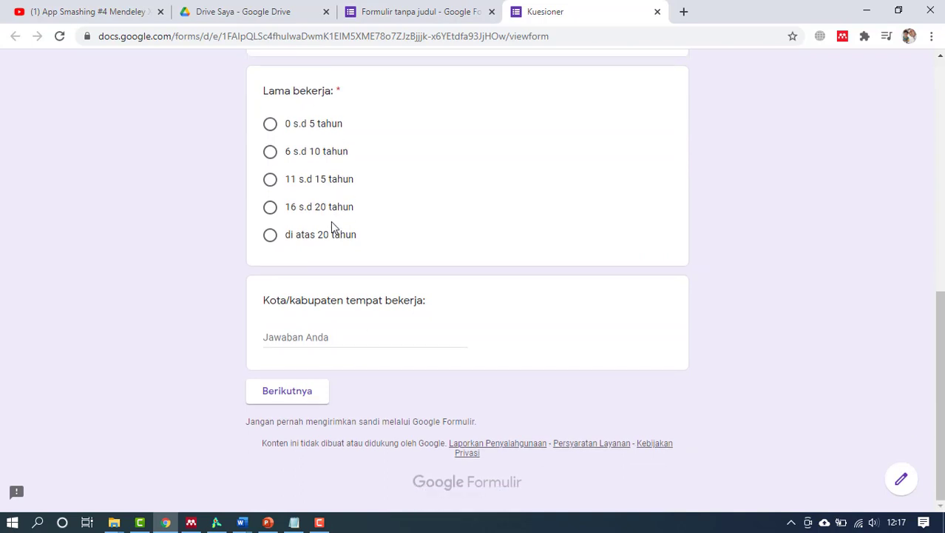
{"action": "left_click", "coordinate": [307, 392]}
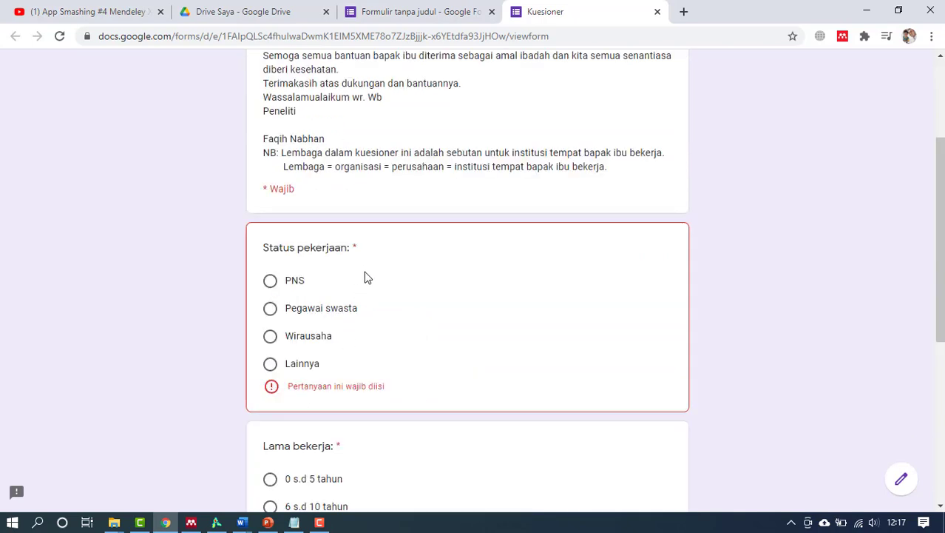
{"action": "scroll", "coordinate": [362, 278], "scroll_direction": "down", "scroll_amount": 5}
{"action": "scroll", "coordinate": [370, 203], "scroll_direction": "up", "scroll_amount": 4}
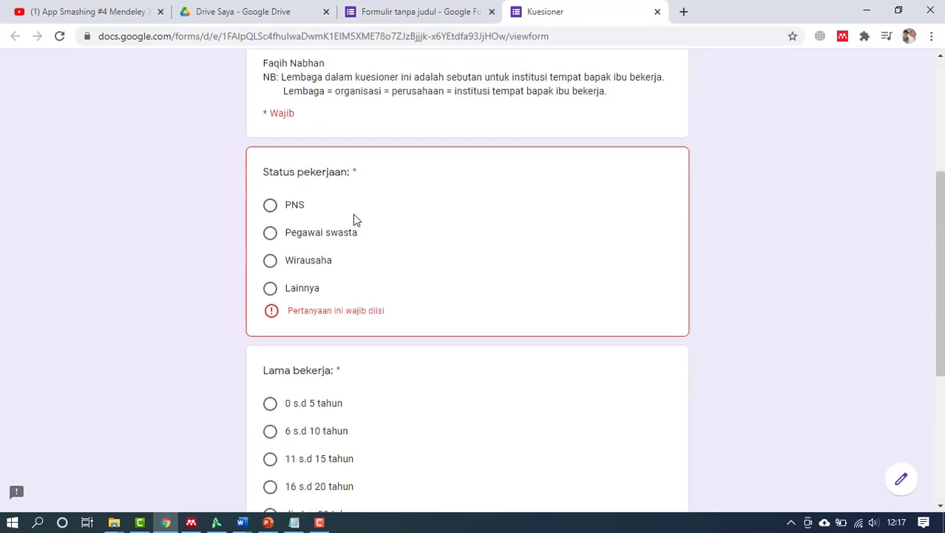
{"action": "scroll", "coordinate": [353, 219], "scroll_direction": "up", "scroll_amount": 3}
Step: Return to the form editor and add a new section after the last statement question, selecting its title for editing
{"action": "left_click", "coordinate": [414, 12]}
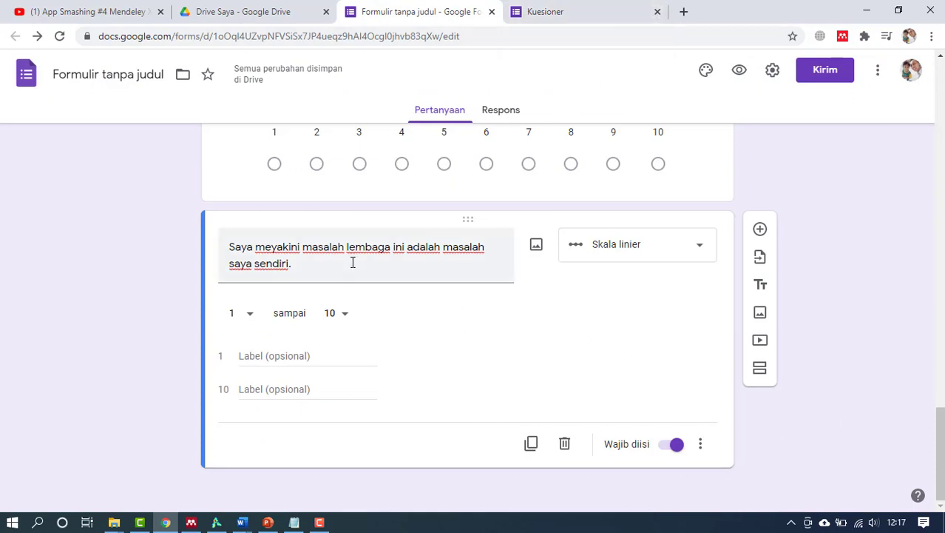
{"action": "left_click", "coordinate": [760, 373]}
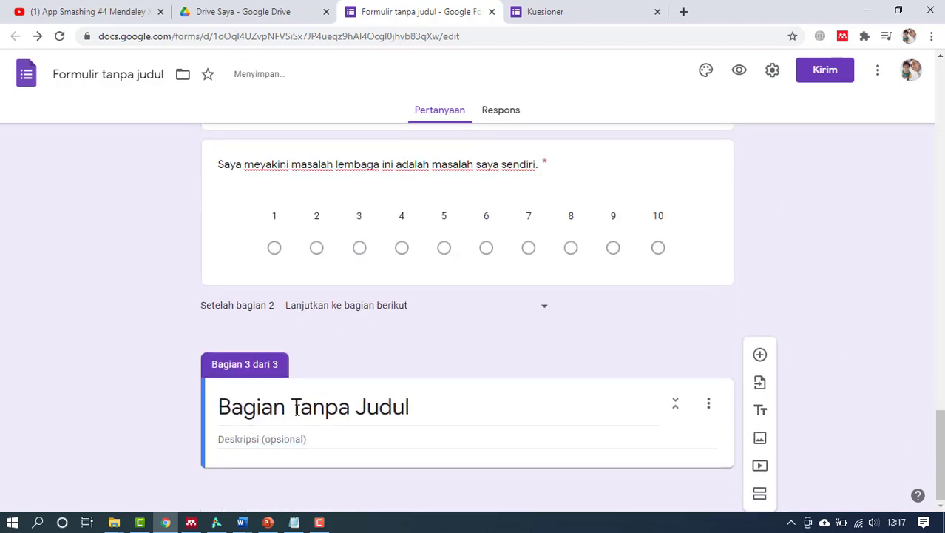
{"action": "left_click", "coordinate": [296, 410]}
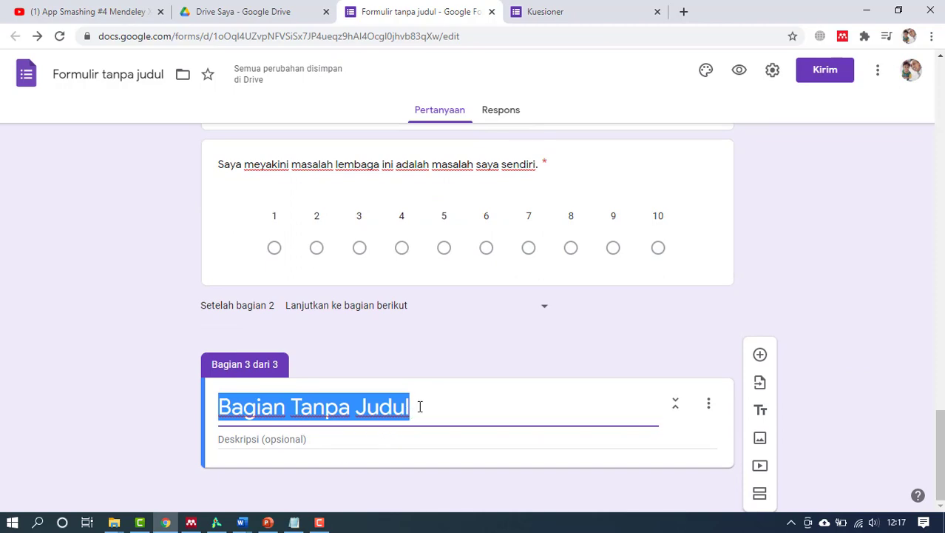
Step: Review the existing statement questions and look up the next group of statements, Organizational commitment, in the Word indicator document
{"action": "scroll", "coordinate": [415, 407], "scroll_direction": "up", "scroll_amount": 15}
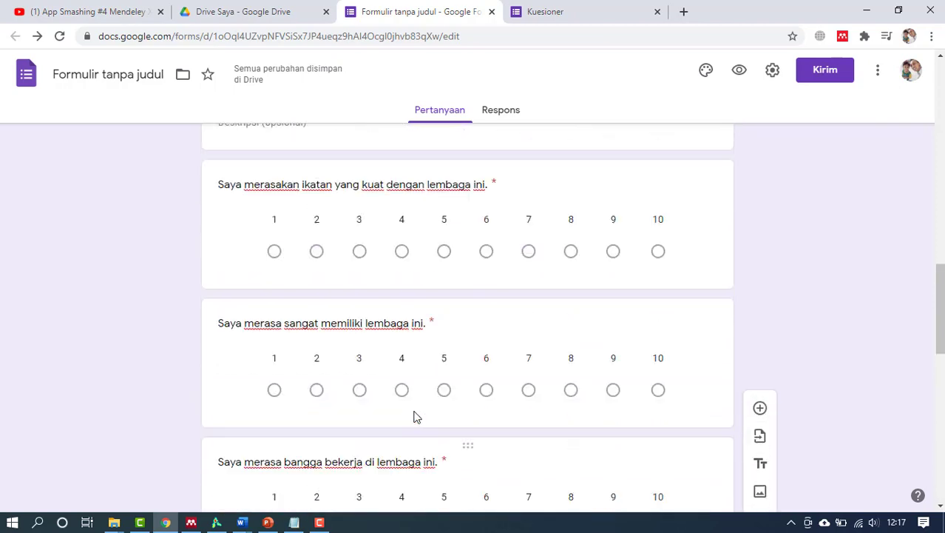
{"action": "scroll", "coordinate": [410, 412], "scroll_direction": "down", "scroll_amount": 10}
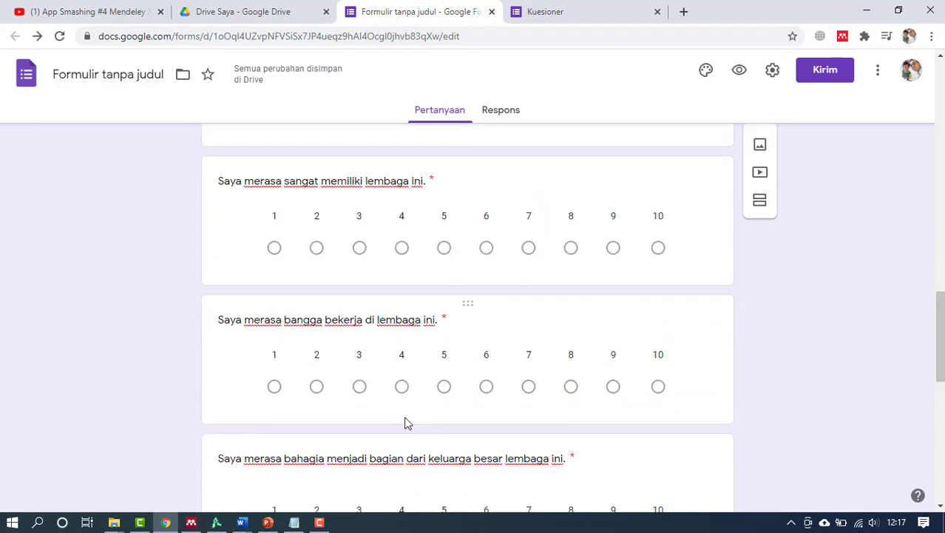
{"action": "left_click", "coordinate": [241, 522]}
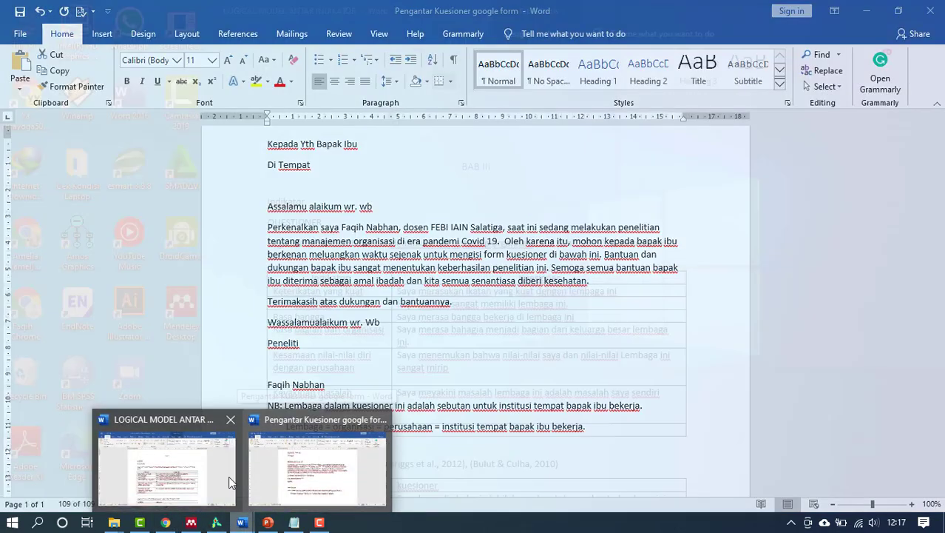
{"action": "left_click", "coordinate": [229, 476]}
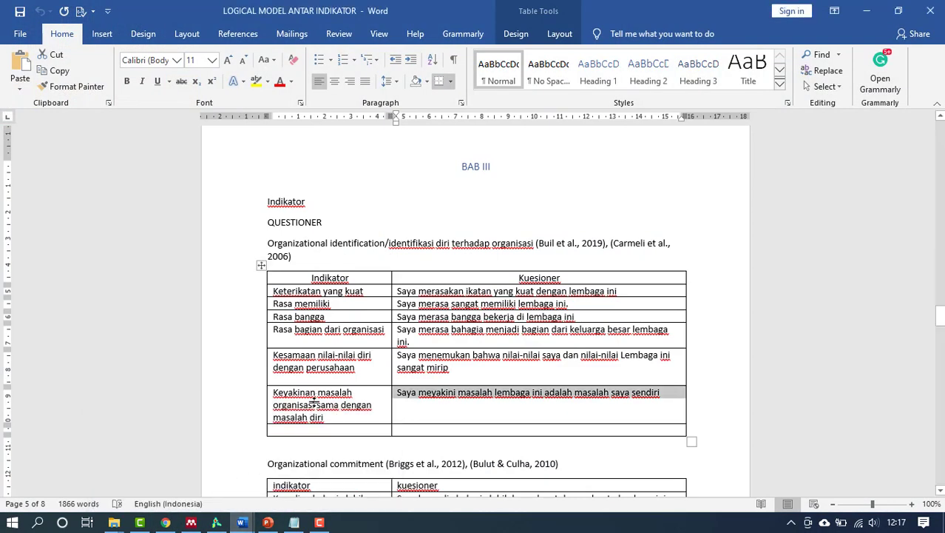
{"action": "scroll", "coordinate": [315, 401], "scroll_direction": "down", "scroll_amount": 3}
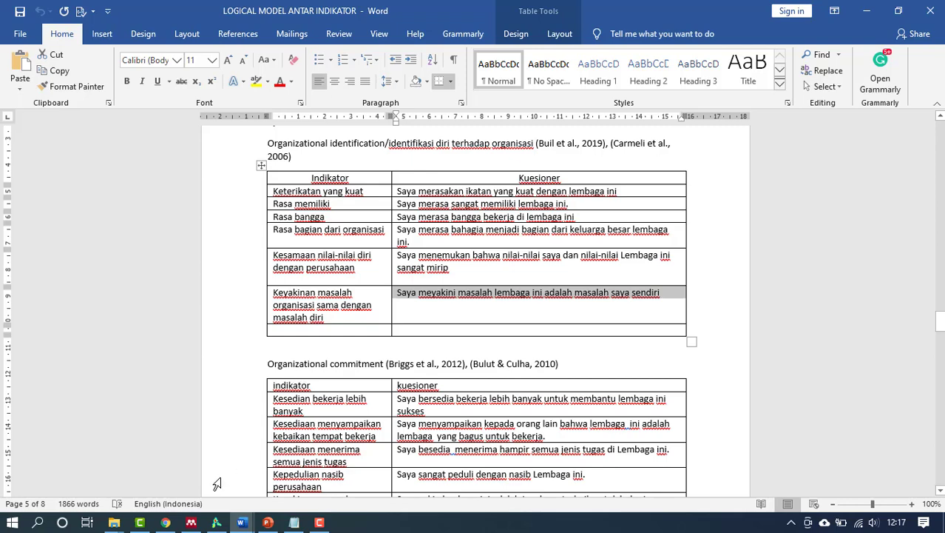
Step: Back in Google Forms, title the third section "Kuesioner komitmen organisasi"
{"action": "left_click", "coordinate": [166, 522]}
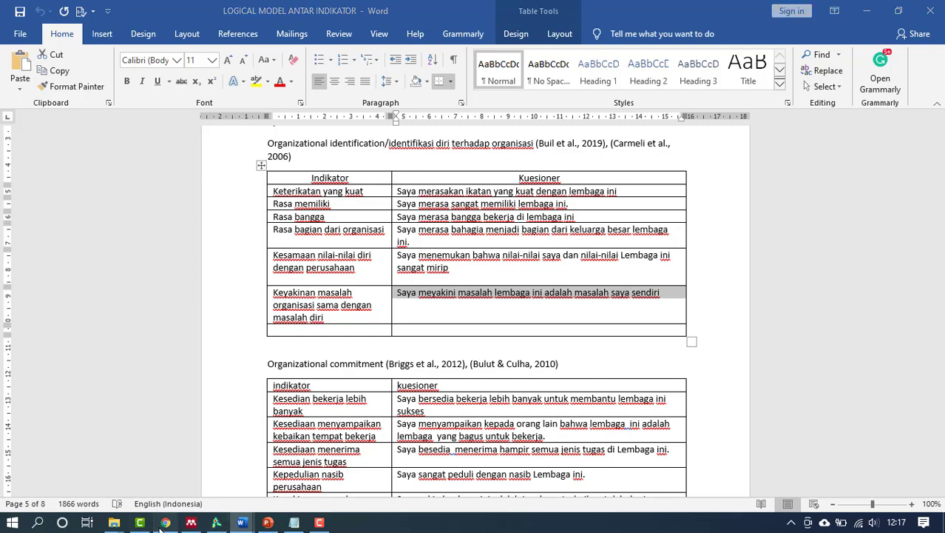
{"action": "scroll", "coordinate": [282, 465], "scroll_direction": "down", "scroll_amount": 1}
{"action": "scroll", "coordinate": [282, 465], "scroll_direction": "down", "scroll_amount": 2}
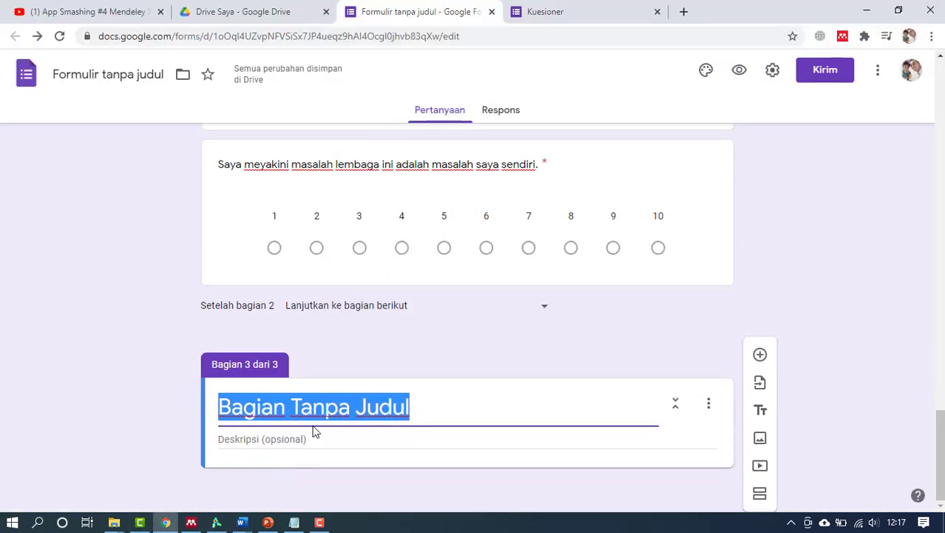
{"action": "type", "text": "Kue"}
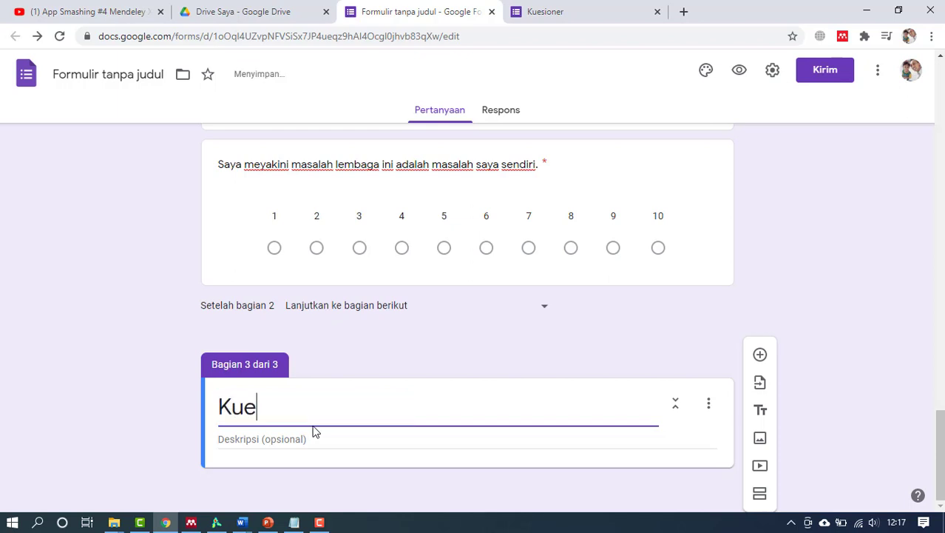
{"action": "type", "text": "sioner "}
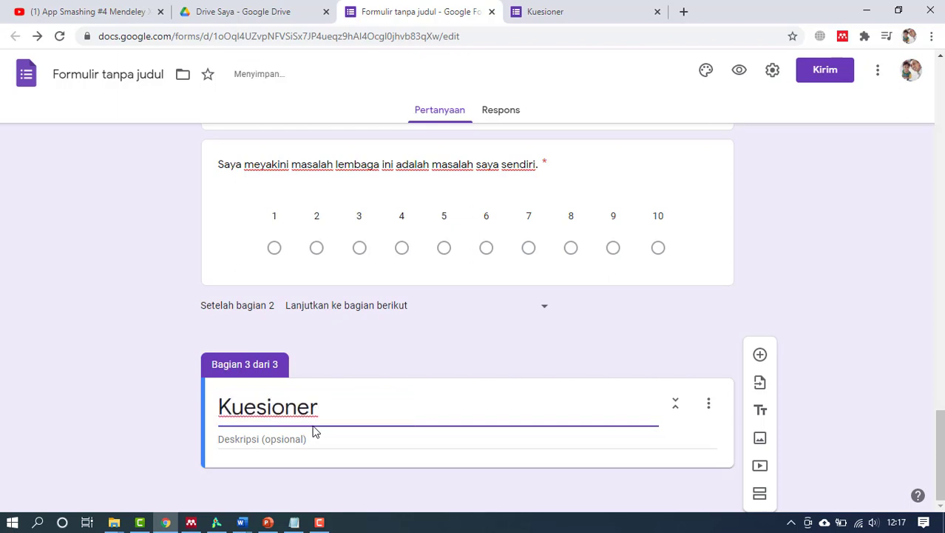
{"action": "type", "text": "komitmen org"}
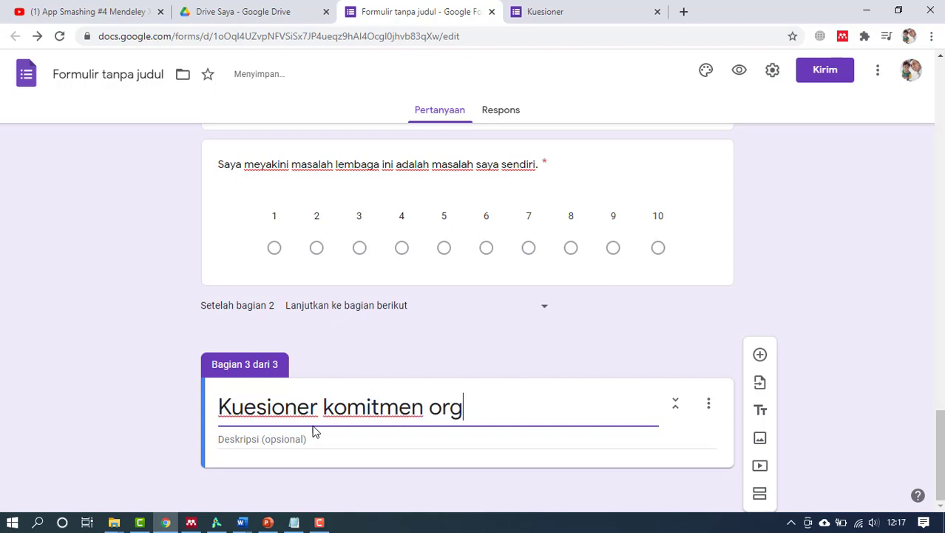
{"action": "key", "text": "BackSpace"}
{"action": "key", "text": "BackSpace"}
{"action": "key", "text": "BackSpace"}
{"action": "type", "text": "organisasi"}
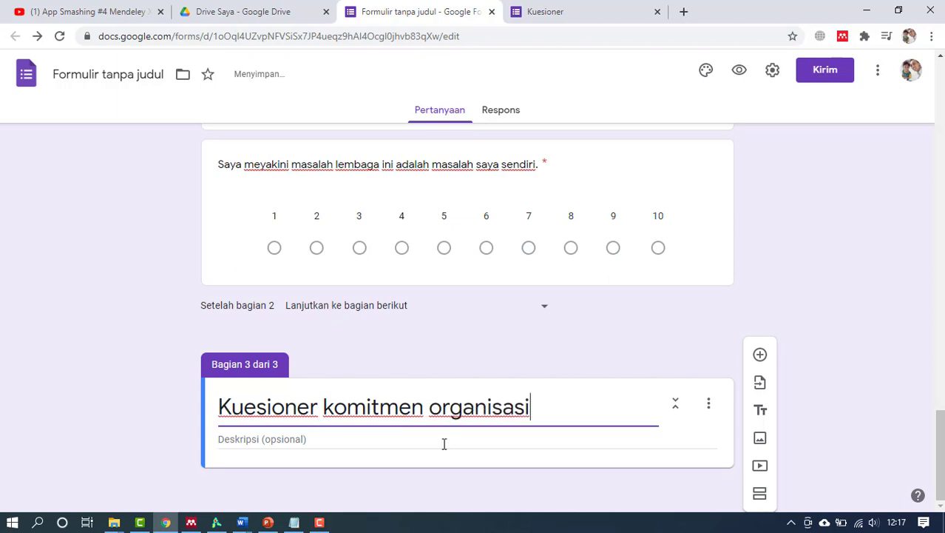
Step: Add a question to the third section and copy "Saya bersedia bekerja lebih banyak untuk membantu lembaga ini sukses" from Word's Organizational commitment table
{"action": "left_click", "coordinate": [761, 357]}
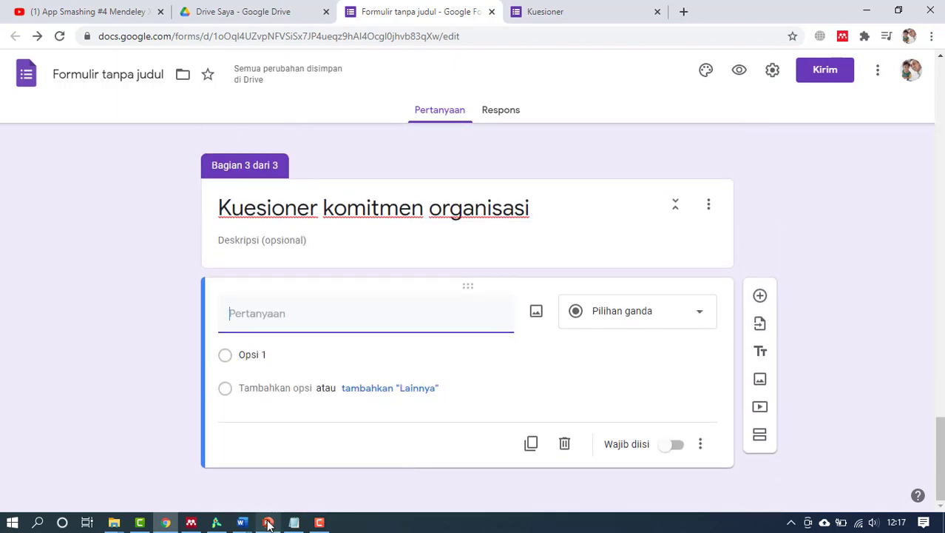
{"action": "mouse_move", "coordinate": [242, 523]}
{"action": "left_click", "coordinate": [225, 462]}
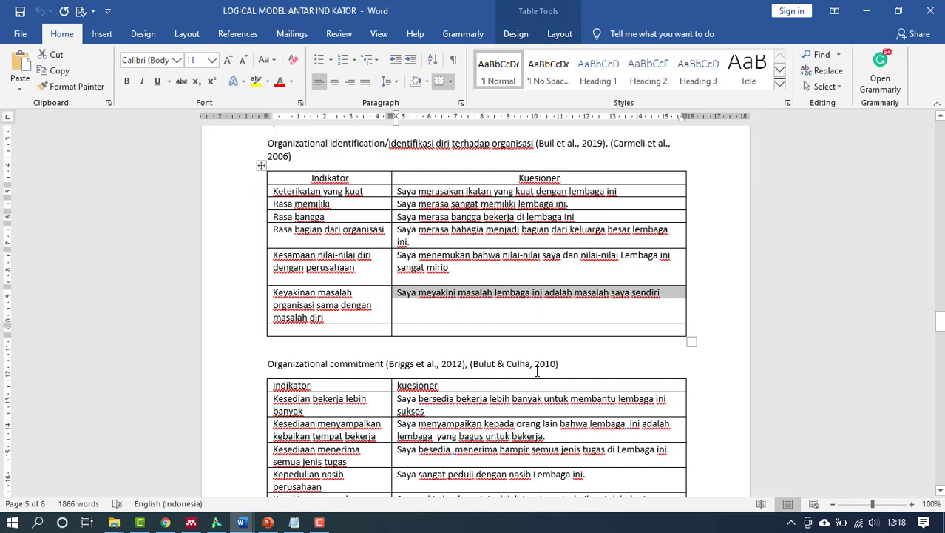
{"action": "scroll", "coordinate": [521, 393], "scroll_direction": "down", "scroll_amount": 2}
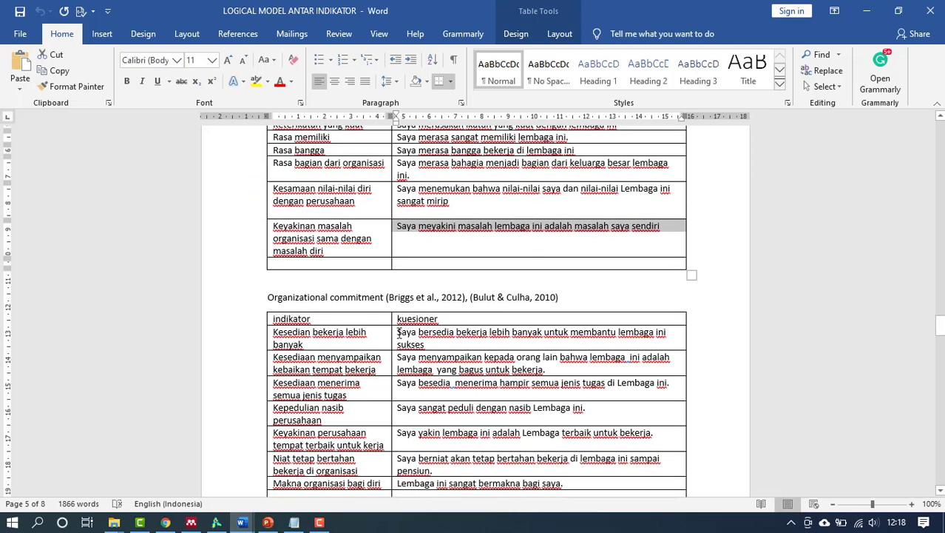
{"action": "left_click_drag", "start_coordinate": [407, 337], "coordinate": [422, 345]}
{"action": "key", "text": "ctrl+c"}
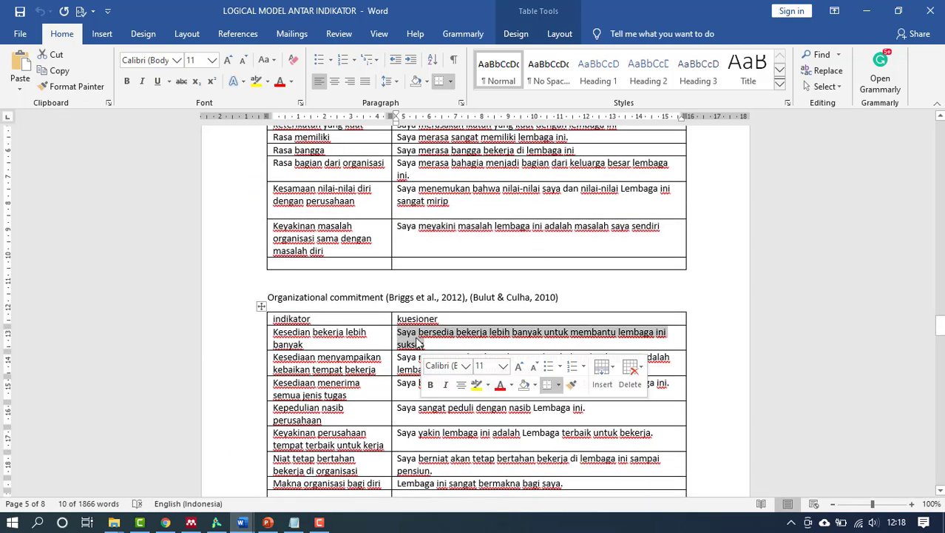
{"action": "right_click", "coordinate": [419, 347]}
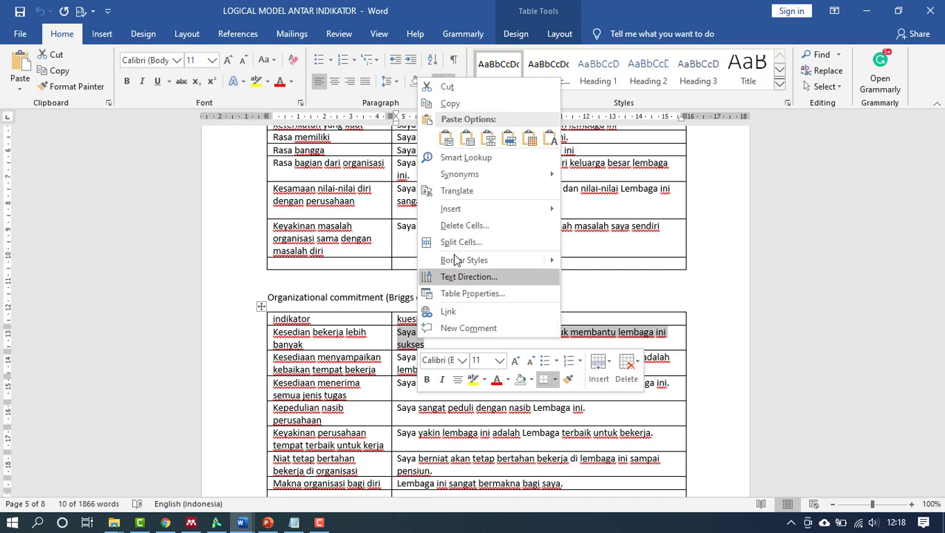
{"action": "left_click", "coordinate": [444, 104]}
Step: In Google Forms, title the new question with the copied "Saya bersedia bekerja lebih banyak untuk membantu lembaga ini sukses."
{"action": "left_click", "coordinate": [169, 524]}
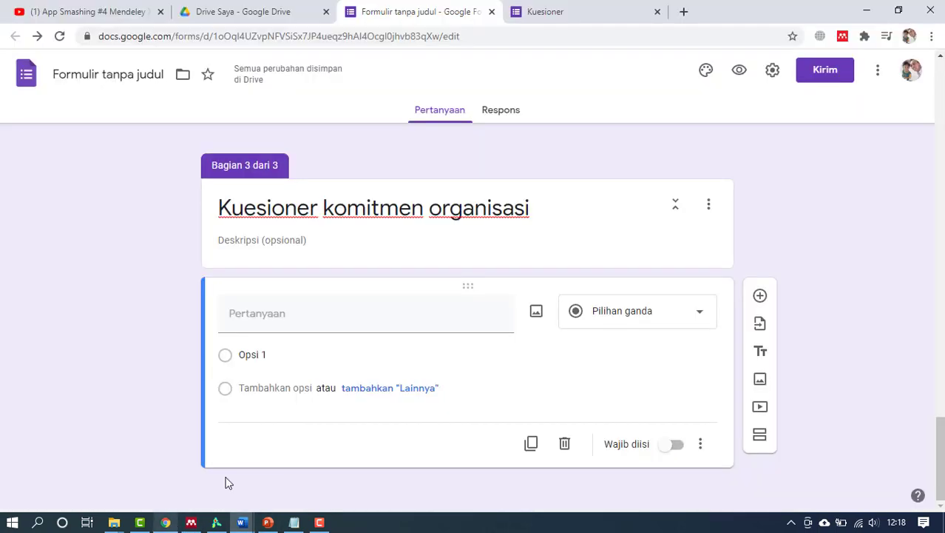
{"action": "left_click", "coordinate": [308, 330]}
{"action": "right_click", "coordinate": [326, 314]}
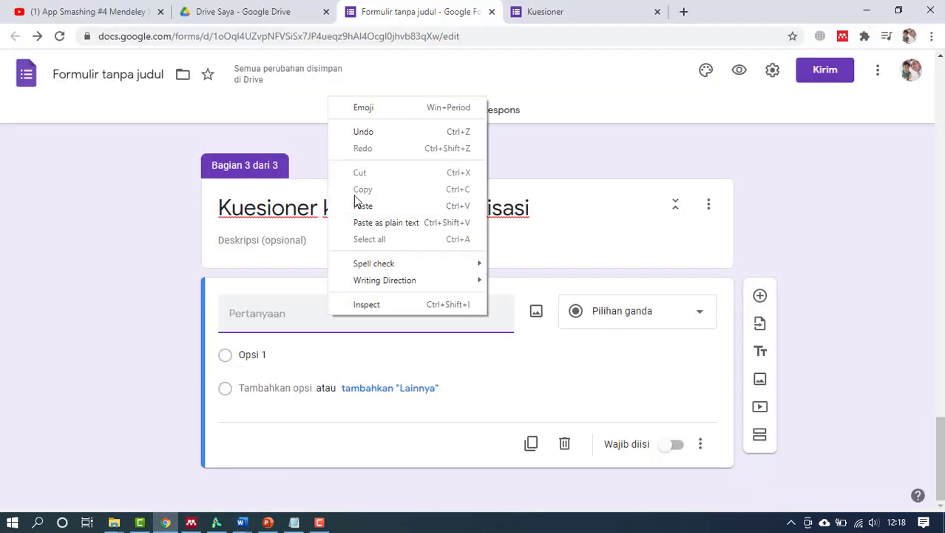
{"action": "left_click", "coordinate": [359, 206]}
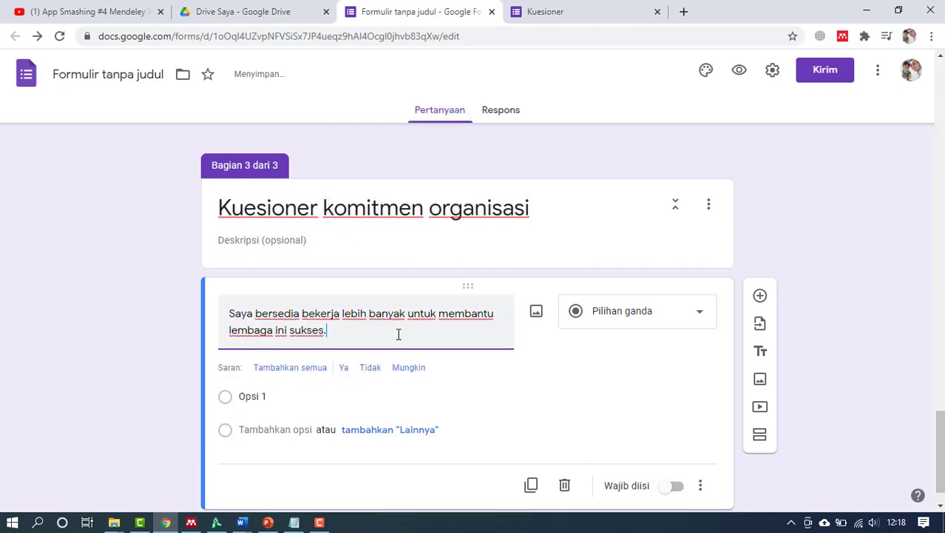
Step: Make the question about helping the institution succeed a required linear scale (Skala linier) from 1 to 10
{"action": "left_click", "coordinate": [695, 318]}
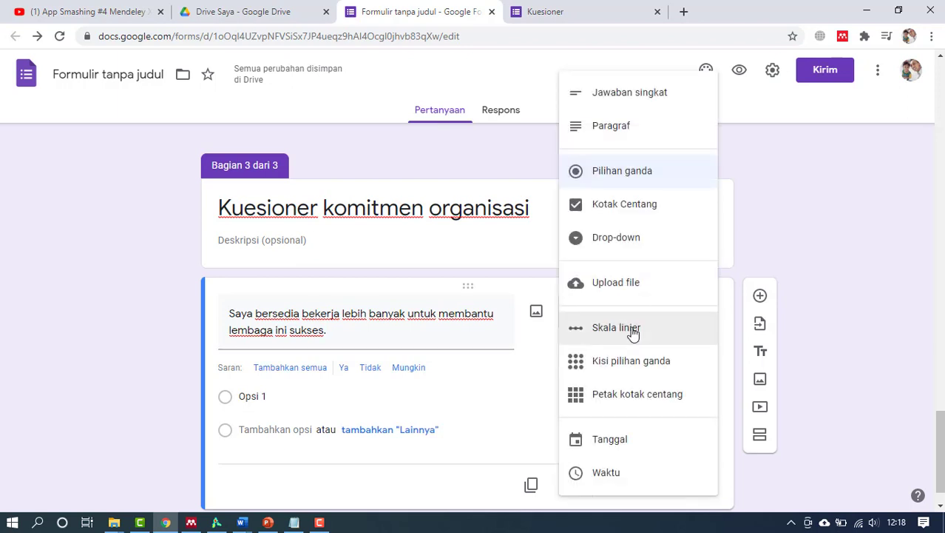
{"action": "left_click", "coordinate": [633, 332]}
{"action": "left_click", "coordinate": [347, 382]}
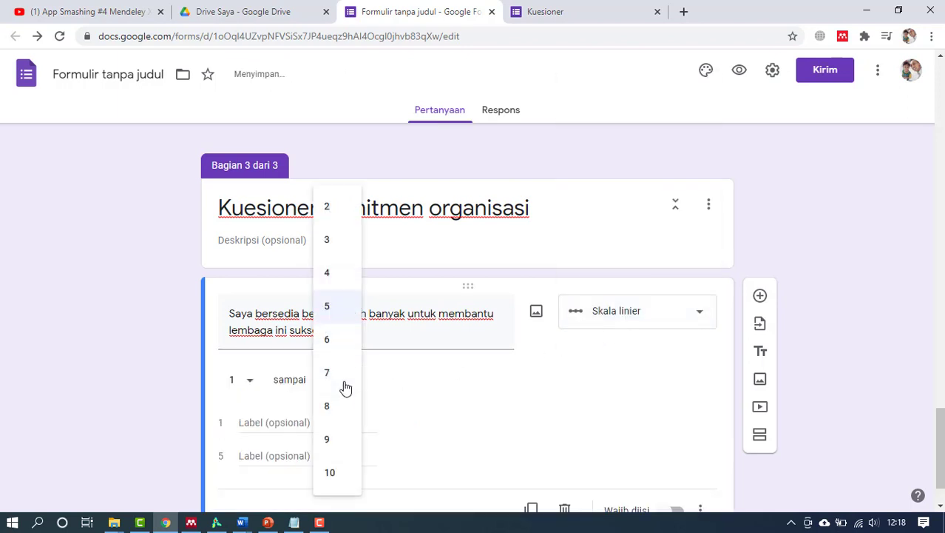
{"action": "left_click", "coordinate": [329, 472]}
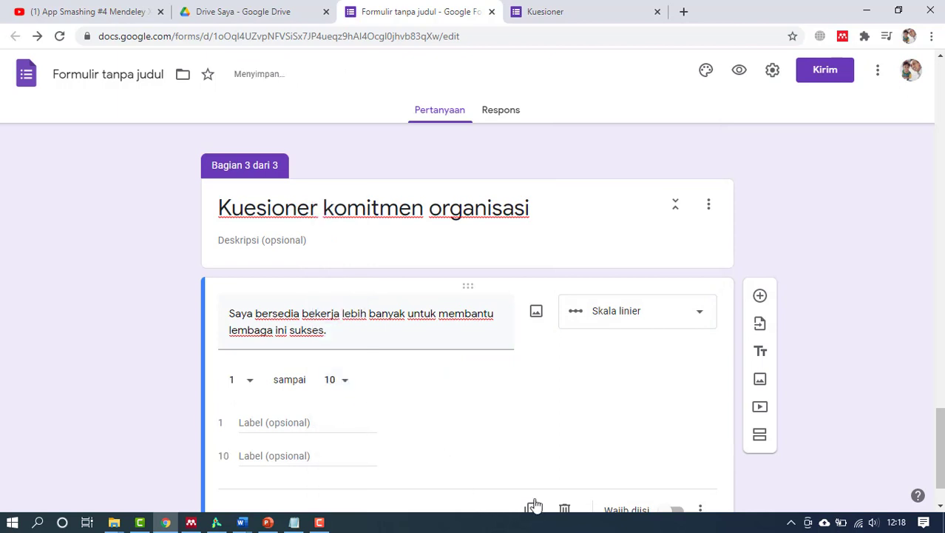
{"action": "scroll", "coordinate": [559, 458], "scroll_direction": "down", "scroll_amount": 1}
{"action": "left_click", "coordinate": [676, 450]}
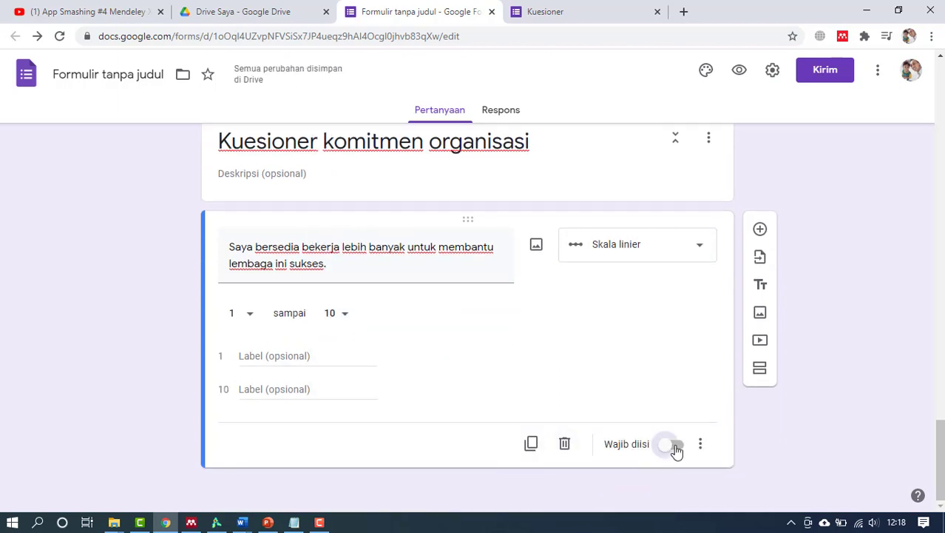
Step: Duplicate the question and copy "Saya menyampaikan kepada orang lain bahwa lembaga ini adalah lembaga yang bagus untuk bekerja." from Word's Organizational commitment table
{"action": "left_click", "coordinate": [531, 442]}
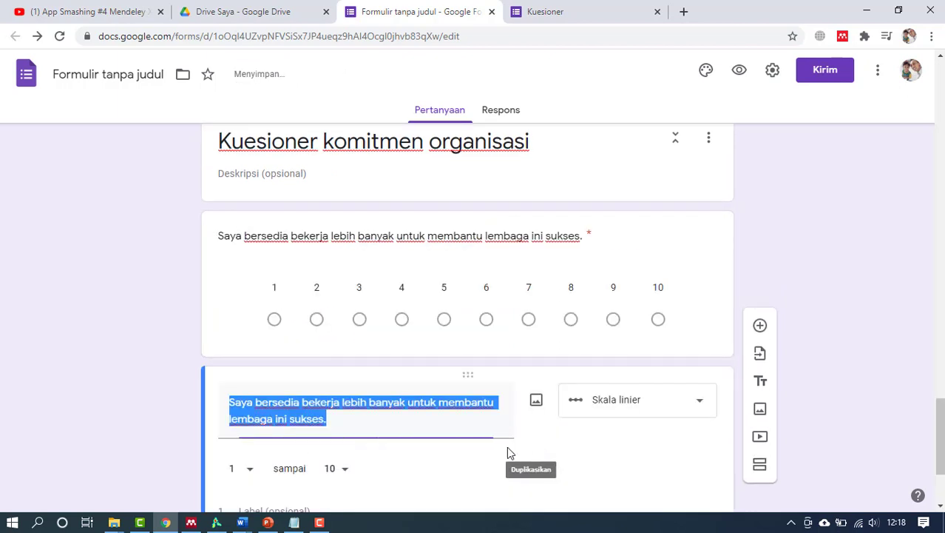
{"action": "scroll", "coordinate": [369, 389], "scroll_direction": "down", "scroll_amount": 2}
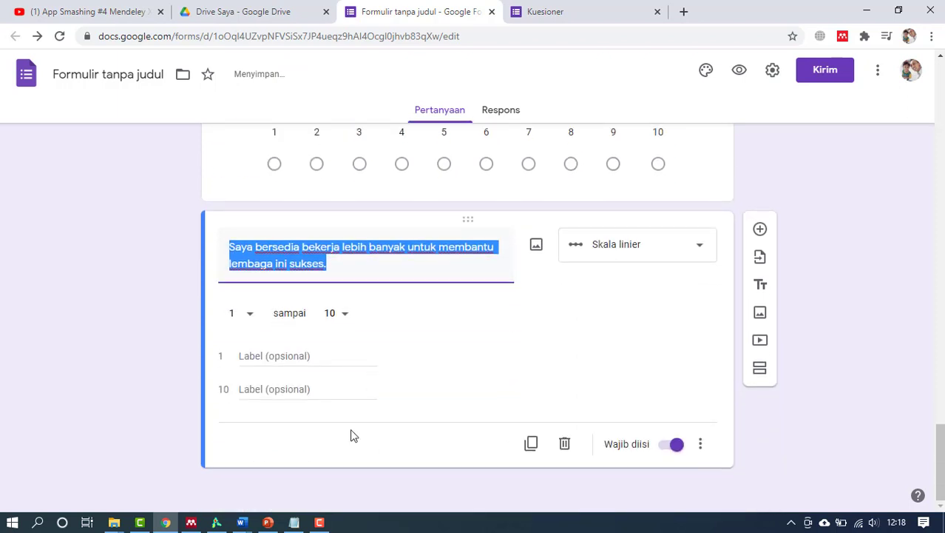
{"action": "mouse_move", "coordinate": [241, 528]}
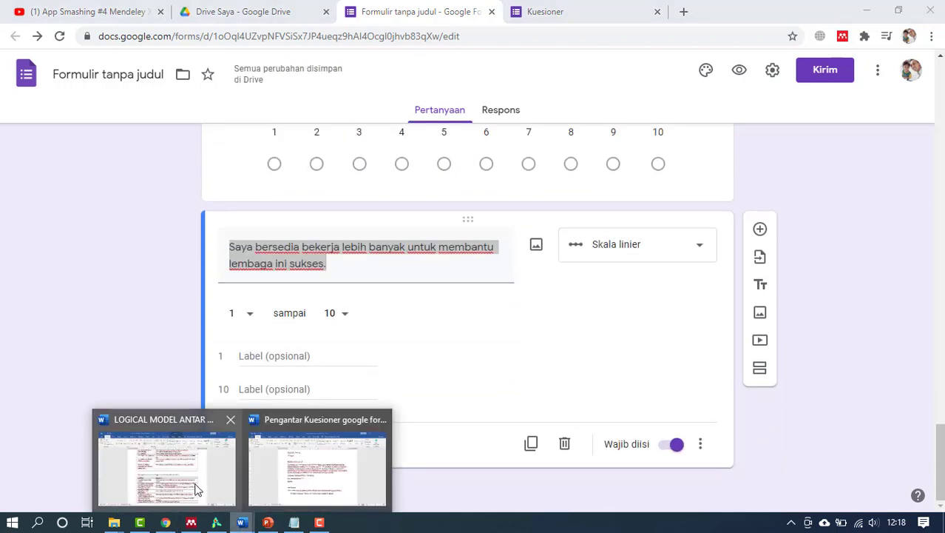
{"action": "left_click", "coordinate": [222, 472]}
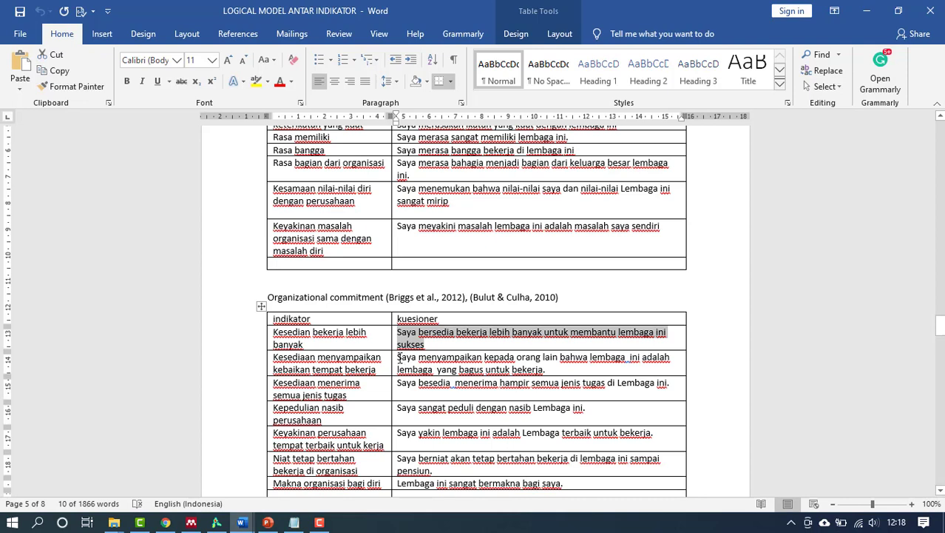
{"action": "left_click_drag", "start_coordinate": [399, 357], "coordinate": [532, 369]}
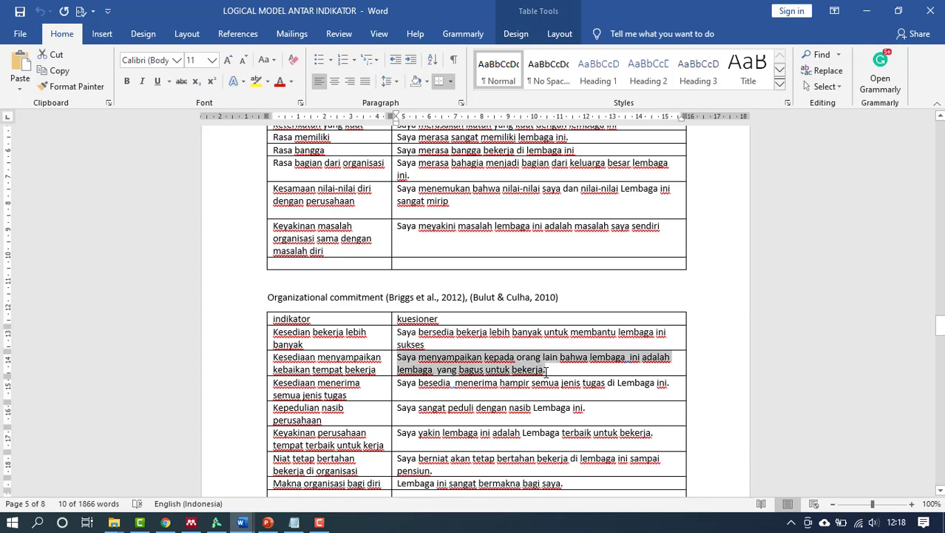
{"action": "right_click", "coordinate": [529, 341]}
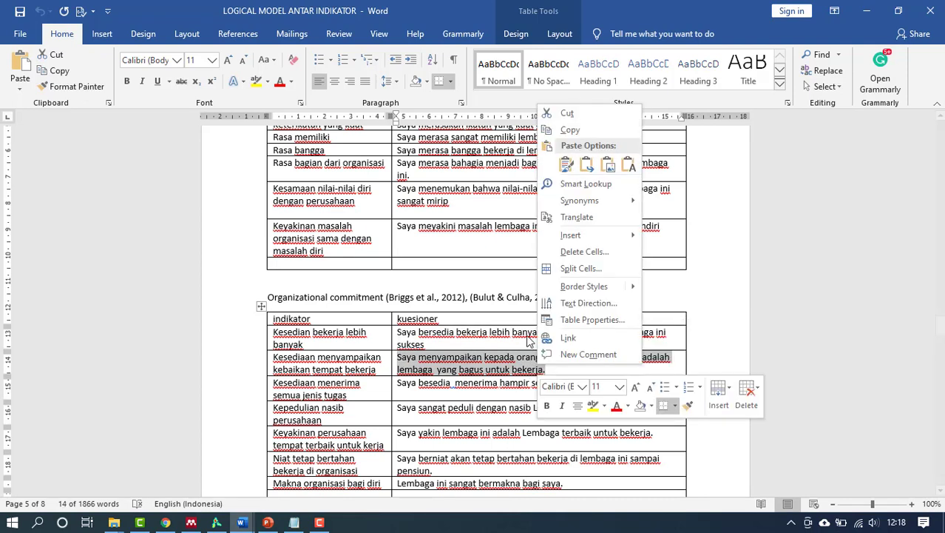
{"action": "left_click", "coordinate": [573, 130]}
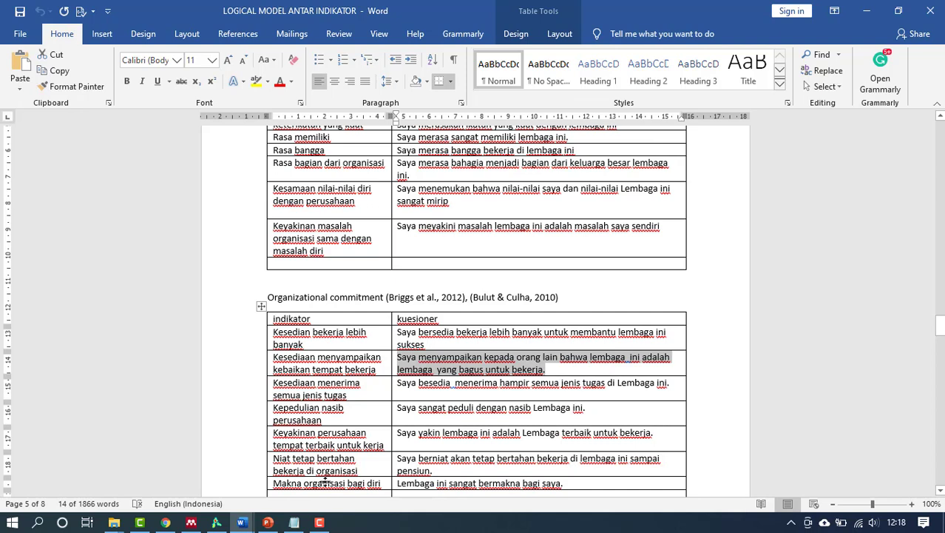
Step: In Google Forms, replace the duplicate's title with the copied "Saya menyampaikan kepada orang lain bahwa lembaga ini adalah lembaga yang bagus untuk bekerja."
{"action": "left_click", "coordinate": [166, 522]}
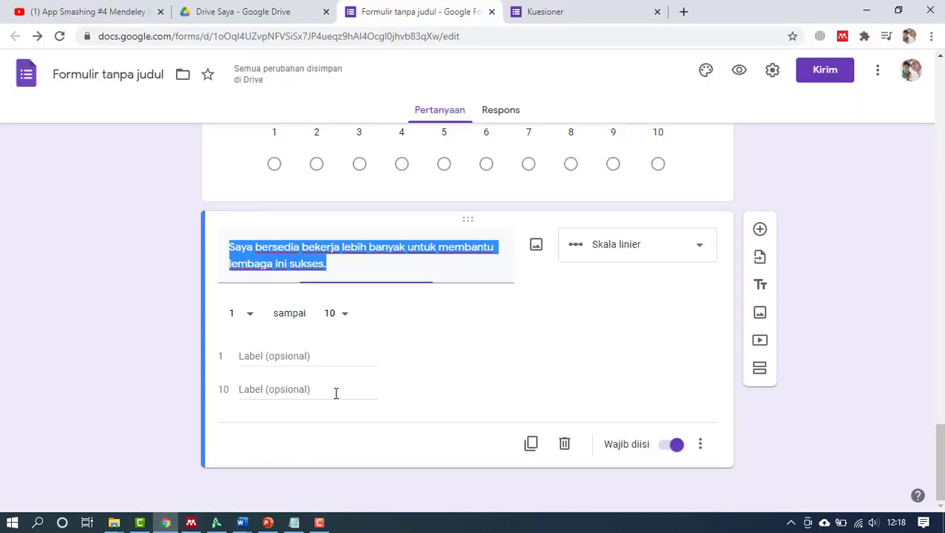
{"action": "right_click", "coordinate": [326, 263]}
{"action": "left_click", "coordinate": [351, 325]}
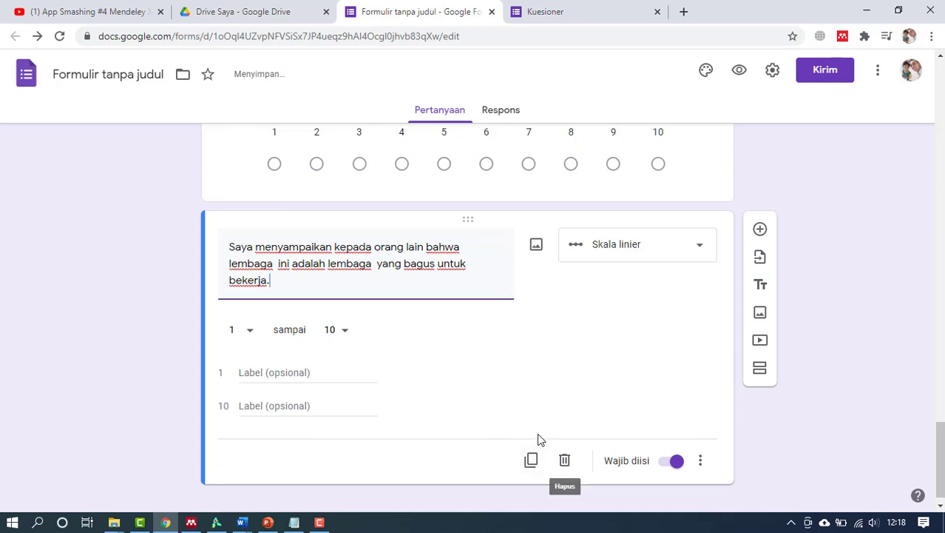
Step: Duplicate the second commitment question and copy "Saya besedia menerima hampir semua jenis tugas di Lembaga ini." from Word's Organizational commitment table
{"action": "left_click", "coordinate": [532, 462]}
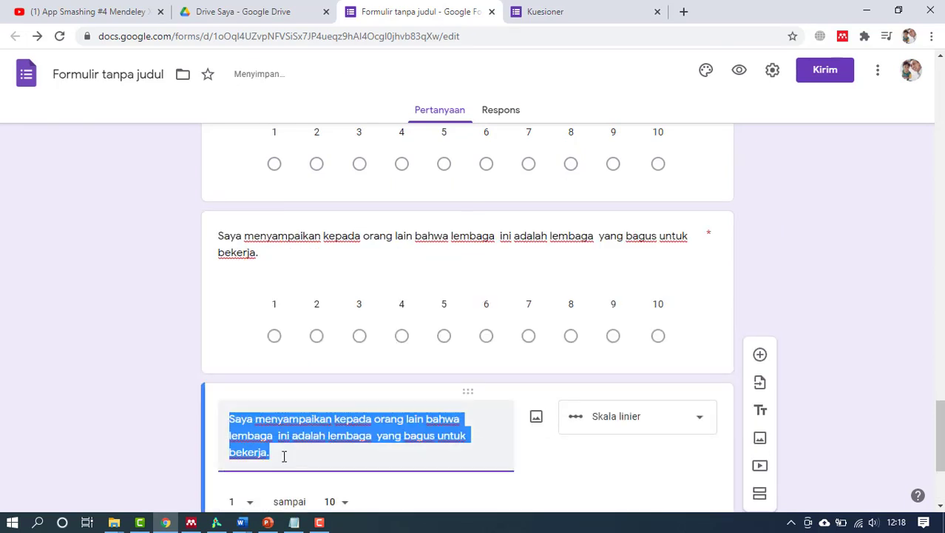
{"action": "mouse_move", "coordinate": [241, 524]}
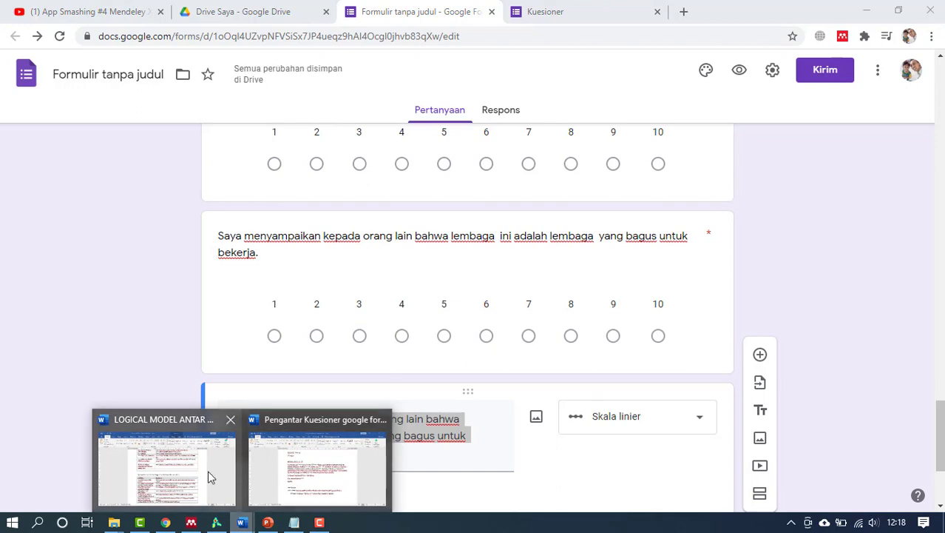
{"action": "left_click", "coordinate": [207, 475]}
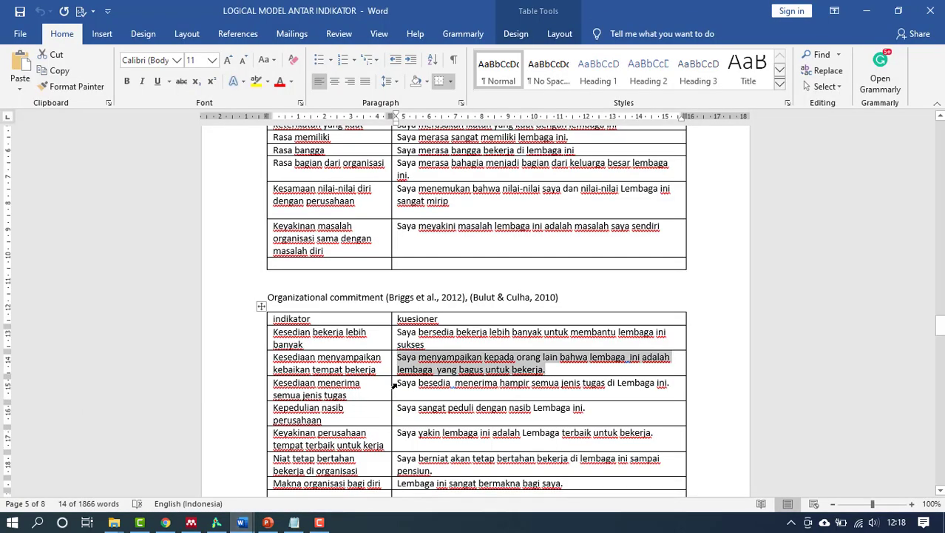
{"action": "left_click", "coordinate": [394, 384]}
{"action": "right_click", "coordinate": [533, 385]}
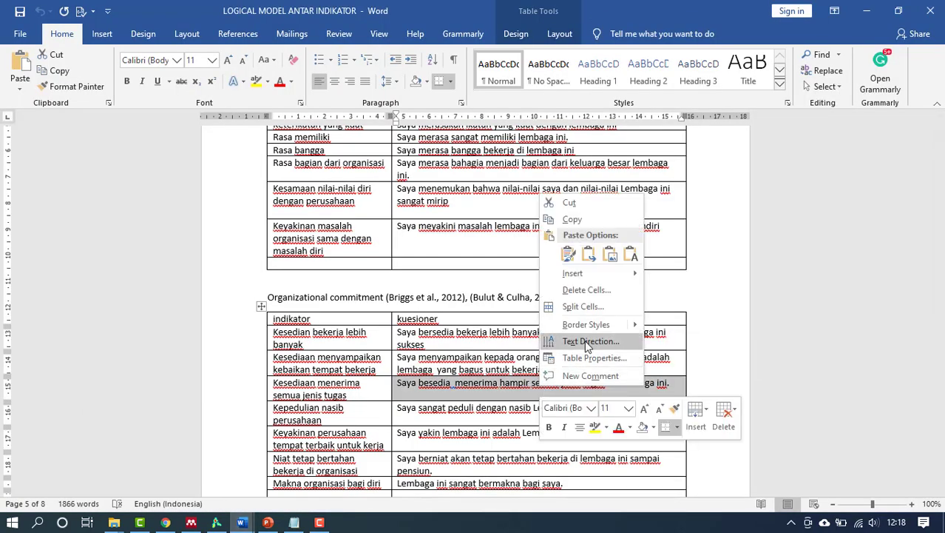
{"action": "left_click", "coordinate": [570, 220]}
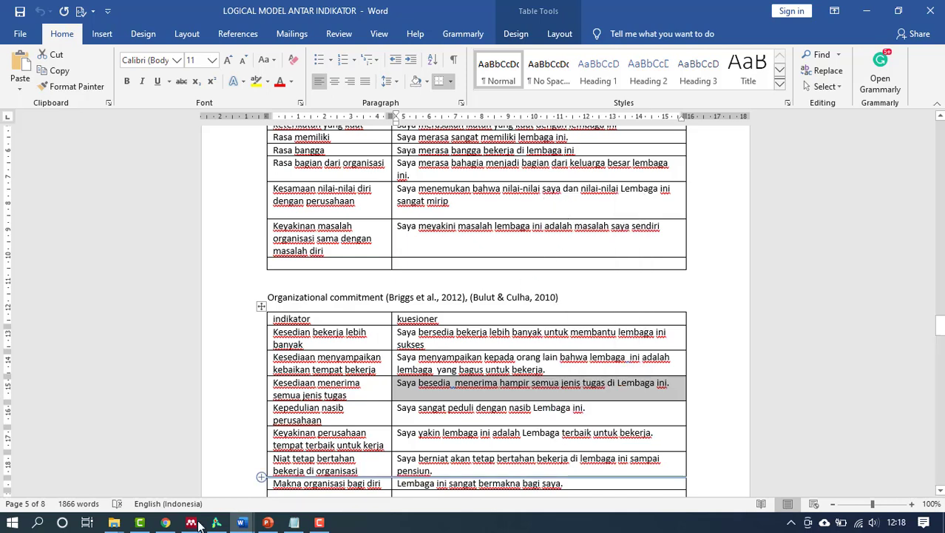
Step: In Google Forms, replace the new duplicate's title with the copied "Saya besedia menerima hampir semua jenis tugas di Lembaga ini."
{"action": "left_click", "coordinate": [166, 522]}
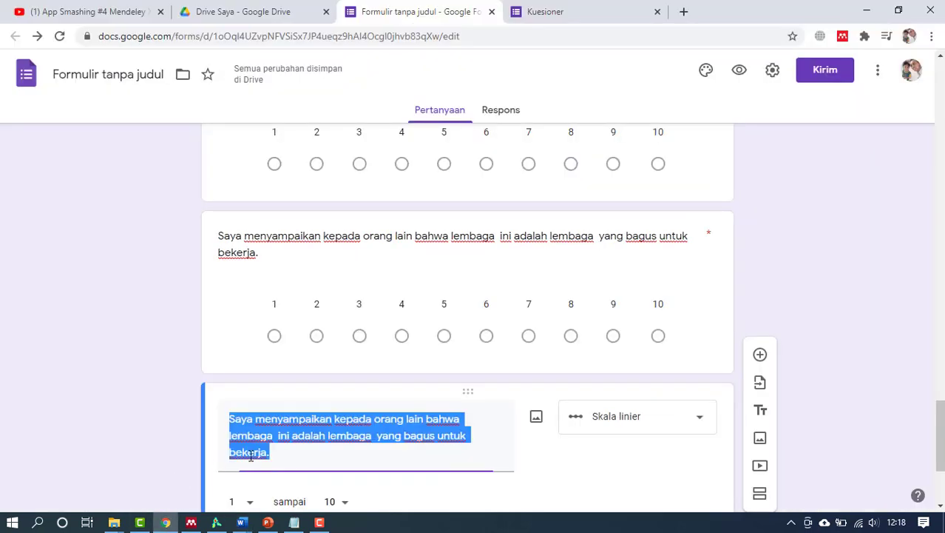
{"action": "right_click", "coordinate": [293, 436]}
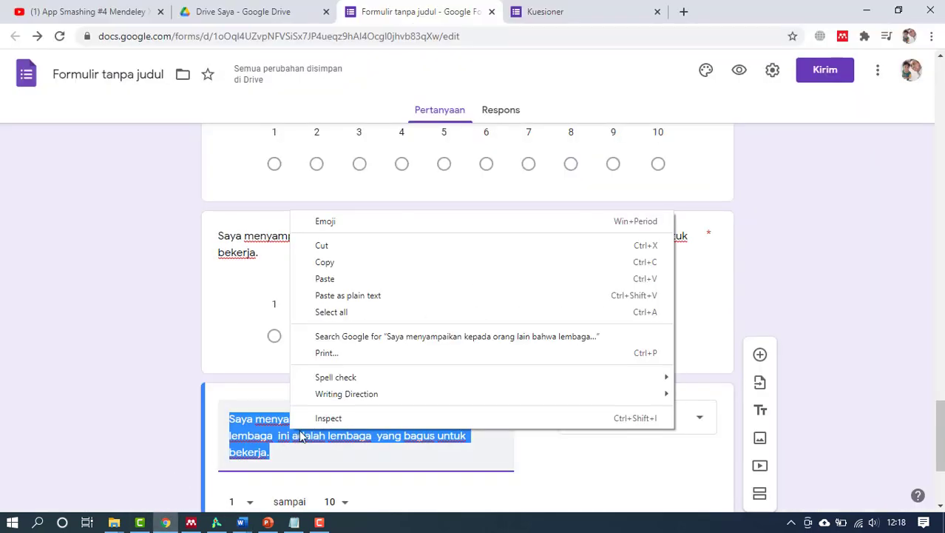
{"action": "left_click", "coordinate": [325, 279]}
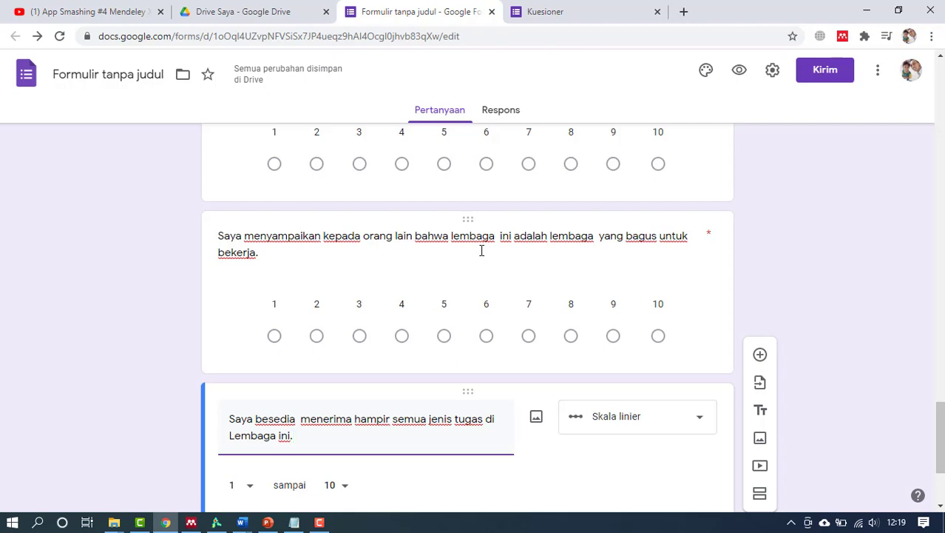
{"action": "scroll", "coordinate": [483, 271], "scroll_direction": "up", "scroll_amount": 4}
{"action": "scroll", "coordinate": [480, 279], "scroll_direction": "down", "scroll_amount": 5}
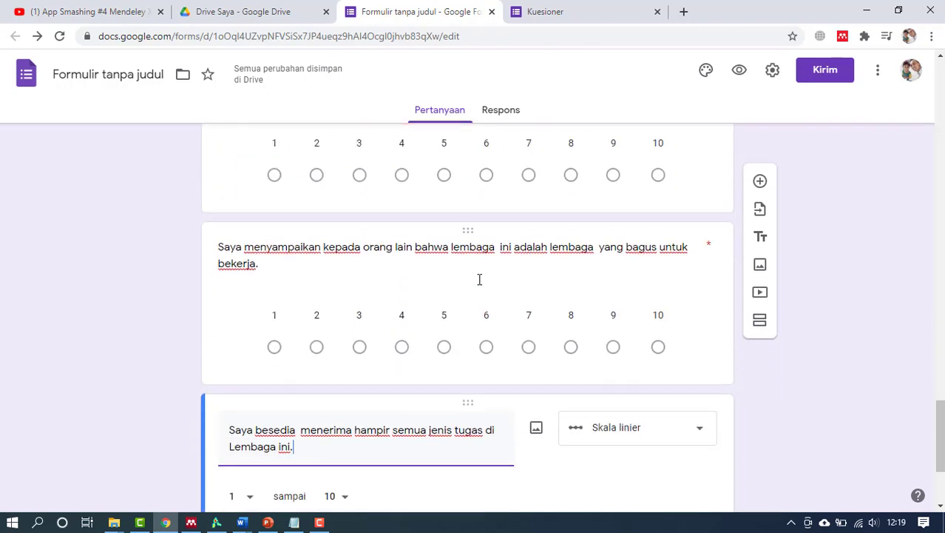
{"action": "left_click", "coordinate": [241, 522]}
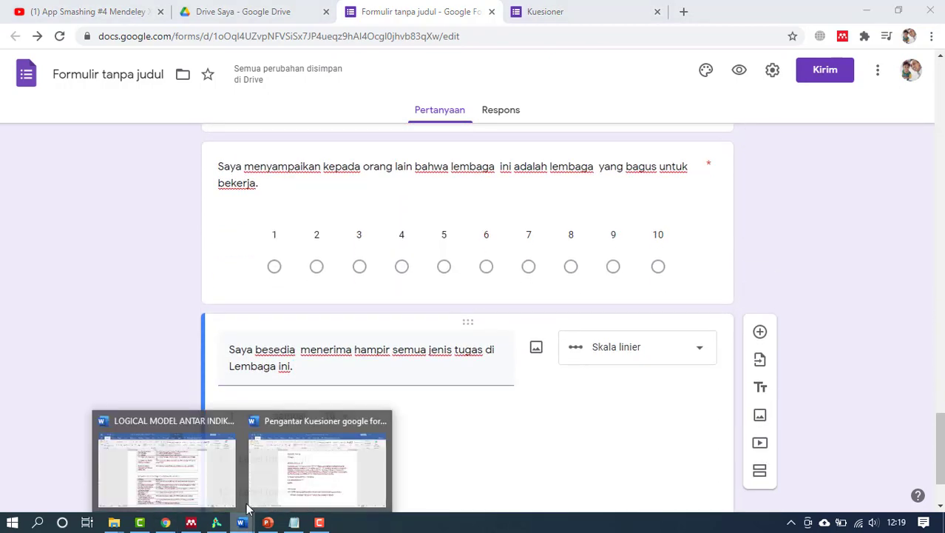
{"action": "left_click", "coordinate": [206, 485]}
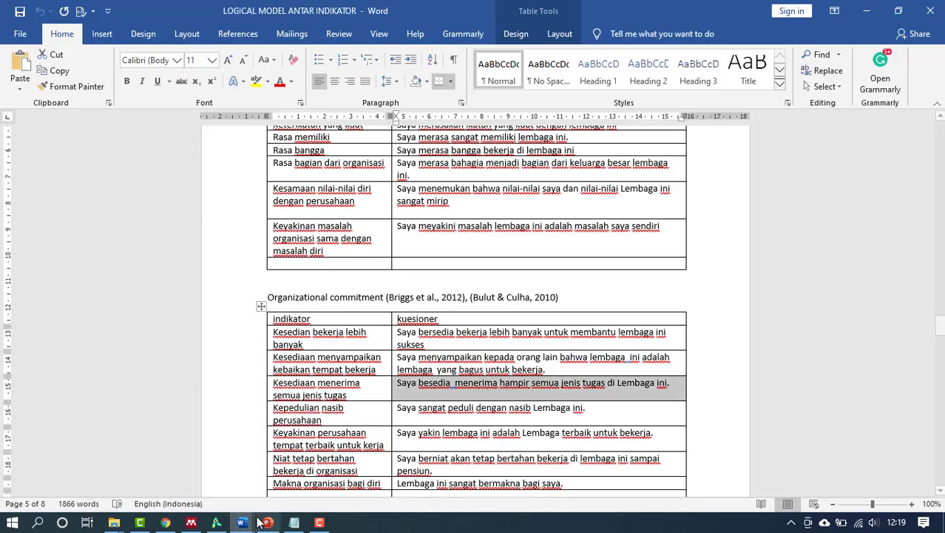
{"action": "left_click", "coordinate": [172, 523]}
{"action": "left_click", "coordinate": [371, 379]}
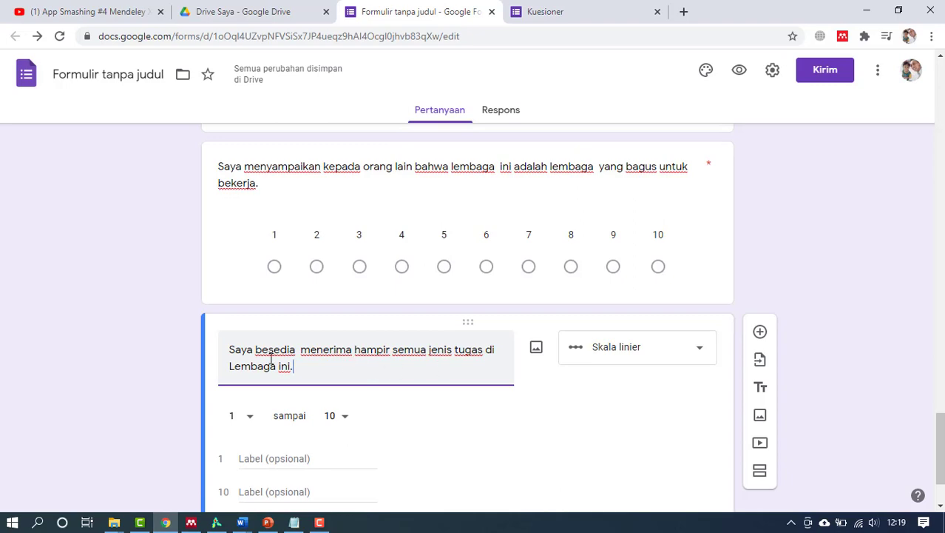
{"action": "left_click", "coordinate": [241, 522]}
{"action": "left_click", "coordinate": [337, 469]}
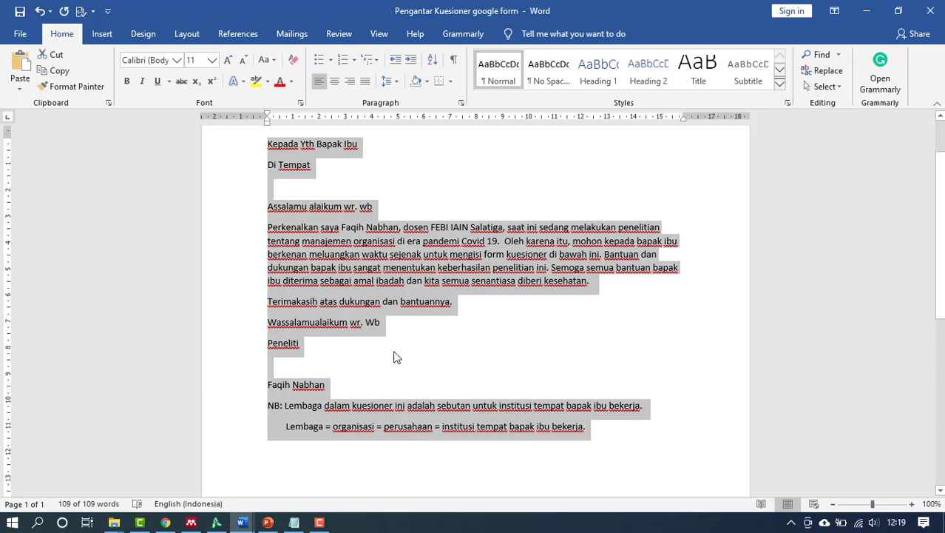
Step: In the Word document LOGICAL MODEL ANTAR INDIKATOR, copy the statement "Saya sangat peduli dengan nasib Lembaga ini." from the Organizational commitment table
{"action": "left_click", "coordinate": [241, 522]}
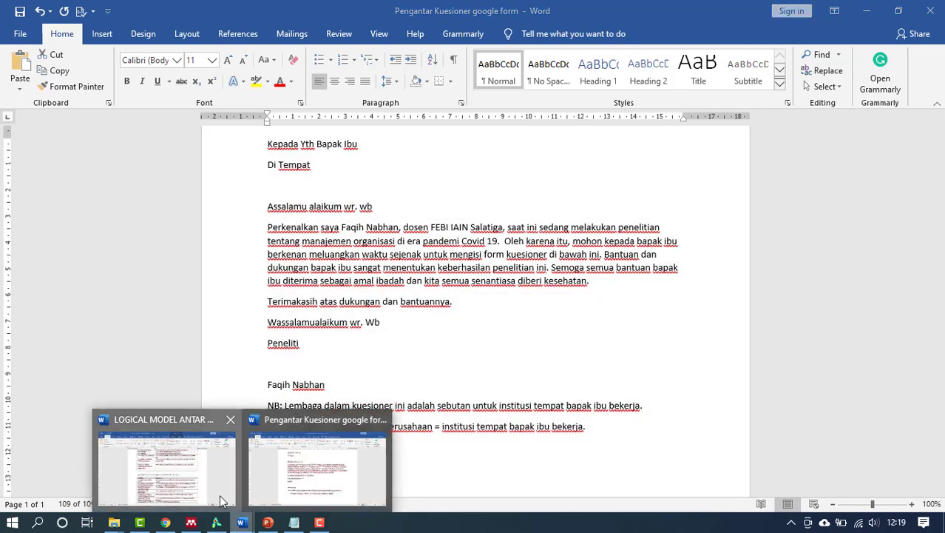
{"action": "left_click", "coordinate": [166, 466]}
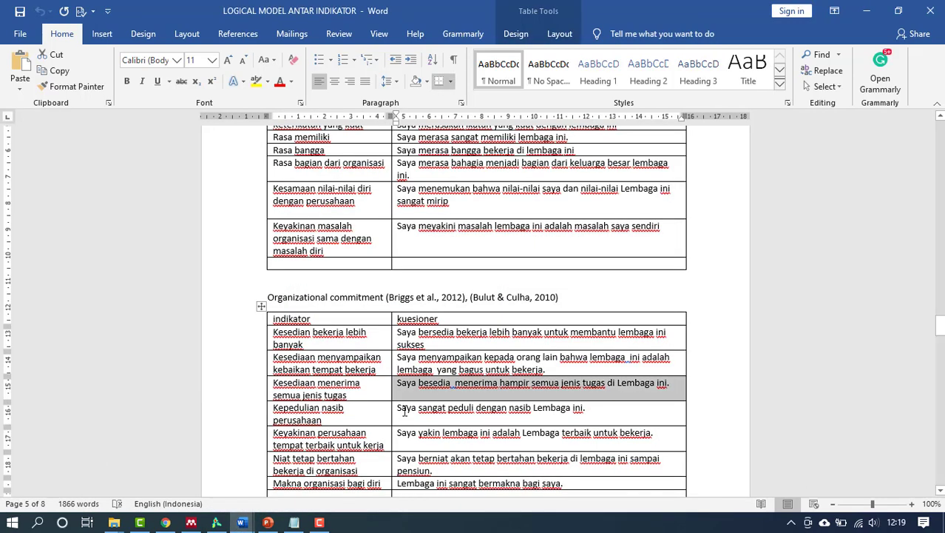
{"action": "left_click", "coordinate": [400, 410]}
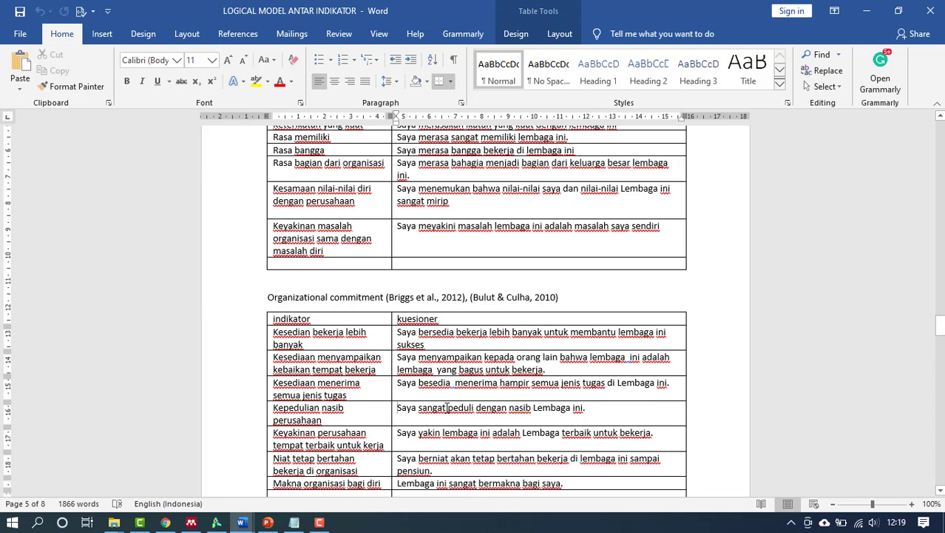
{"action": "left_click_drag", "start_coordinate": [447, 407], "coordinate": [602, 415]}
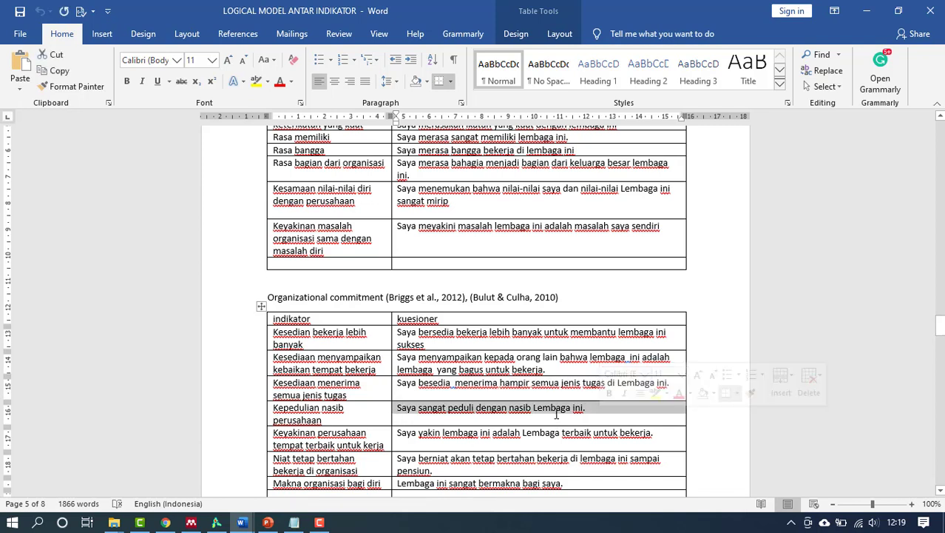
{"action": "right_click", "coordinate": [557, 412]}
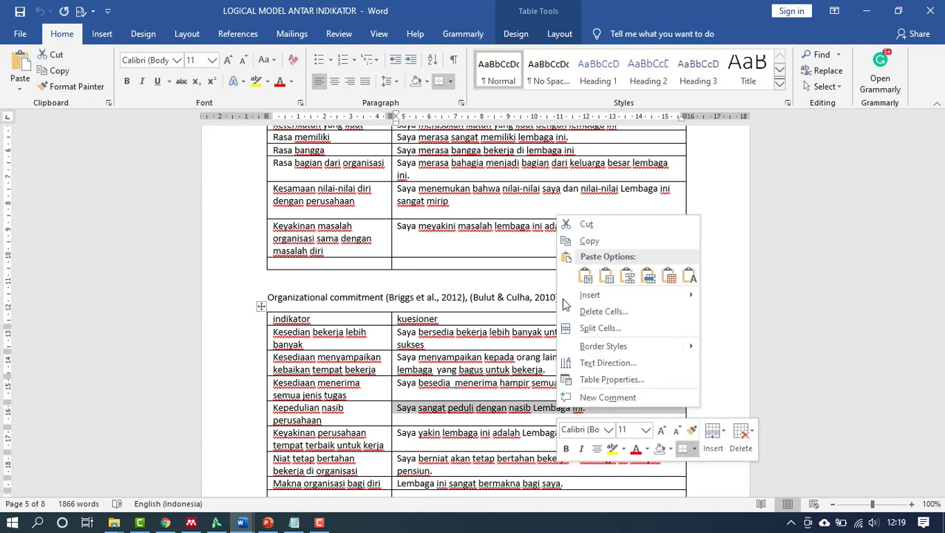
{"action": "left_click", "coordinate": [589, 242]}
Step: Back in Google Forms, duplicate the last question and replace the copy's title with "Saya sangat peduli dengan nasib Lembaga ini."
{"action": "left_click", "coordinate": [175, 522]}
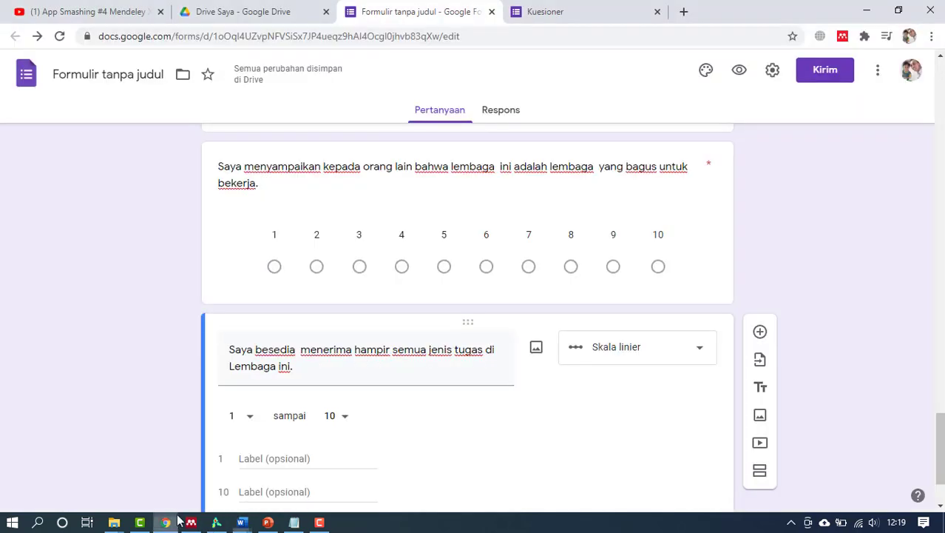
{"action": "scroll", "coordinate": [377, 421], "scroll_direction": "down", "scroll_amount": 2}
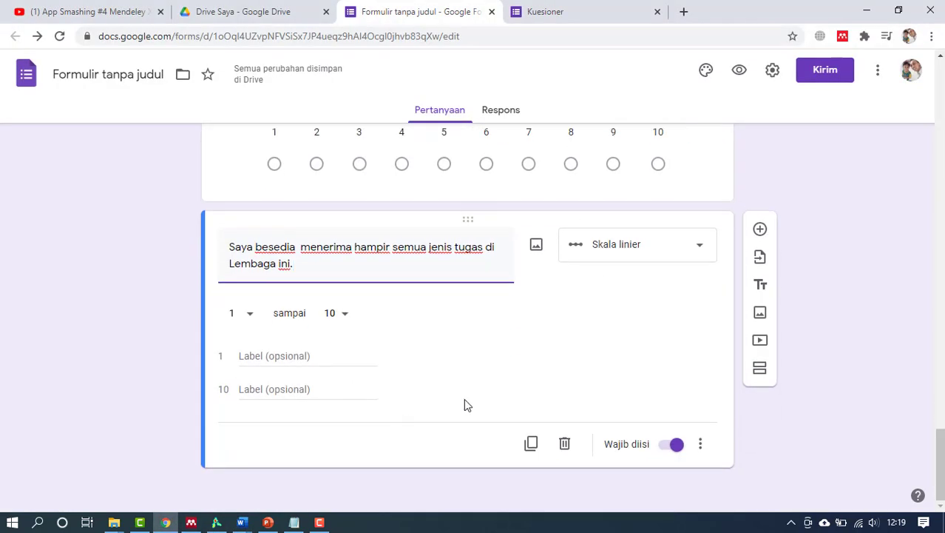
{"action": "scroll", "coordinate": [466, 404], "scroll_direction": "up", "scroll_amount": 4}
{"action": "scroll", "coordinate": [466, 409], "scroll_direction": "down", "scroll_amount": 4}
{"action": "left_click", "coordinate": [531, 444]}
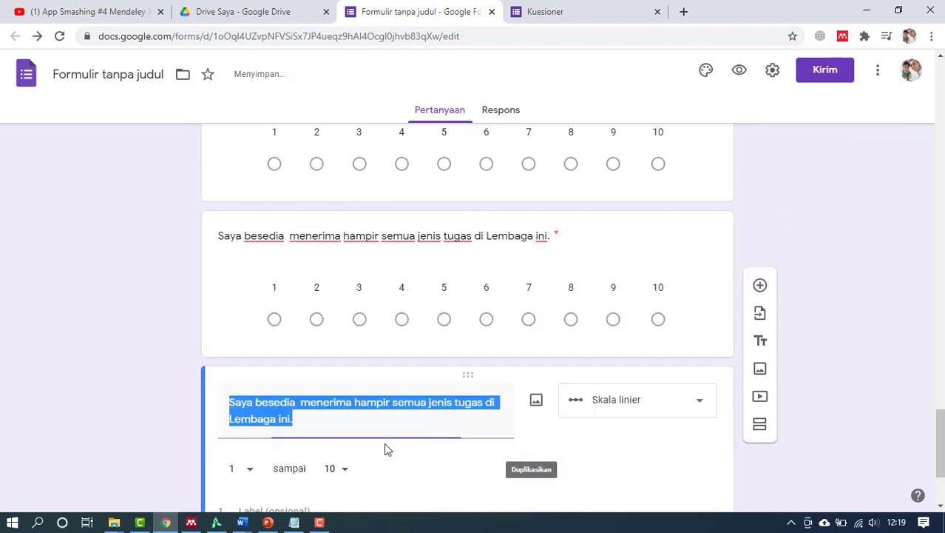
{"action": "right_click", "coordinate": [301, 414]}
{"action": "left_click", "coordinate": [376, 255]}
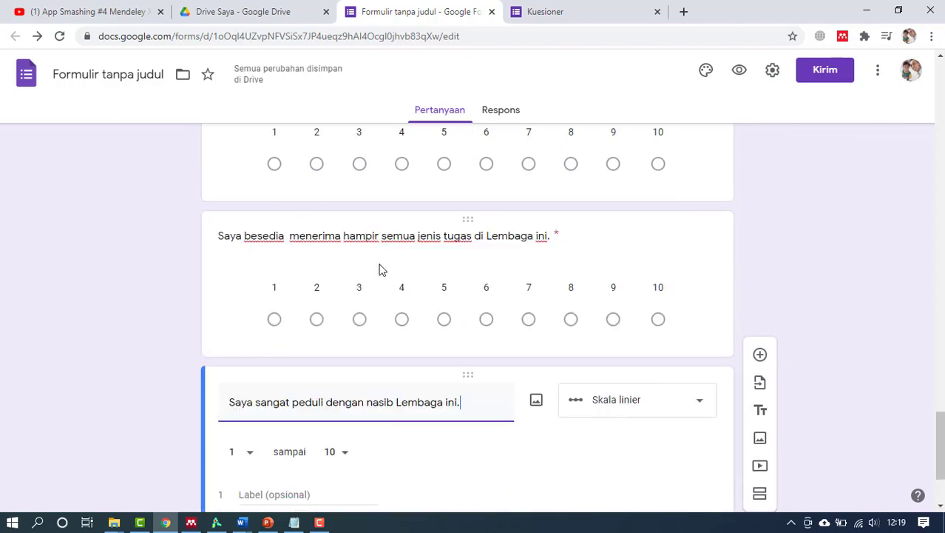
Step: Duplicate the last question and copy "Saya yakin lembaga ini adalah Lembaga terbaik untuk bekerja." from the Organizational commitment table in Word
{"action": "scroll", "coordinate": [444, 500], "scroll_direction": "down", "scroll_amount": 2}
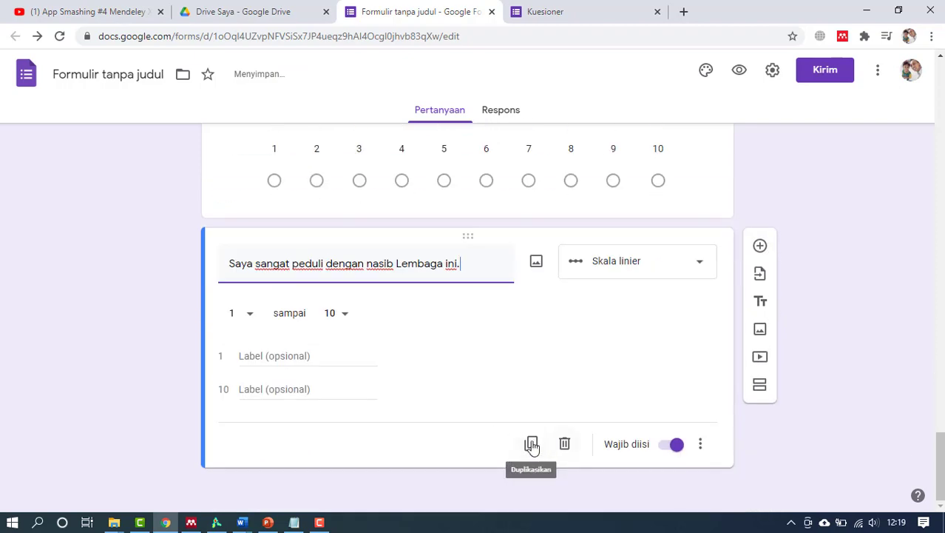
{"action": "left_click", "coordinate": [531, 444]}
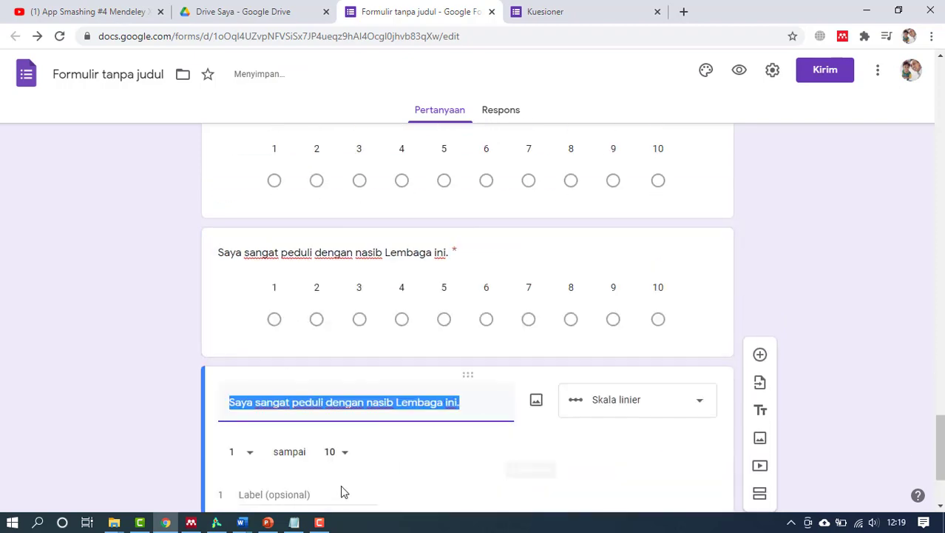
{"action": "left_click", "coordinate": [241, 522]}
{"action": "left_click", "coordinate": [201, 469]}
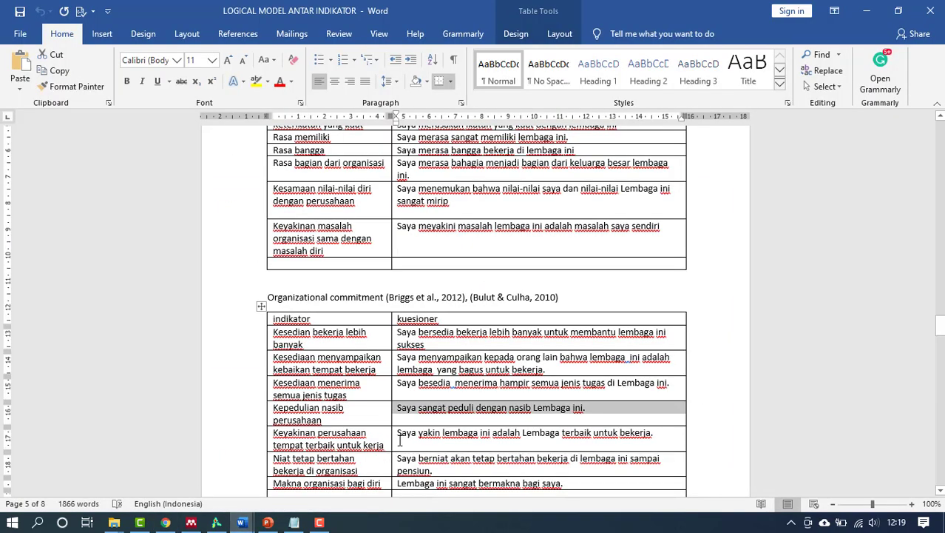
{"action": "triple_click", "coordinate": [400, 438]}
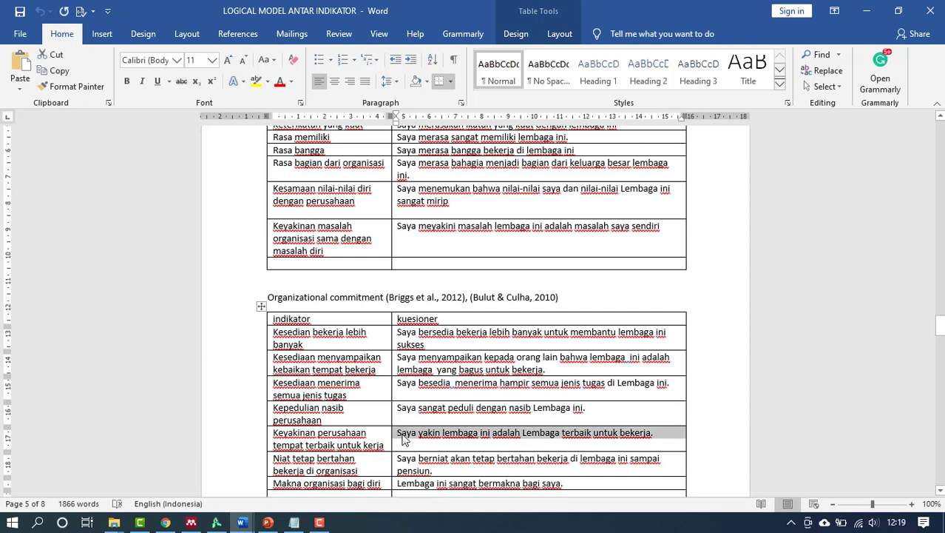
{"action": "right_click", "coordinate": [403, 440]}
{"action": "left_click", "coordinate": [431, 268]}
Step: In Google Forms, replace the new duplicate's title with the copied "Saya yakin lembaga ini adalah Lembaga terbaik untuk bekerja."
{"action": "left_click", "coordinate": [167, 523]}
{"action": "key", "text": "ctrl+a"}
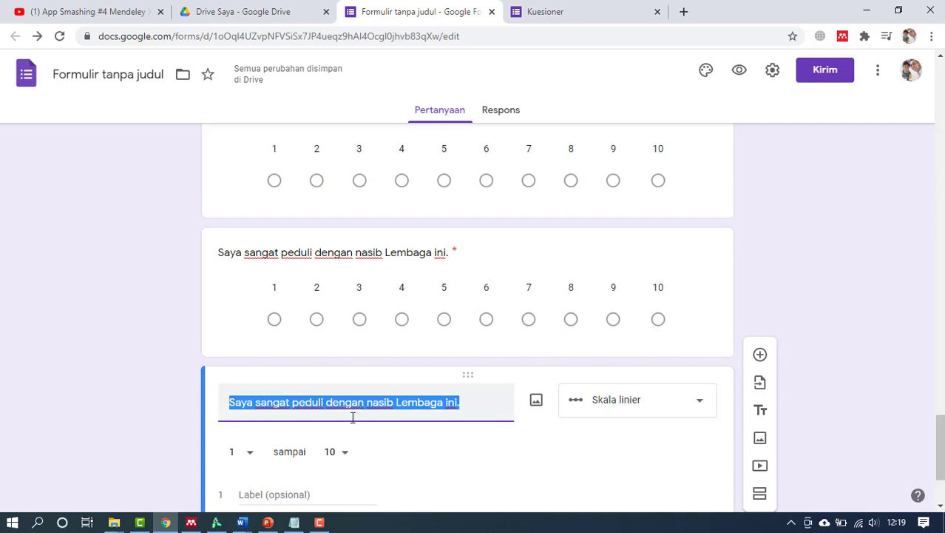
{"action": "right_click", "coordinate": [353, 414]}
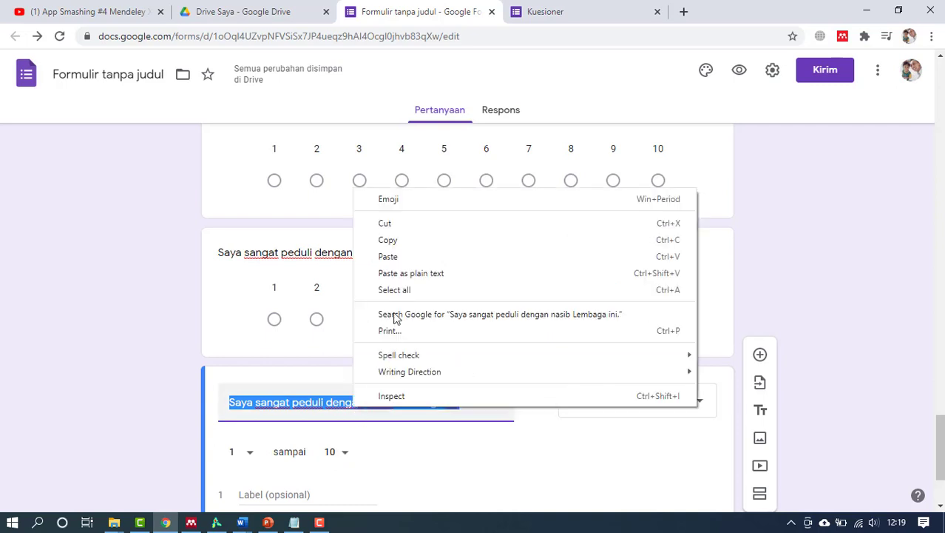
{"action": "left_click", "coordinate": [394, 256]}
Step: Duplicate the last question and copy "Saya berniat akan tetap bertahan bekerja di lembaga ini sampai pensiun." from Word's Organizational commitment table
{"action": "scroll", "coordinate": [396, 453], "scroll_direction": "down", "scroll_amount": 2}
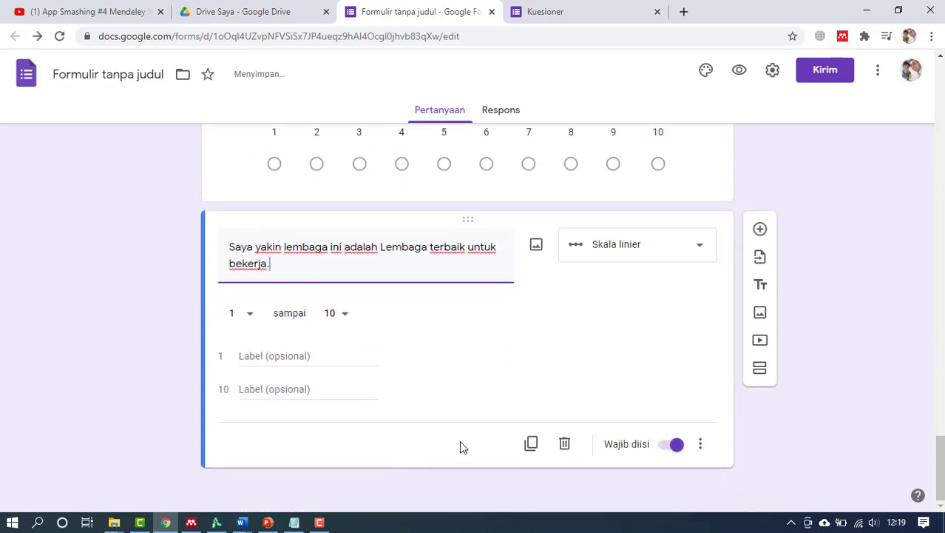
{"action": "left_click", "coordinate": [531, 444]}
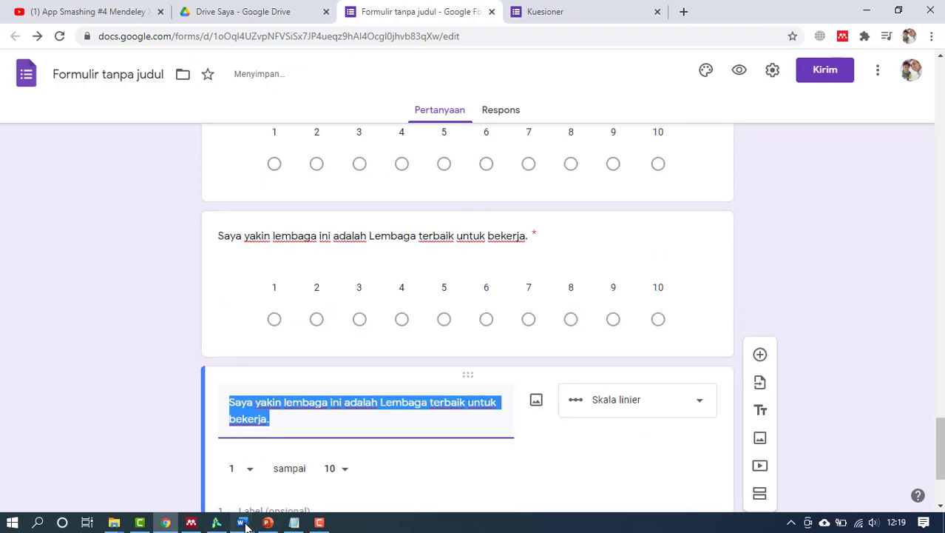
{"action": "mouse_move", "coordinate": [244, 524]}
{"action": "left_click", "coordinate": [225, 481]}
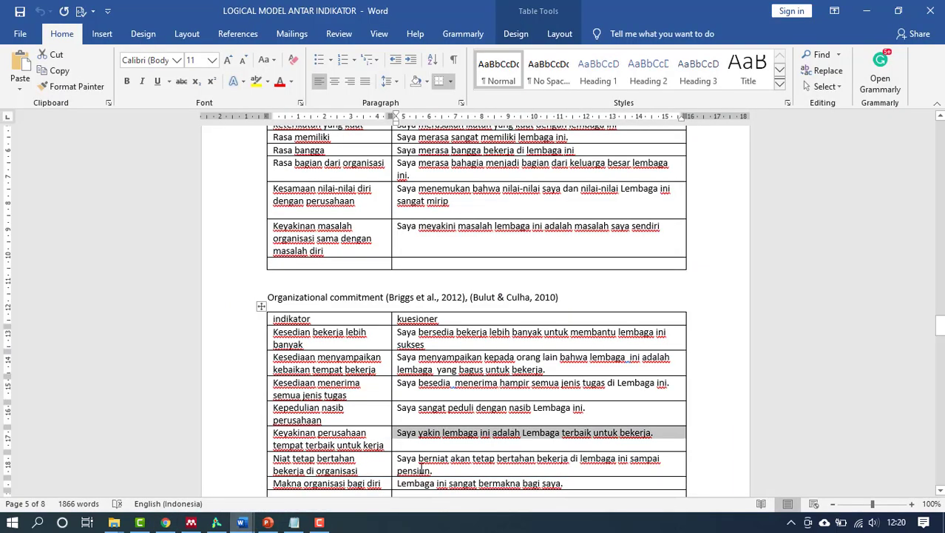
{"action": "triple_click", "coordinate": [421, 468]}
{"action": "right_click", "coordinate": [420, 468]}
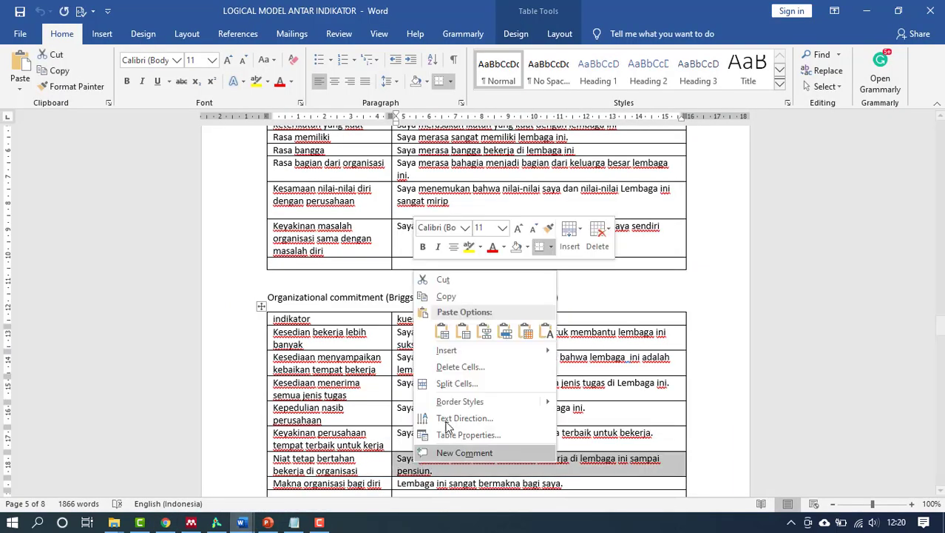
{"action": "left_click", "coordinate": [437, 296]}
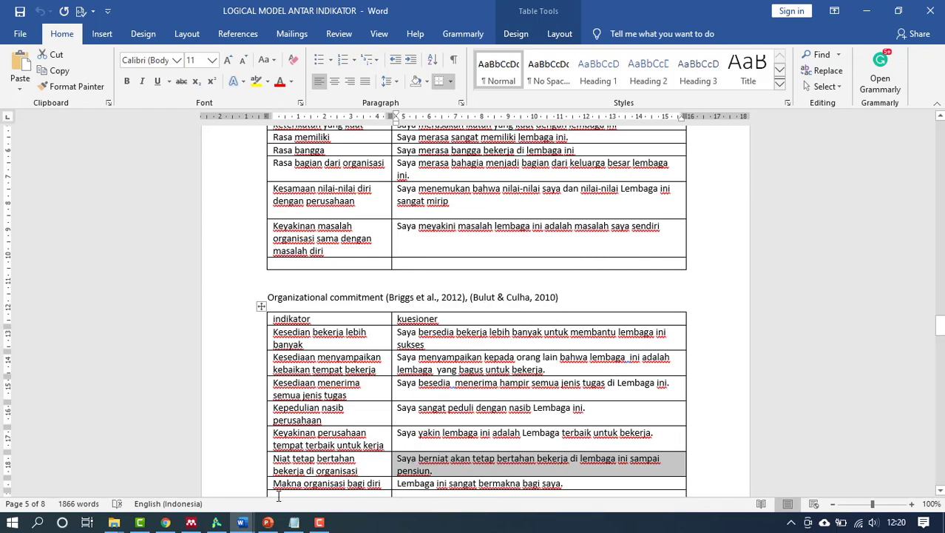
Step: Back in Google Forms, replace the duplicate's title with "Saya berniat akan tetap bertahan bekerja di lembaga ini sampai pensiun."
{"action": "left_click", "coordinate": [167, 523]}
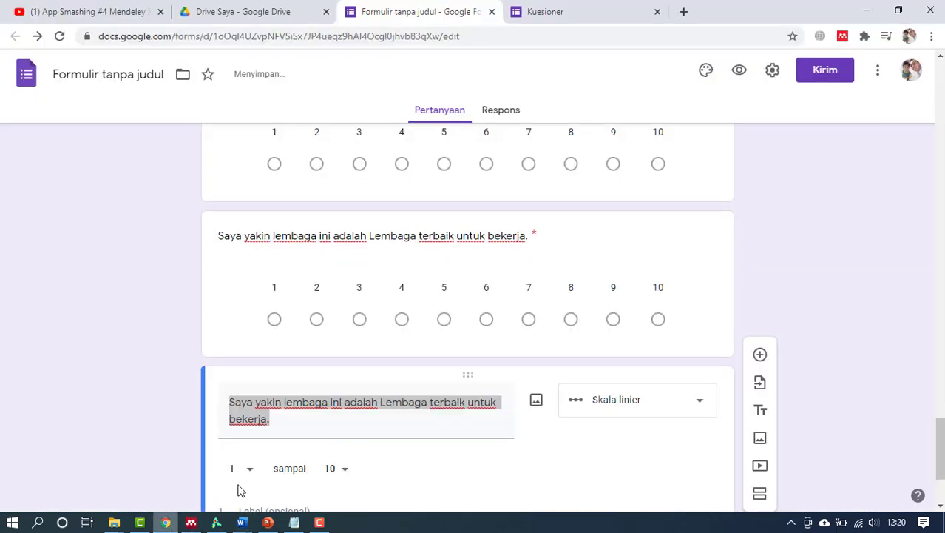
{"action": "right_click", "coordinate": [306, 408]}
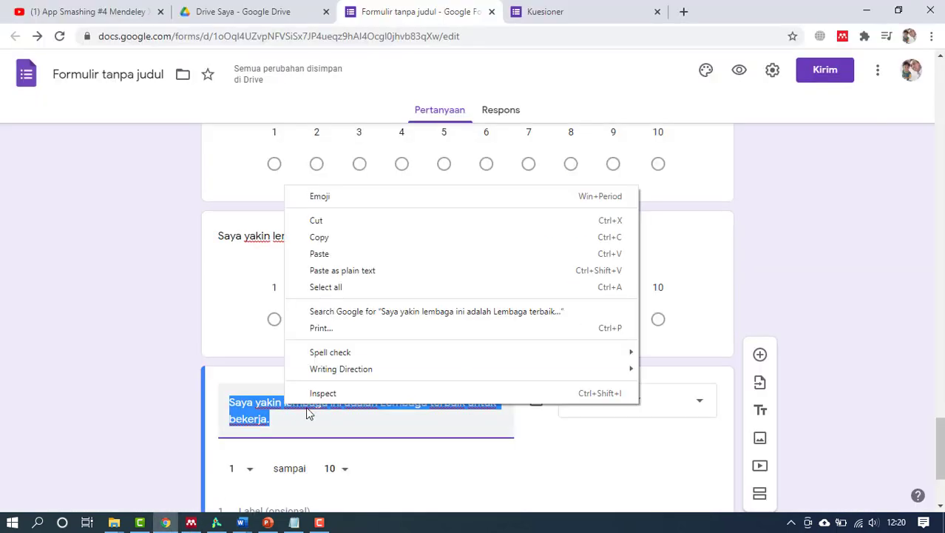
{"action": "left_click", "coordinate": [330, 254]}
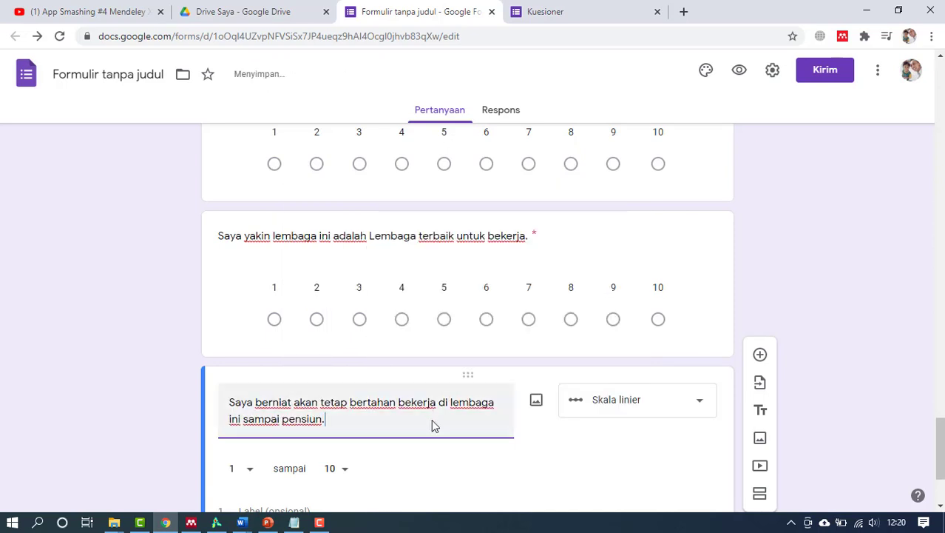
Step: Duplicate the last question and copy the final Organizational commitment statement, "Lembaga ini sangat bermakna bagi saya.", from the Word document LOGICAL MODEL ANTAR INDIKATOR
{"action": "scroll", "coordinate": [431, 421], "scroll_direction": "down", "scroll_amount": 3}
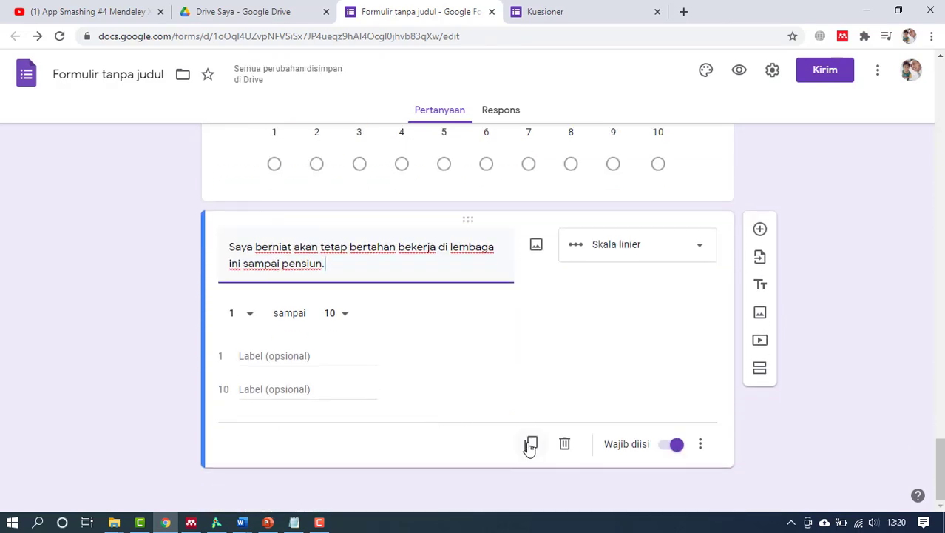
{"action": "left_click", "coordinate": [531, 444]}
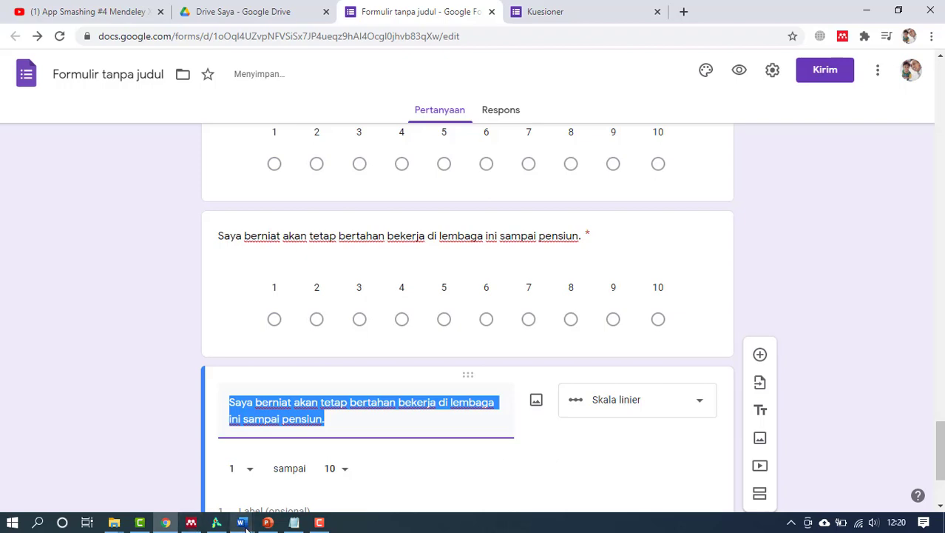
{"action": "mouse_move", "coordinate": [244, 524]}
{"action": "left_click", "coordinate": [203, 489]}
{"action": "scroll", "coordinate": [406, 392], "scroll_direction": "down", "scroll_amount": 4}
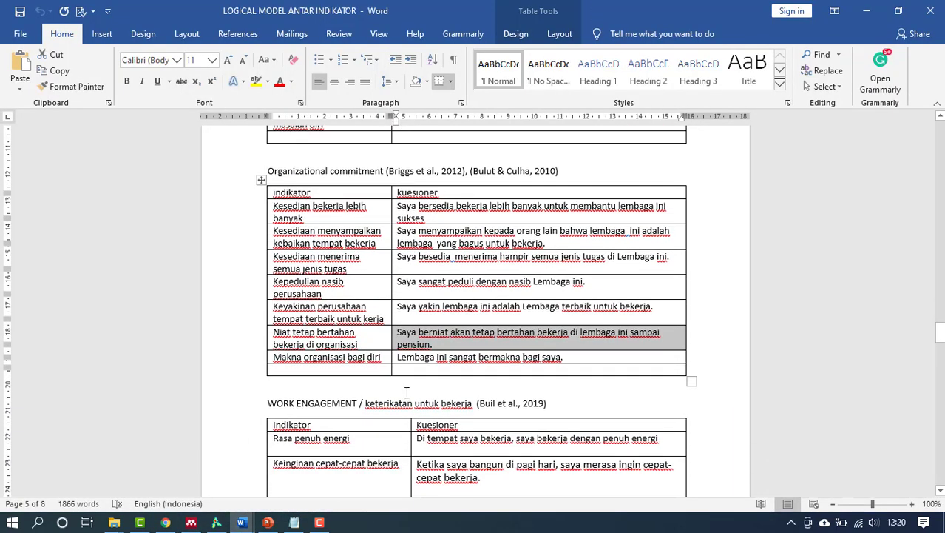
{"action": "triple_click", "coordinate": [406, 351]}
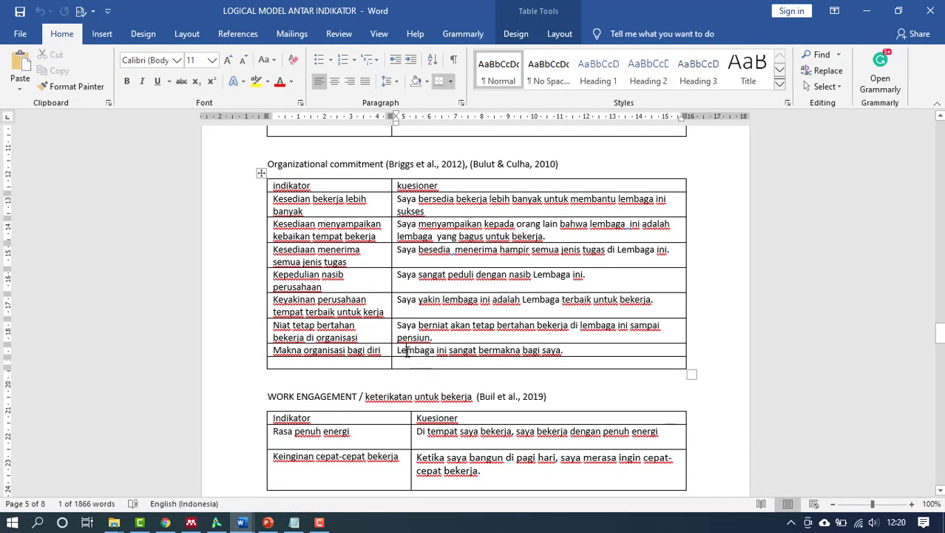
{"action": "right_click", "coordinate": [410, 351]}
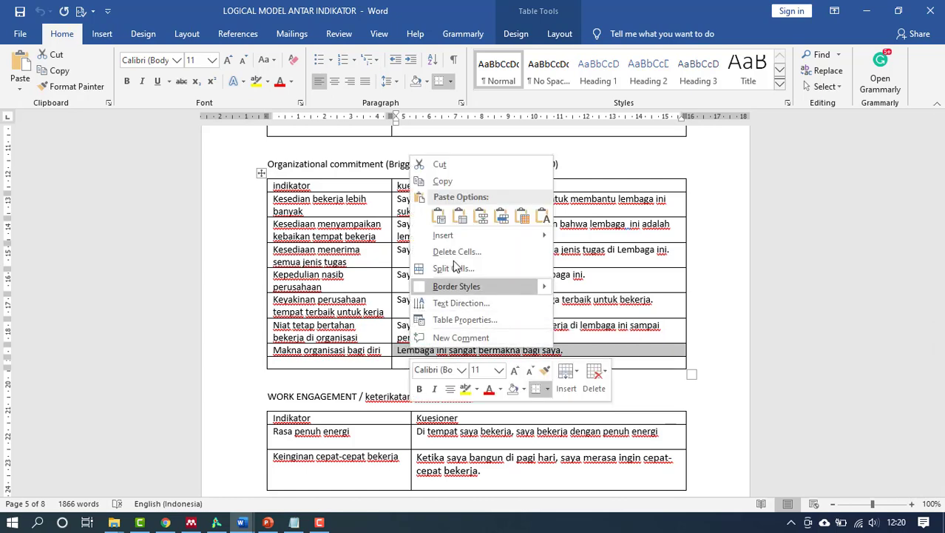
{"action": "left_click", "coordinate": [459, 181]}
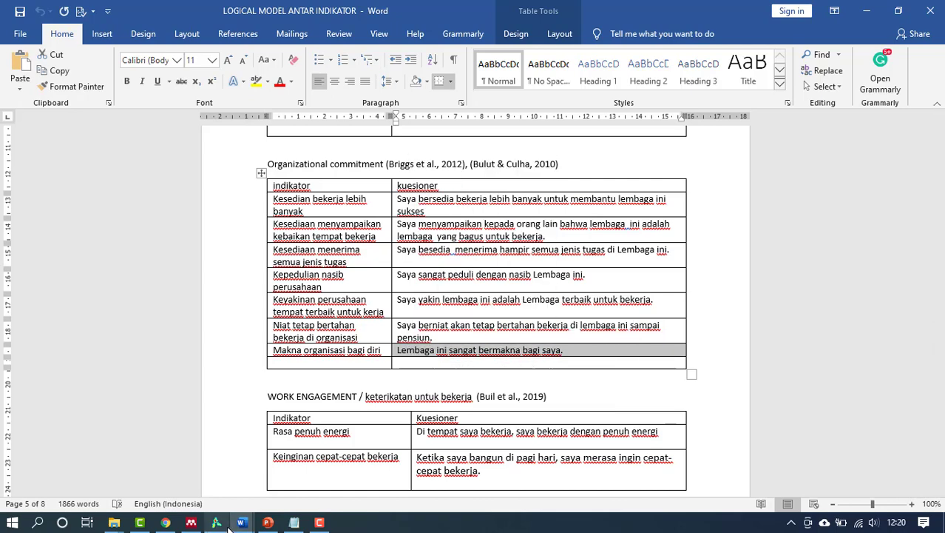
Step: In Google Forms, replace the duplicated question's title with "Lembaga ini sangat bermakna bagi saya."
{"action": "left_click", "coordinate": [166, 522]}
{"action": "right_click", "coordinate": [298, 408]}
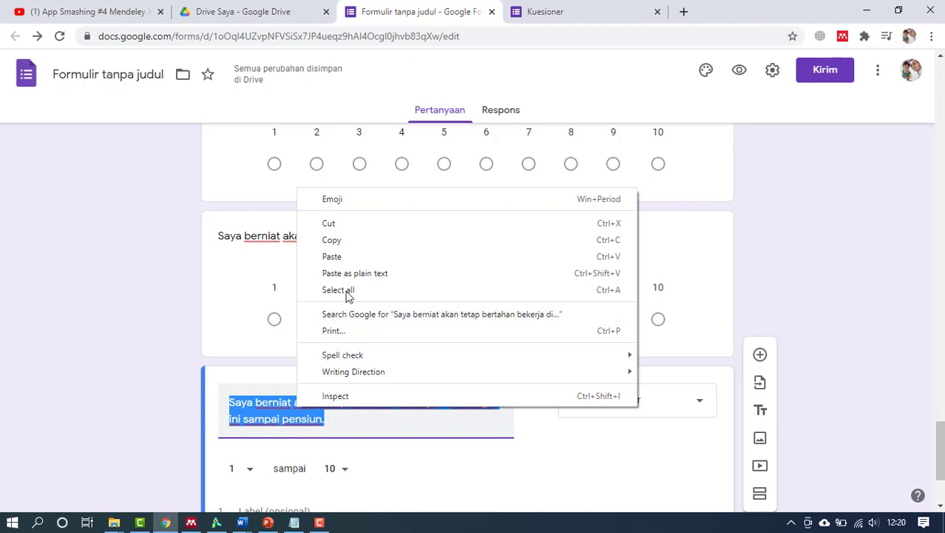
{"action": "left_click", "coordinate": [333, 257]}
{"action": "scroll", "coordinate": [500, 472], "scroll_direction": "down", "scroll_amount": 2}
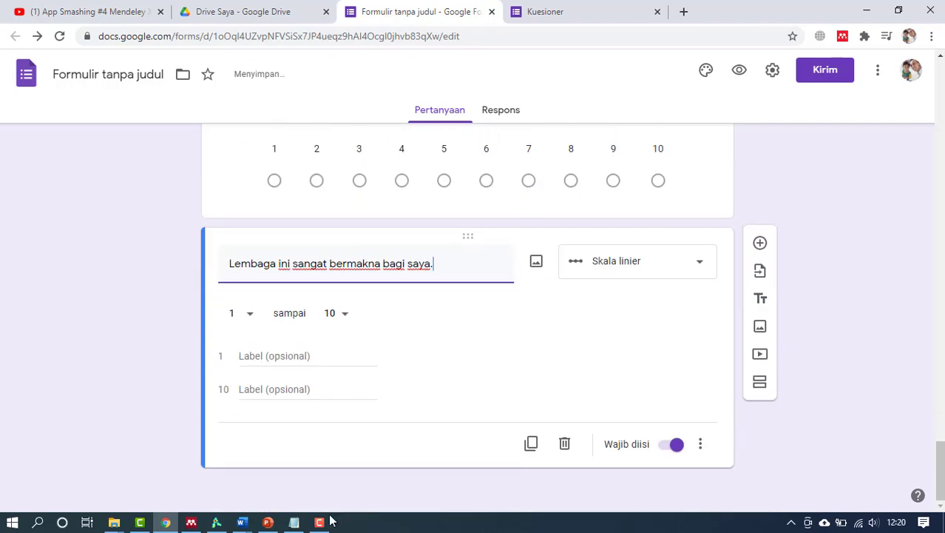
Step: Check the WORK ENGAGEMENT table heading in Word and add a new section after the last commitment question in Google Forms
{"action": "left_click", "coordinate": [242, 522]}
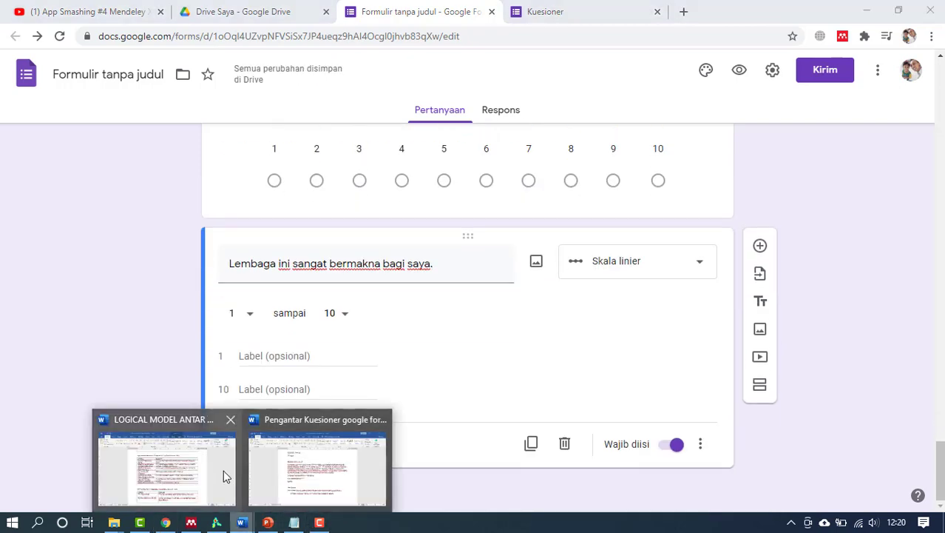
{"action": "left_click", "coordinate": [226, 473]}
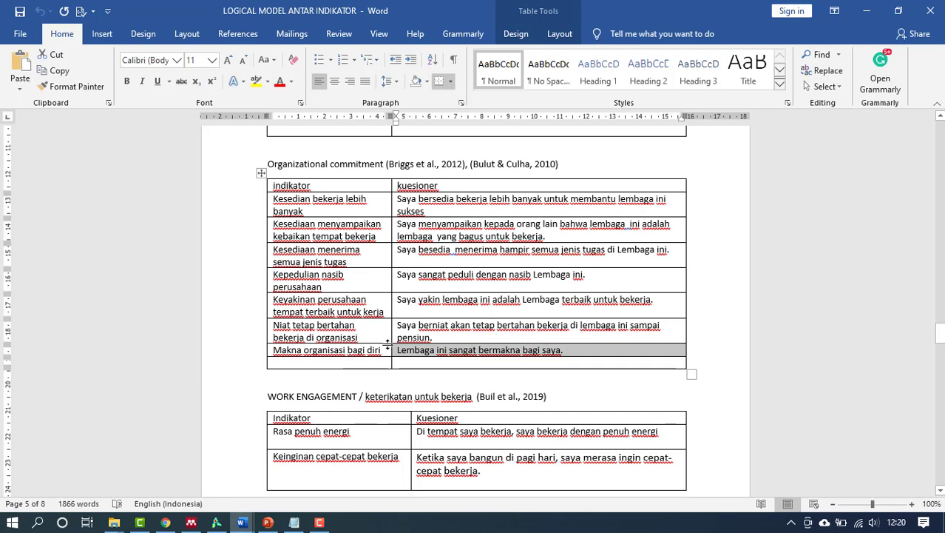
{"action": "scroll", "coordinate": [385, 373], "scroll_direction": "down", "scroll_amount": 3}
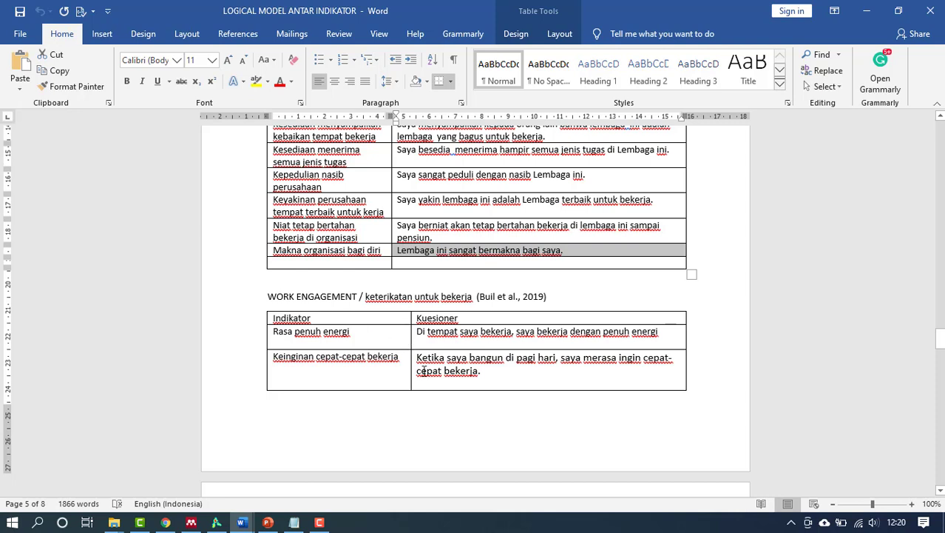
{"action": "left_click", "coordinate": [165, 522]}
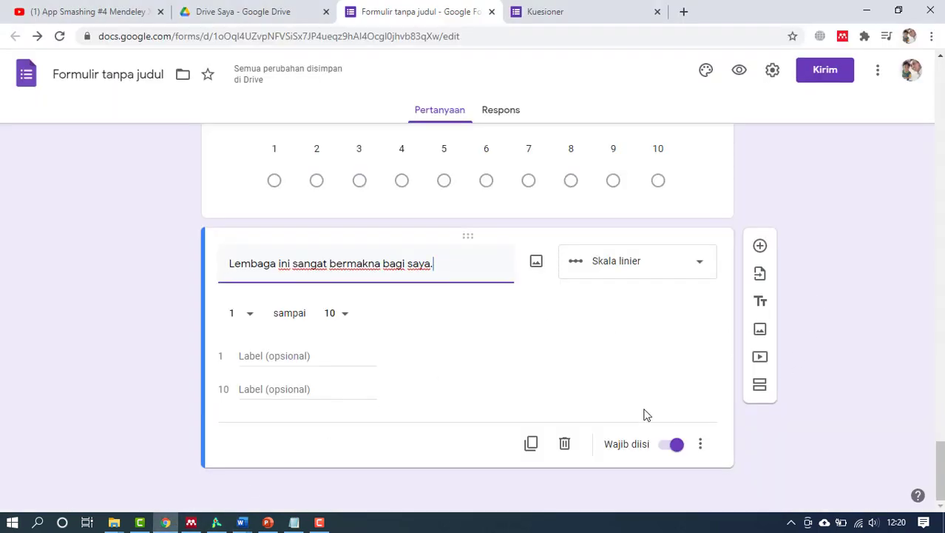
{"action": "left_click", "coordinate": [760, 387]}
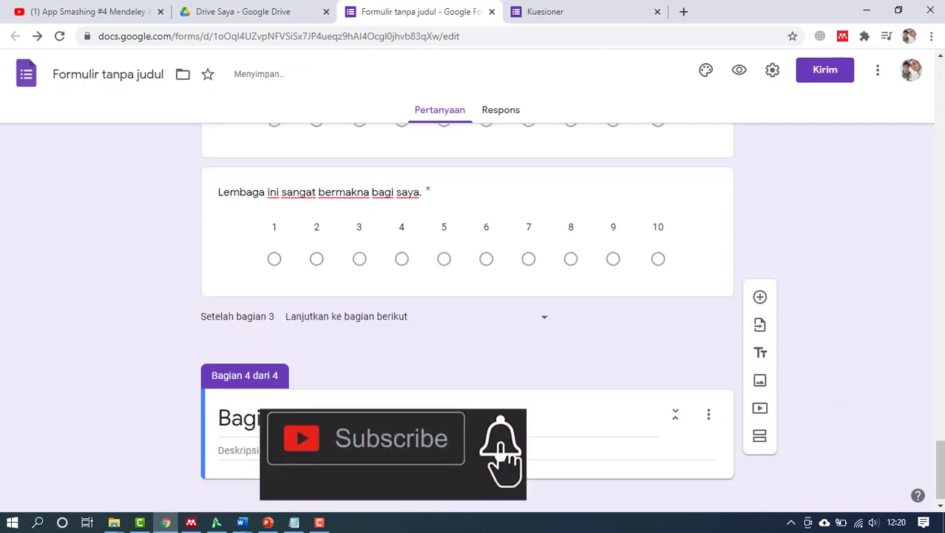
Step: Title the new section "Kuesioner tentang keterikatan untuk bekerja" and add a blank question to it
{"action": "type", "text": "ku"}
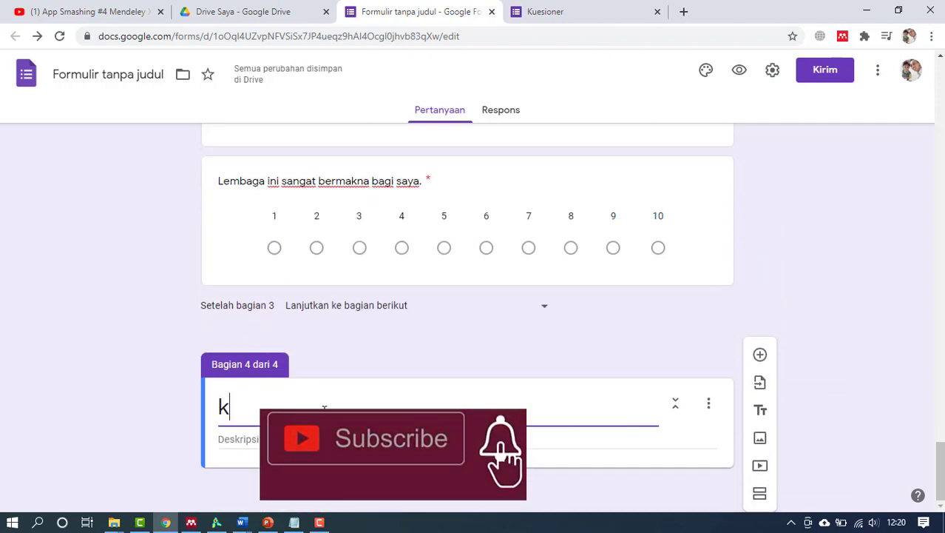
{"action": "key", "text": "BackSpace"}
{"action": "key", "text": "BackSpace"}
{"action": "type", "text": "Ku"}
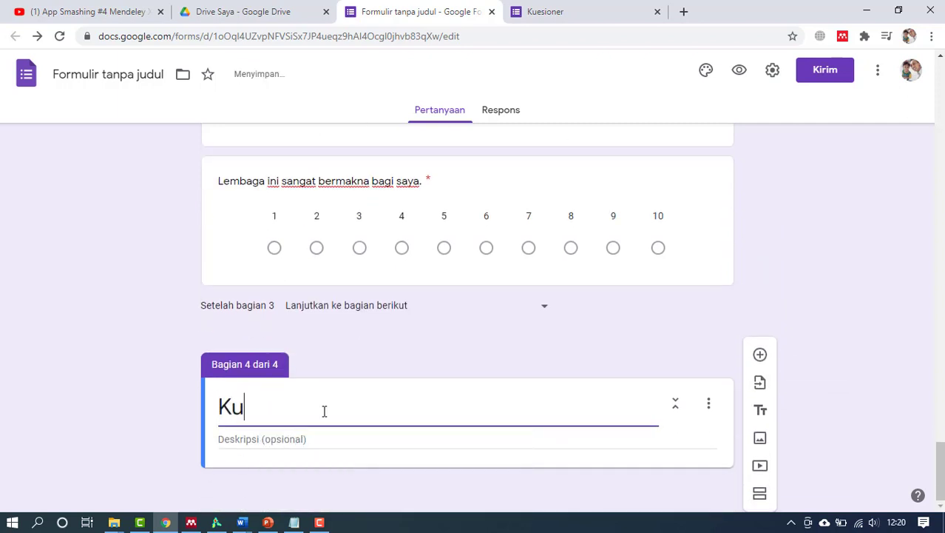
{"action": "type", "text": "esioner "}
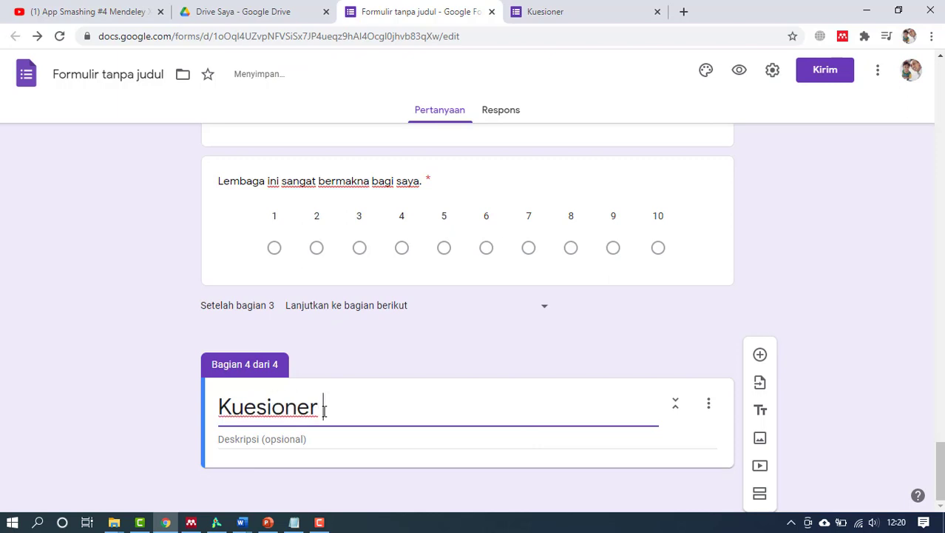
{"action": "type", "text": "tentang kete"}
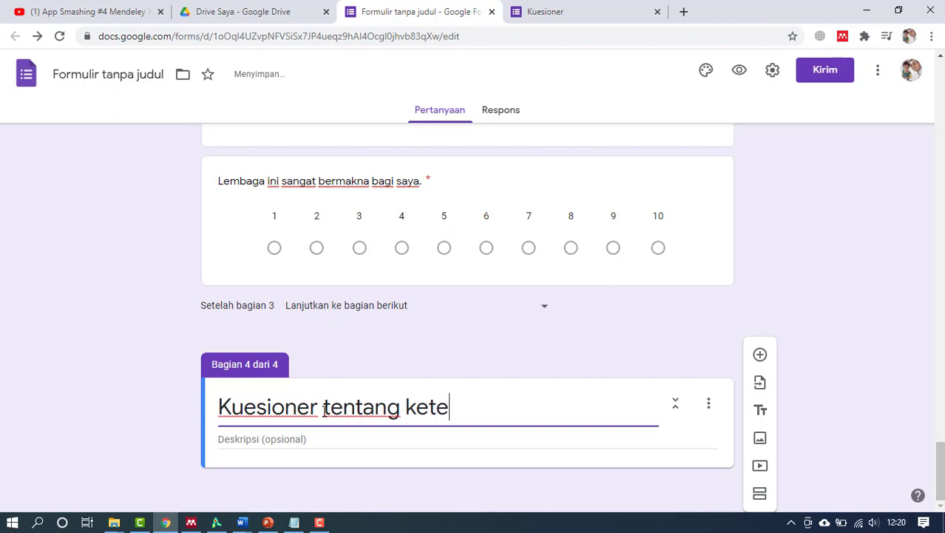
{"action": "type", "text": "rikatan "}
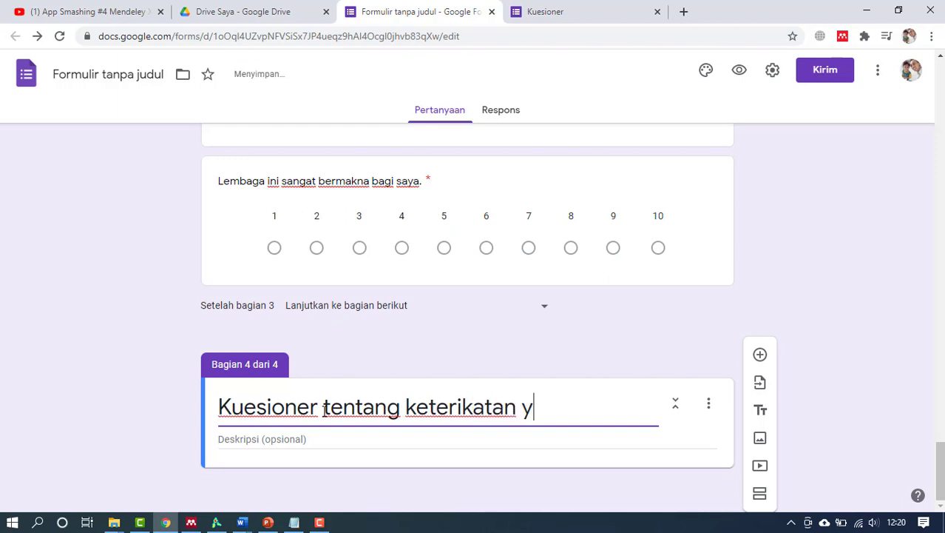
{"action": "type", "text": "untuk "}
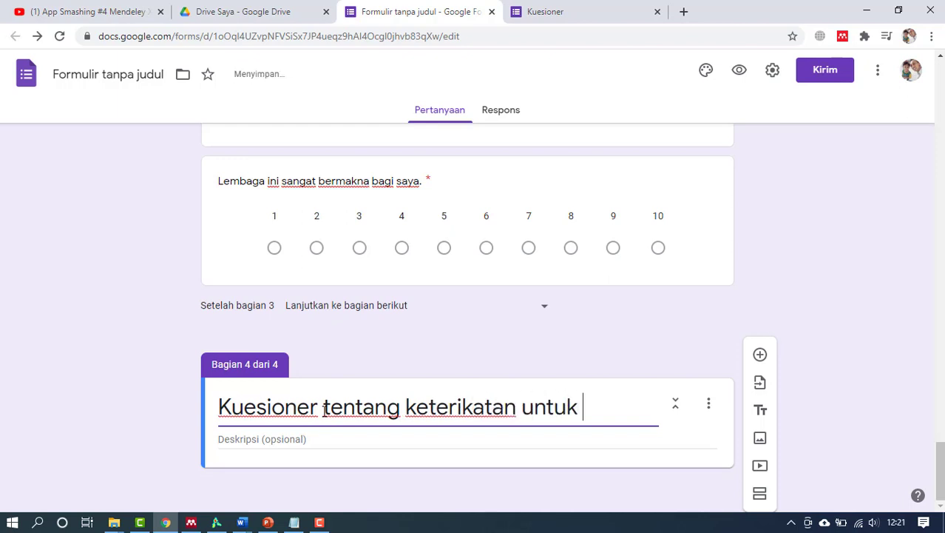
{"action": "type", "text": "bekerja"}
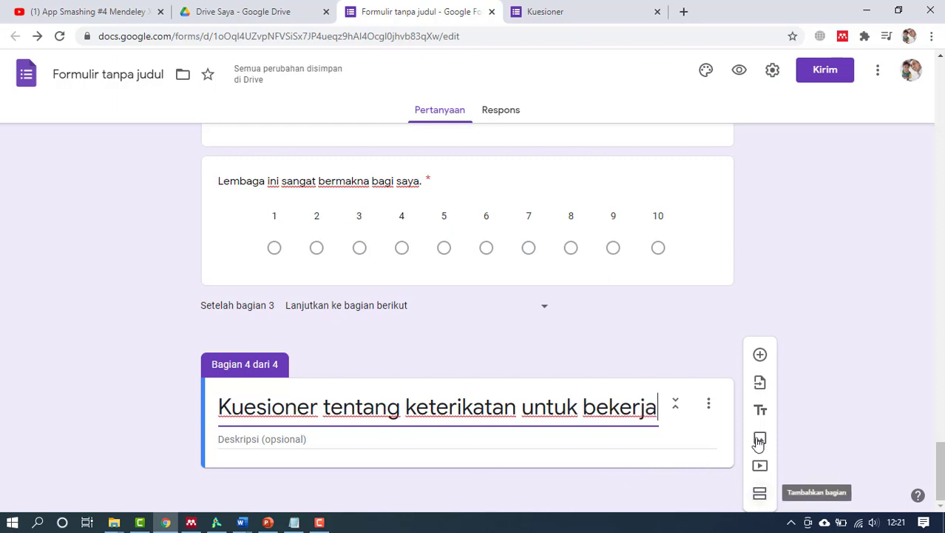
{"action": "left_click", "coordinate": [761, 355]}
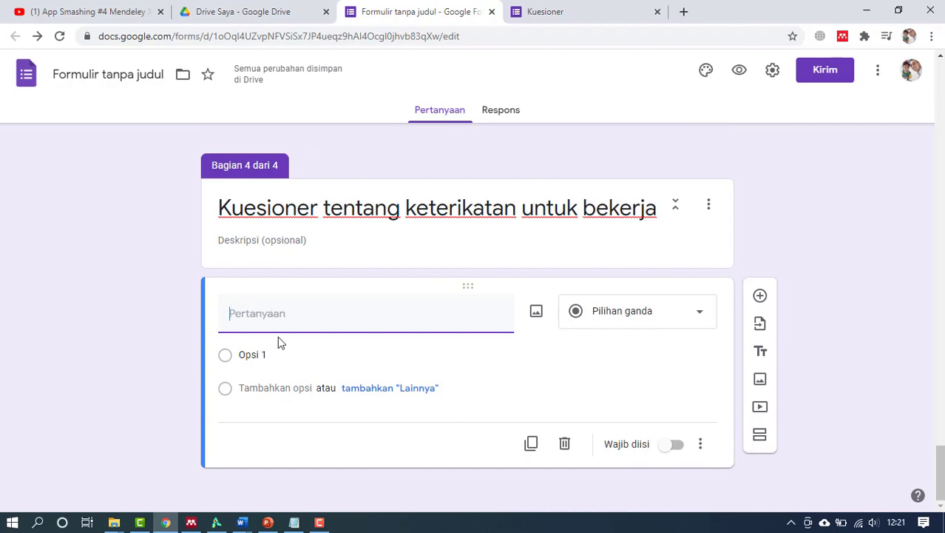
Step: Copy the first WORK ENGAGEMENT statement, "Di tempat saya bekerja, saya bekerja dengan penuh energi", from the Word document LOGICAL MODEL ANTAR INDIKATOR
{"action": "left_click", "coordinate": [243, 524]}
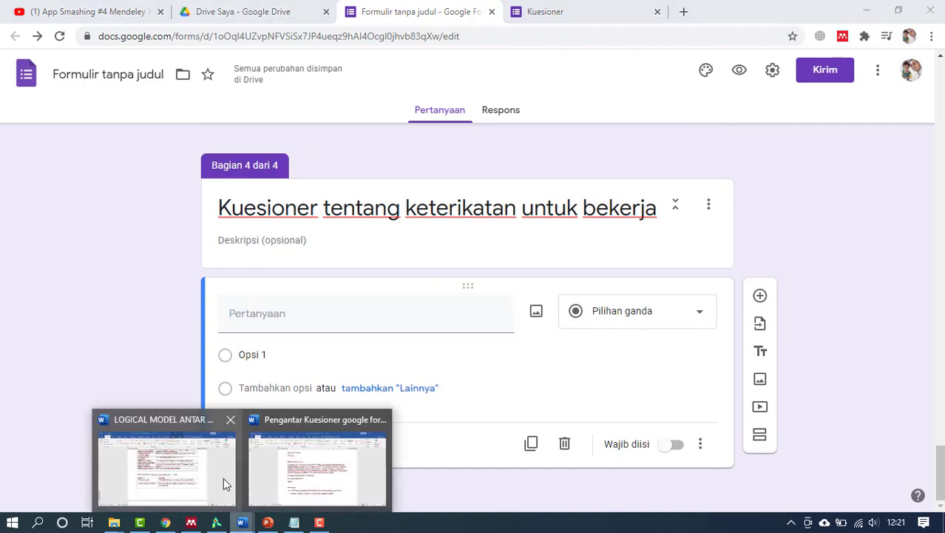
{"action": "left_click", "coordinate": [224, 477]}
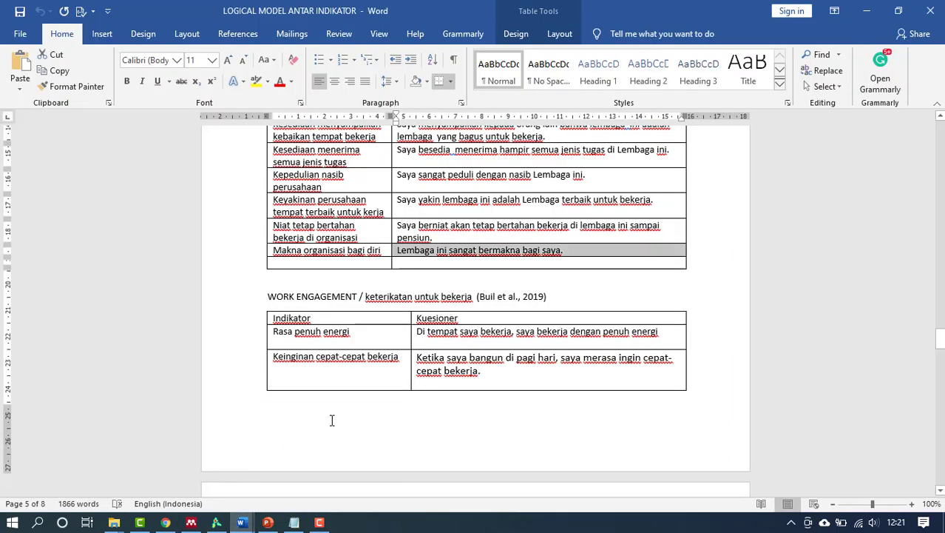
{"action": "left_click", "coordinate": [416, 330]}
{"action": "right_click", "coordinate": [508, 332]}
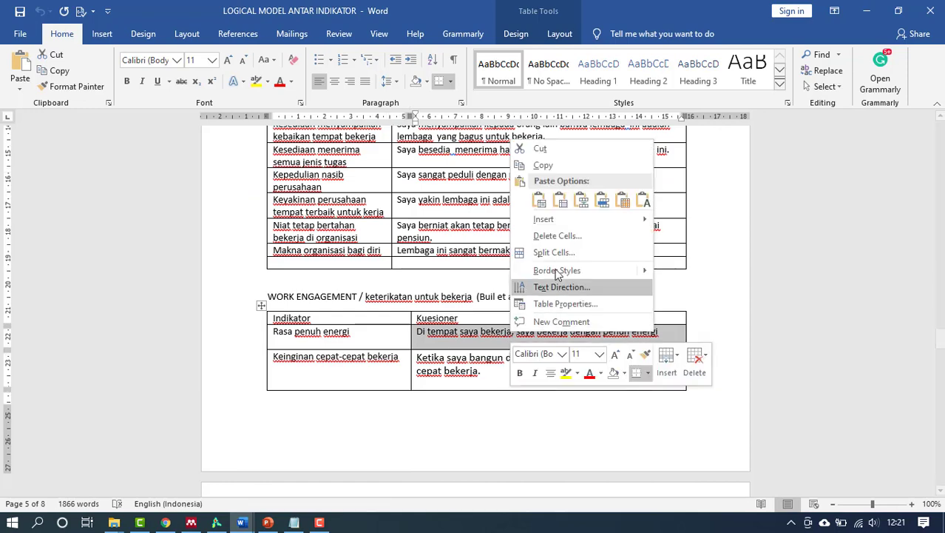
{"action": "left_click", "coordinate": [529, 167]}
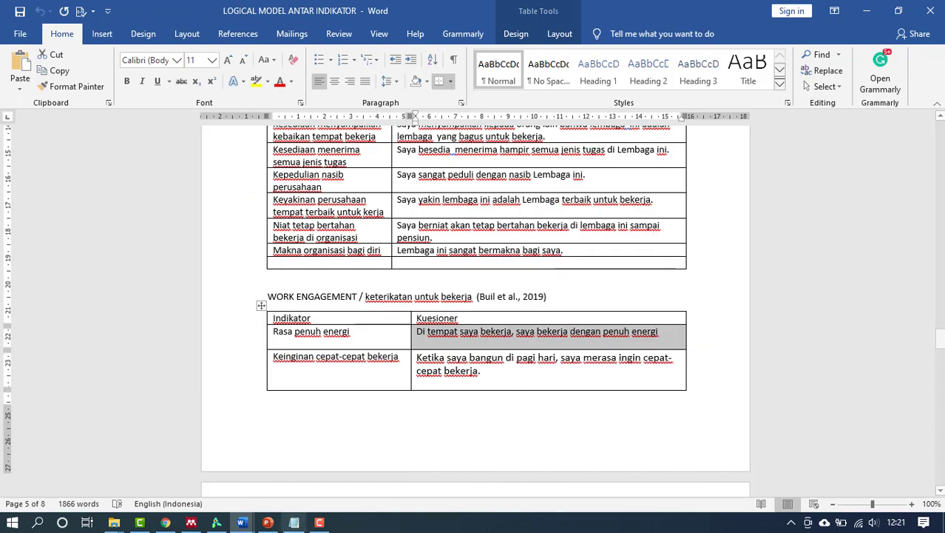
Step: In Google Forms, paste "Di tempat saya bekerja, saya bekerja dengan penuh energi" as the blank question's title
{"action": "left_click", "coordinate": [166, 522]}
{"action": "right_click", "coordinate": [294, 321]}
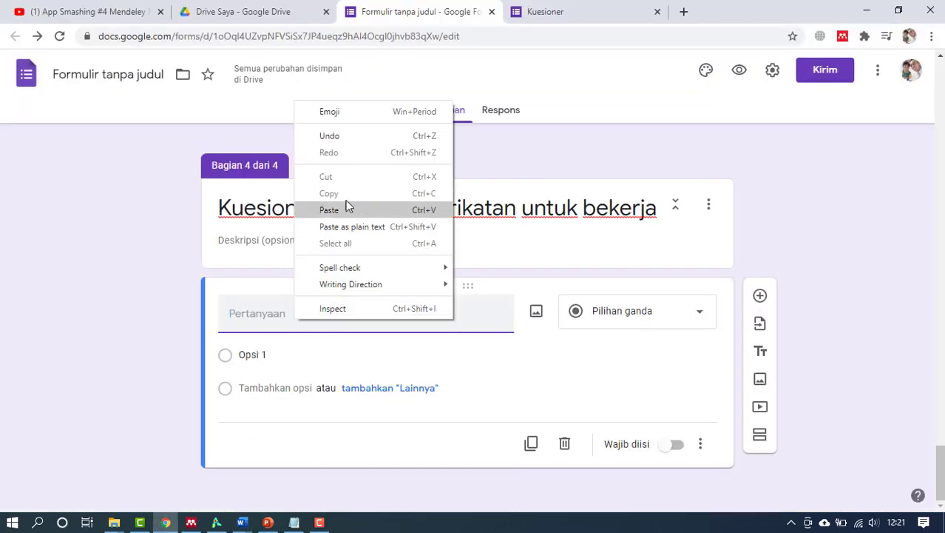
{"action": "left_click", "coordinate": [329, 210]}
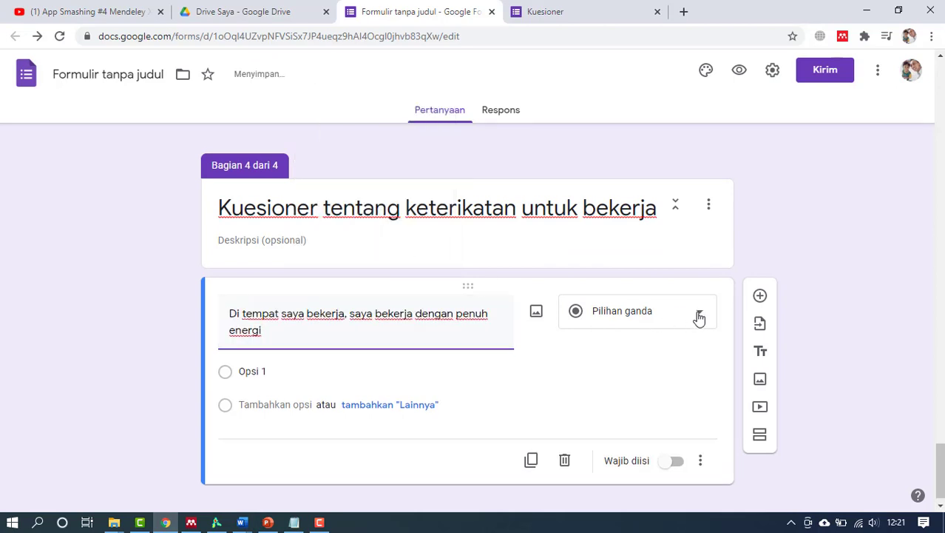
Step: Make the energy question a required linear scale (Skala linier) running from 1 to 10
{"action": "left_click", "coordinate": [697, 318]}
{"action": "left_click", "coordinate": [653, 336]}
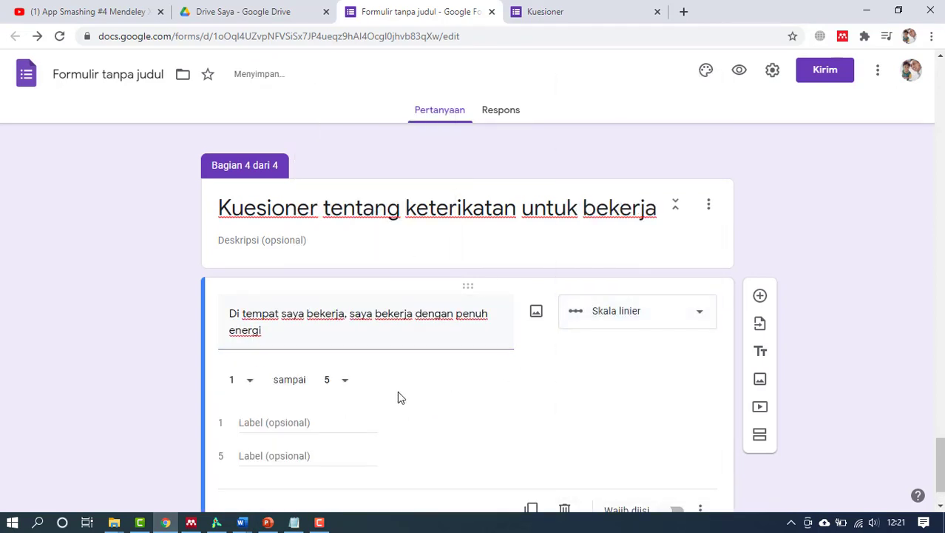
{"action": "left_click", "coordinate": [345, 382]}
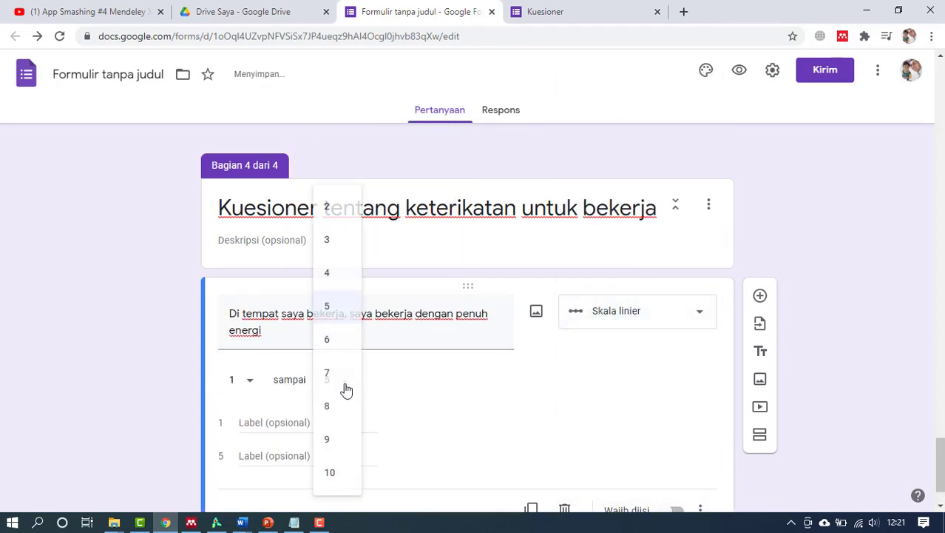
{"action": "left_click", "coordinate": [331, 473]}
{"action": "scroll", "coordinate": [519, 393], "scroll_direction": "down", "scroll_amount": 1}
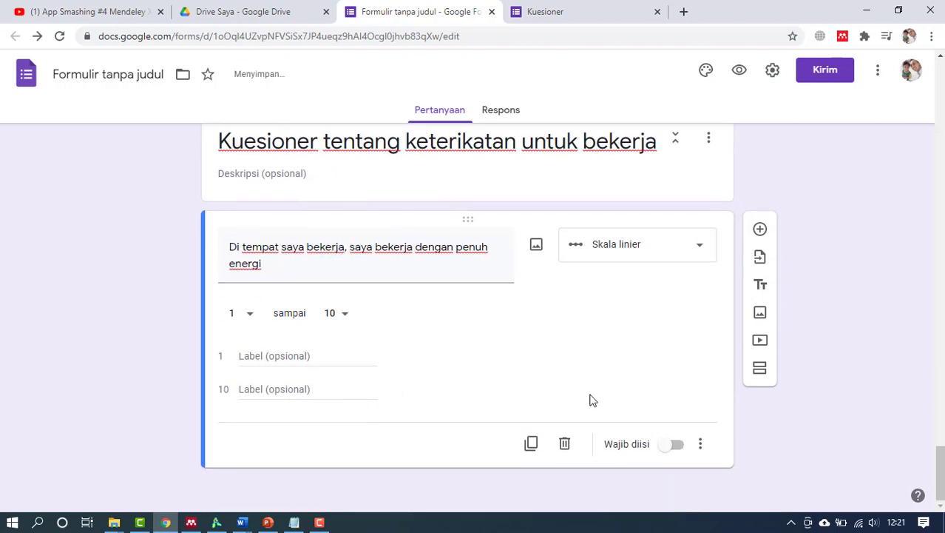
{"action": "left_click", "coordinate": [676, 446]}
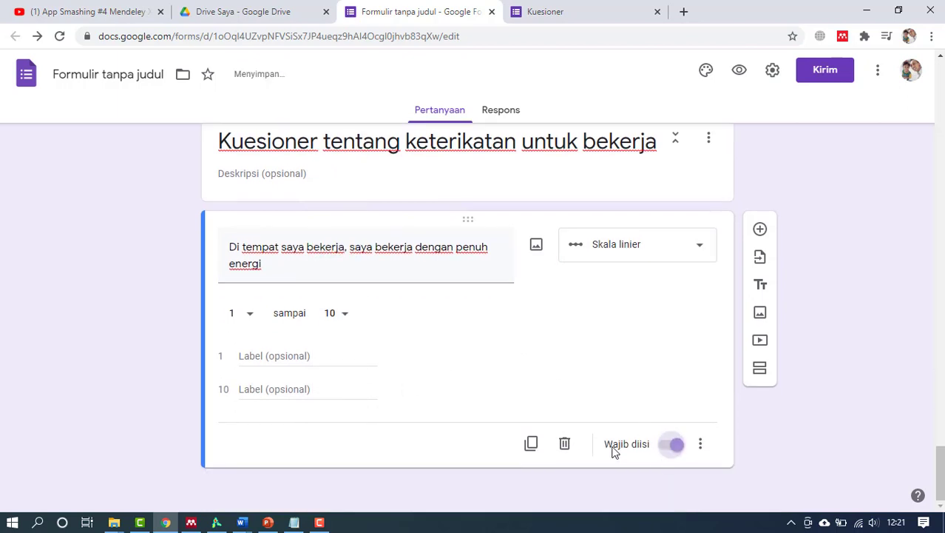
Step: Duplicate the energy question and copy "Ketika saya bangun di pagi hari, saya merasa ingin cepat-cepat bekerja." from the WORK ENGAGEMENT table in Word
{"action": "left_click", "coordinate": [531, 444]}
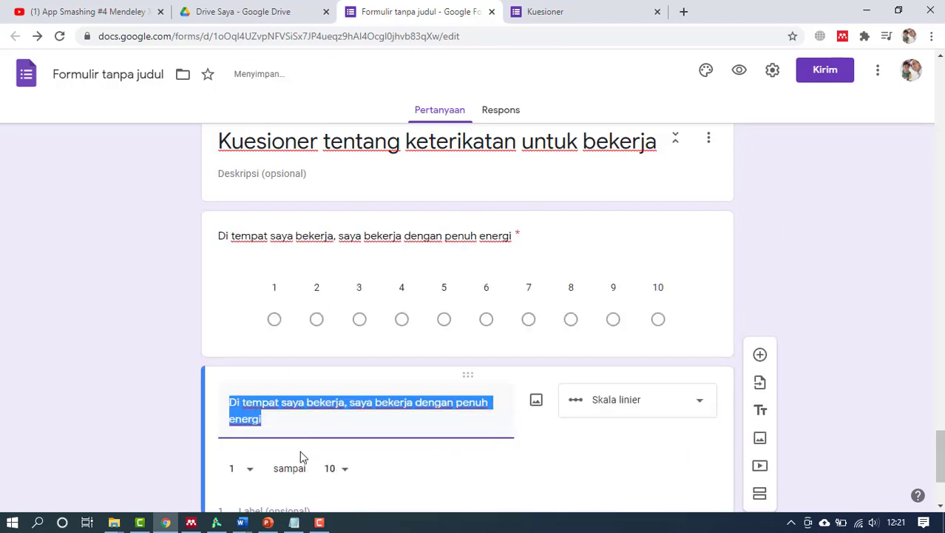
{"action": "left_click", "coordinate": [241, 522]}
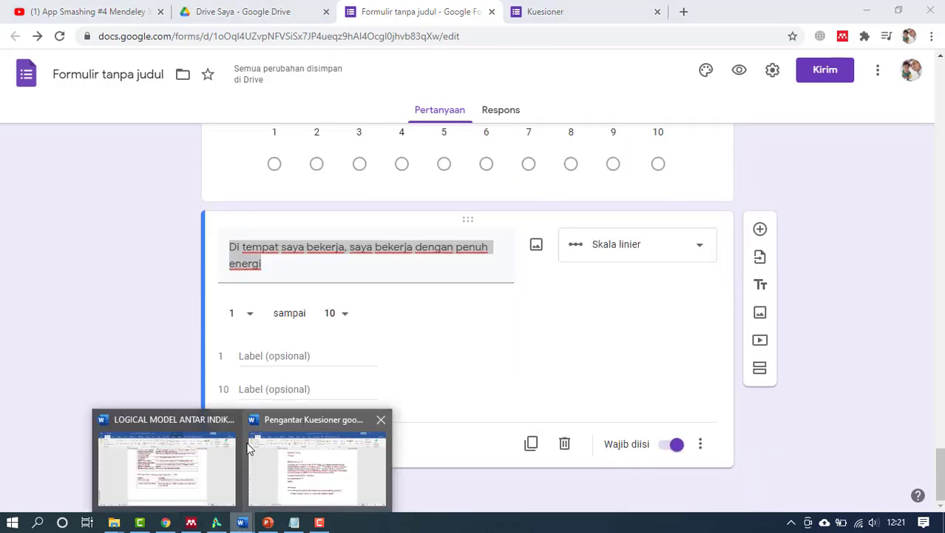
{"action": "left_click", "coordinate": [220, 459]}
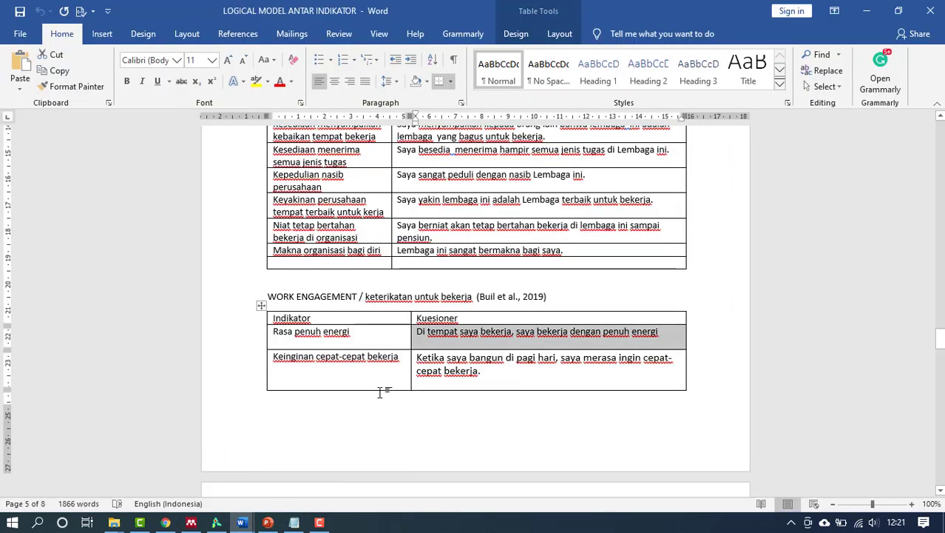
{"action": "triple_click", "coordinate": [422, 361]}
{"action": "right_click", "coordinate": [436, 361]}
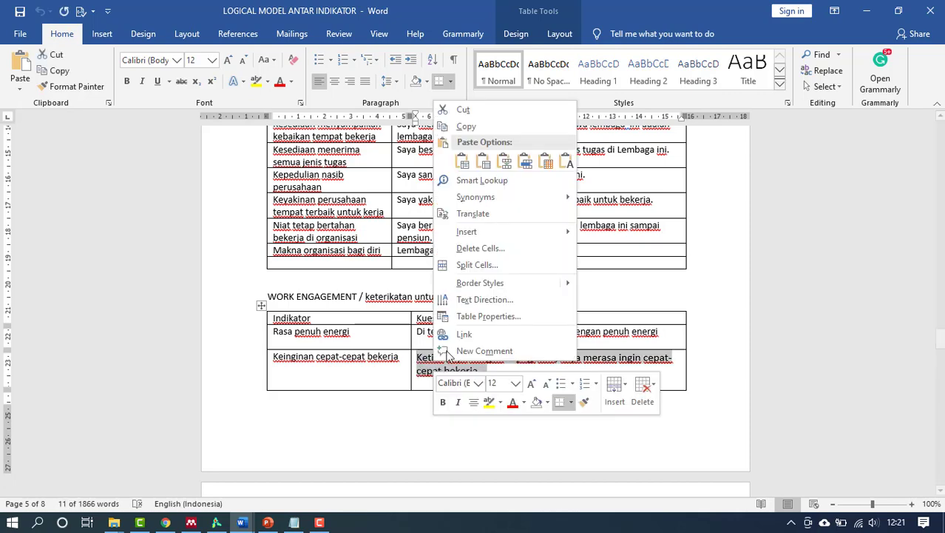
{"action": "left_click", "coordinate": [459, 127]}
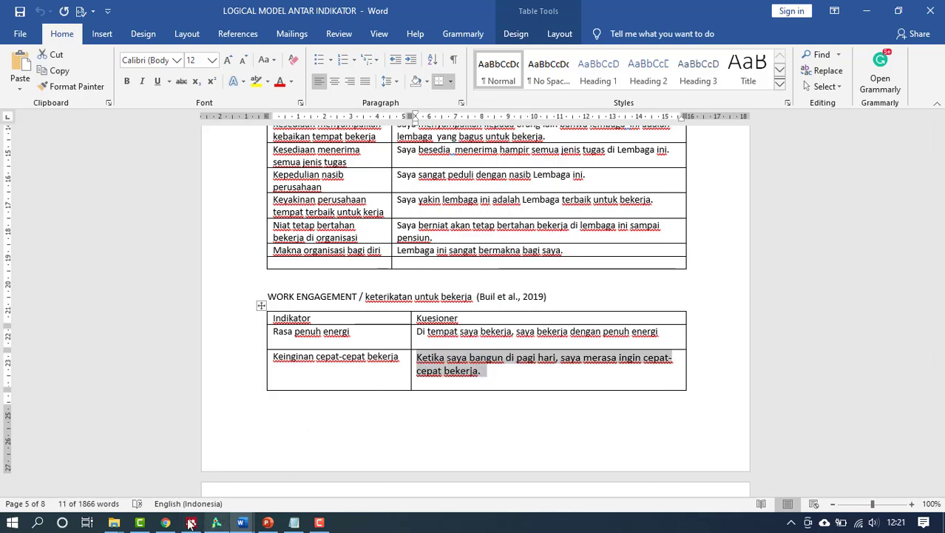
Step: In Google Forms, replace the duplicated question's title with "Ketika saya bangun di pagi hari, saya merasa ingin cepat-cepat bekerja."
{"action": "left_click", "coordinate": [165, 523]}
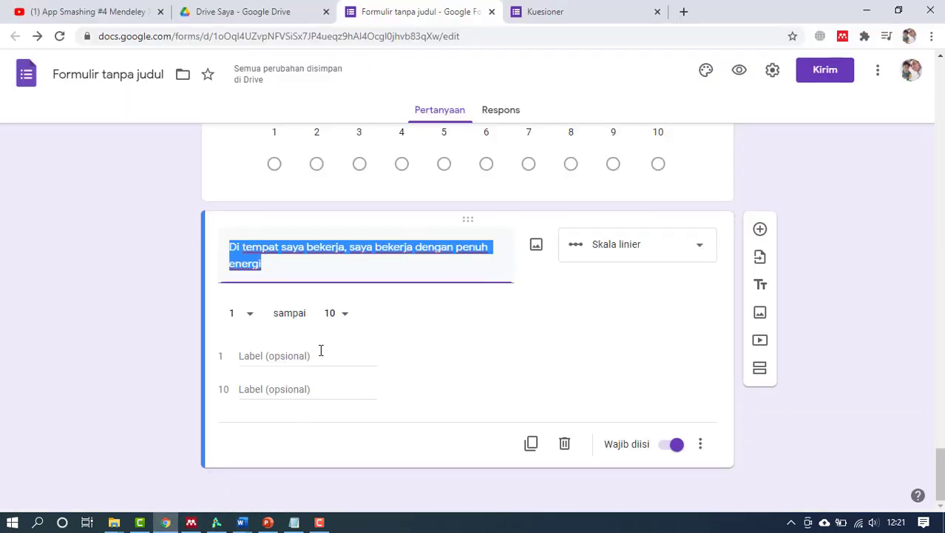
{"action": "right_click", "coordinate": [297, 244]}
{"action": "left_click", "coordinate": [339, 310]}
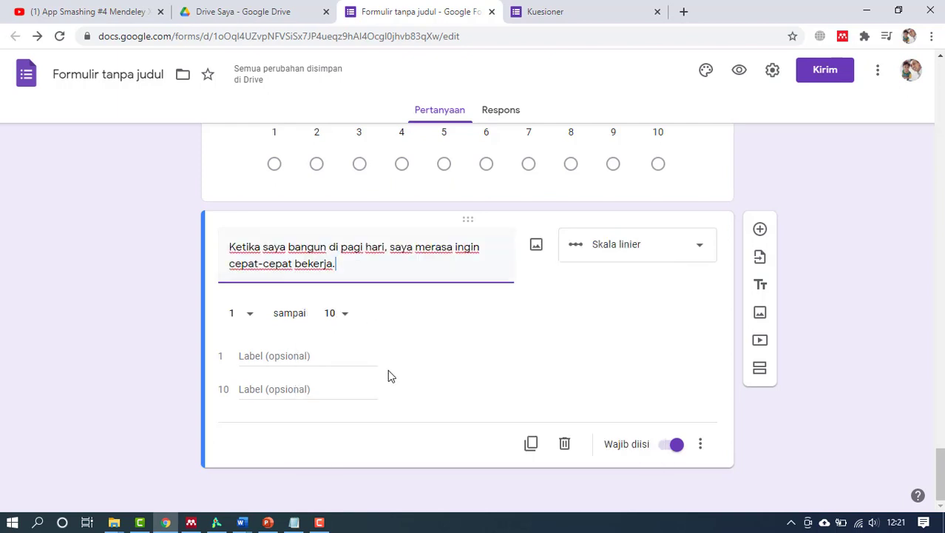
Step: Duplicate the last question and copy the dedication statement, "Saya memiliki dedikasi yang kuat pada lembaga tempat saya bekerja.", from the Word table
{"action": "left_click", "coordinate": [531, 443]}
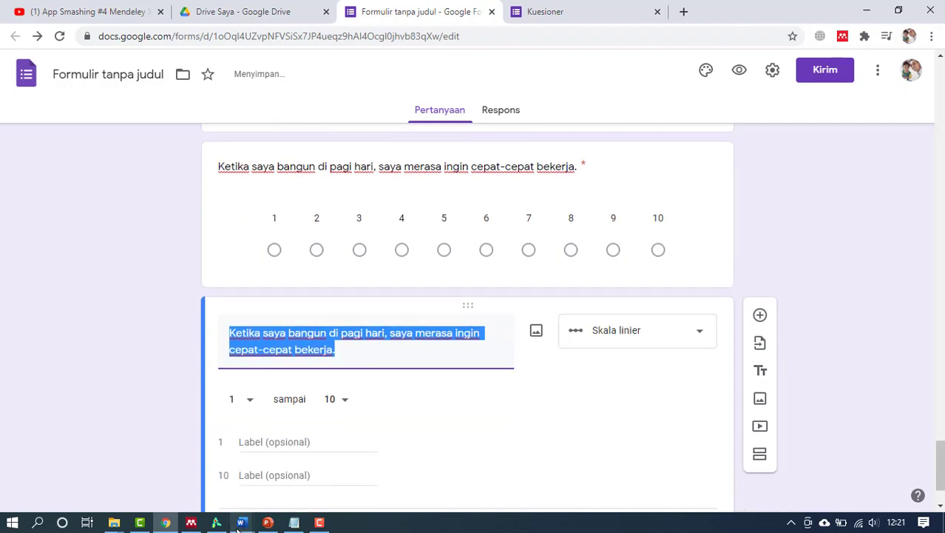
{"action": "mouse_move", "coordinate": [242, 522]}
{"action": "left_click", "coordinate": [226, 453]}
{"action": "scroll", "coordinate": [423, 387], "scroll_direction": "down", "scroll_amount": 4}
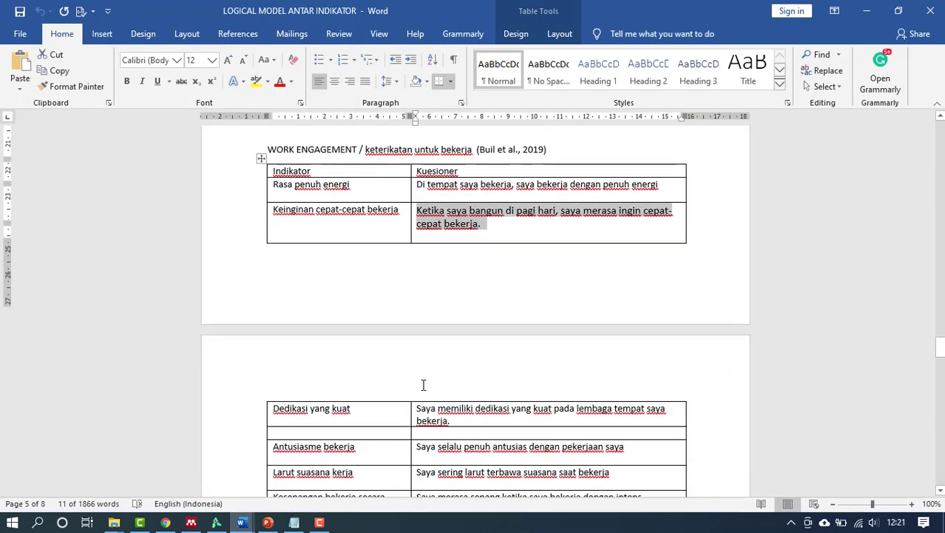
{"action": "triple_click", "coordinate": [419, 389]}
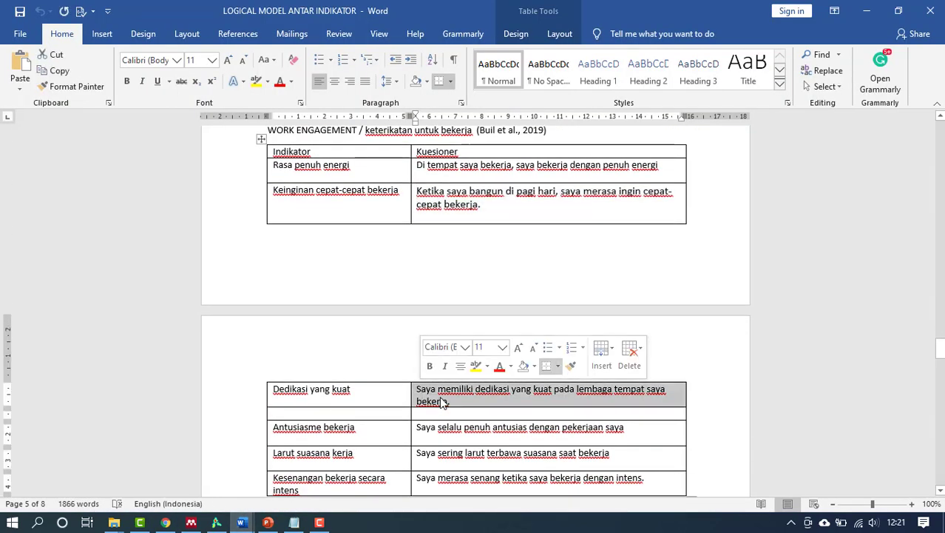
{"action": "right_click", "coordinate": [443, 401]}
{"action": "left_click", "coordinate": [463, 230]}
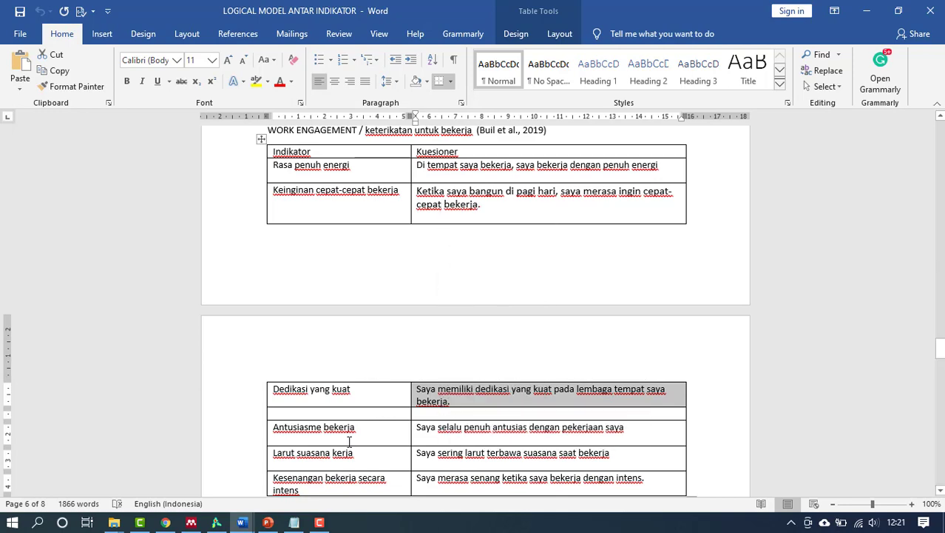
Step: In Google Forms, replace the duplicated question's title with "Saya memiliki dedikasi yang kuat pada lembaga tempat saya bekerja."
{"action": "left_click", "coordinate": [166, 522]}
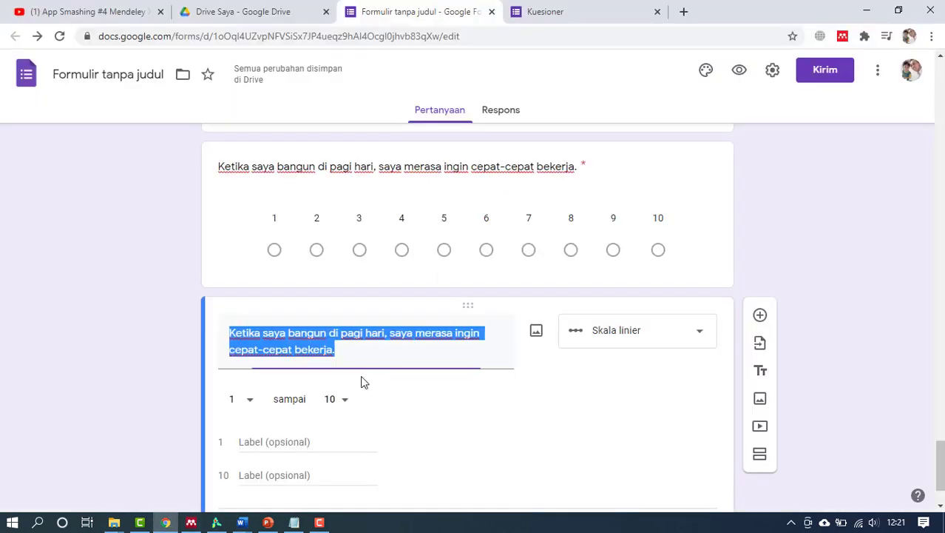
{"action": "right_click", "coordinate": [355, 336]}
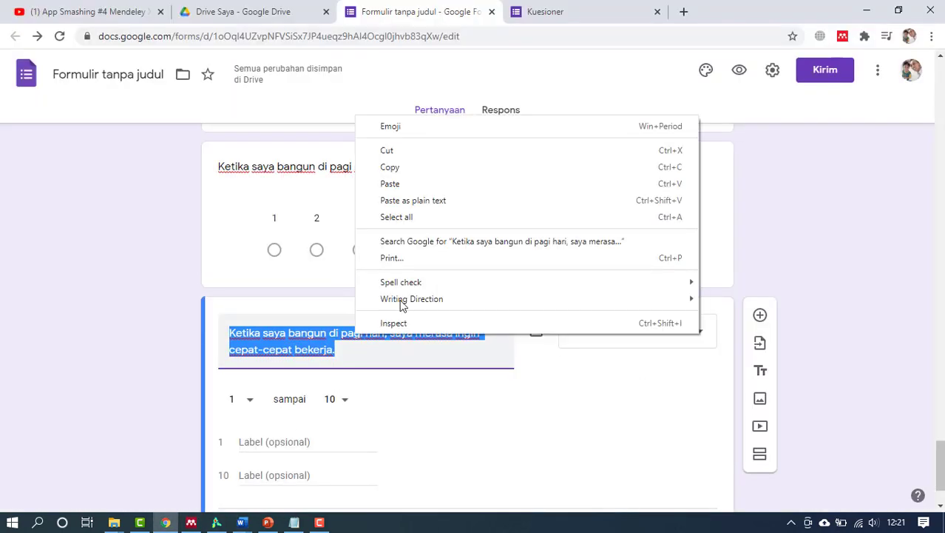
{"action": "left_click", "coordinate": [401, 183]}
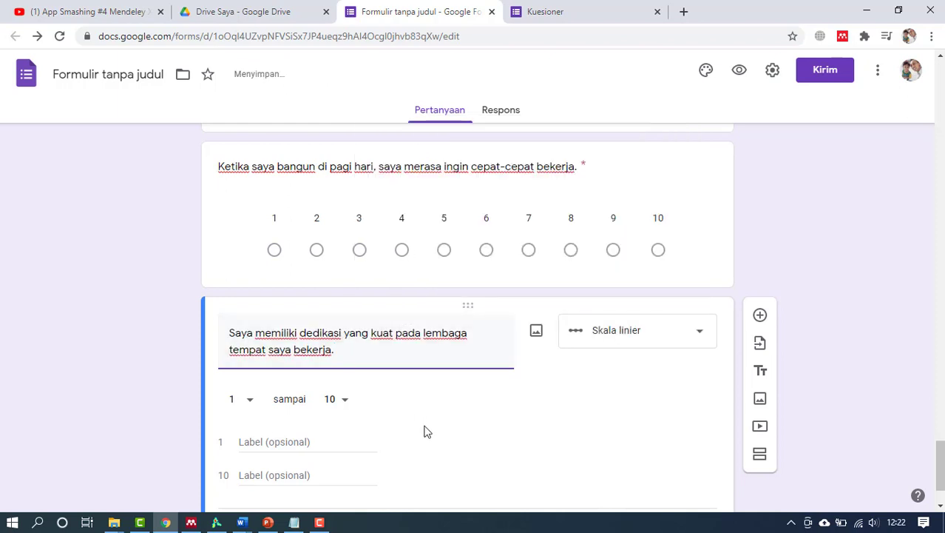
Step: Duplicate the dedication question and copy the enthusiasm statement, "Saya selalu penuh antusias dengan pekerjaan saya", from the Word table
{"action": "scroll", "coordinate": [427, 431], "scroll_direction": "down", "scroll_amount": 1}
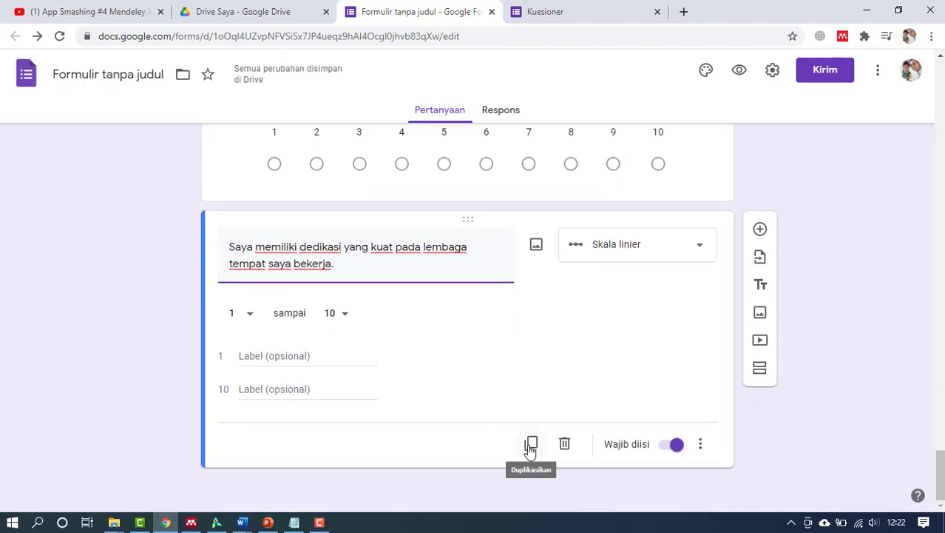
{"action": "left_click", "coordinate": [531, 444]}
{"action": "mouse_move", "coordinate": [247, 524]}
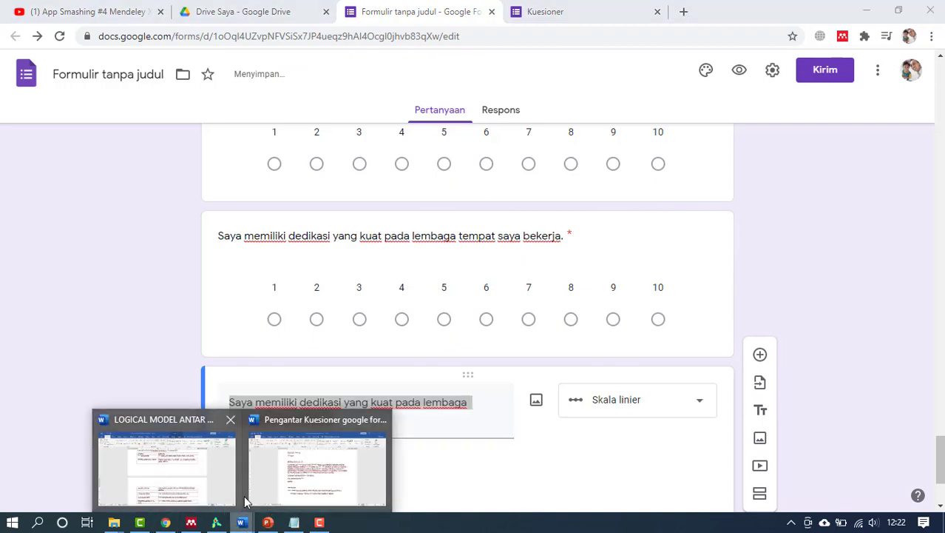
{"action": "left_click", "coordinate": [228, 485]}
{"action": "scroll", "coordinate": [406, 380], "scroll_direction": "down", "scroll_amount": 3}
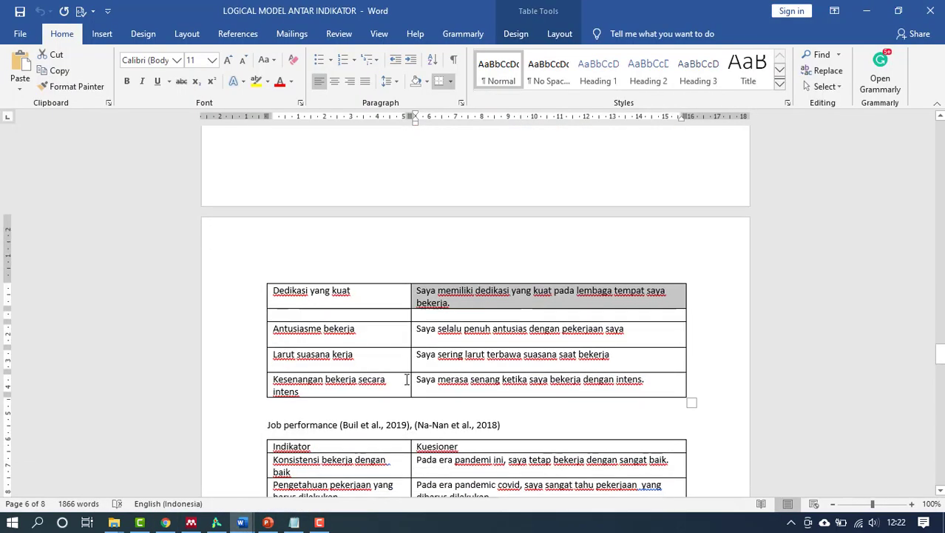
{"action": "triple_click", "coordinate": [425, 330]}
{"action": "right_click", "coordinate": [433, 335]}
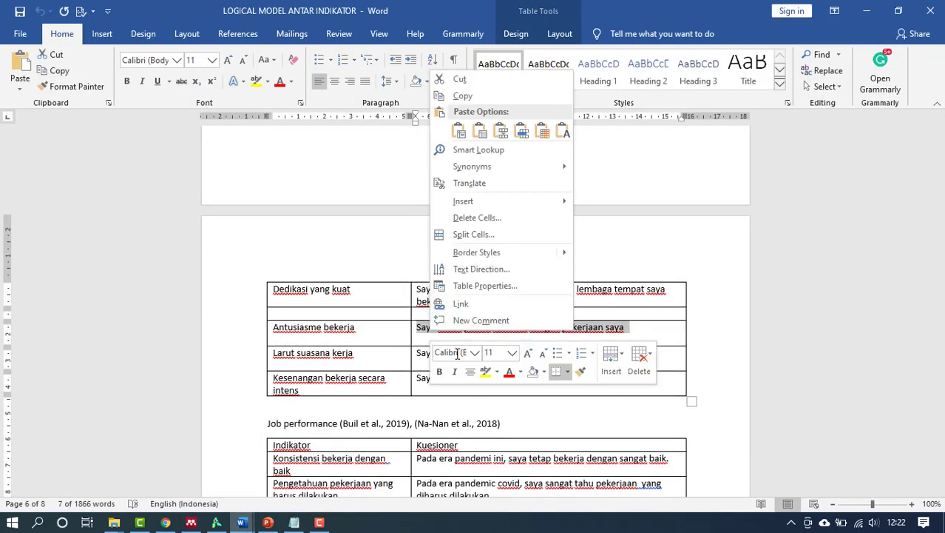
{"action": "left_click", "coordinate": [463, 96]}
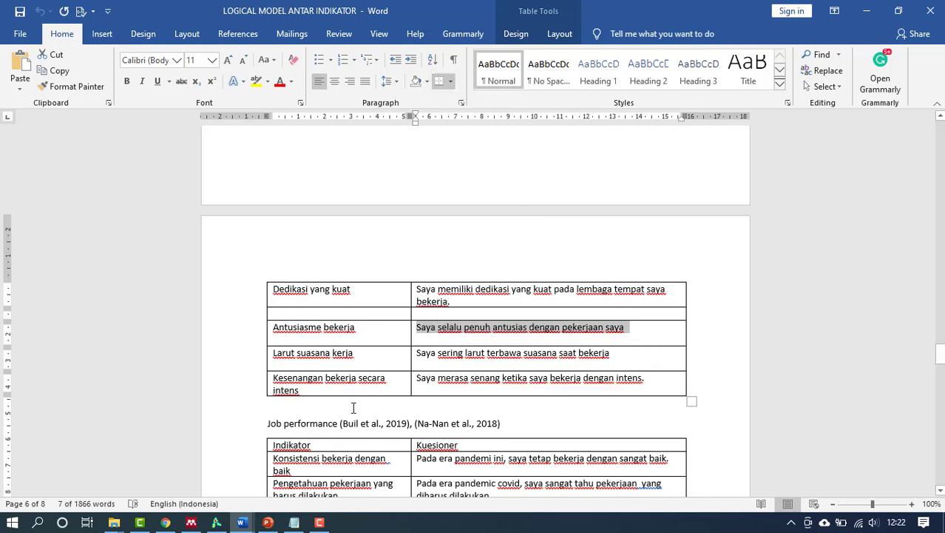
Step: In Google Forms, replace the duplicated question's title with "Saya selalu penuh antusias dengan pekerjaan saya" and end it with a period
{"action": "left_click", "coordinate": [164, 522]}
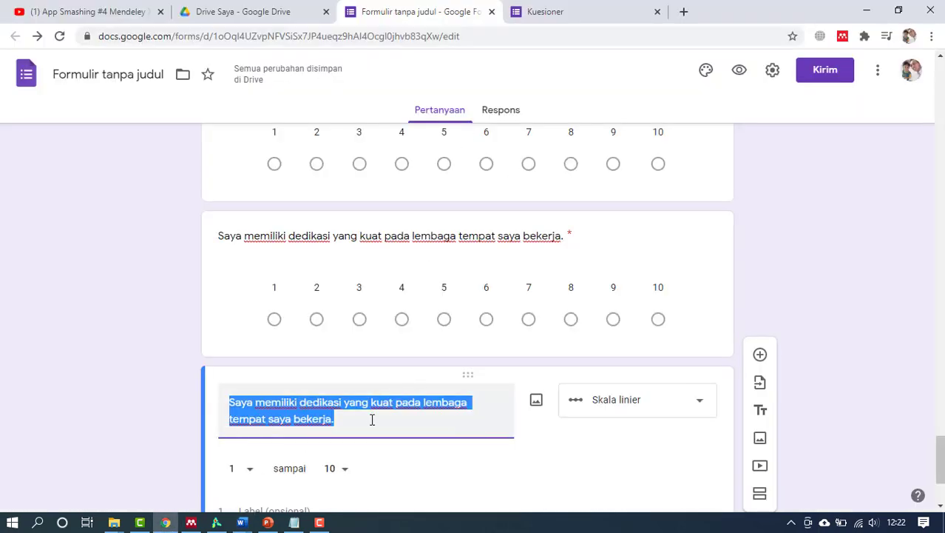
{"action": "right_click", "coordinate": [371, 402]}
{"action": "left_click", "coordinate": [416, 255]}
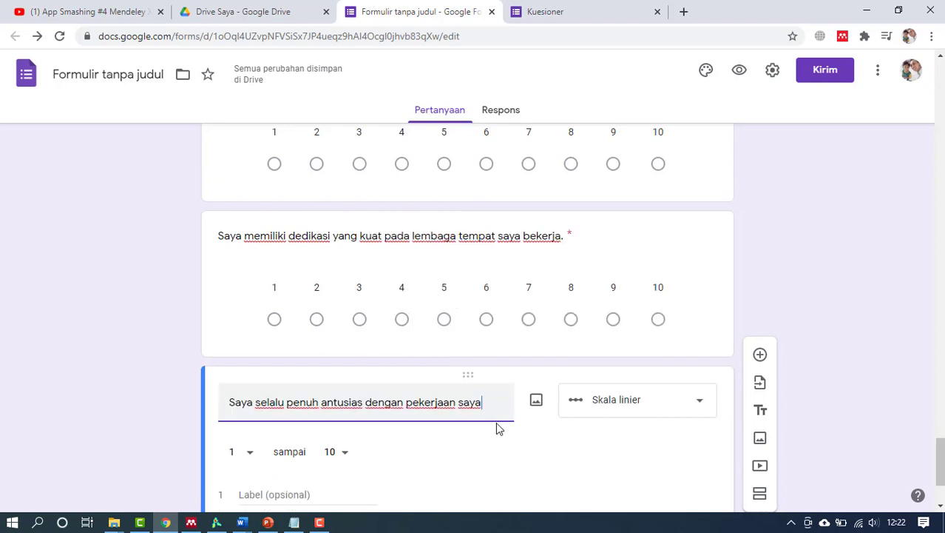
{"action": "scroll", "coordinate": [498, 429], "scroll_direction": "down", "scroll_amount": 1}
{"action": "type", "text": "."}
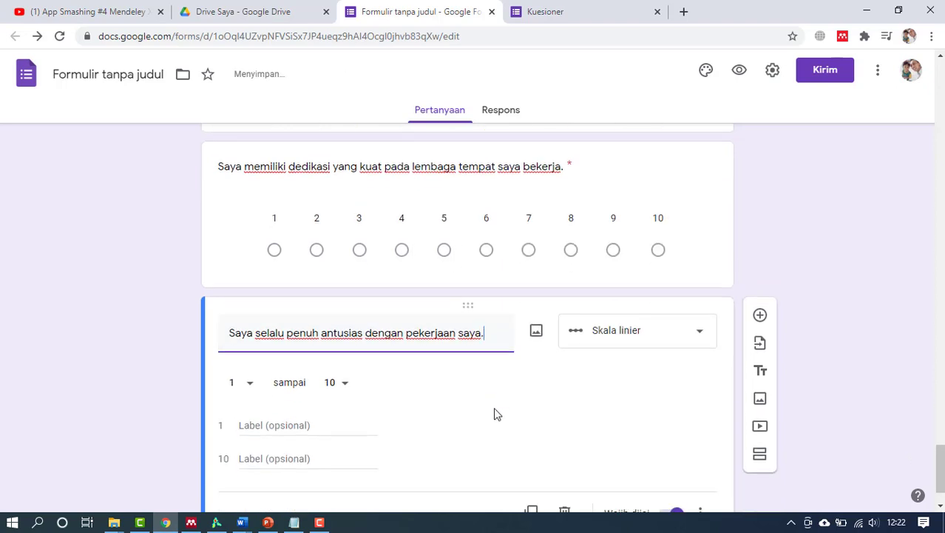
Step: Duplicate the enthusiasm question and copy the statement "Saya sering larut terbawa suasana saat bekerja" from the Word table
{"action": "scroll", "coordinate": [459, 355], "scroll_direction": "down", "scroll_amount": 1}
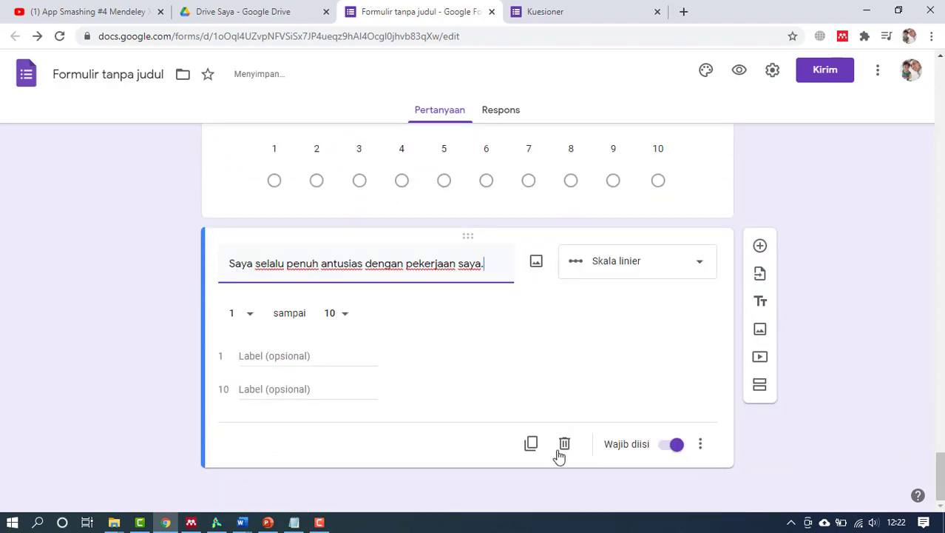
{"action": "left_click", "coordinate": [531, 444]}
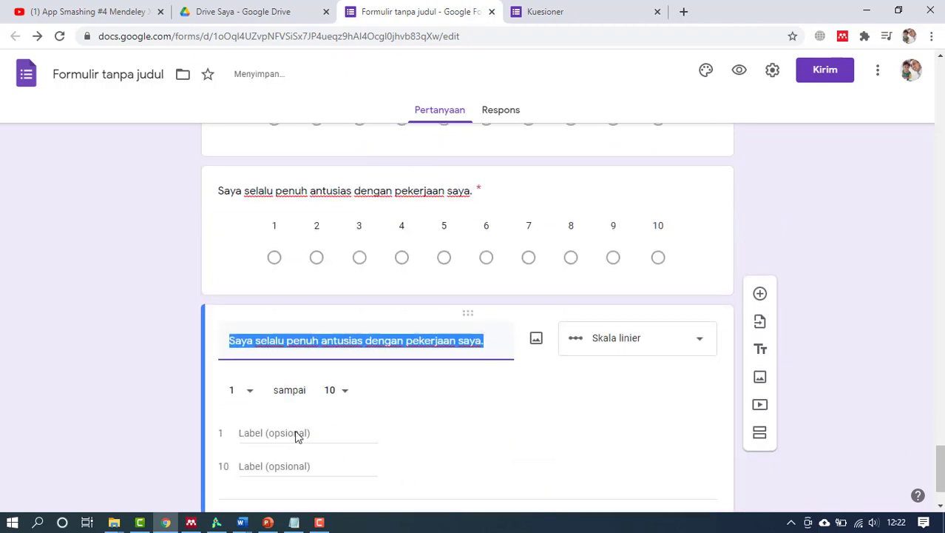
{"action": "mouse_move", "coordinate": [238, 524]}
{"action": "left_click", "coordinate": [219, 472]}
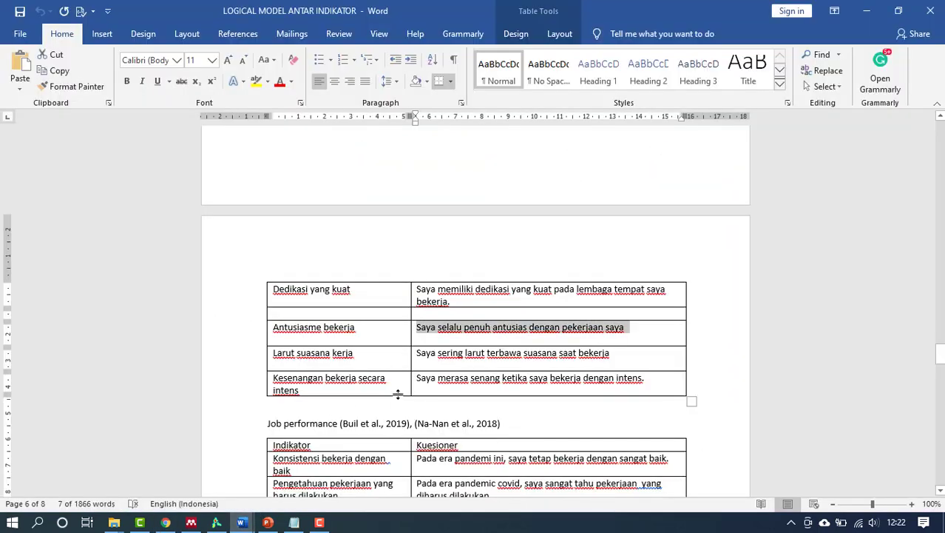
{"action": "triple_click", "coordinate": [424, 354]}
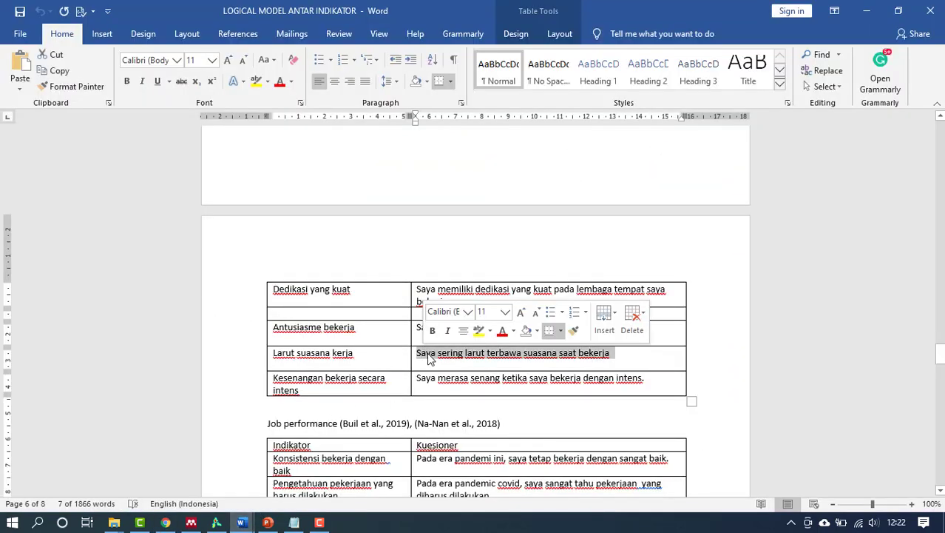
{"action": "right_click", "coordinate": [430, 357]}
{"action": "left_click", "coordinate": [462, 119]}
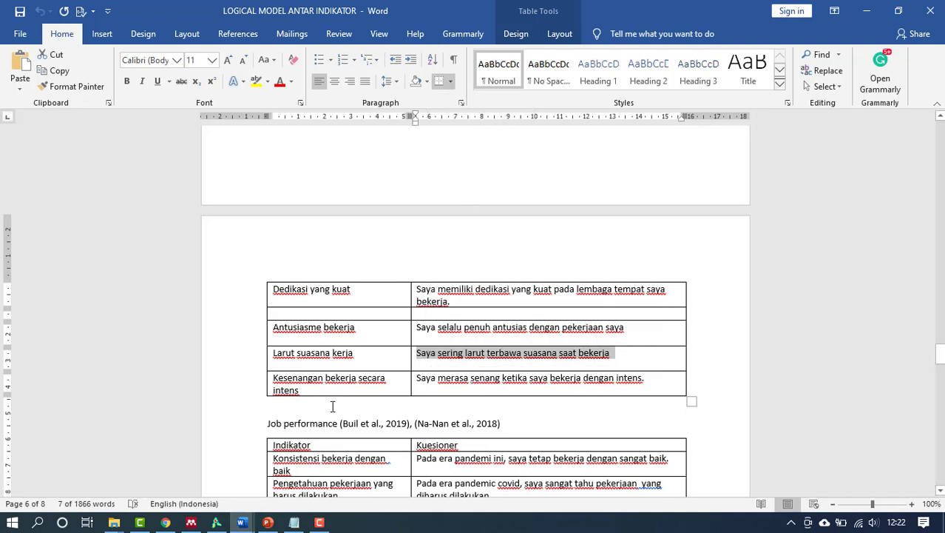
Step: In Google Forms, replace the duplicated question's title with "Saya sering larut terbawa suasana saat bekerja" and end it with a period
{"action": "left_click", "coordinate": [163, 524]}
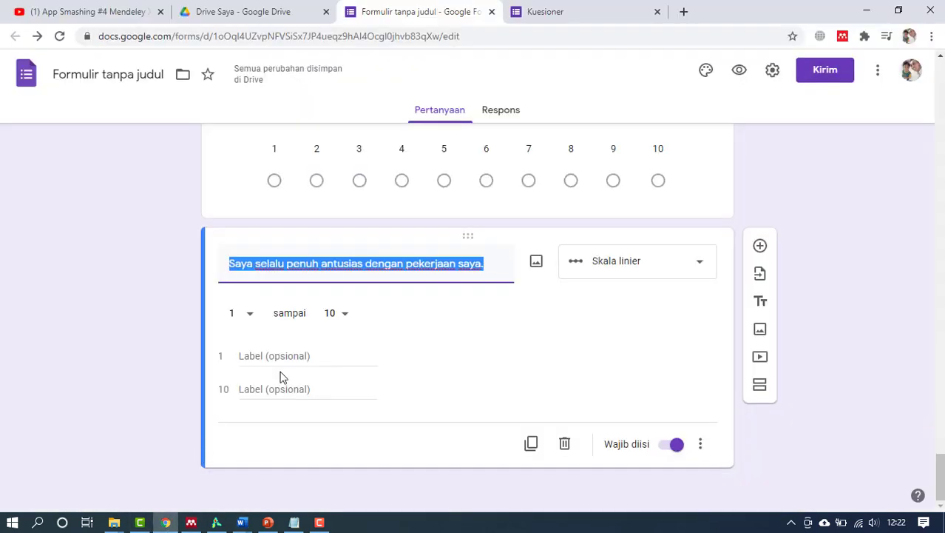
{"action": "right_click", "coordinate": [336, 265]}
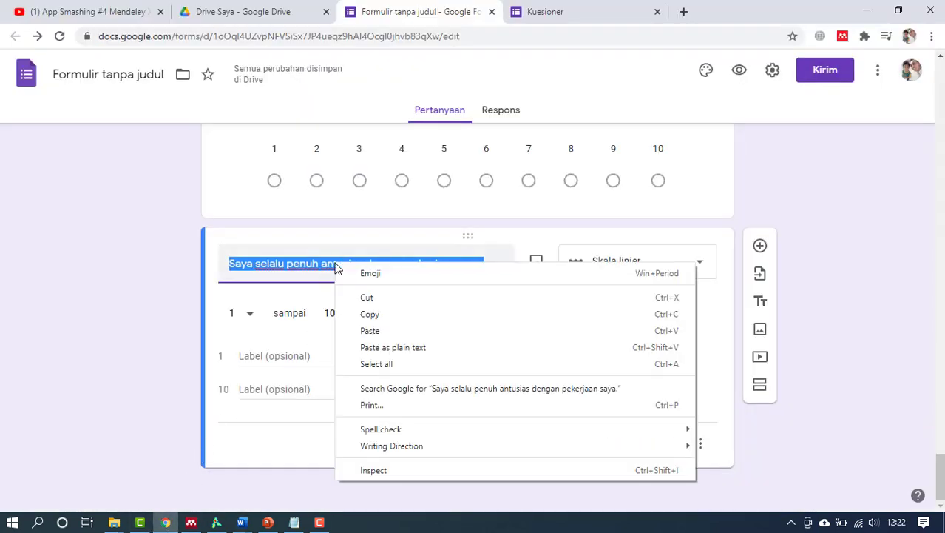
{"action": "left_click", "coordinate": [378, 330]}
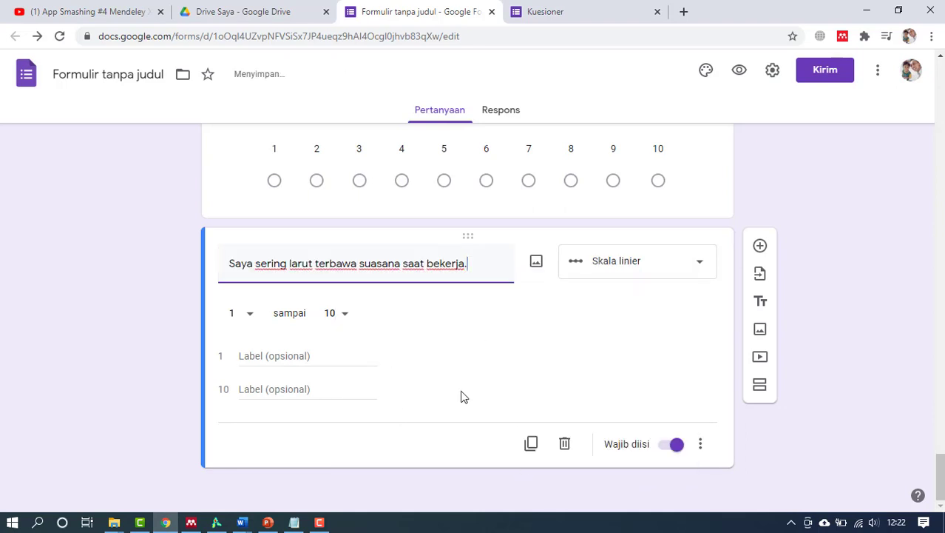
Step: Duplicate the last question and copy the statement "Saya merasa senang ketika saya bekerja dengan intens." from the Word table
{"action": "left_click", "coordinate": [531, 445]}
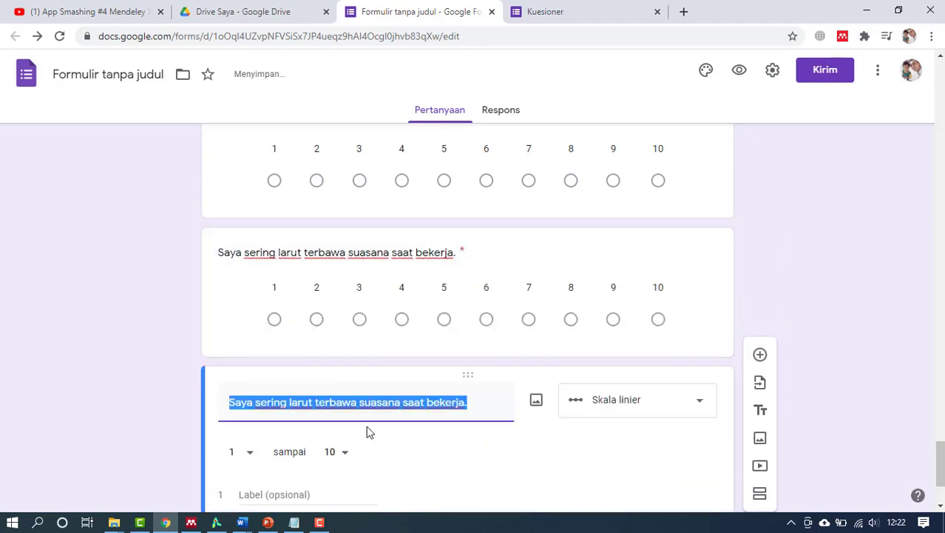
{"action": "left_click", "coordinate": [247, 527]}
{"action": "left_click", "coordinate": [230, 483]}
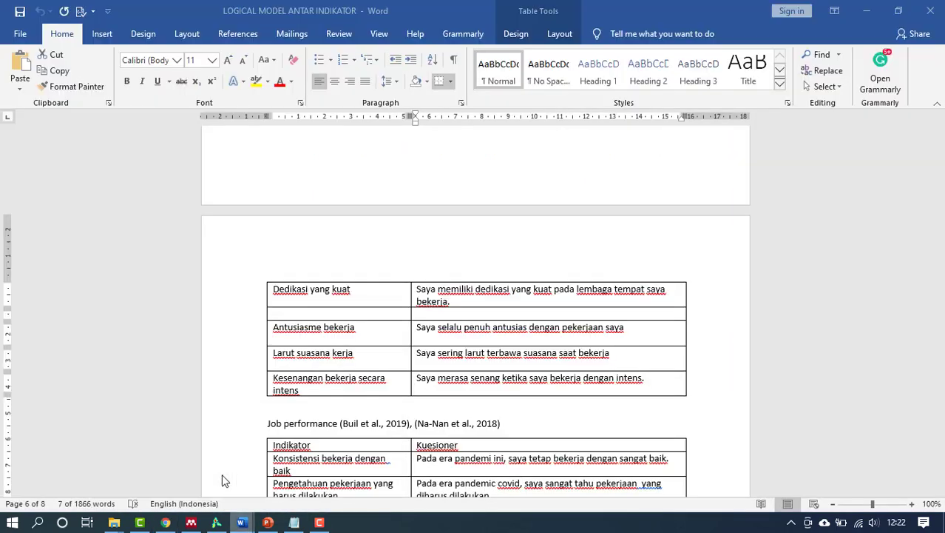
{"action": "triple_click", "coordinate": [433, 377]}
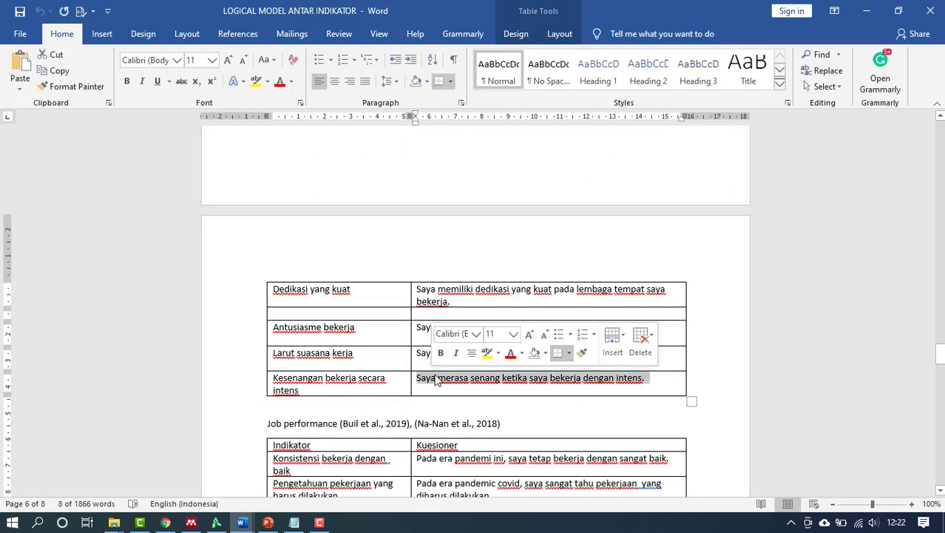
{"action": "right_click", "coordinate": [435, 377]}
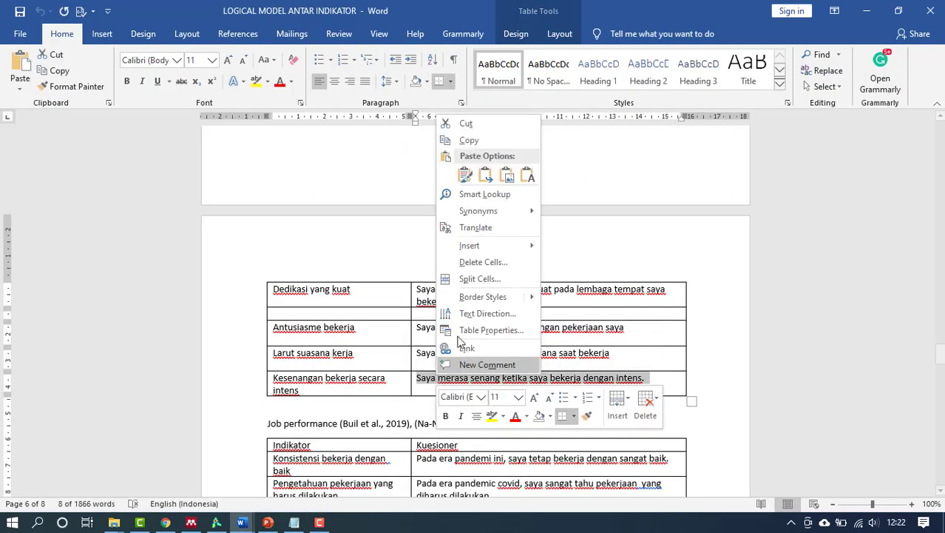
{"action": "left_click", "coordinate": [471, 142]}
Step: In Google Forms, replace the duplicated question's title with "Saya merasa senang ketika saya bekerja dengan intens."
{"action": "left_click", "coordinate": [166, 522]}
{"action": "triple_click", "coordinate": [252, 405]}
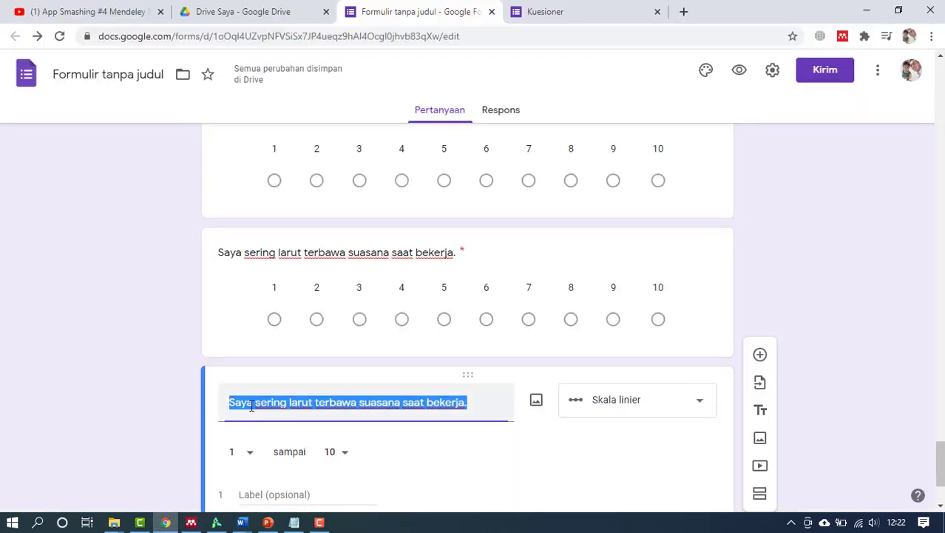
{"action": "right_click", "coordinate": [263, 406]}
{"action": "left_click", "coordinate": [291, 257]}
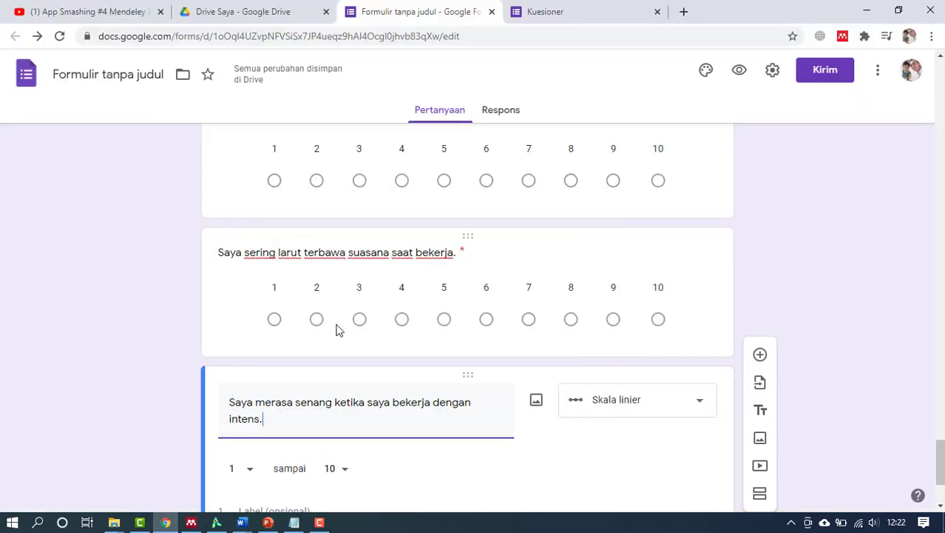
{"action": "scroll", "coordinate": [396, 458], "scroll_direction": "down", "scroll_amount": 2}
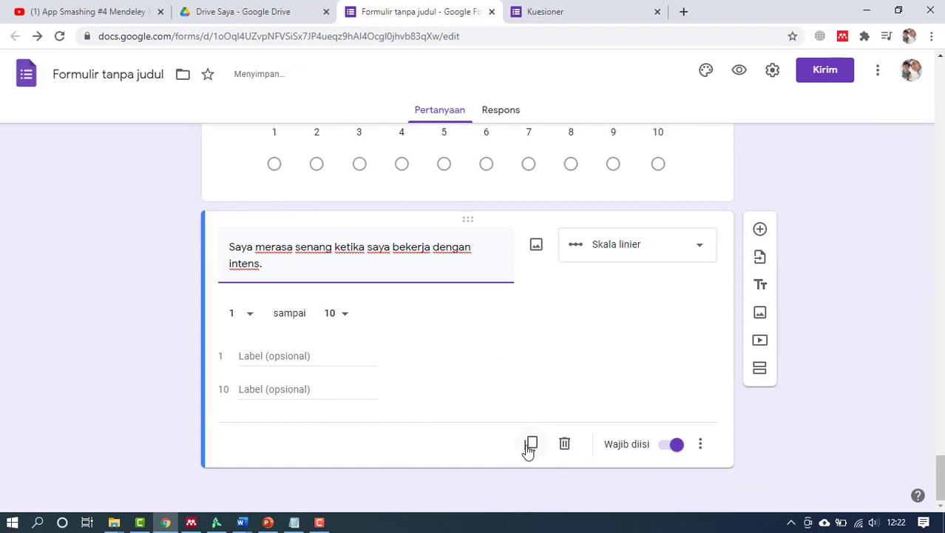
{"action": "left_click", "coordinate": [531, 444]}
{"action": "mouse_move", "coordinate": [244, 521]}
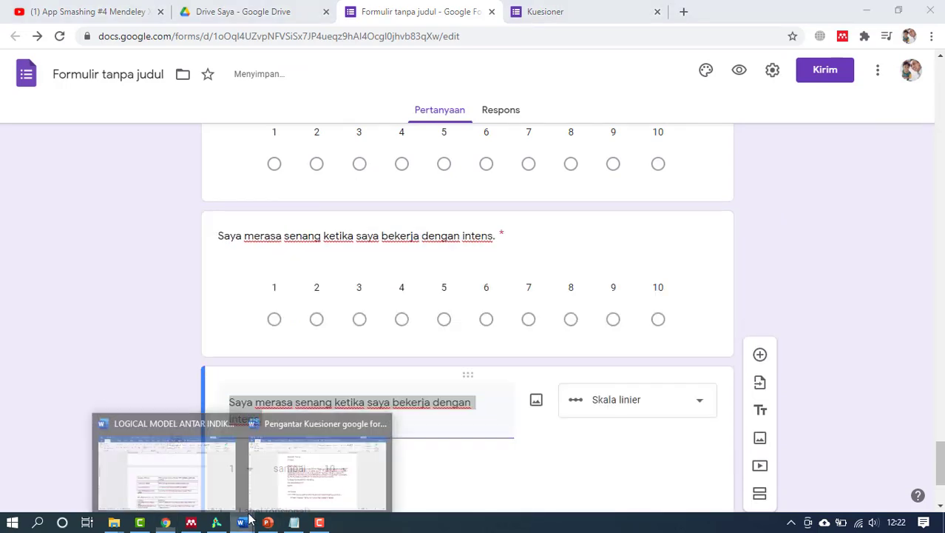
{"action": "left_click", "coordinate": [295, 458]}
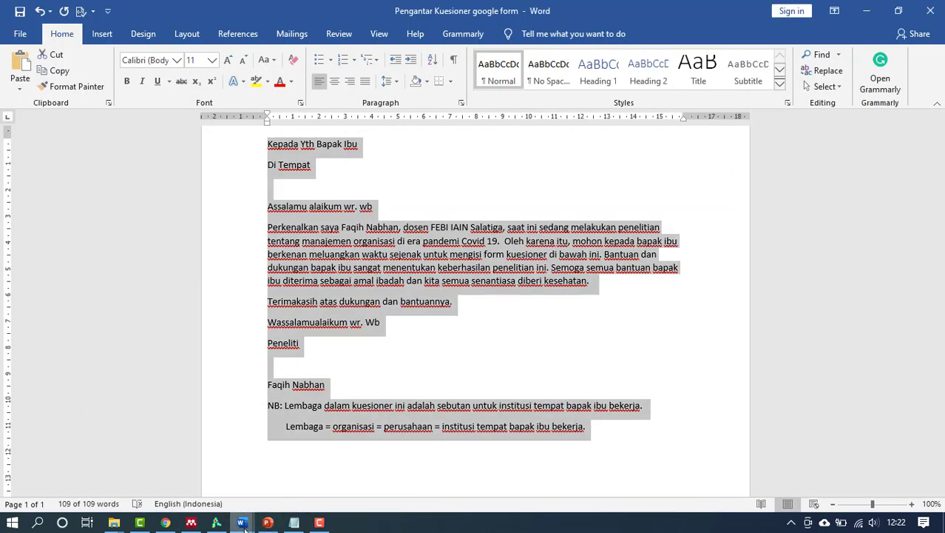
{"action": "left_click", "coordinate": [213, 492]}
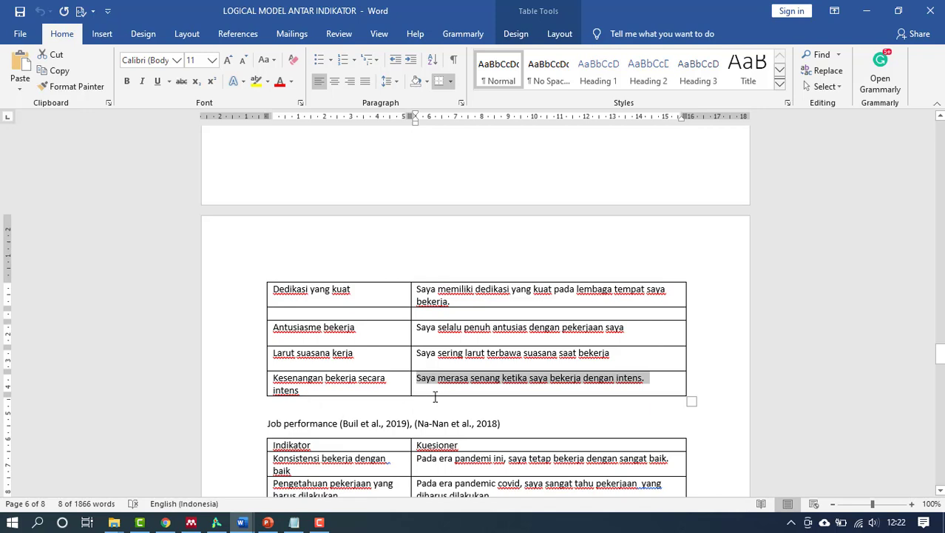
{"action": "left_click", "coordinate": [165, 522]}
{"action": "scroll", "coordinate": [596, 422], "scroll_direction": "down", "scroll_amount": 2}
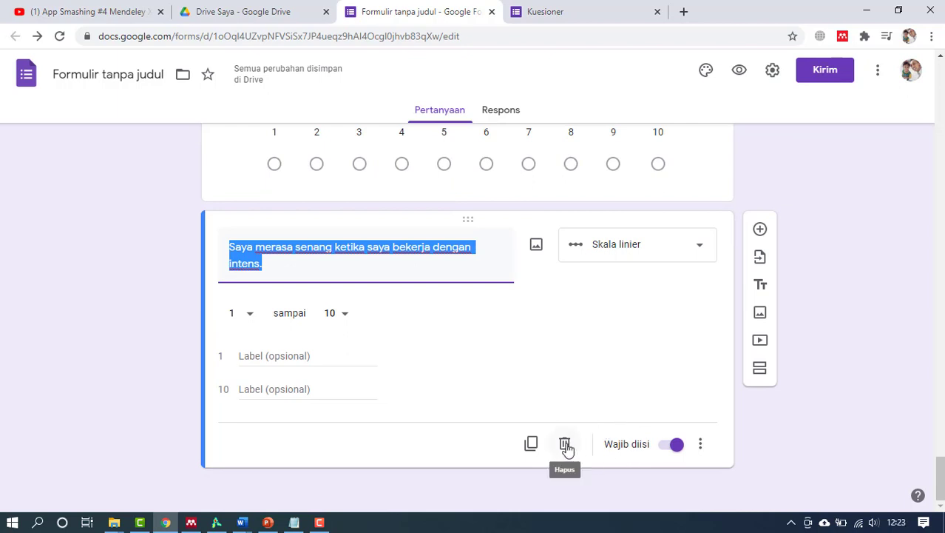
{"action": "scroll", "coordinate": [498, 392], "scroll_direction": "up", "scroll_amount": 3}
{"action": "scroll", "coordinate": [499, 403], "scroll_direction": "down", "scroll_amount": 3}
{"action": "left_click", "coordinate": [564, 444]}
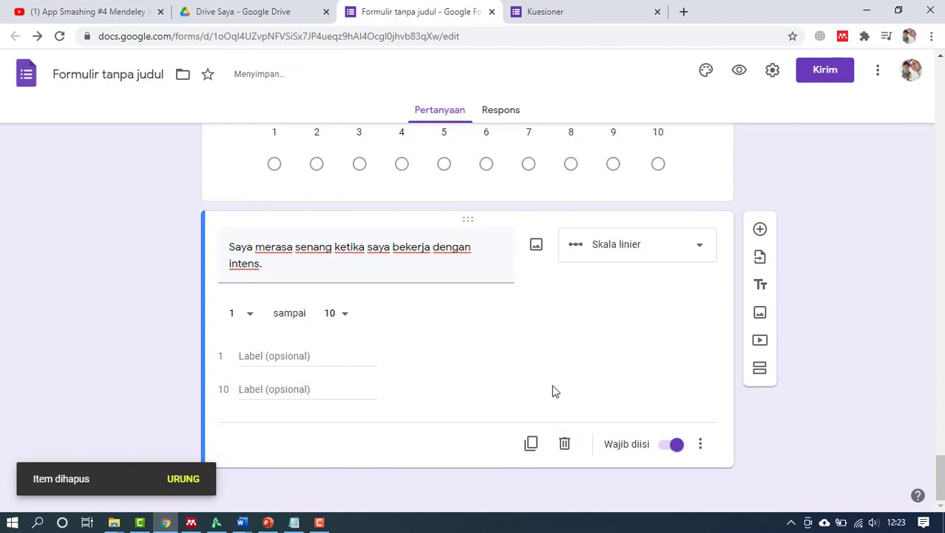
Step: Add a new section after the last question and title it "Kuesioner tentang kinerja", consulting the Word job performance table
{"action": "left_click", "coordinate": [760, 372]}
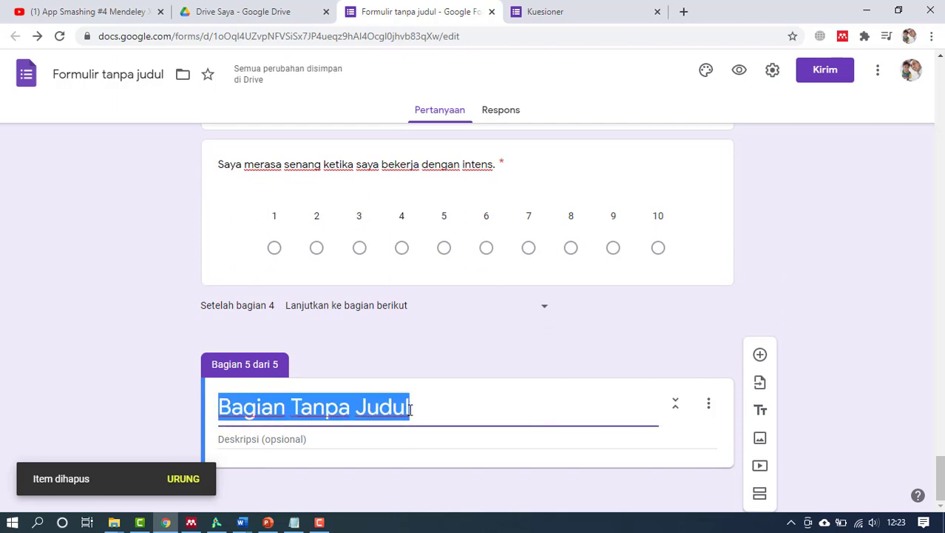
{"action": "type", "text": "Kues"}
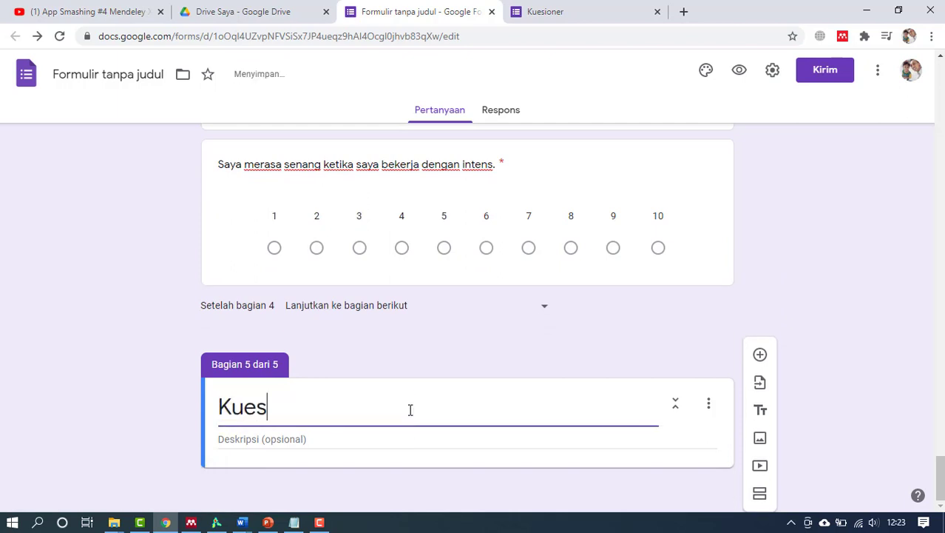
{"action": "type", "text": "ioner tentang"}
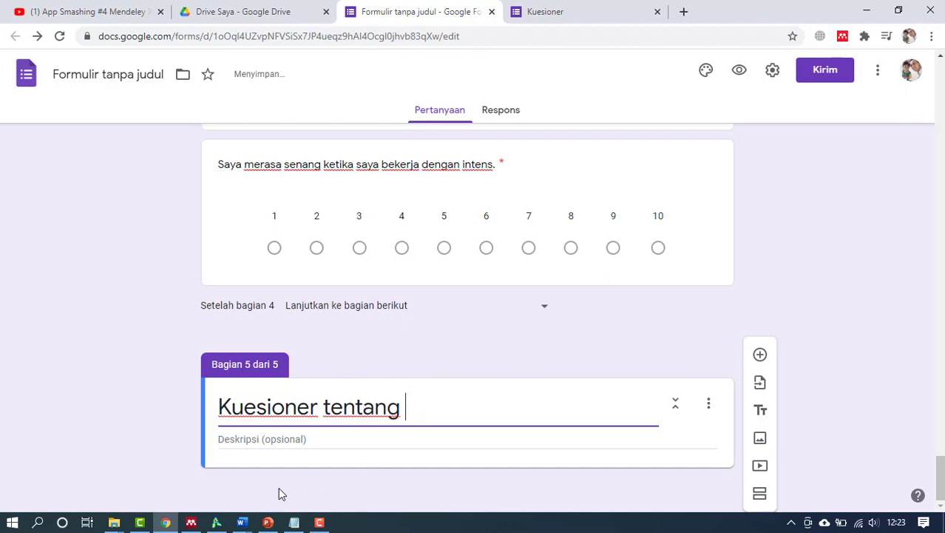
{"action": "mouse_move", "coordinate": [241, 526]}
{"action": "left_click", "coordinate": [224, 489]}
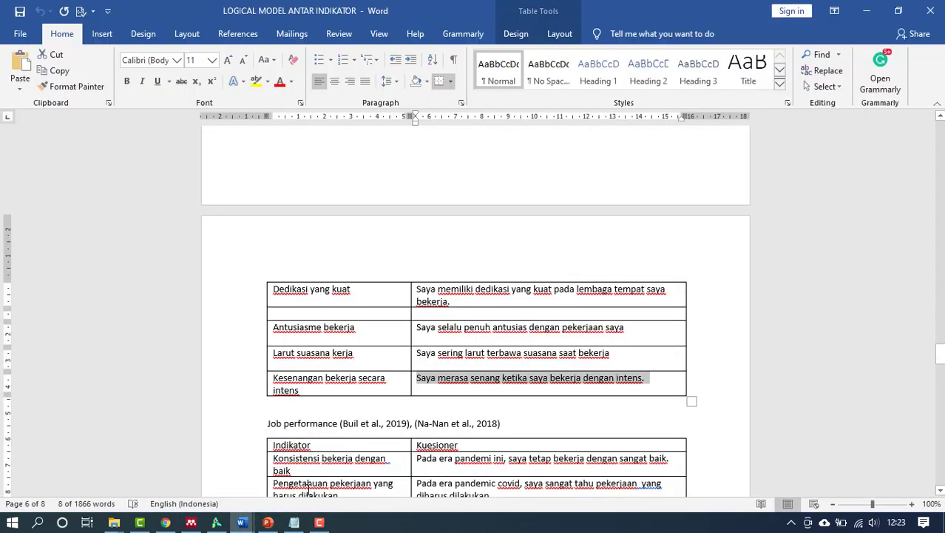
{"action": "scroll", "coordinate": [343, 436], "scroll_direction": "down", "scroll_amount": 12}
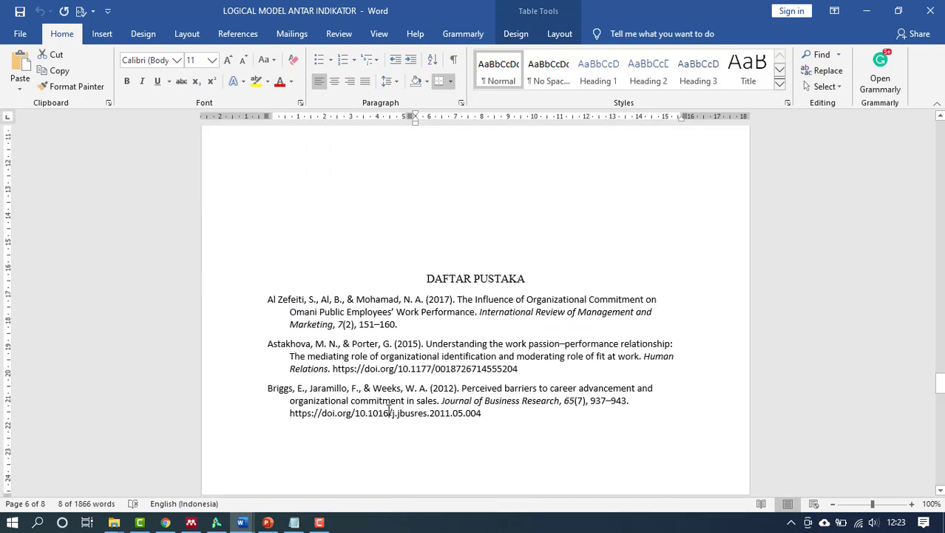
{"action": "scroll", "coordinate": [401, 402], "scroll_direction": "up", "scroll_amount": 7}
{"action": "scroll", "coordinate": [401, 402], "scroll_direction": "up", "scroll_amount": 1}
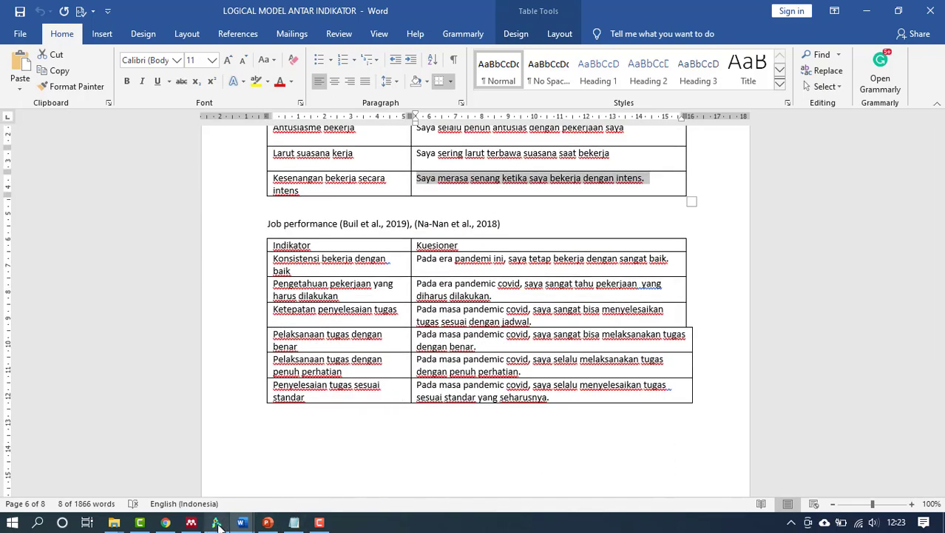
{"action": "left_click", "coordinate": [165, 523]}
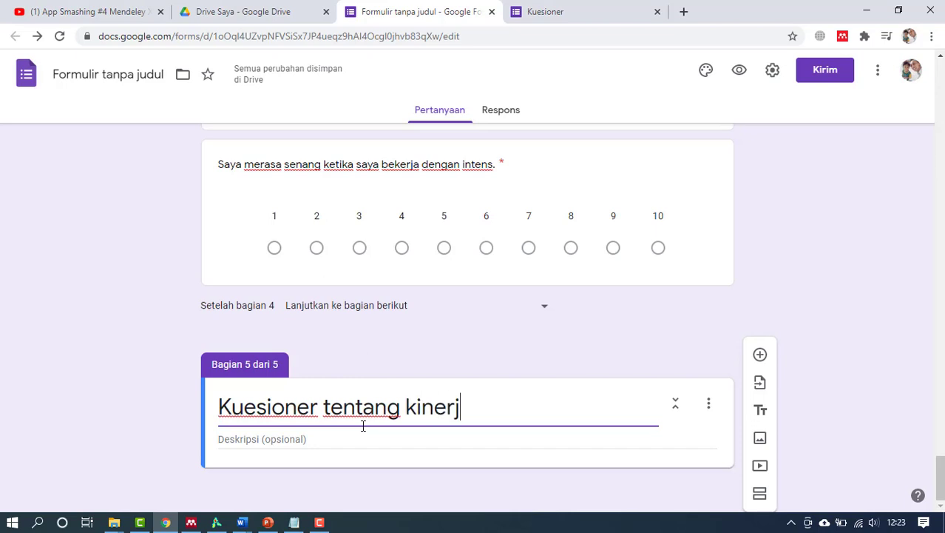
{"action": "type", "text": "a"}
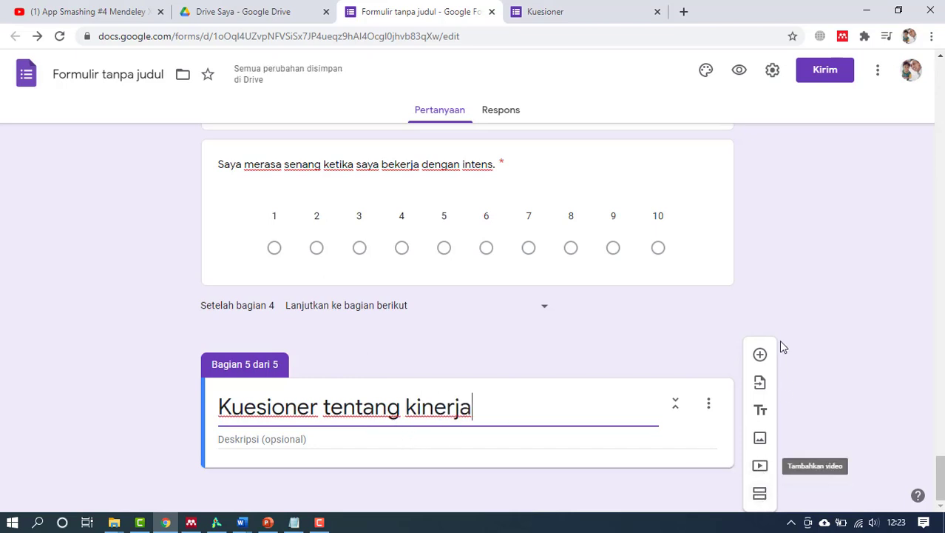
Step: Add a question to the performance section and copy "Pada era pandemi ini, saya tetap bekerja dengan sangat baik." from the Word job performance table
{"action": "left_click", "coordinate": [761, 356]}
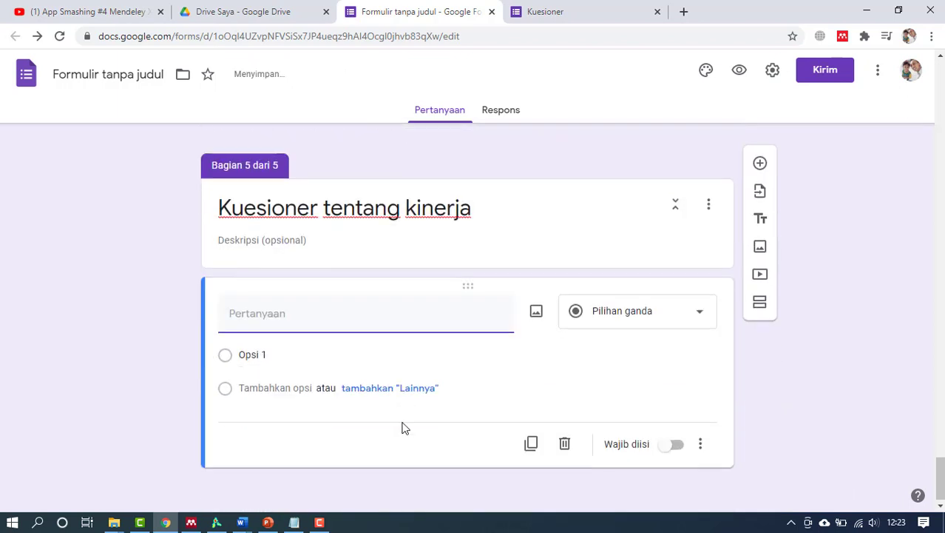
{"action": "left_click", "coordinate": [242, 522]}
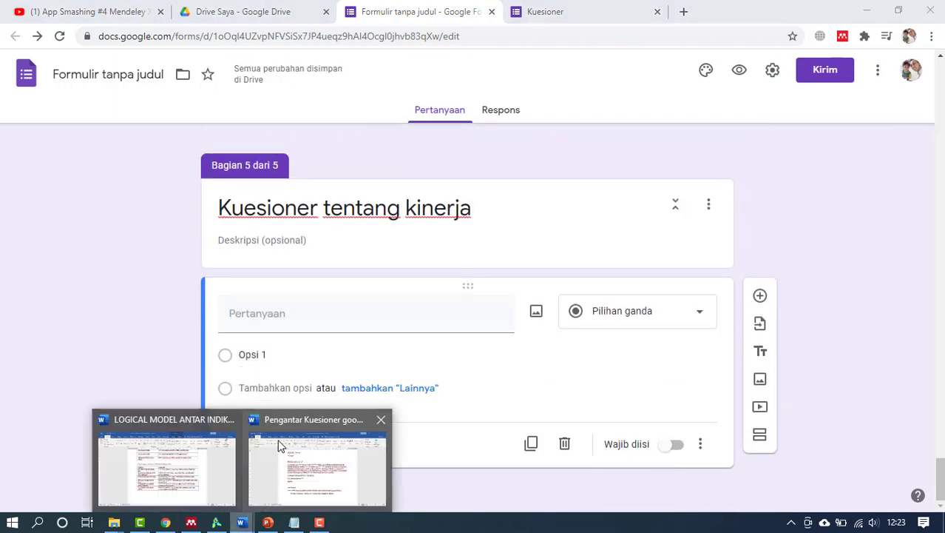
{"action": "left_click", "coordinate": [229, 461]}
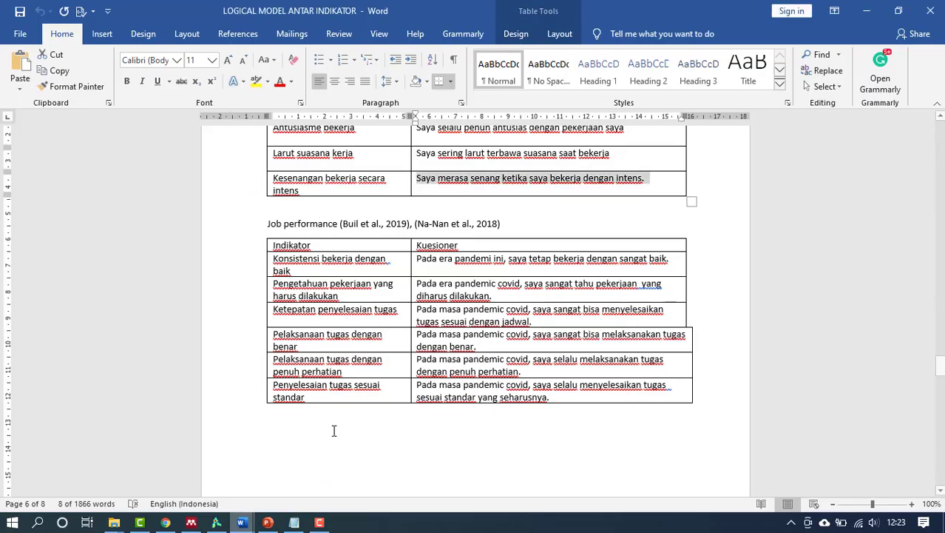
{"action": "double_click", "coordinate": [419, 259]}
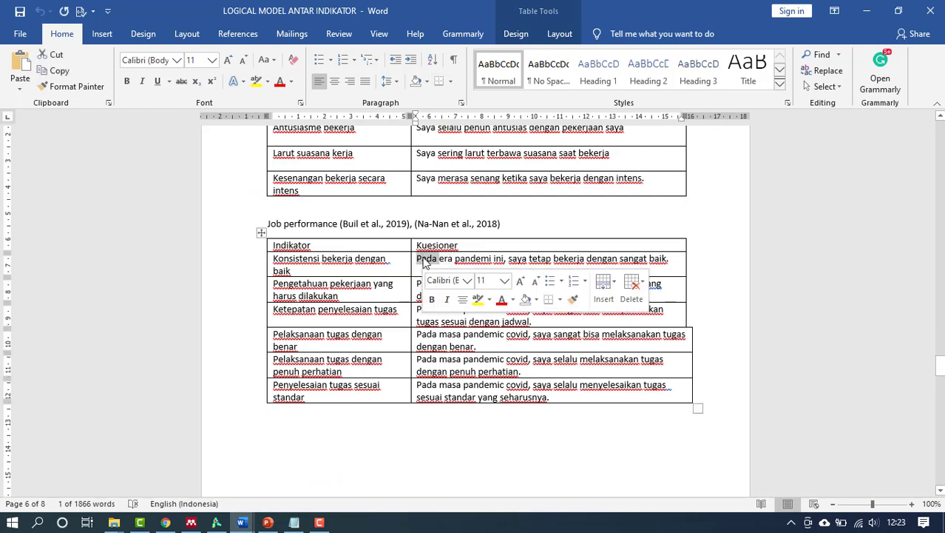
{"action": "triple_click", "coordinate": [424, 264]}
{"action": "right_click", "coordinate": [441, 267]}
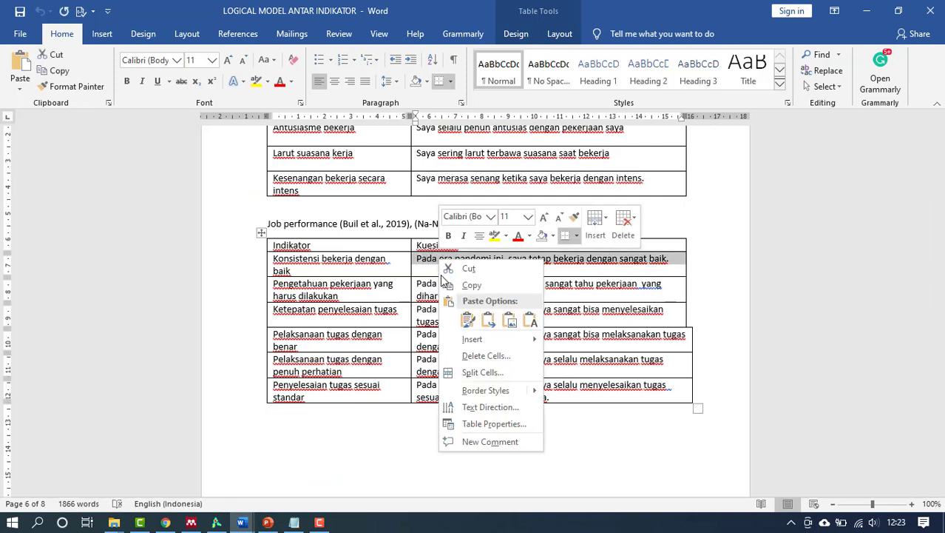
{"action": "left_click", "coordinate": [471, 285]}
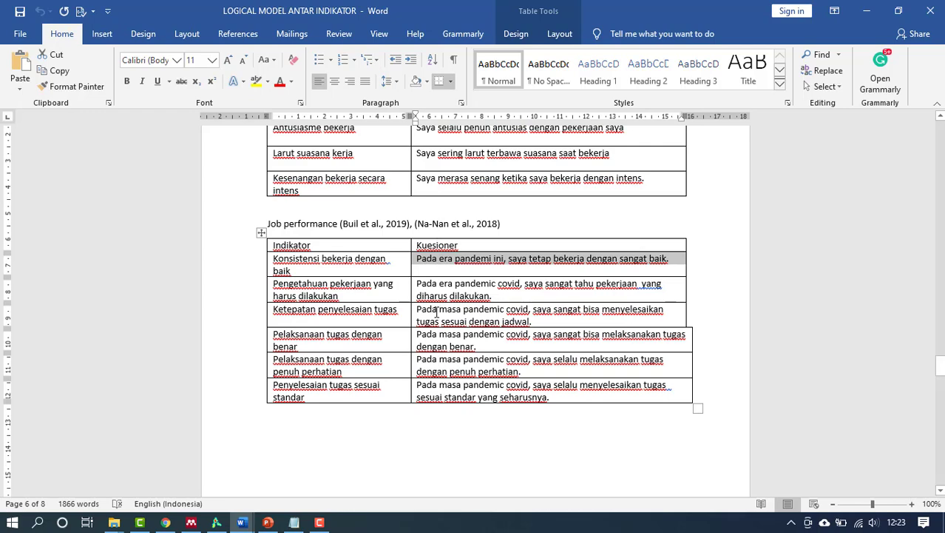
Step: In Google Forms, title the question "Pada era pandemi ini, saya tetap bekerja dengan sangat baik." and make it a required 1-to-10 linear scale
{"action": "left_click", "coordinate": [168, 523]}
{"action": "right_click", "coordinate": [304, 314]}
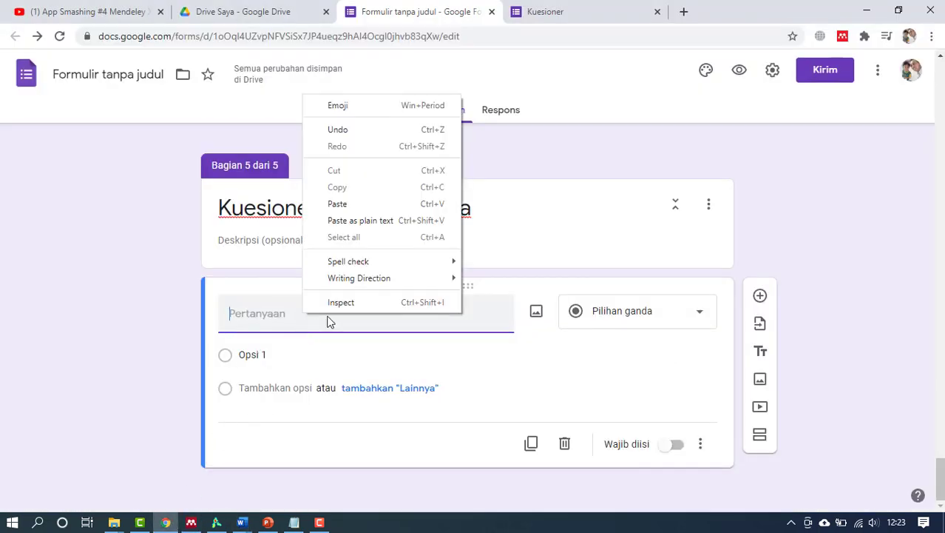
{"action": "left_click", "coordinate": [337, 204]}
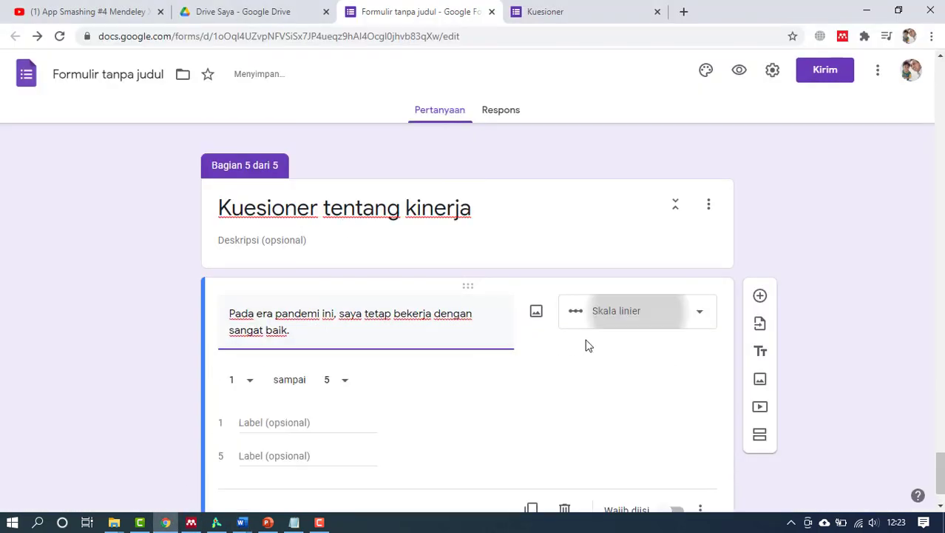
{"action": "left_click", "coordinate": [345, 385]}
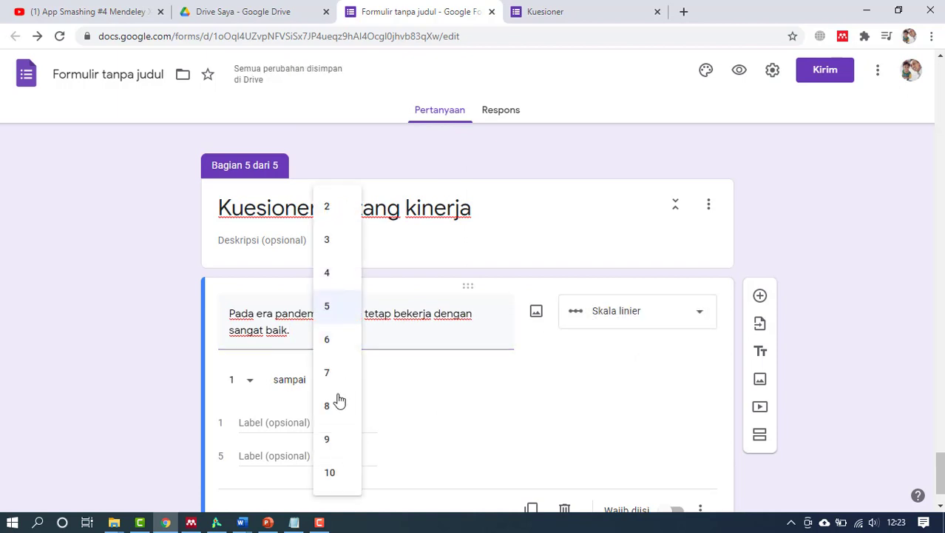
{"action": "left_click", "coordinate": [330, 473]}
{"action": "scroll", "coordinate": [534, 430], "scroll_direction": "down", "scroll_amount": 1}
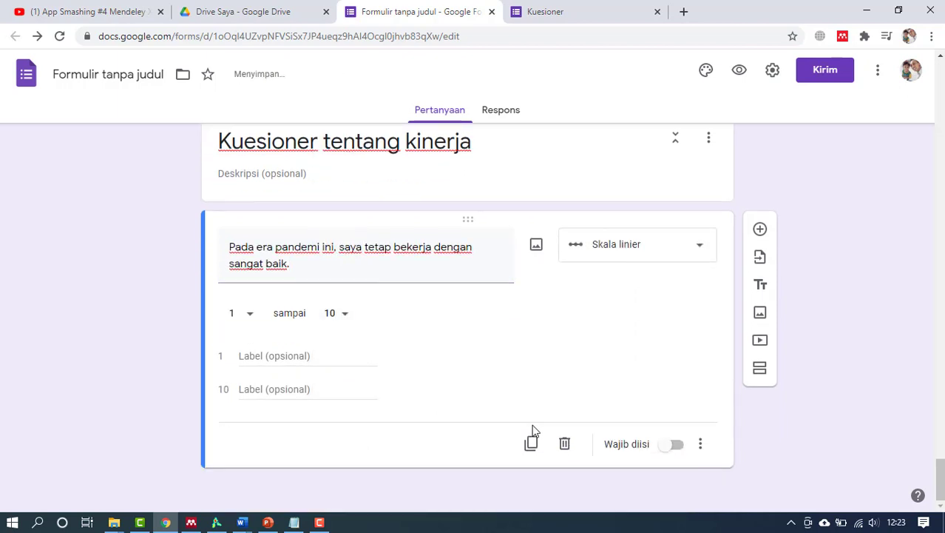
{"action": "left_click", "coordinate": [675, 444]}
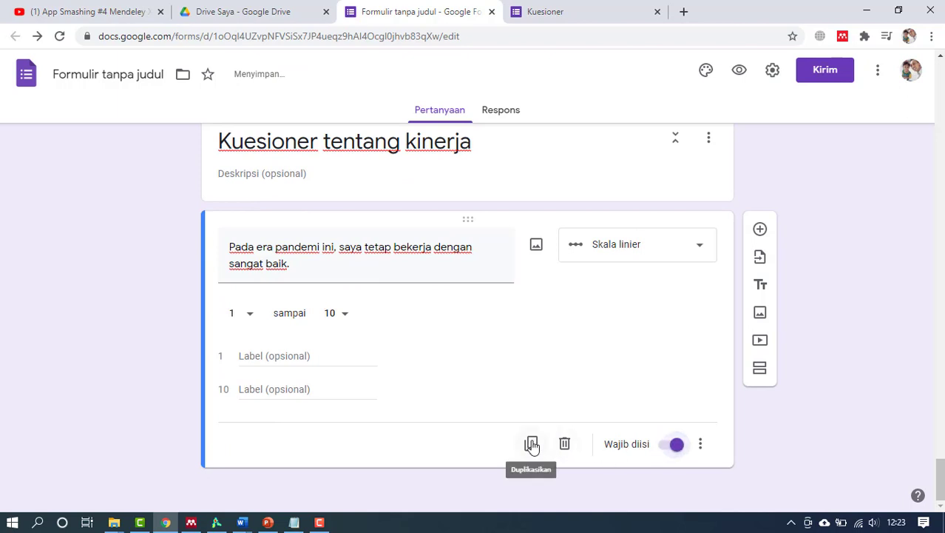
Step: Duplicate the question and copy "Pada era pandemic covid, saya sangat tahu pekerjaan yang diharus dilakukan." from the Word job performance table
{"action": "left_click", "coordinate": [531, 443]}
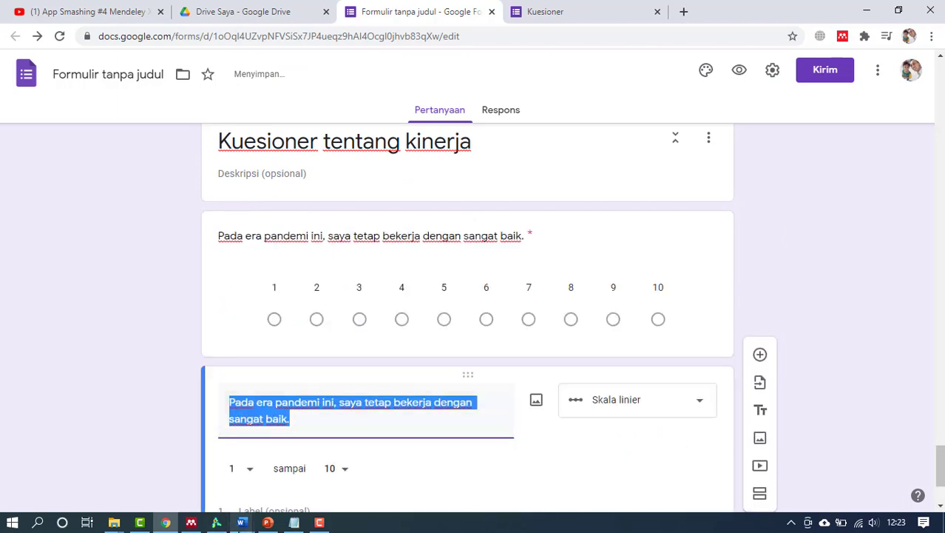
{"action": "left_click", "coordinate": [242, 525]}
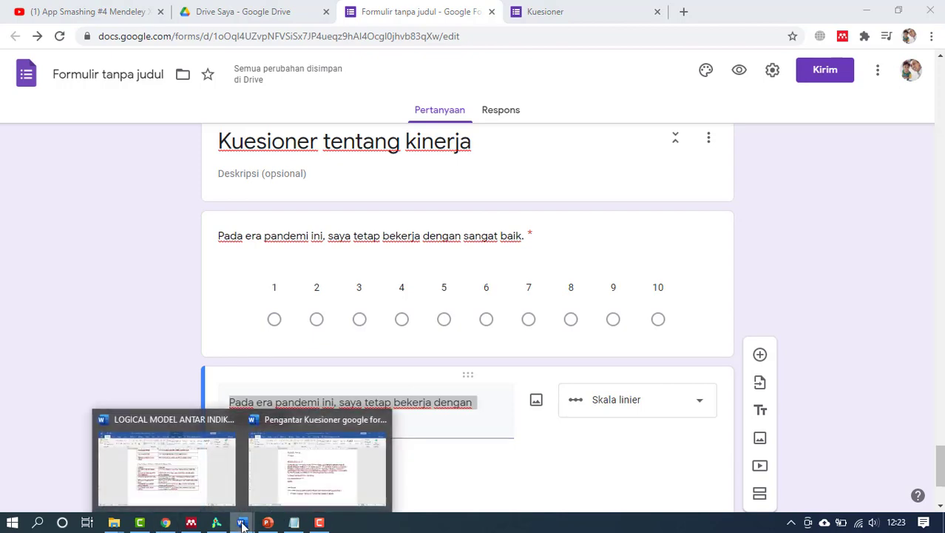
{"action": "left_click", "coordinate": [211, 485]}
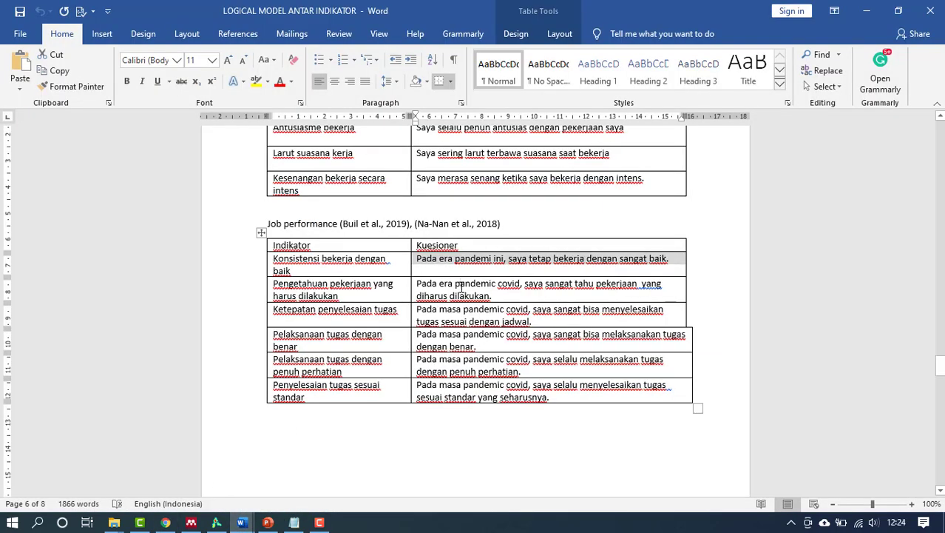
{"action": "double_click", "coordinate": [461, 287]}
{"action": "triple_click", "coordinate": [462, 289]}
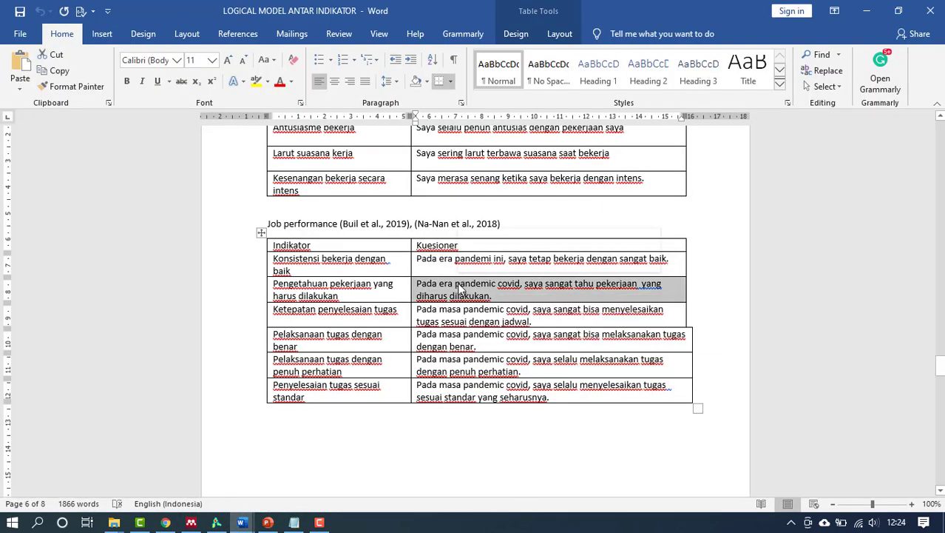
{"action": "right_click", "coordinate": [460, 289]}
{"action": "left_click", "coordinate": [488, 307]}
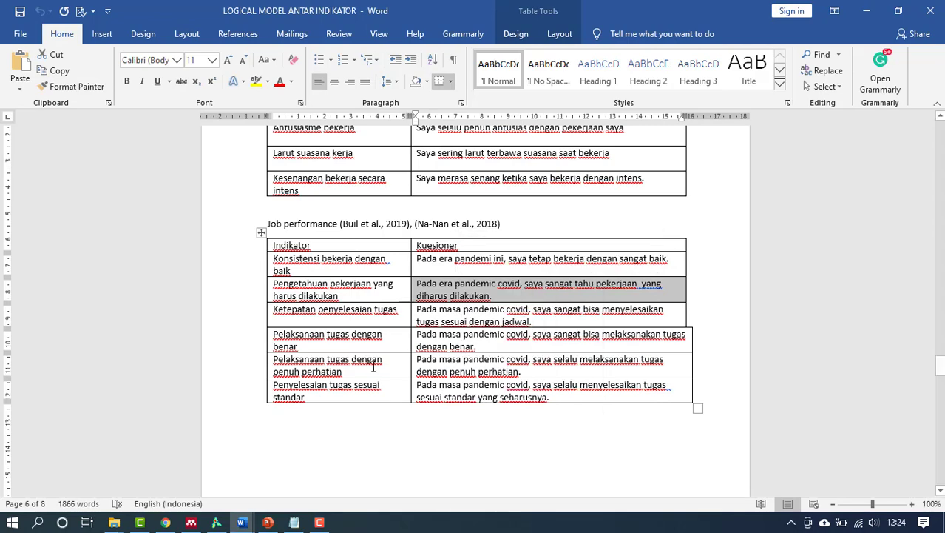
Step: In Google Forms, replace the duplicated question's title with "Pada era pandemic covid, saya sangat tahu pekerjaan yang diharus dilakukan."
{"action": "left_click", "coordinate": [166, 522]}
{"action": "right_click", "coordinate": [271, 409]}
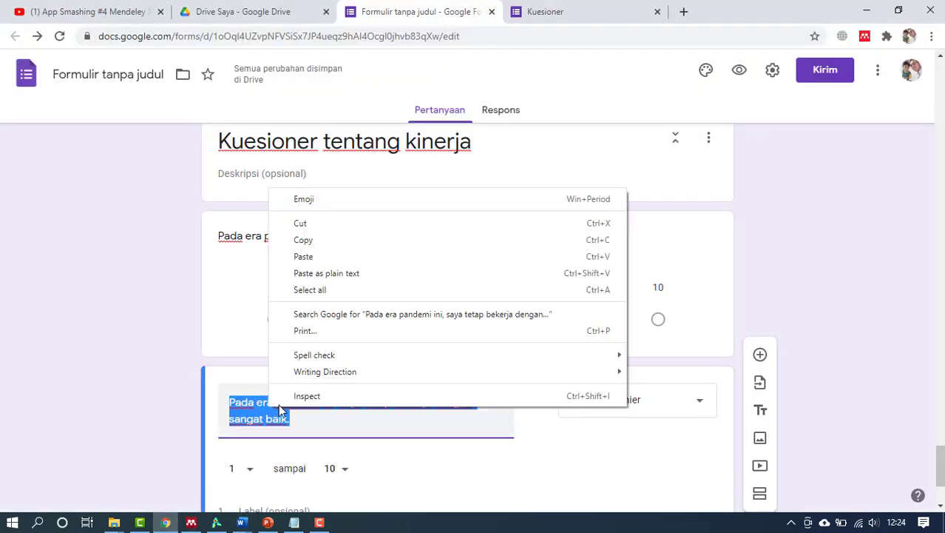
{"action": "left_click", "coordinate": [323, 255]}
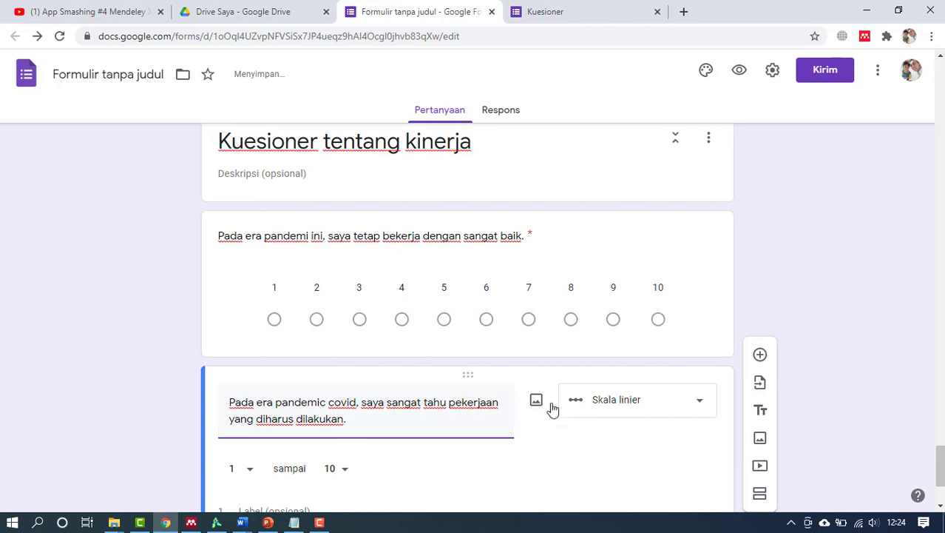
Step: Duplicate the last question and copy "Pada masa pandemic covid, saya sangat bisa menyelesaikan tugas sesuai dengan jadwal." from the Word table
{"action": "scroll", "coordinate": [551, 409], "scroll_direction": "down", "scroll_amount": 2}
{"action": "left_click", "coordinate": [530, 442]}
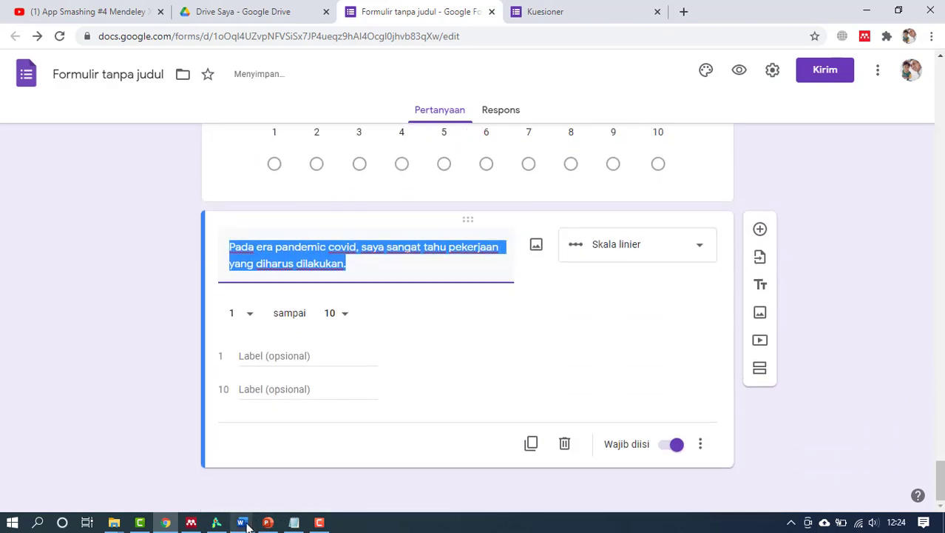
{"action": "mouse_move", "coordinate": [244, 524]}
{"action": "left_click", "coordinate": [222, 477]}
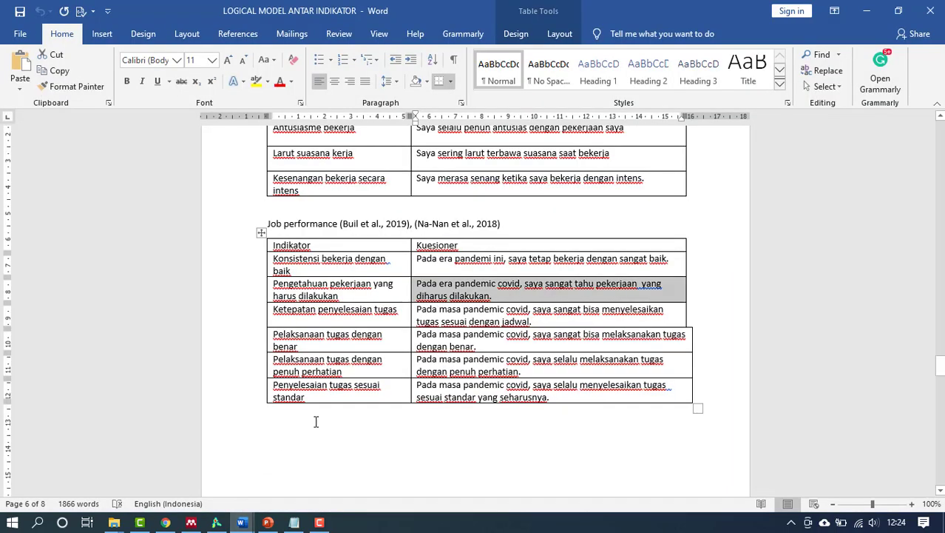
{"action": "left_click", "coordinate": [454, 320]}
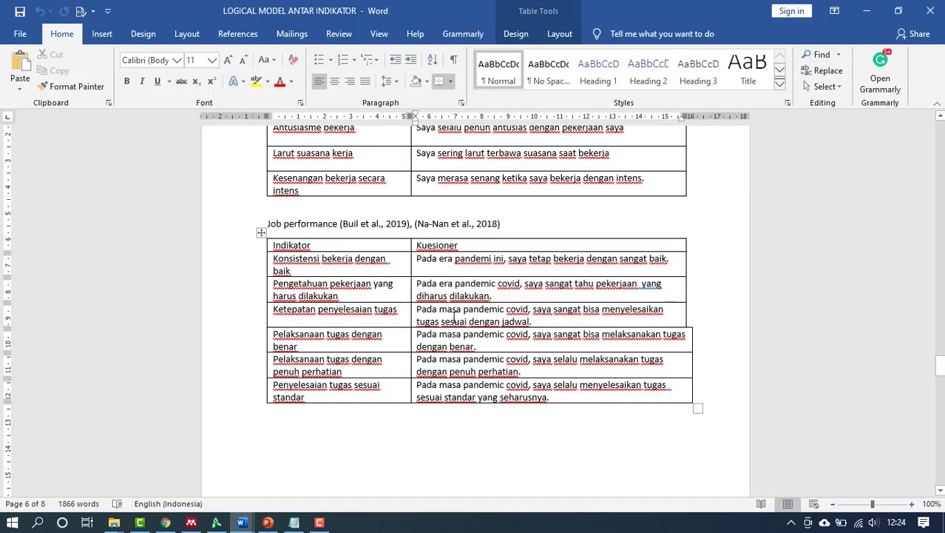
{"action": "double_click", "coordinate": [455, 320]}
{"action": "triple_click", "coordinate": [445, 320]}
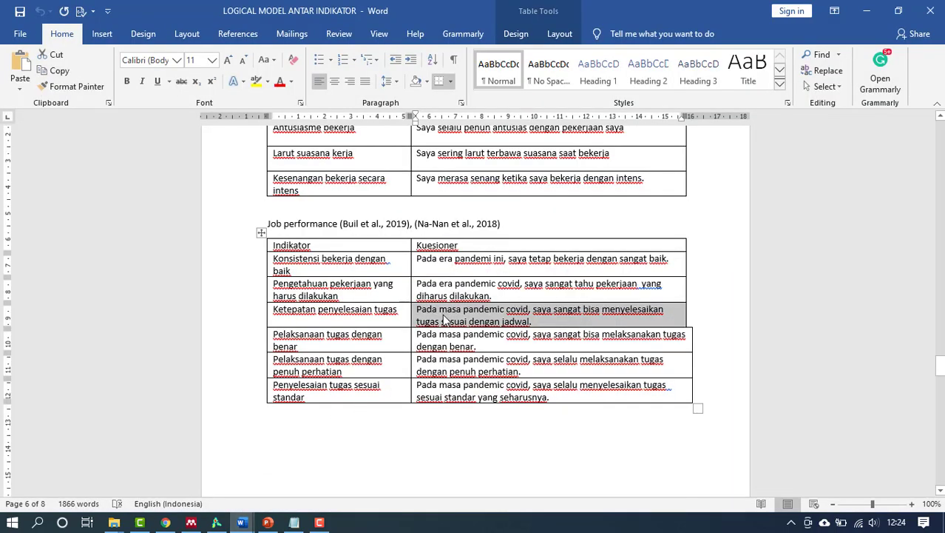
{"action": "right_click", "coordinate": [444, 319]}
{"action": "left_click", "coordinate": [472, 338]}
Step: In Google Forms, replace the duplicated question's title with "Pada masa pandemic covid, saya sangat bisa menyelesaikan tugas sesuai dengan jadwal."
{"action": "left_click", "coordinate": [166, 522]}
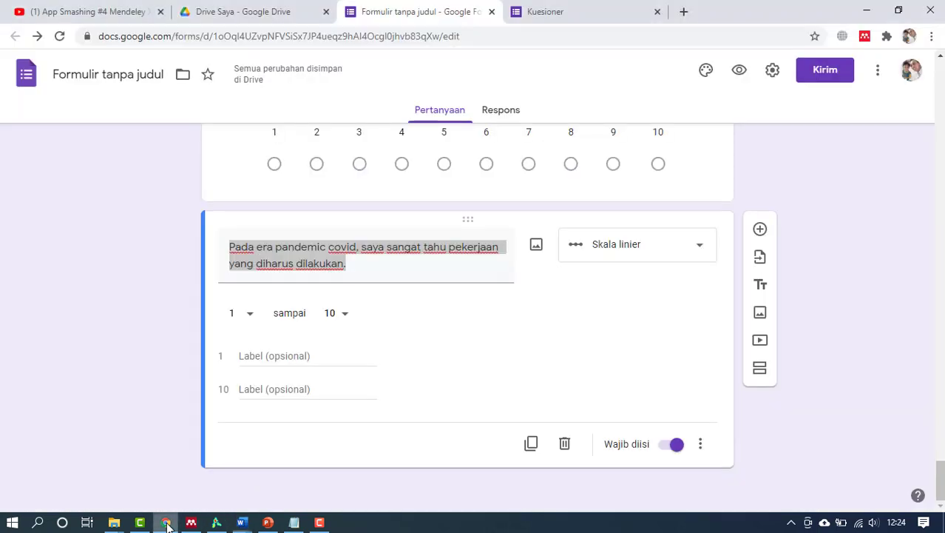
{"action": "right_click", "coordinate": [345, 259]}
{"action": "left_click", "coordinate": [386, 324]}
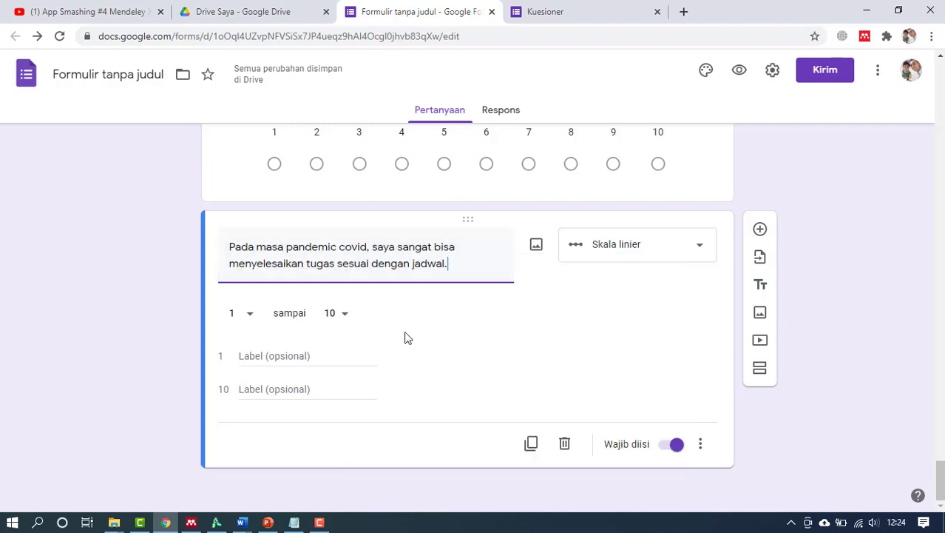
Step: Duplicate the last question and copy "Pada masa pandemic covid, saya sangat bisa melaksanakan tugas dengan benar." from the Word table
{"action": "left_click", "coordinate": [532, 444]}
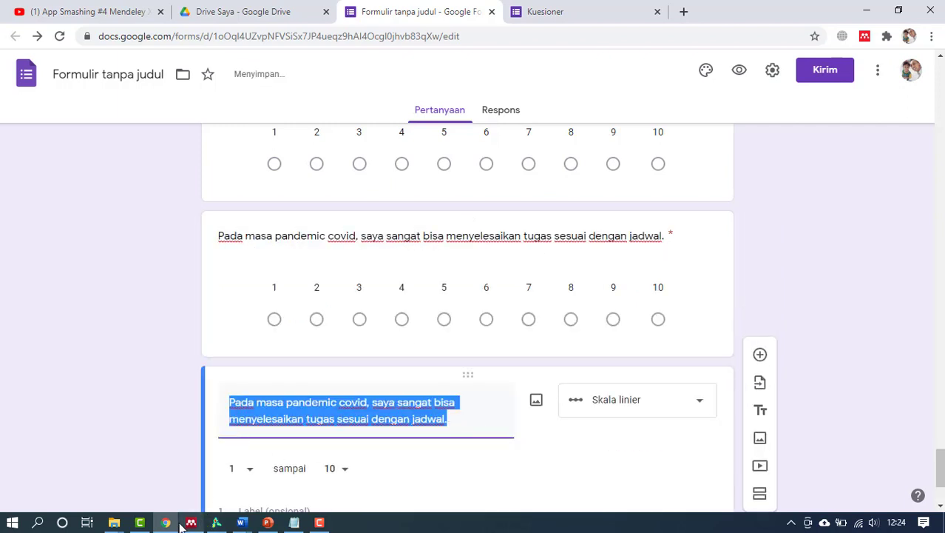
{"action": "left_click", "coordinate": [241, 523]}
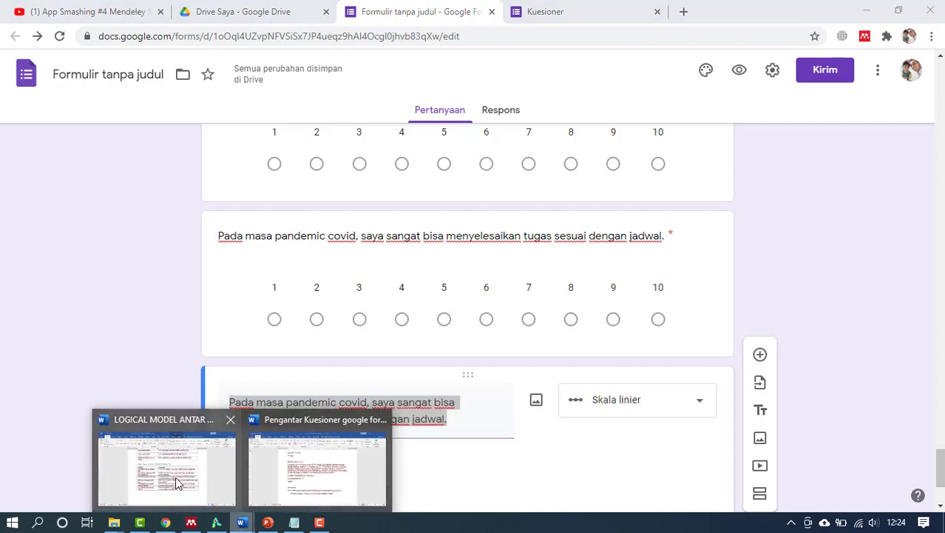
{"action": "left_click", "coordinate": [177, 477]}
{"action": "triple_click", "coordinate": [442, 337]}
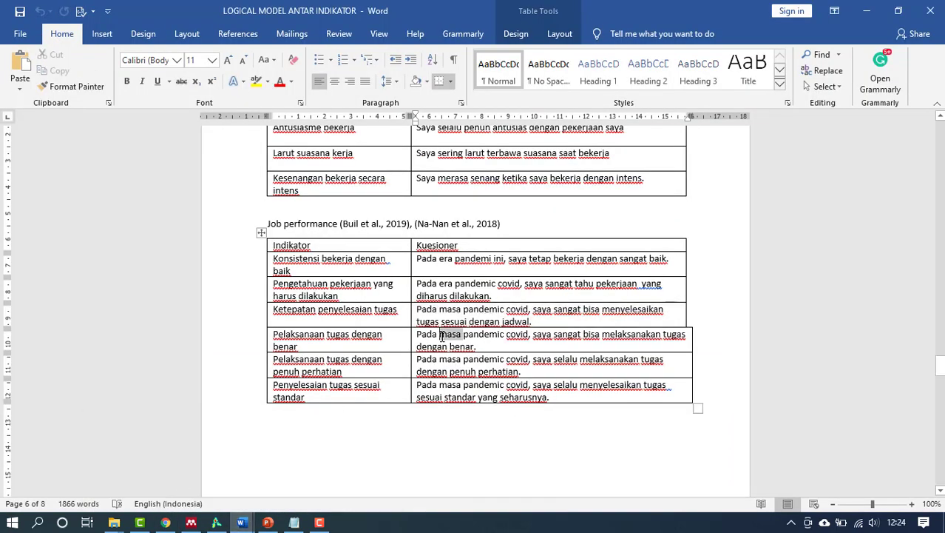
{"action": "right_click", "coordinate": [442, 341]}
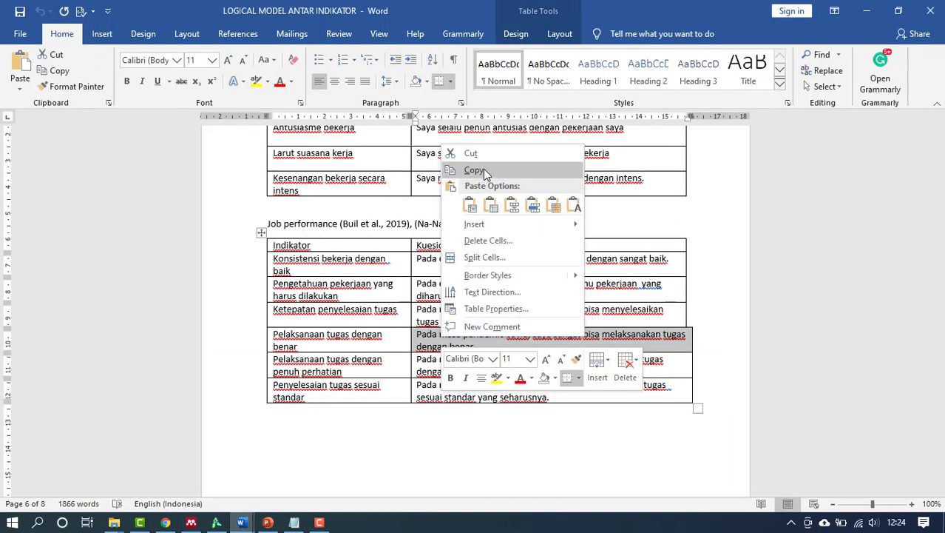
{"action": "left_click", "coordinate": [475, 171]}
Step: In Google Forms, replace the duplicated question's title with "Pada masa pandemic covid, saya sangat bisa melaksanakan tugas dengan benar."
{"action": "left_click", "coordinate": [165, 522]}
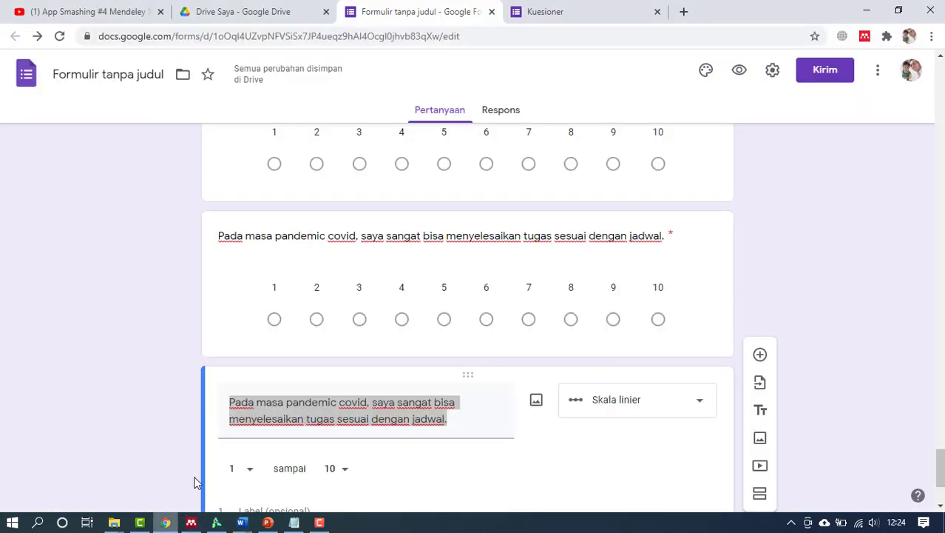
{"action": "right_click", "coordinate": [333, 415]}
{"action": "left_click", "coordinate": [369, 265]}
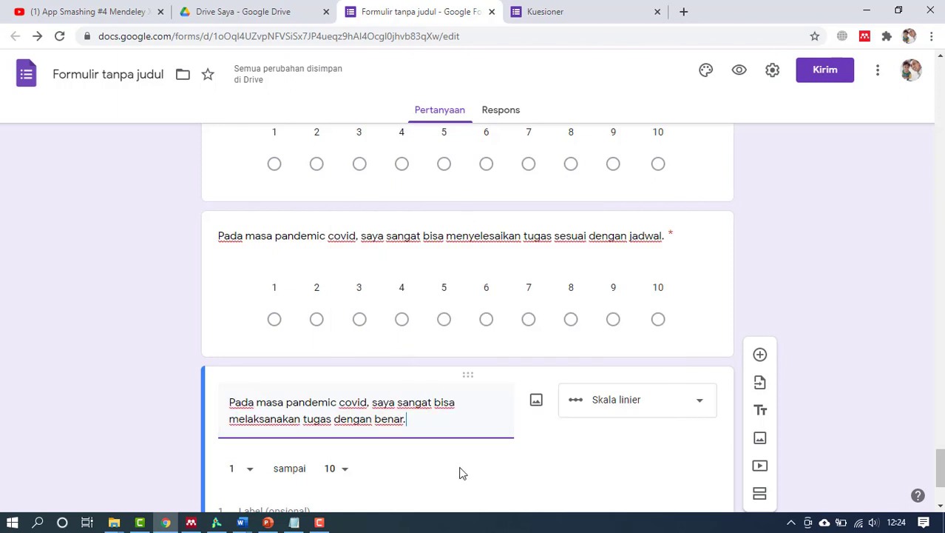
Step: Duplicate the last question and copy "Pada masa pandemic covid, saya selalu melaksanakan tugas dengan penuh perhatian." from the Word table
{"action": "scroll", "coordinate": [459, 472], "scroll_direction": "down", "scroll_amount": 2}
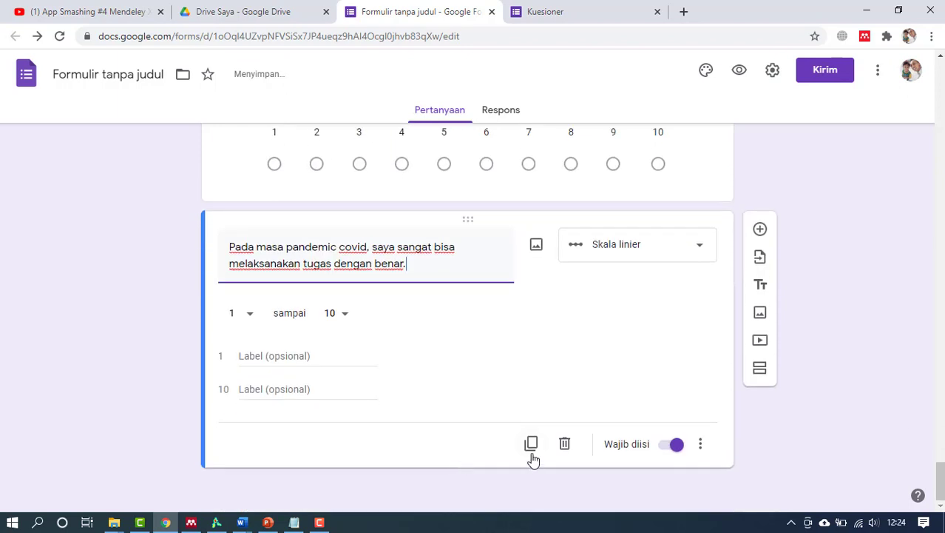
{"action": "left_click", "coordinate": [531, 448]}
{"action": "left_click", "coordinate": [239, 525]}
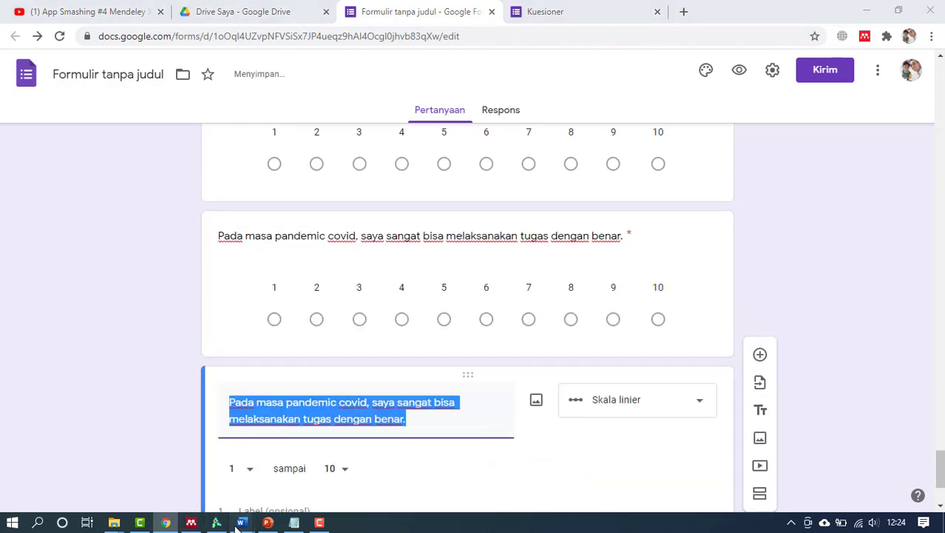
{"action": "left_click", "coordinate": [194, 485]}
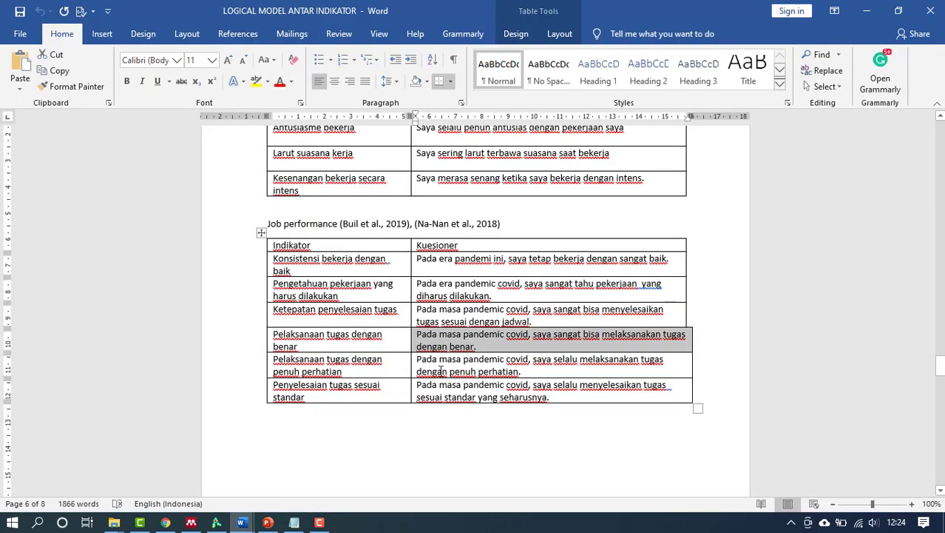
{"action": "triple_click", "coordinate": [441, 370]}
{"action": "right_click", "coordinate": [442, 370]}
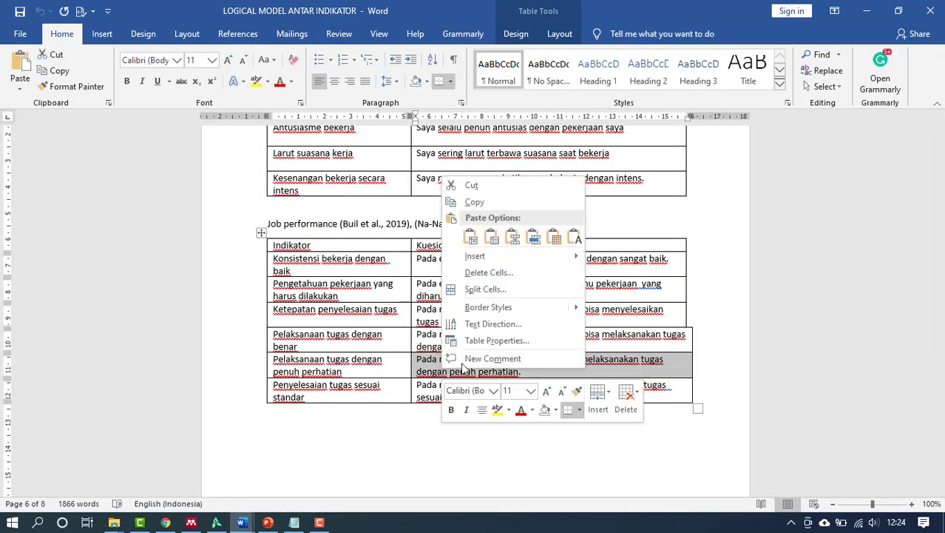
{"action": "left_click", "coordinate": [492, 206]}
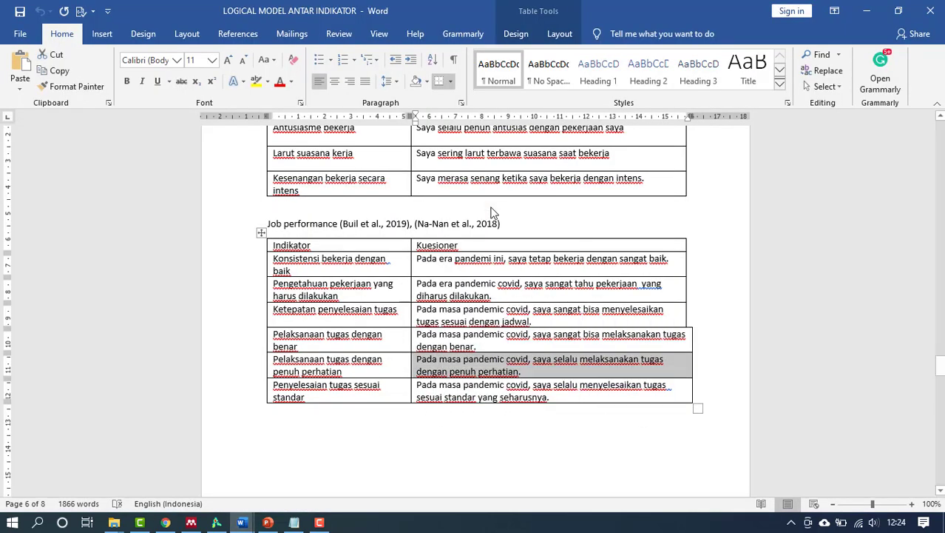
Step: In Google Forms, replace the duplicated question's title with "Pada masa pandemic covid, saya selalu melaksanakan tugas dengan penuh perhatian."
{"action": "left_click", "coordinate": [167, 522]}
{"action": "right_click", "coordinate": [282, 399]}
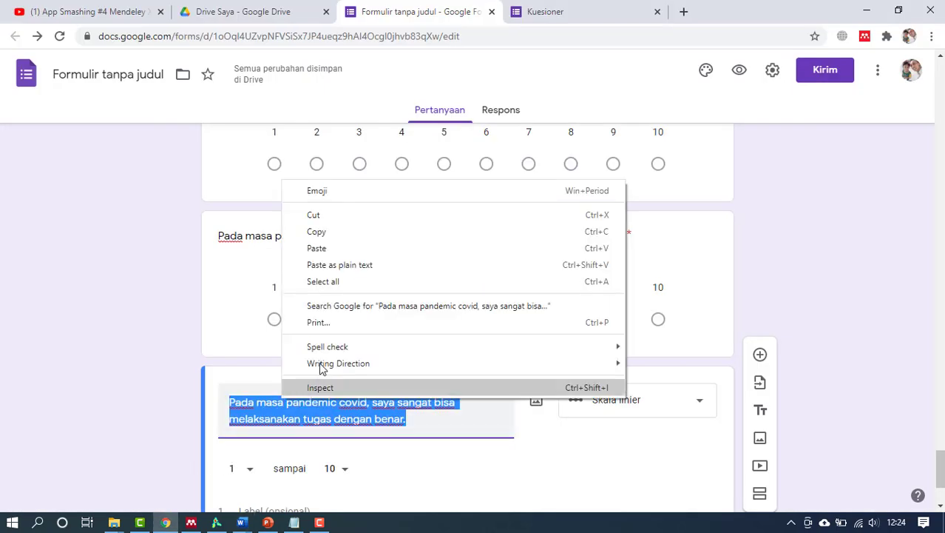
{"action": "left_click", "coordinate": [325, 248]}
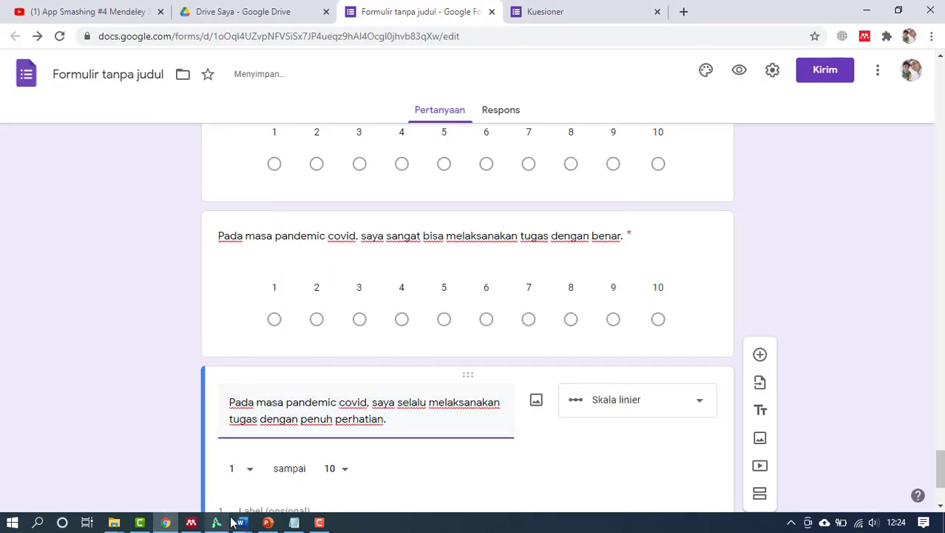
Step: Duplicate the last question and copy "Pada masa pandemic covid, saya selalu menyelesaikan tugas sesuai standar yang seharusnya." from the Word table
{"action": "scroll", "coordinate": [437, 444], "scroll_direction": "down", "scroll_amount": 2}
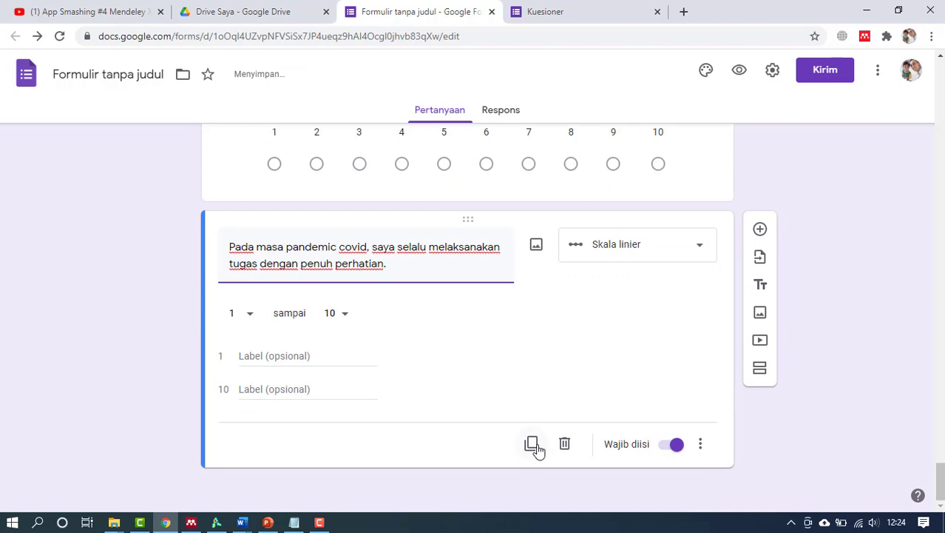
{"action": "left_click", "coordinate": [531, 444]}
{"action": "mouse_move", "coordinate": [248, 527]}
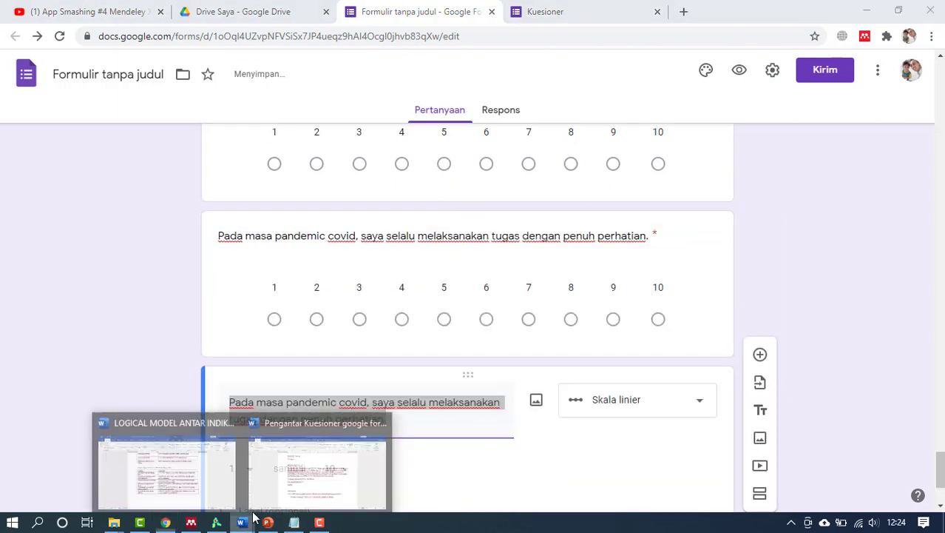
{"action": "left_click", "coordinate": [213, 473]}
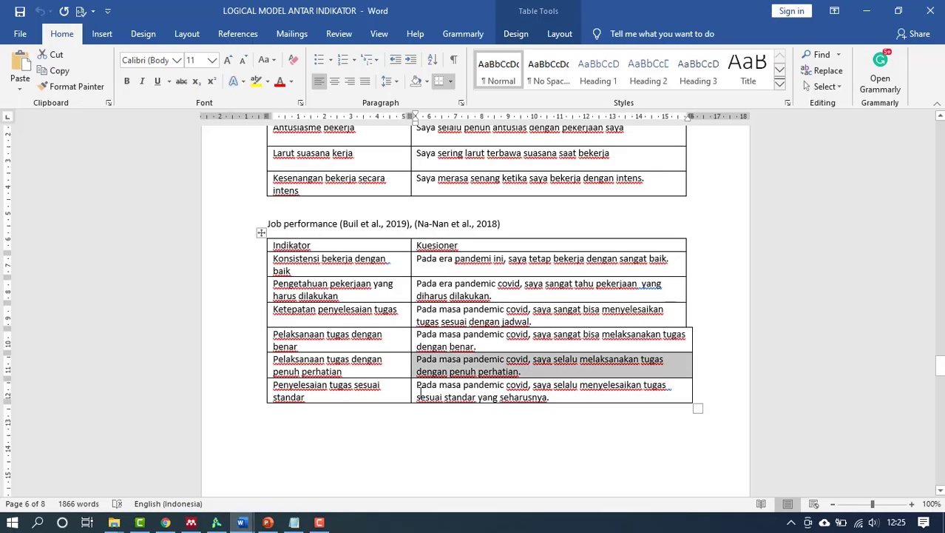
{"action": "triple_click", "coordinate": [424, 391]}
{"action": "right_click", "coordinate": [438, 392]}
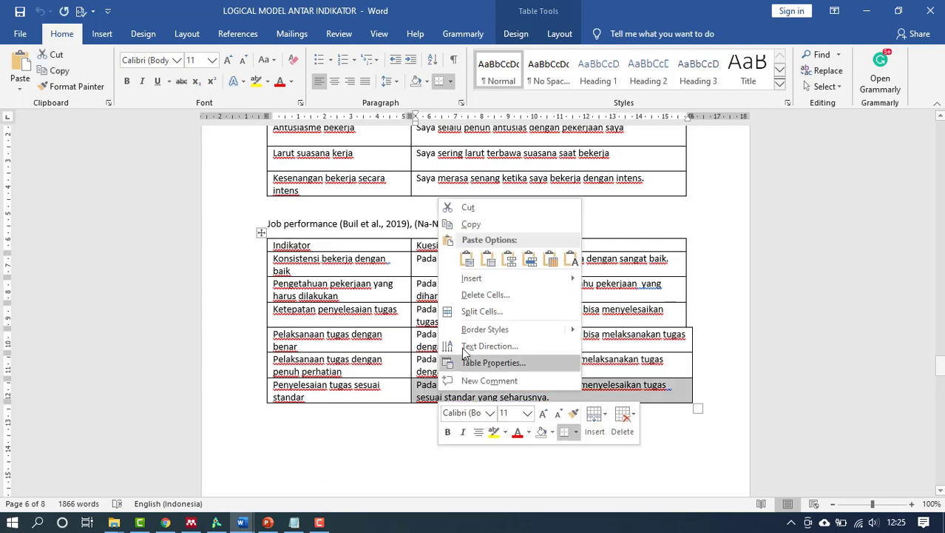
{"action": "left_click", "coordinate": [477, 224]}
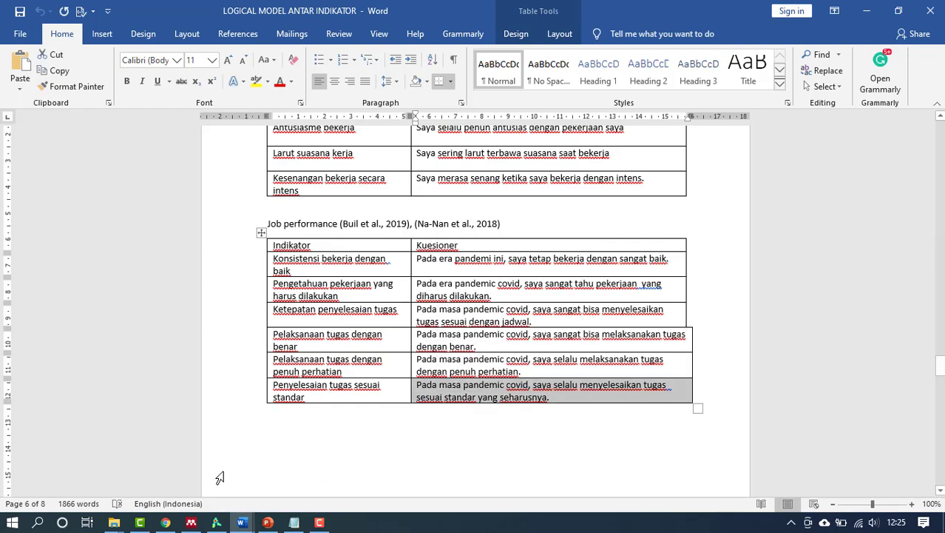
Step: In Google Forms, replace the duplicated question's title with "Pada masa pandemic covid, saya selalu menyelesaikan tugas sesuai standar yang seharusnya."
{"action": "left_click", "coordinate": [165, 524]}
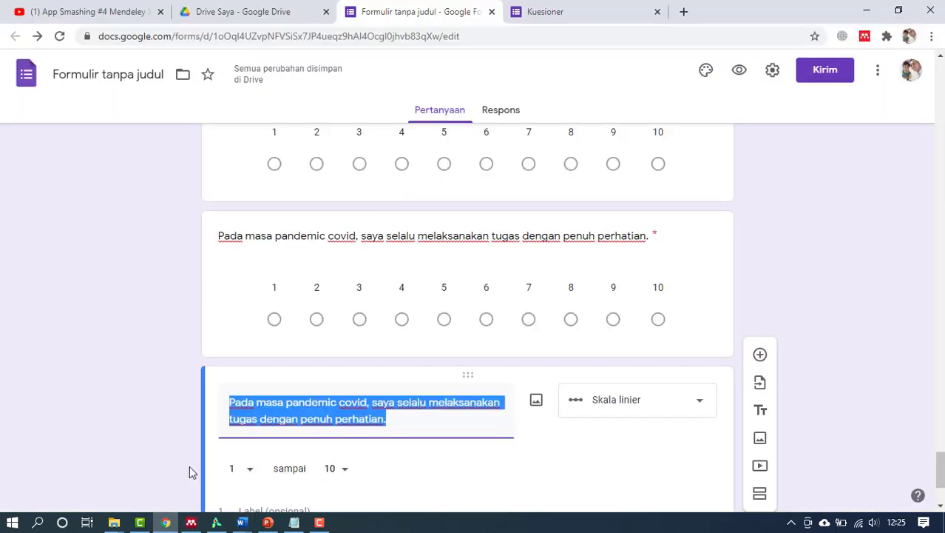
{"action": "right_click", "coordinate": [291, 411]}
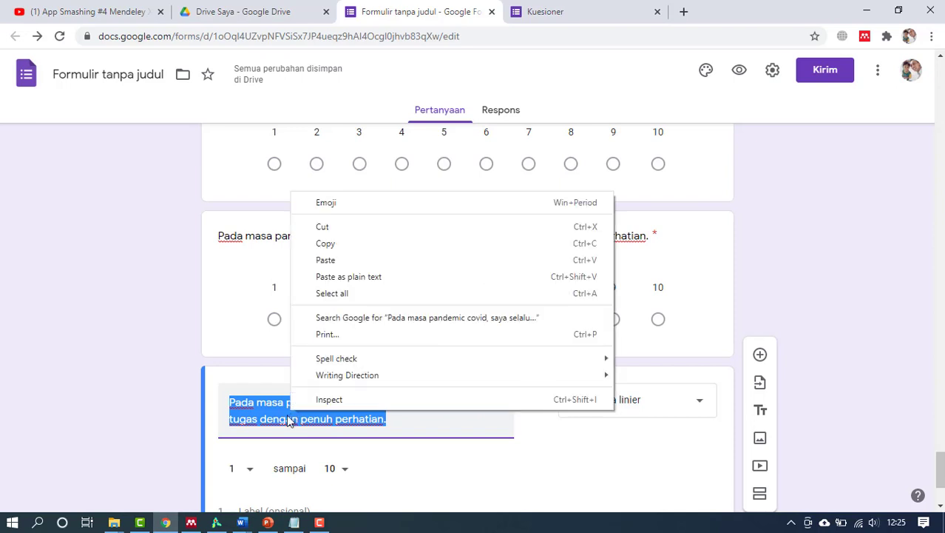
{"action": "left_click", "coordinate": [348, 261]}
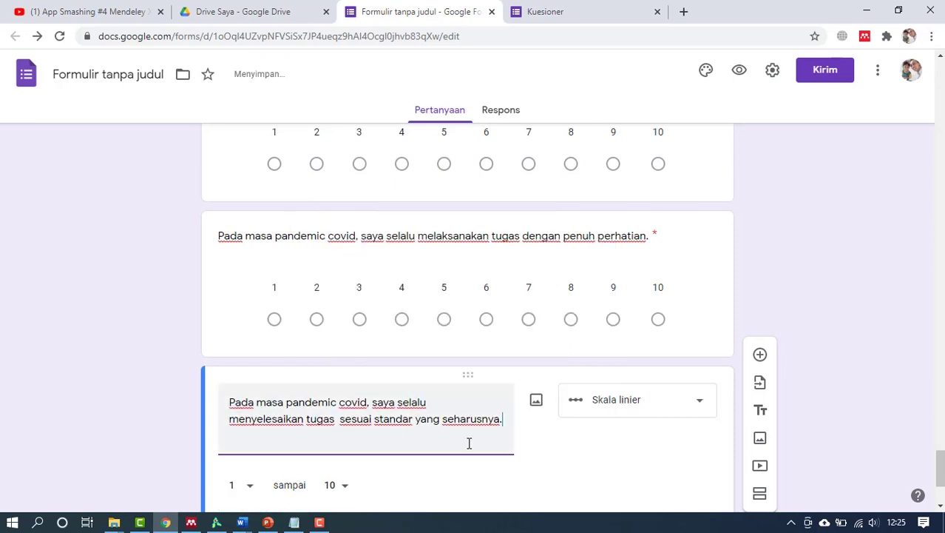
{"action": "scroll", "coordinate": [560, 431], "scroll_direction": "down", "scroll_amount": 3}
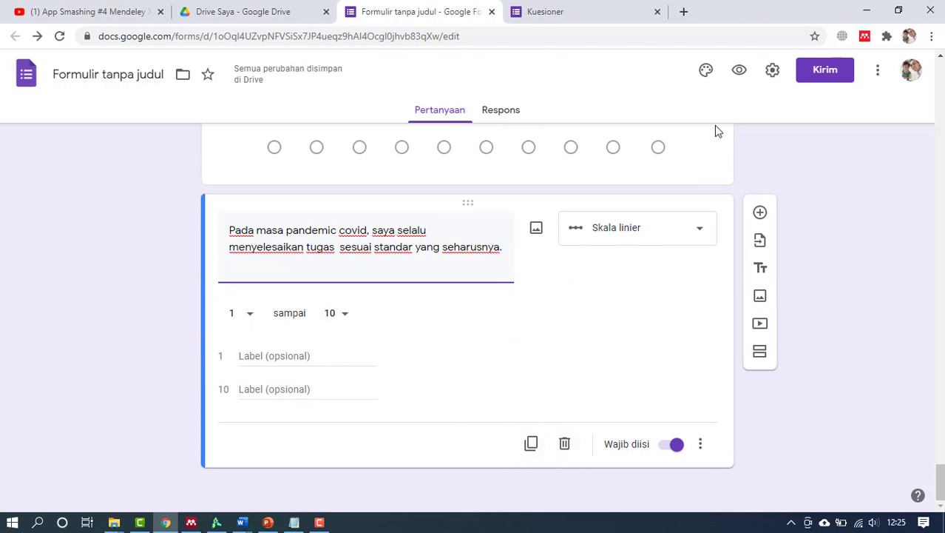
Step: Open the form preview and review the introductory letter and respondent questions on its first page
{"action": "left_click", "coordinate": [739, 72]}
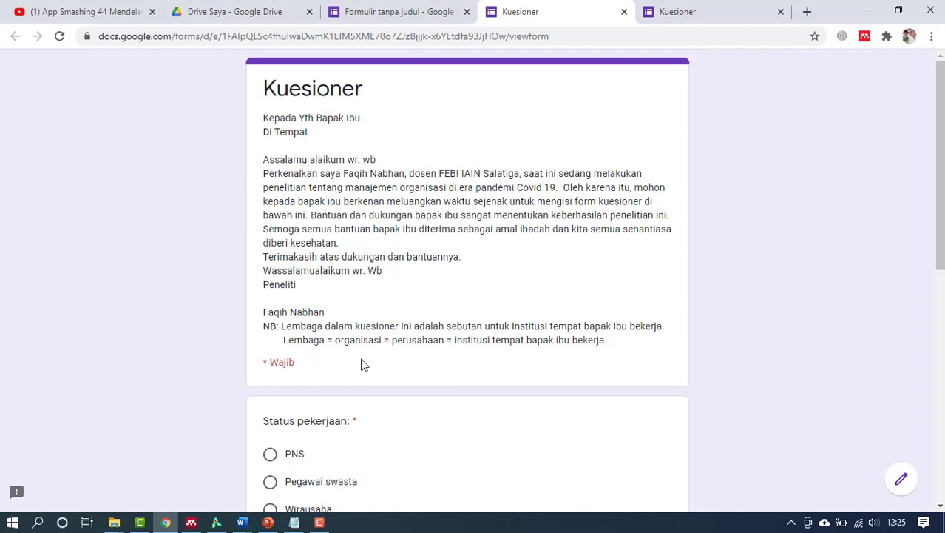
{"action": "scroll", "coordinate": [353, 367], "scroll_direction": "down", "scroll_amount": 3}
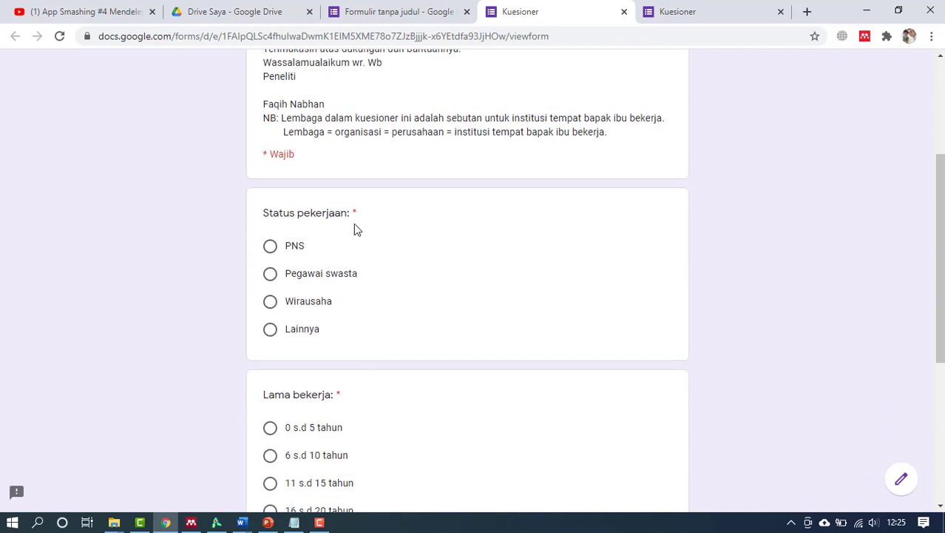
{"action": "scroll", "coordinate": [365, 367], "scroll_direction": "down", "scroll_amount": 4}
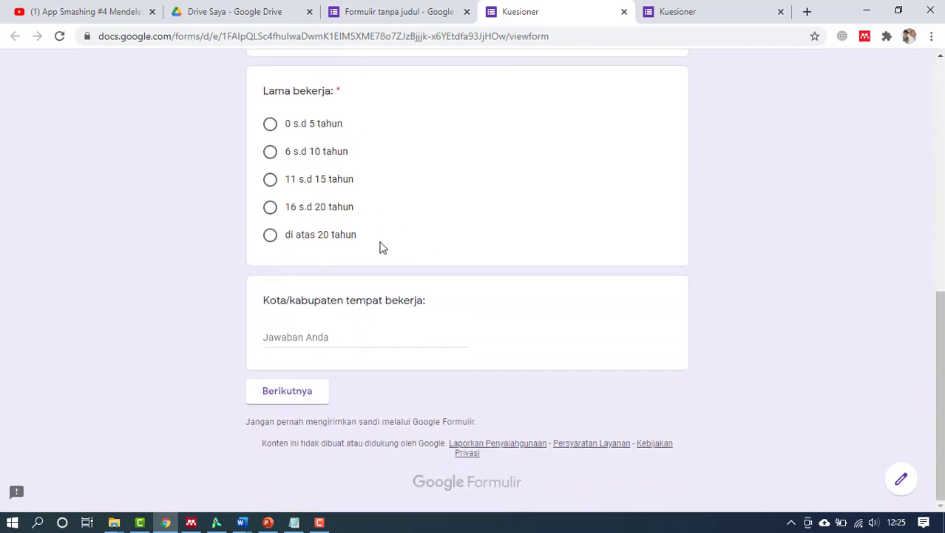
{"action": "scroll", "coordinate": [383, 244], "scroll_direction": "up", "scroll_amount": 7}
{"action": "scroll", "coordinate": [363, 213], "scroll_direction": "down", "scroll_amount": 3}
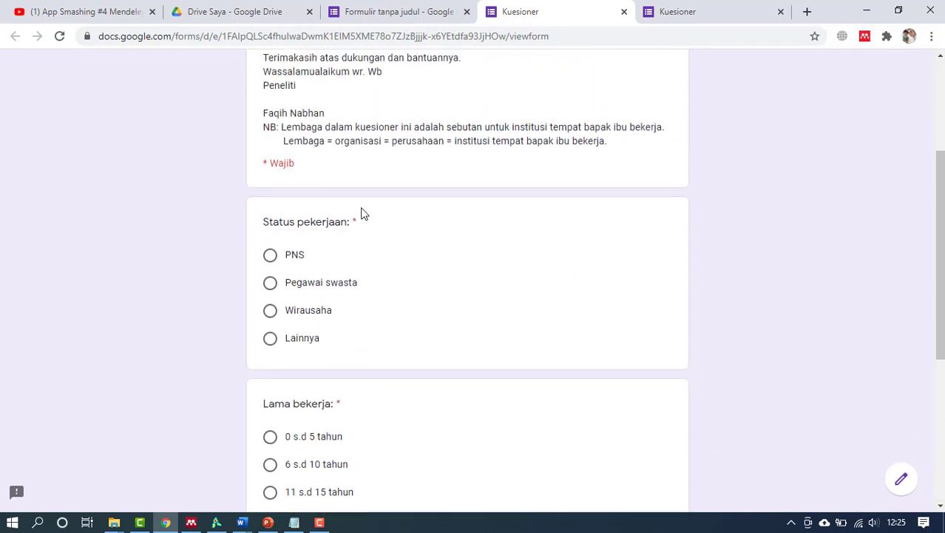
{"action": "scroll", "coordinate": [347, 266], "scroll_direction": "up", "scroll_amount": 3}
{"action": "scroll", "coordinate": [318, 311], "scroll_direction": "down", "scroll_amount": 5}
{"action": "scroll", "coordinate": [355, 222], "scroll_direction": "up", "scroll_amount": 5}
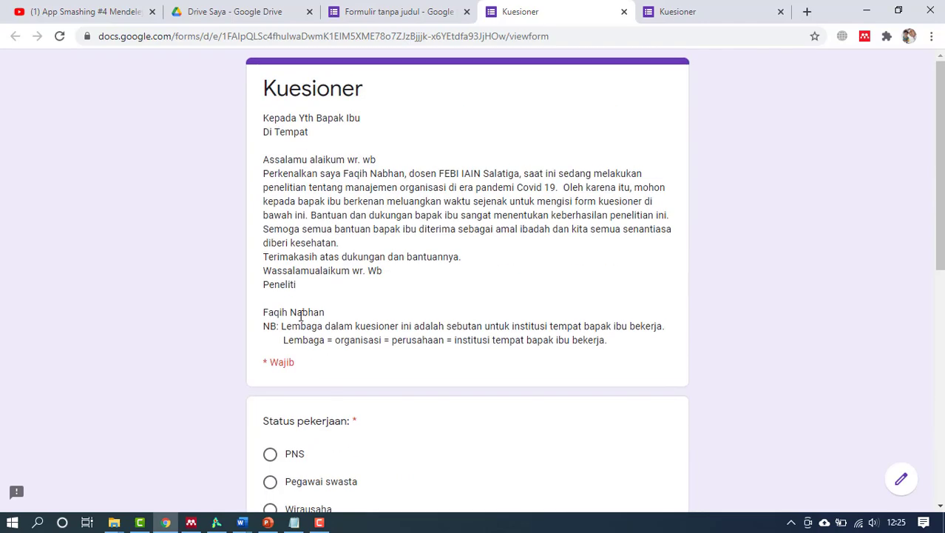
Step: Answer "Status pekerjaan" with PNS and "Lama bekerja" with 11 s.d 15 tahun, and continue to the following section of the preview
{"action": "left_click", "coordinate": [270, 457]}
{"action": "scroll", "coordinate": [334, 381], "scroll_direction": "down", "scroll_amount": 5}
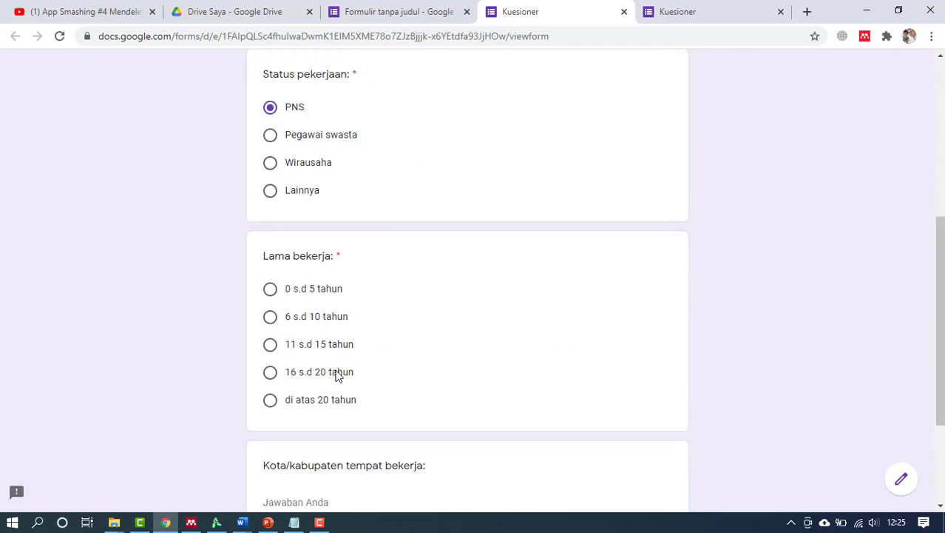
{"action": "left_click", "coordinate": [272, 345]}
{"action": "scroll", "coordinate": [358, 331], "scroll_direction": "down", "scroll_amount": 2}
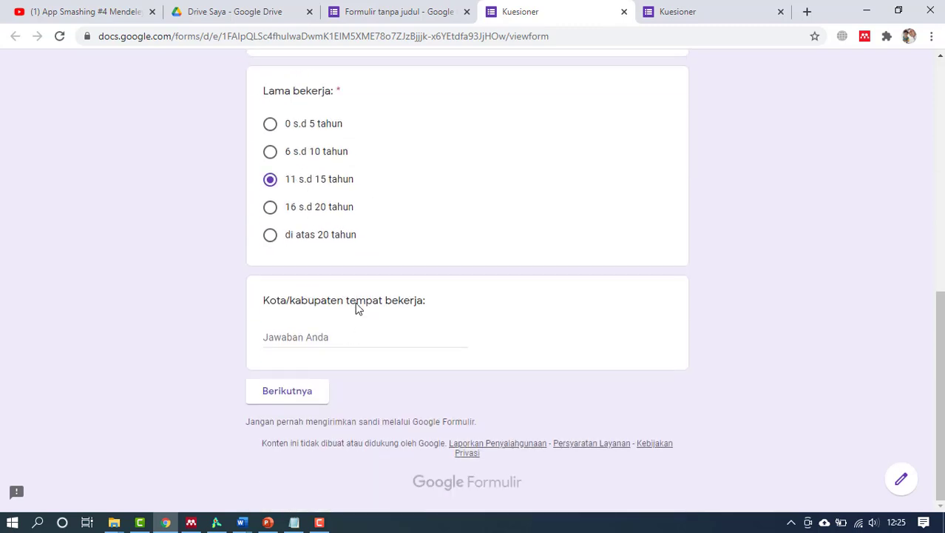
{"action": "left_click", "coordinate": [323, 392]}
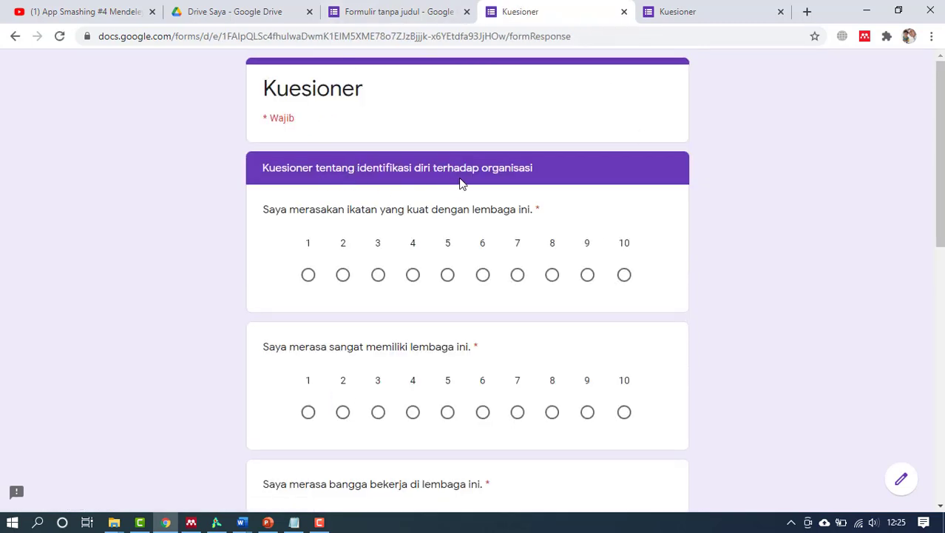
Step: In the organisational identification section, rate statements one and two 9, four 7, five 8 and six 7, and try to continue without answering the third
{"action": "left_click", "coordinate": [587, 274]}
{"action": "left_click", "coordinate": [587, 412]}
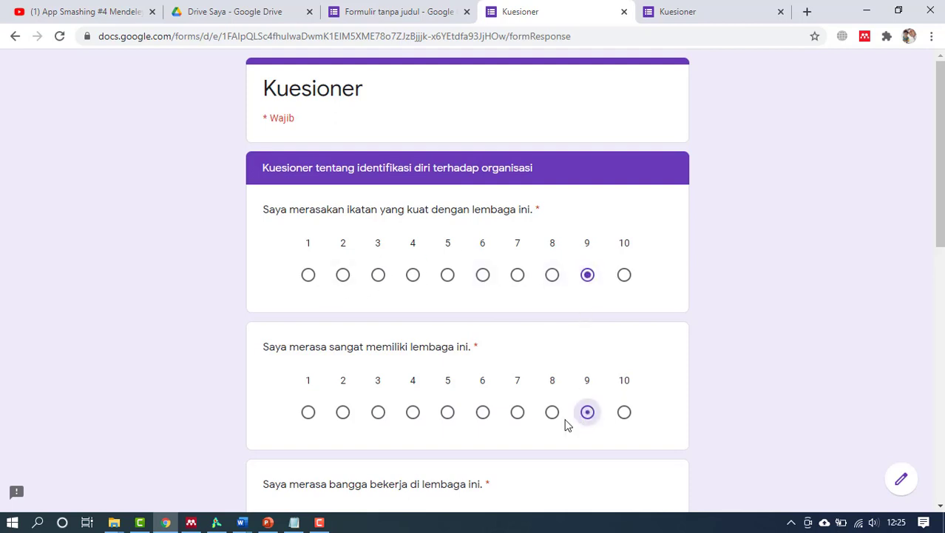
{"action": "scroll", "coordinate": [548, 399], "scroll_direction": "down", "scroll_amount": 4}
{"action": "scroll", "coordinate": [540, 369], "scroll_direction": "down", "scroll_amount": 1}
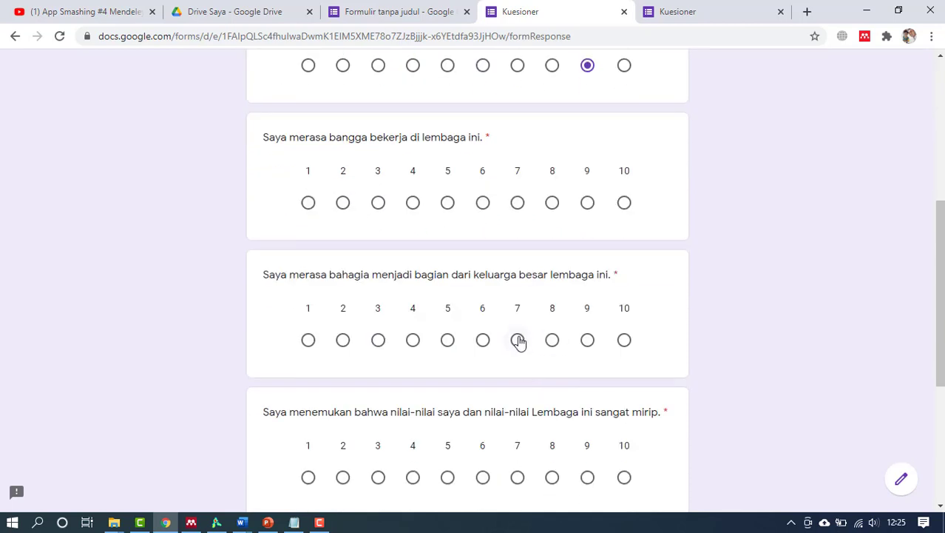
{"action": "left_click", "coordinate": [518, 341]}
{"action": "left_click", "coordinate": [552, 477]}
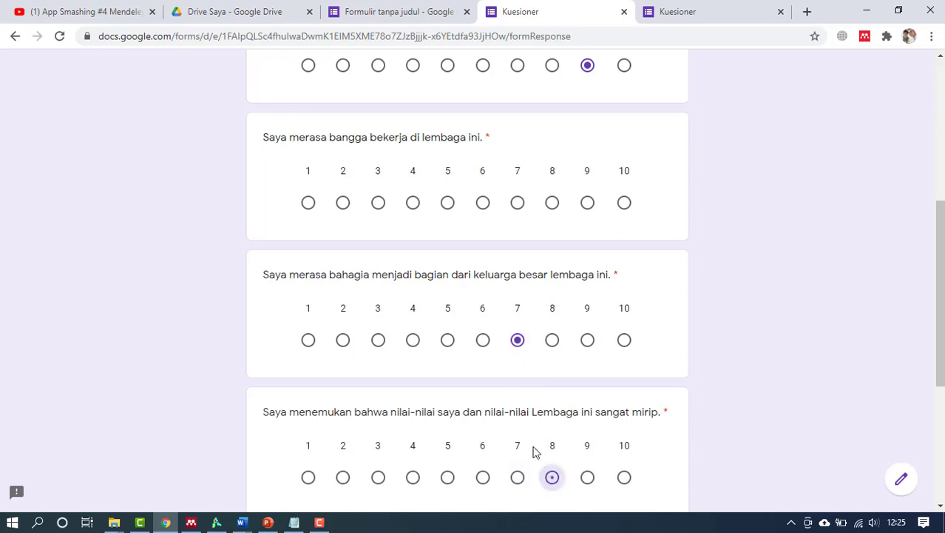
{"action": "scroll", "coordinate": [534, 450], "scroll_direction": "down", "scroll_amount": 4}
{"action": "left_click", "coordinate": [518, 334]}
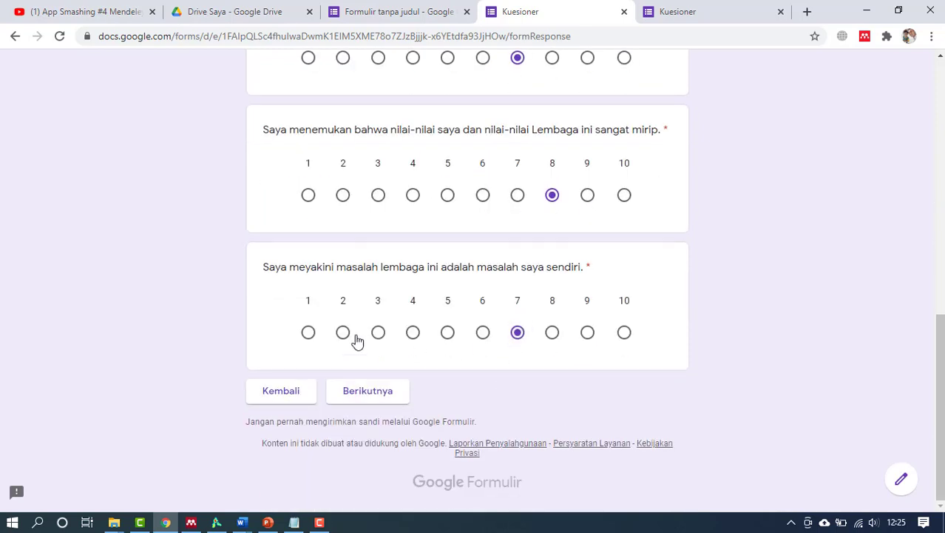
{"action": "left_click", "coordinate": [366, 396]}
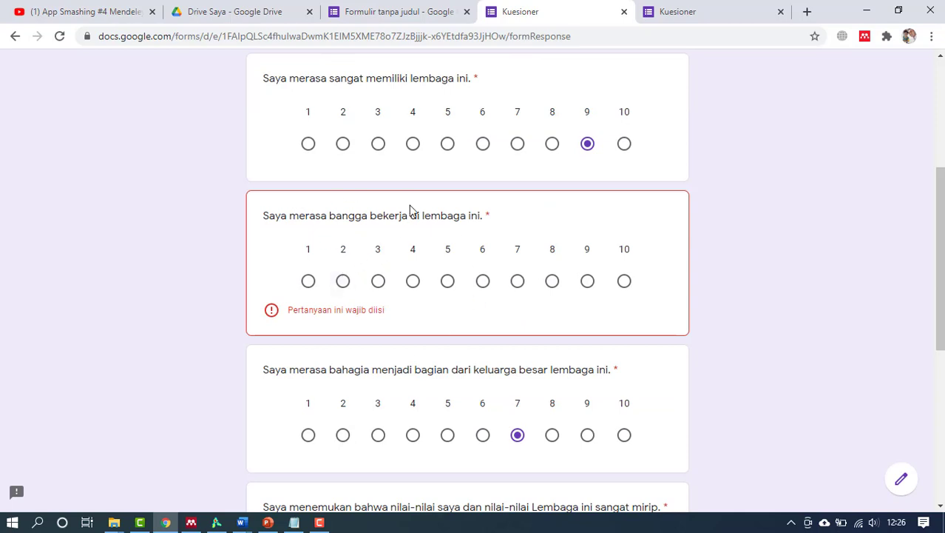
Step: Rate "Saya merasa bangga bekerja di lembaga ini." 8, check the section's answers and continue to the organisational commitment section
{"action": "left_click", "coordinate": [552, 281]}
{"action": "scroll", "coordinate": [368, 310], "scroll_direction": "down", "scroll_amount": 5}
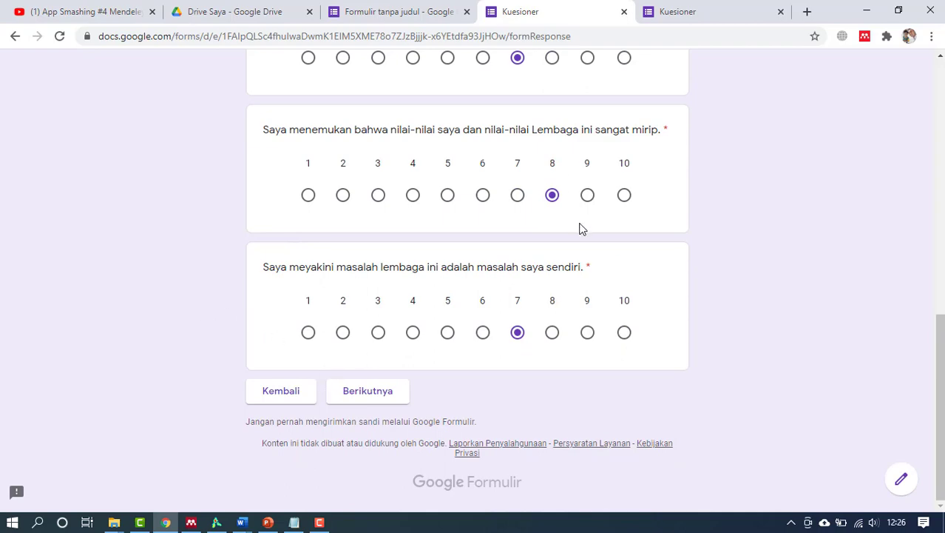
{"action": "scroll", "coordinate": [558, 223], "scroll_direction": "up", "scroll_amount": 6}
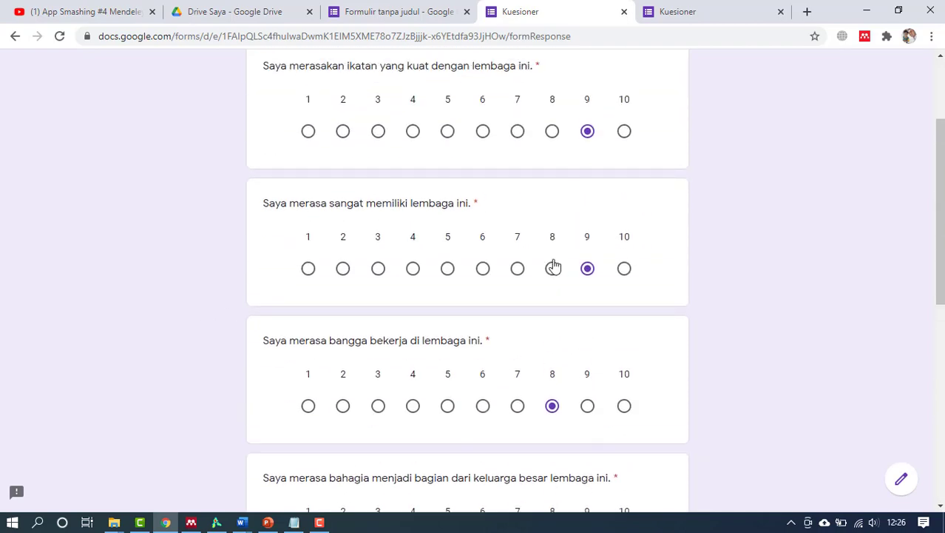
{"action": "scroll", "coordinate": [551, 264], "scroll_direction": "down", "scroll_amount": 5}
{"action": "scroll", "coordinate": [537, 266], "scroll_direction": "down", "scroll_amount": 2}
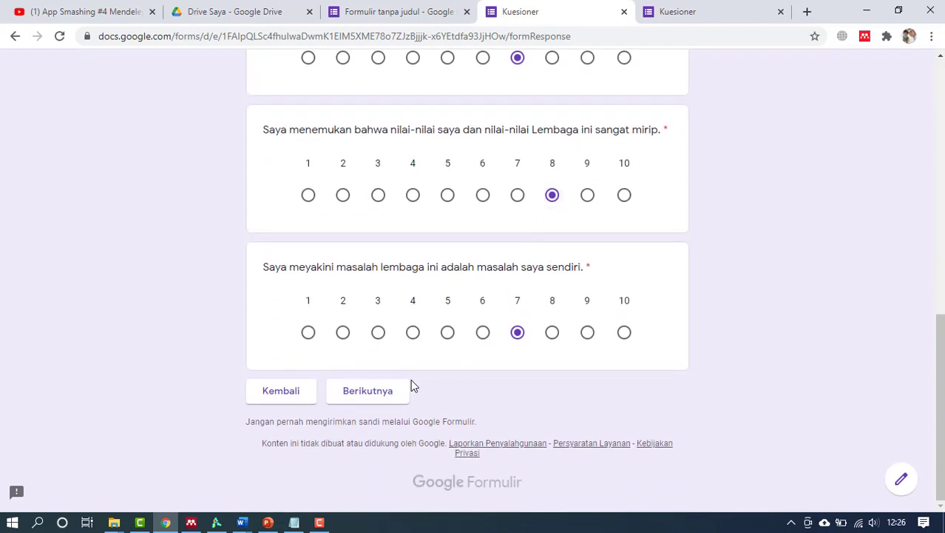
{"action": "left_click", "coordinate": [370, 391]}
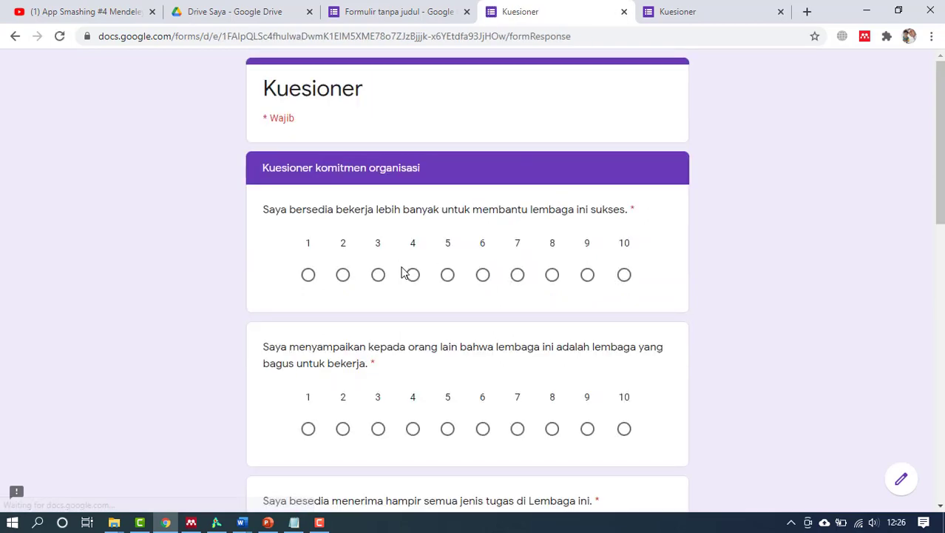
Step: Rate the first four statements of "Kuesioner komitmen organisasi" 8, 9, 7 and 8
{"action": "left_click", "coordinate": [553, 277]}
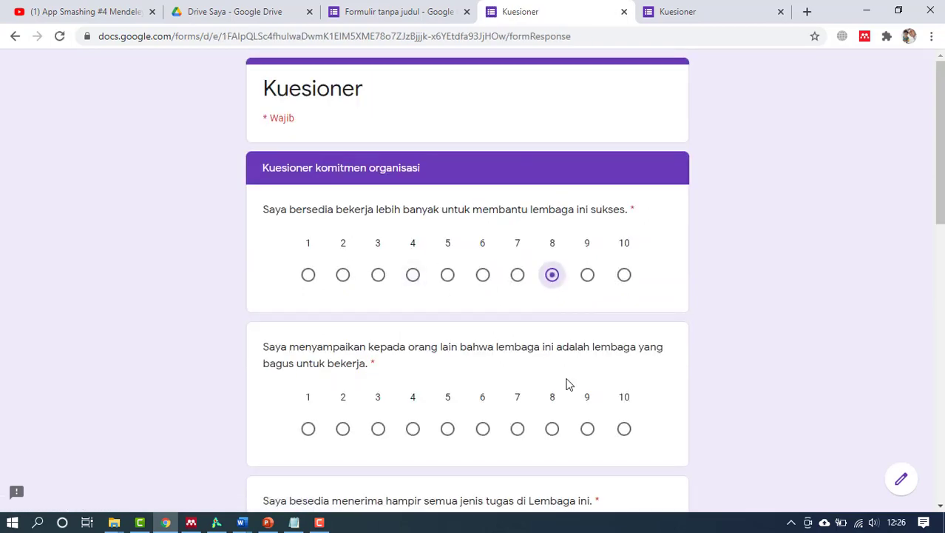
{"action": "left_click", "coordinate": [588, 430]}
{"action": "scroll", "coordinate": [530, 374], "scroll_direction": "down", "scroll_amount": 3}
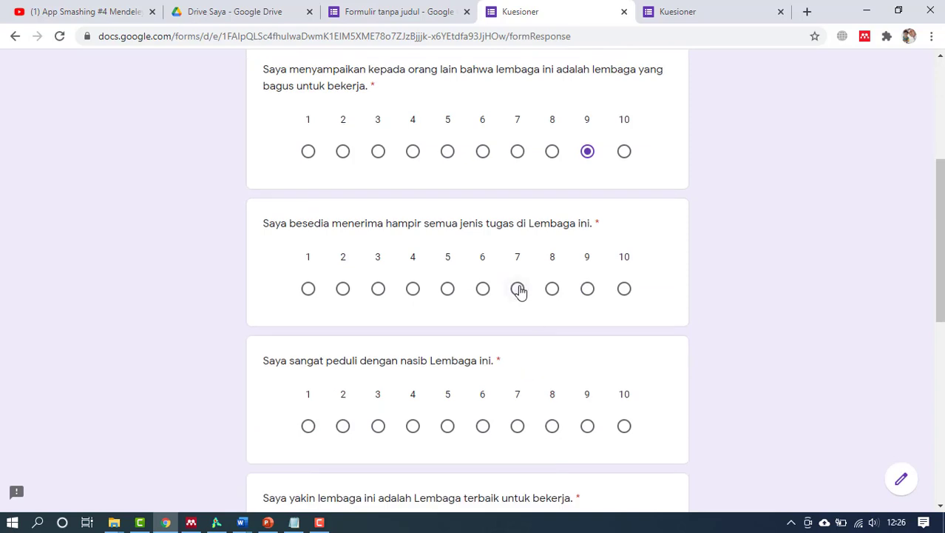
{"action": "left_click", "coordinate": [518, 289]}
{"action": "left_click", "coordinate": [552, 433]}
{"action": "scroll", "coordinate": [540, 421], "scroll_direction": "down", "scroll_amount": 4}
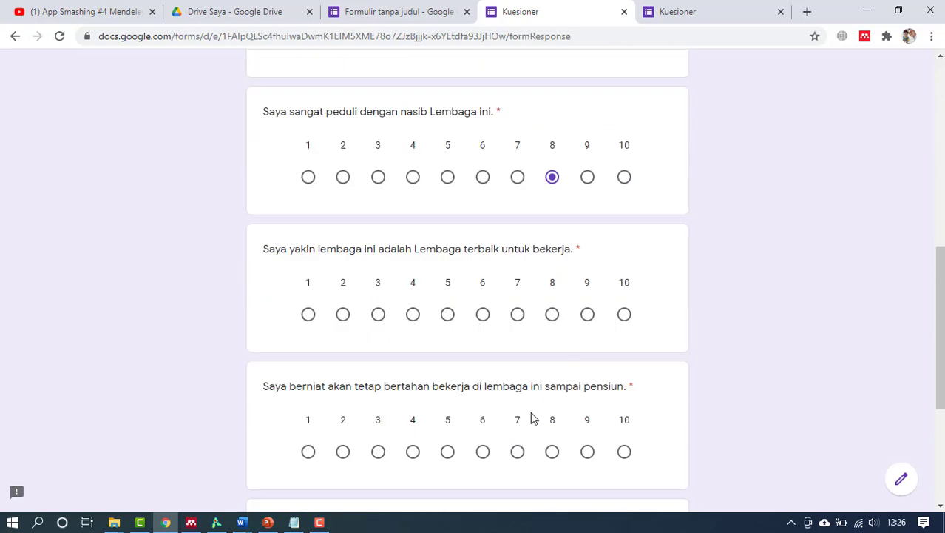
Step: Rate the last three organisational commitment statements 10 and continue to the following section
{"action": "left_click", "coordinate": [625, 217]}
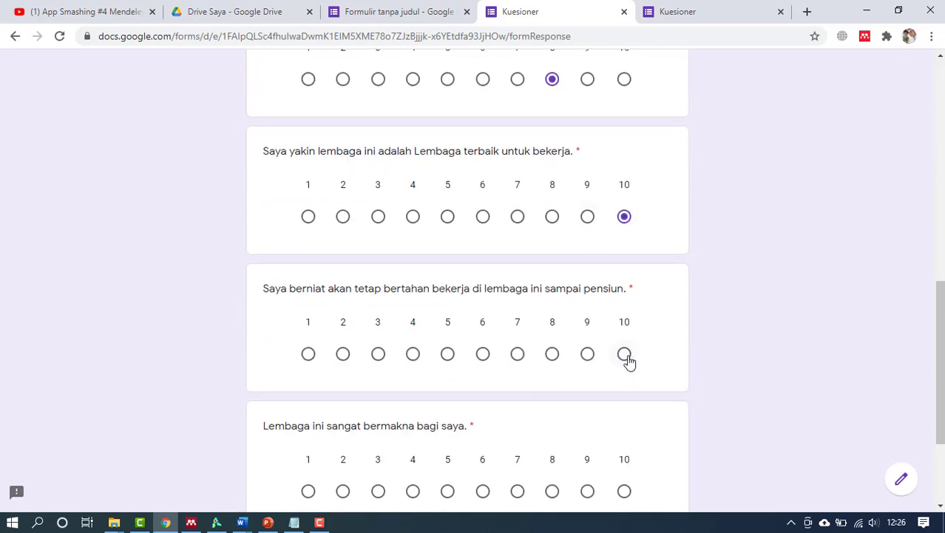
{"action": "left_click", "coordinate": [625, 355]}
{"action": "left_click", "coordinate": [624, 491]}
{"action": "scroll", "coordinate": [521, 420], "scroll_direction": "down", "scroll_amount": 2}
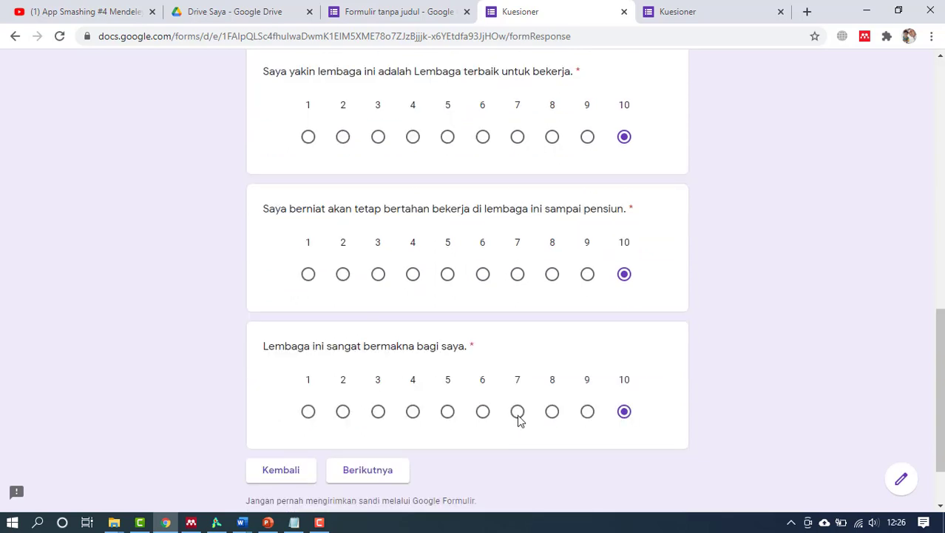
{"action": "left_click", "coordinate": [388, 398]}
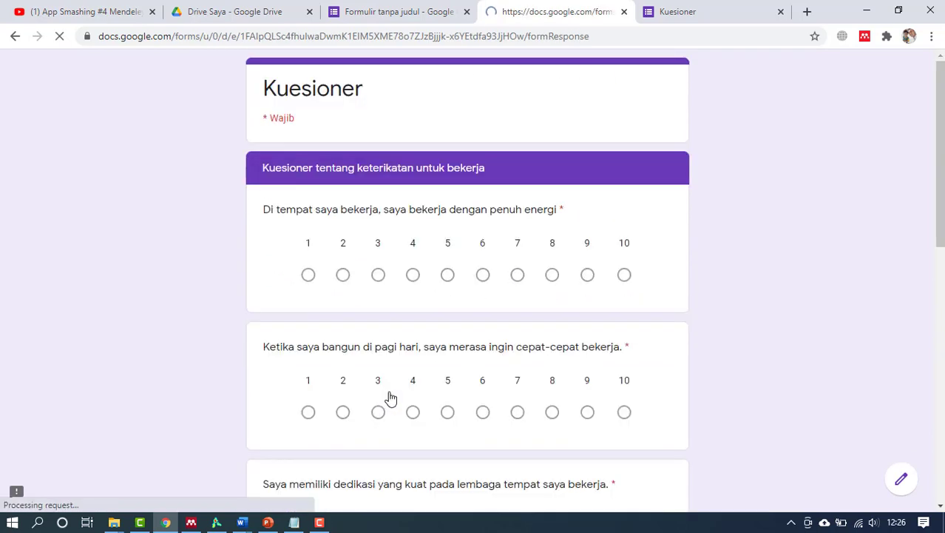
Step: Rate the first four statements of "Kuesioner tentang keterikatan untuk bekerja" 9 each
{"action": "left_click", "coordinate": [588, 275]}
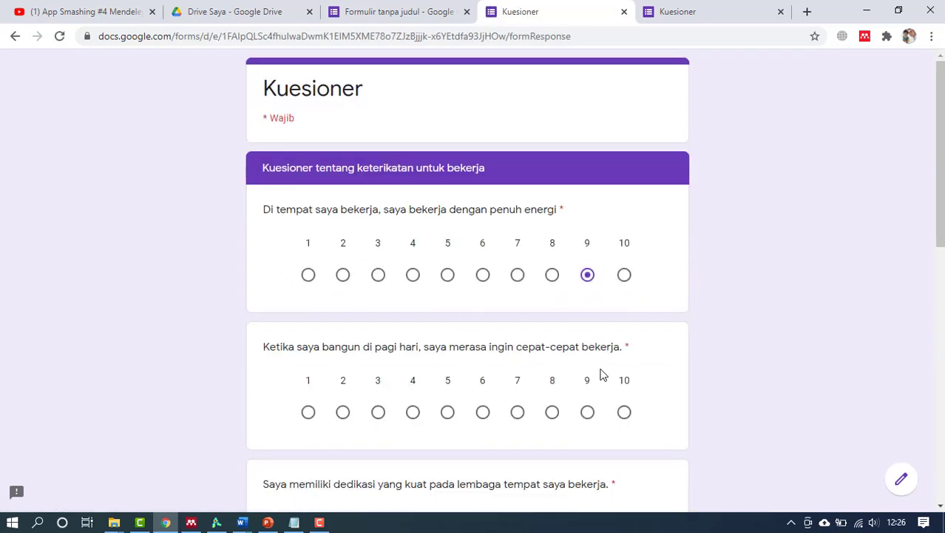
{"action": "left_click", "coordinate": [587, 412]}
{"action": "scroll", "coordinate": [584, 415], "scroll_direction": "down", "scroll_amount": 4}
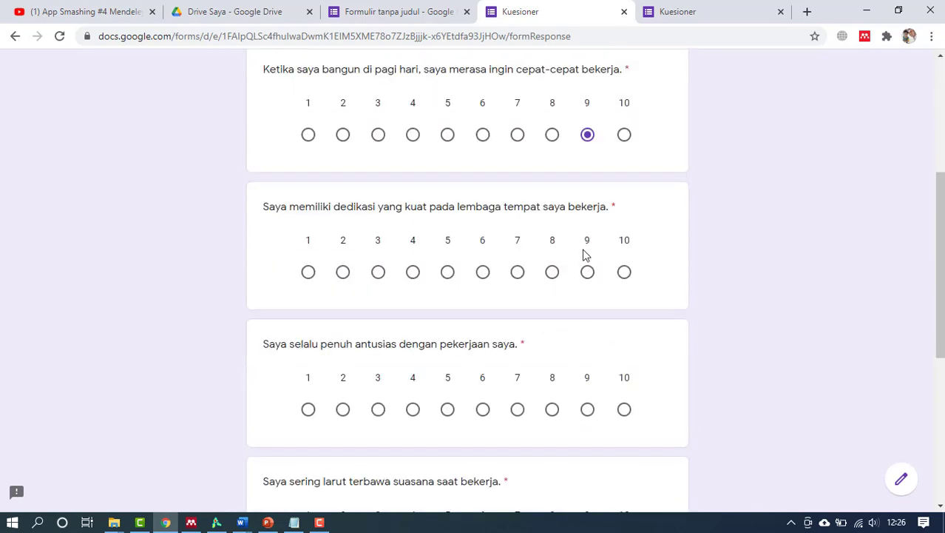
{"action": "left_click", "coordinate": [590, 273]}
{"action": "left_click", "coordinate": [589, 411]}
{"action": "scroll", "coordinate": [537, 407], "scroll_direction": "down", "scroll_amount": 4}
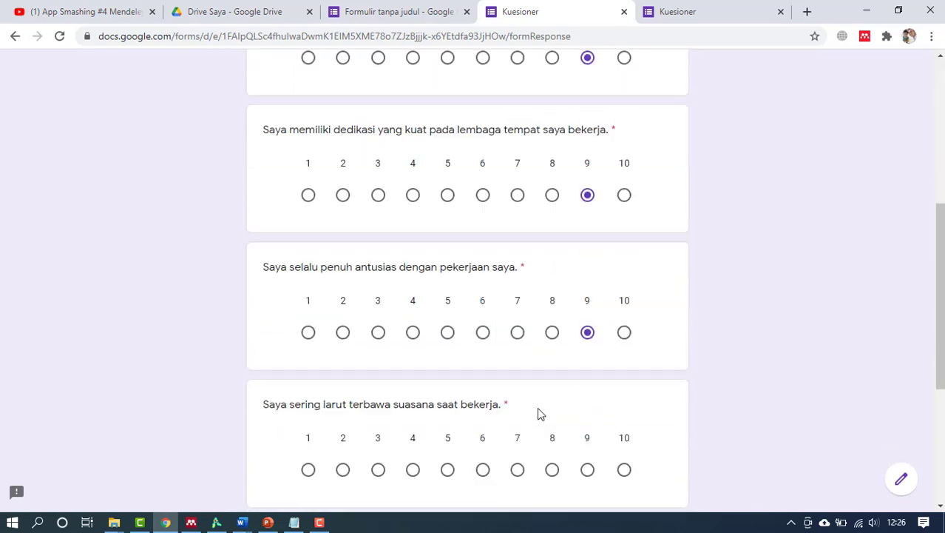
Step: Rate the last two work engagement statements 7 and 8, and continue to the performance section
{"action": "left_click", "coordinate": [517, 271]}
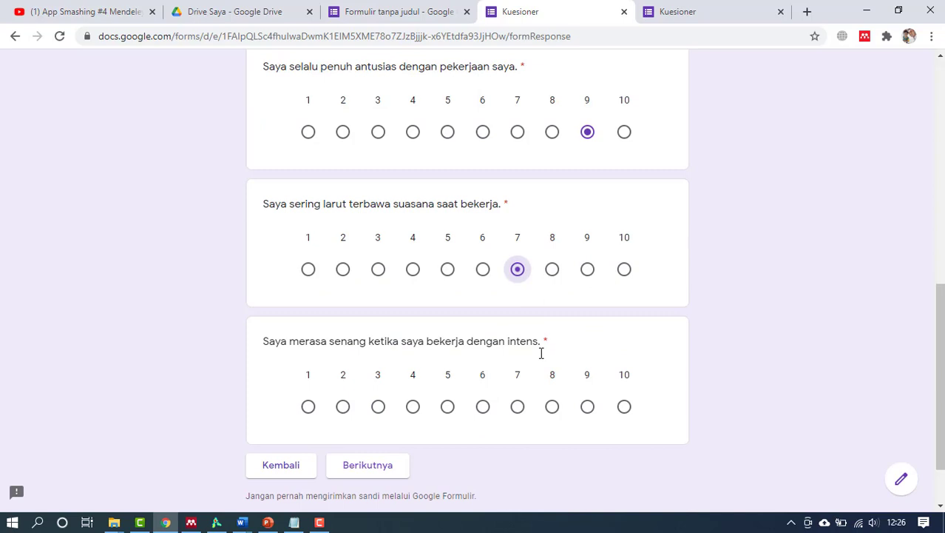
{"action": "left_click", "coordinate": [553, 409]}
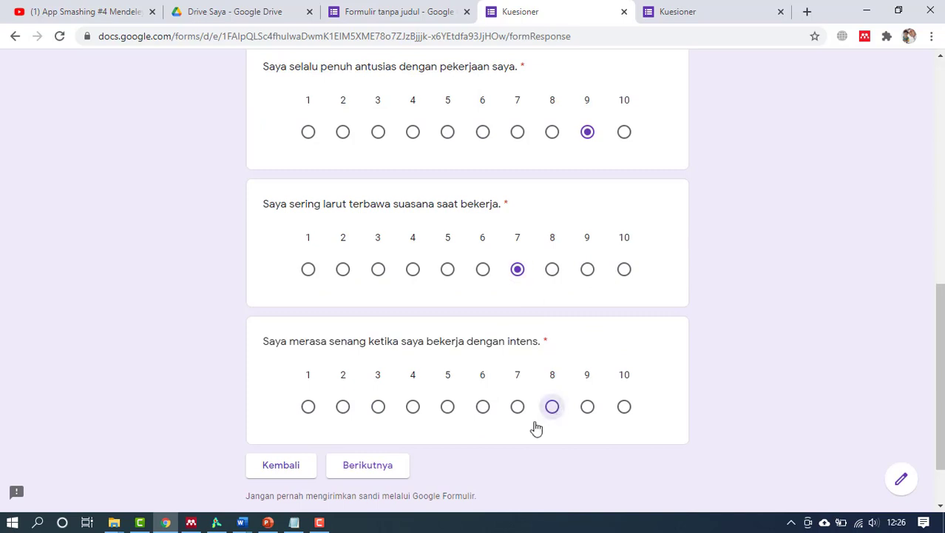
{"action": "left_click", "coordinate": [368, 465]}
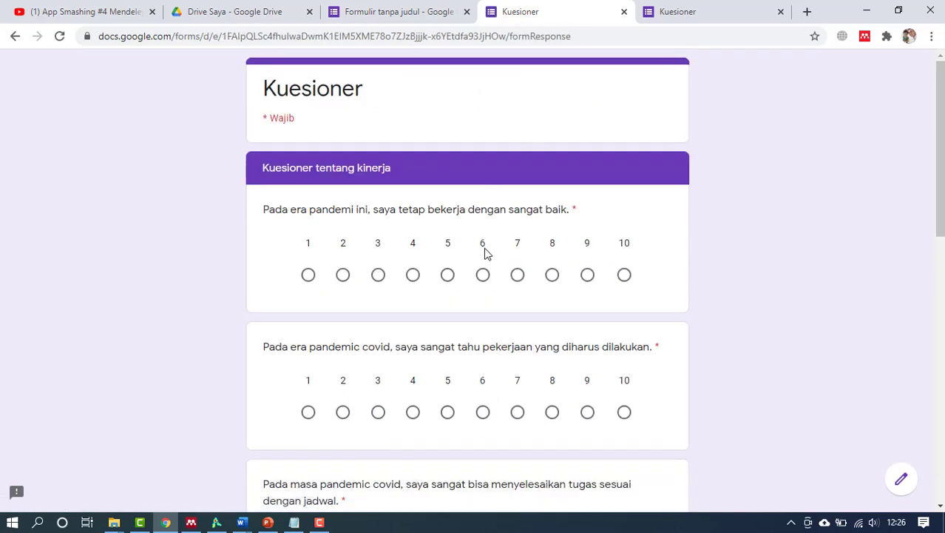
Step: Rate the first four statements of "Kuesioner tentang kinerja" 8, 8, 9 and 9
{"action": "left_click", "coordinate": [552, 276]}
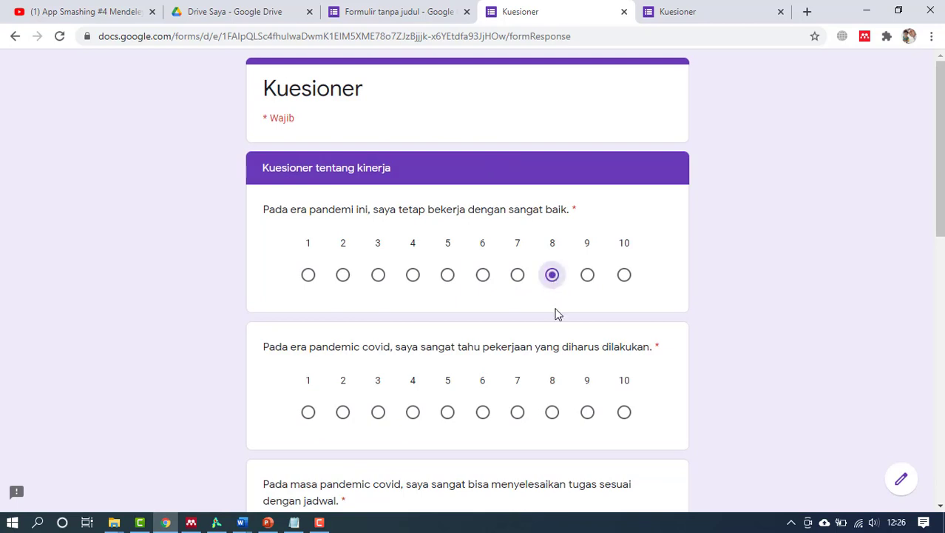
{"action": "left_click", "coordinate": [553, 411]}
{"action": "scroll", "coordinate": [558, 369], "scroll_direction": "down", "scroll_amount": 5}
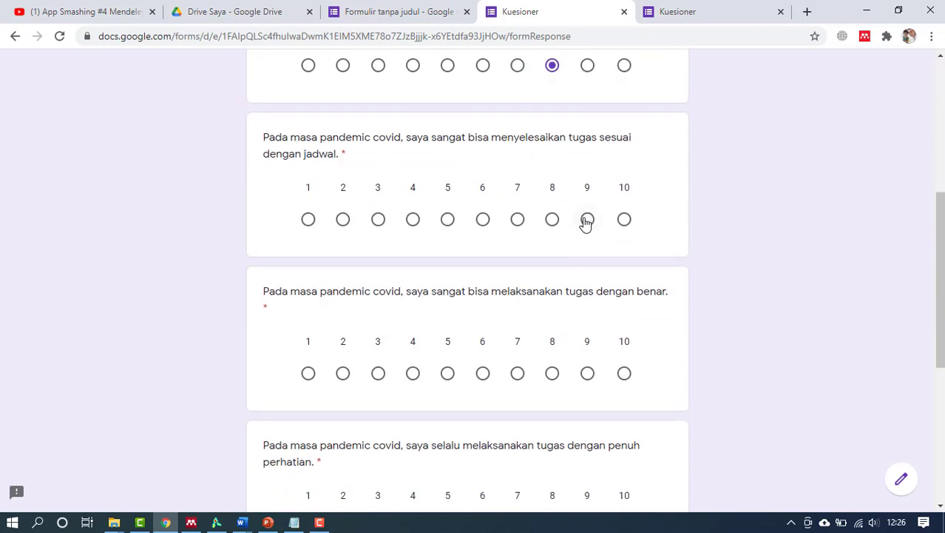
{"action": "left_click", "coordinate": [586, 220]}
{"action": "left_click", "coordinate": [587, 374]}
Step: Rate the last two performance statements 7 and 8, and submit the completed questionnaire
{"action": "scroll", "coordinate": [536, 486], "scroll_direction": "down", "scroll_amount": 3}
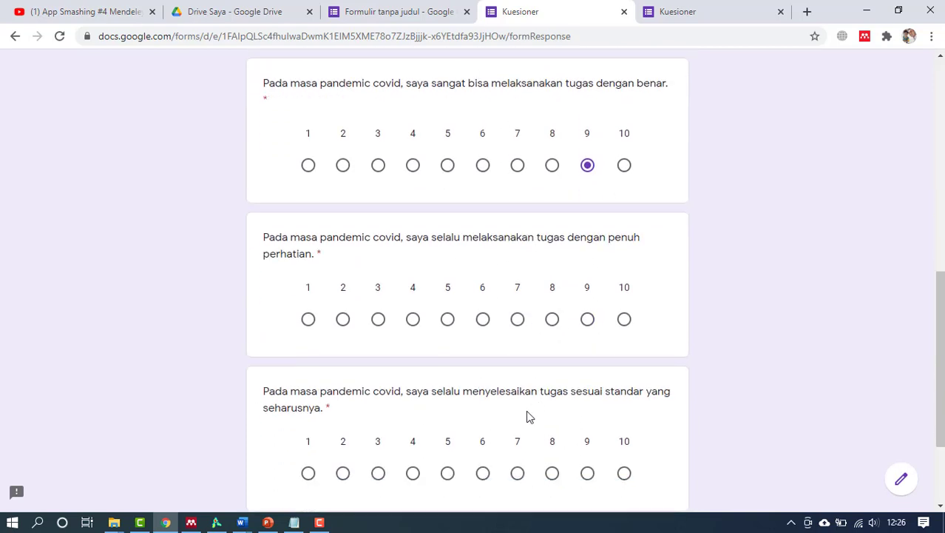
{"action": "left_click", "coordinate": [518, 321]}
{"action": "scroll", "coordinate": [501, 389], "scroll_direction": "down", "scroll_amount": 2}
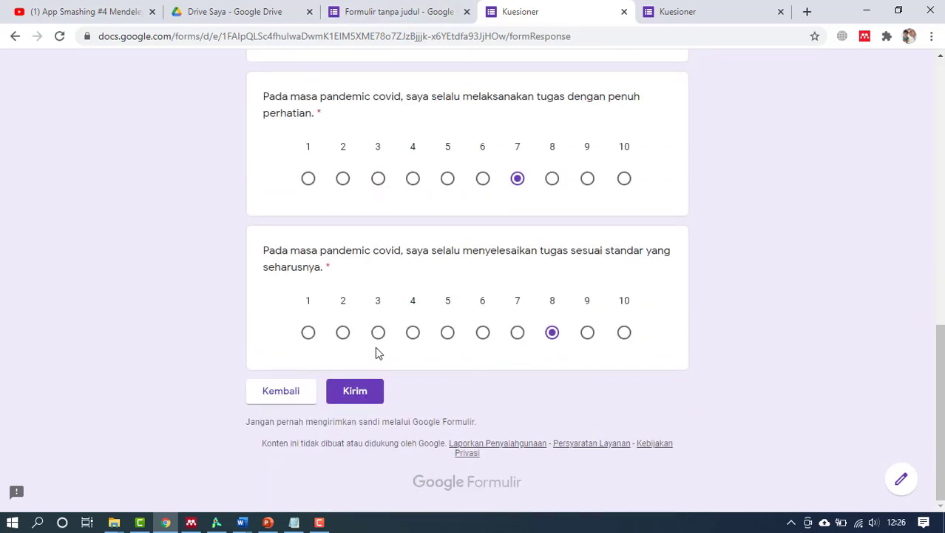
{"action": "left_click", "coordinate": [362, 393]}
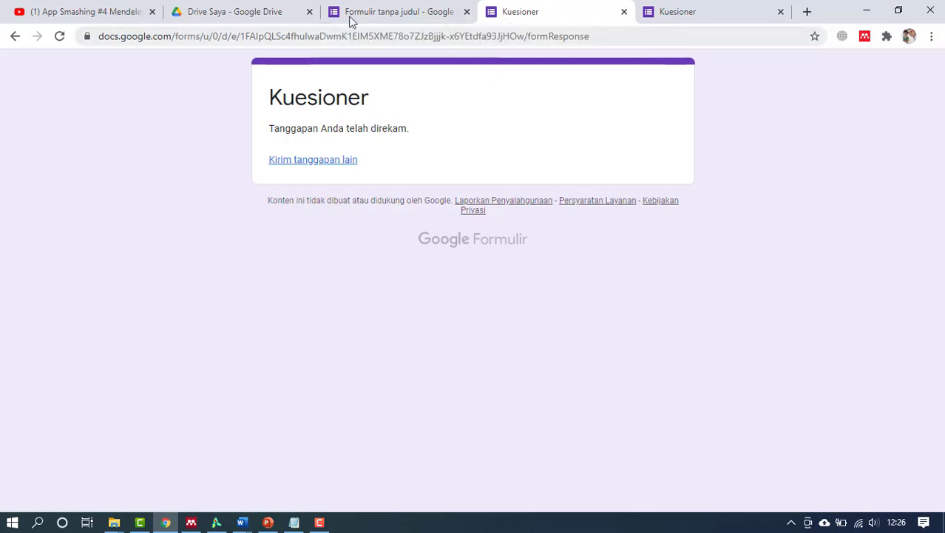
{"action": "left_click", "coordinate": [237, 10]}
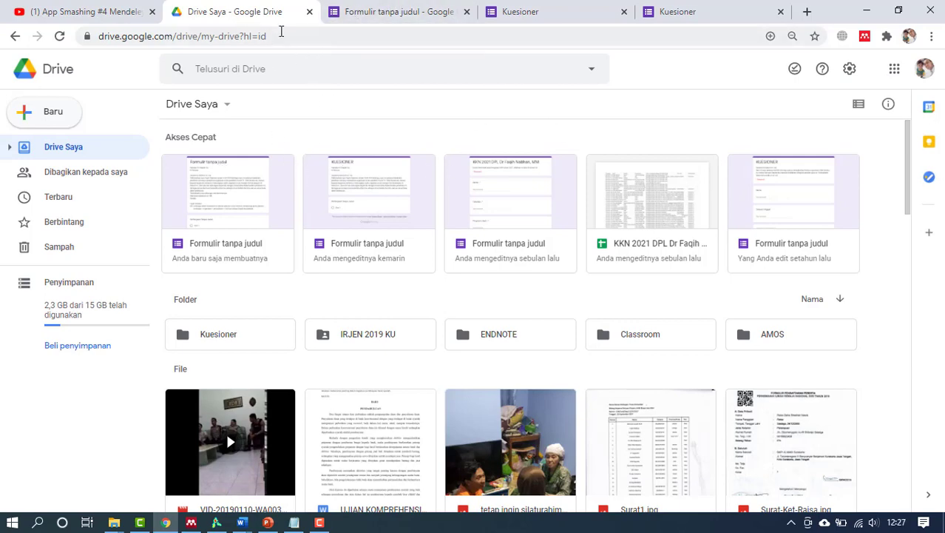
{"action": "left_click", "coordinate": [393, 12]}
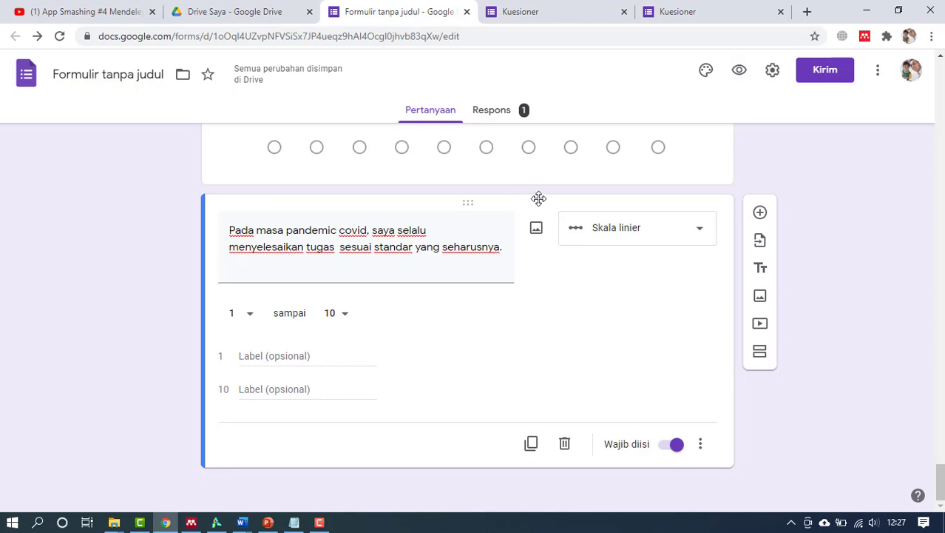
{"action": "left_click", "coordinate": [522, 12]}
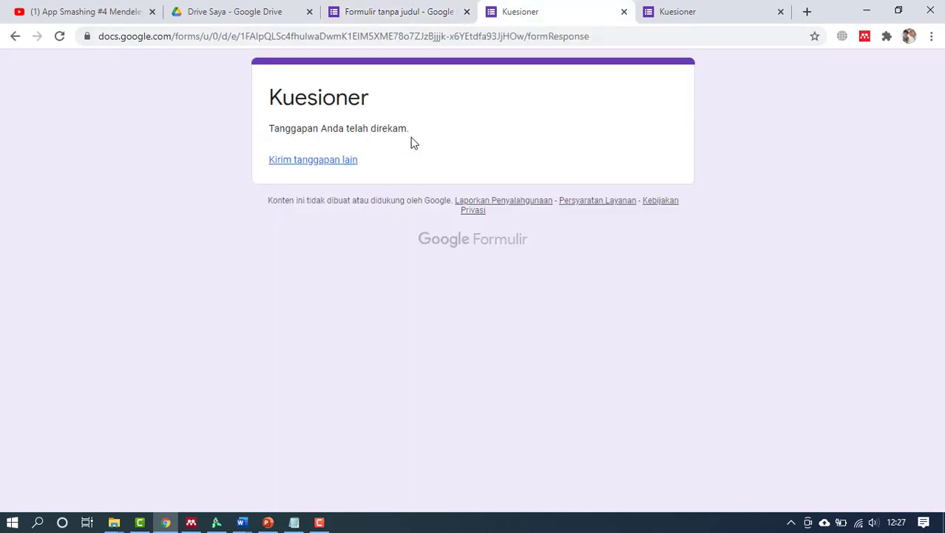
Step: Return to the form editor, open the form's sending options and compare the email and link methods
{"action": "left_click", "coordinate": [405, 21]}
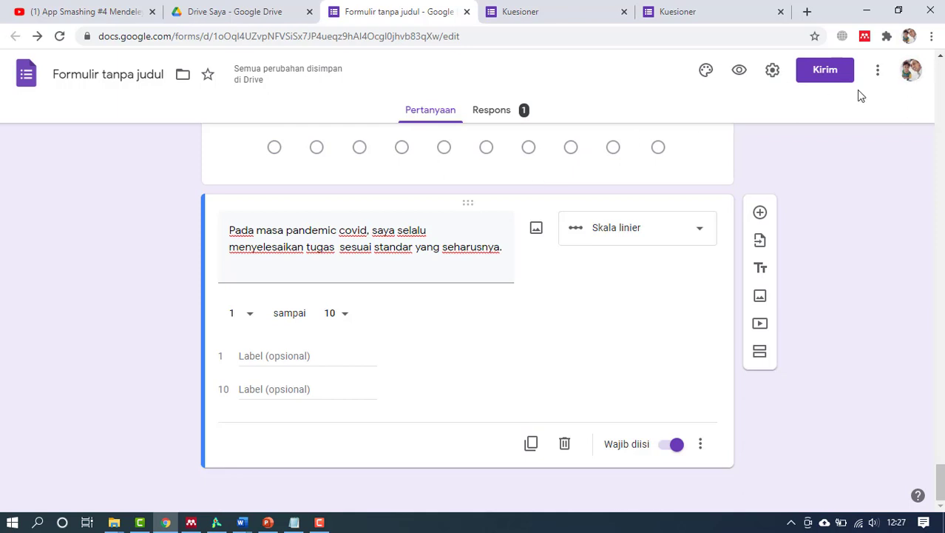
{"action": "left_click", "coordinate": [824, 71]}
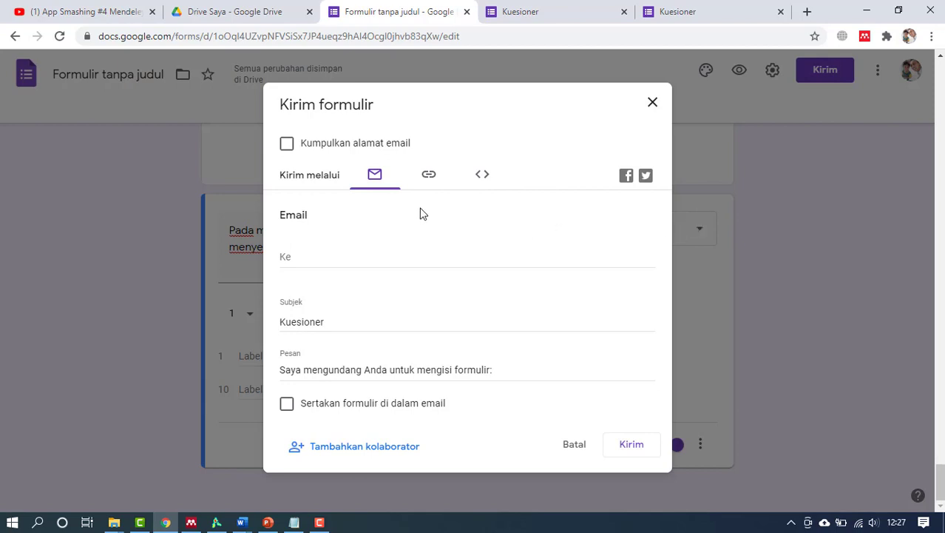
{"action": "left_click", "coordinate": [311, 258]}
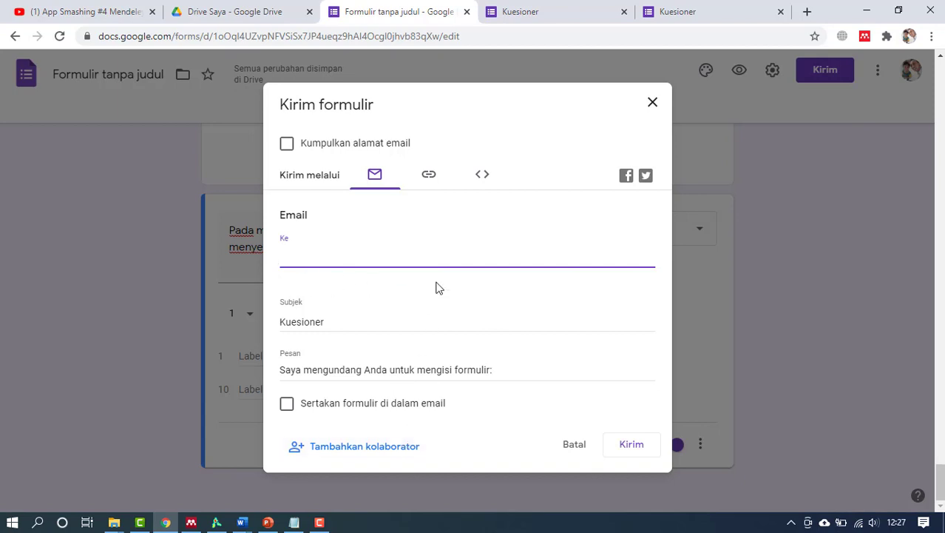
{"action": "left_click", "coordinate": [430, 177]}
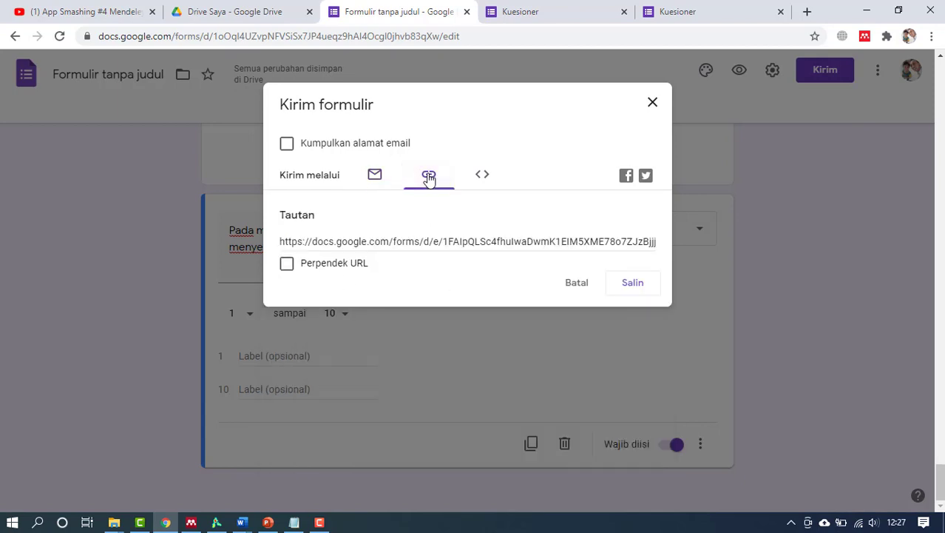
{"action": "left_click", "coordinate": [375, 182]}
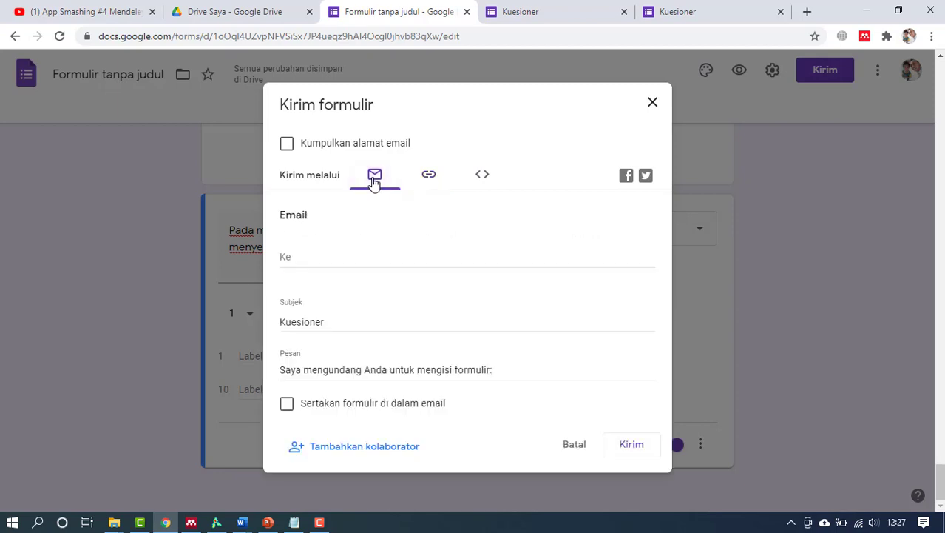
Step: Shorten the form's sharing link, copy it and close the sending options
{"action": "left_click", "coordinate": [428, 179]}
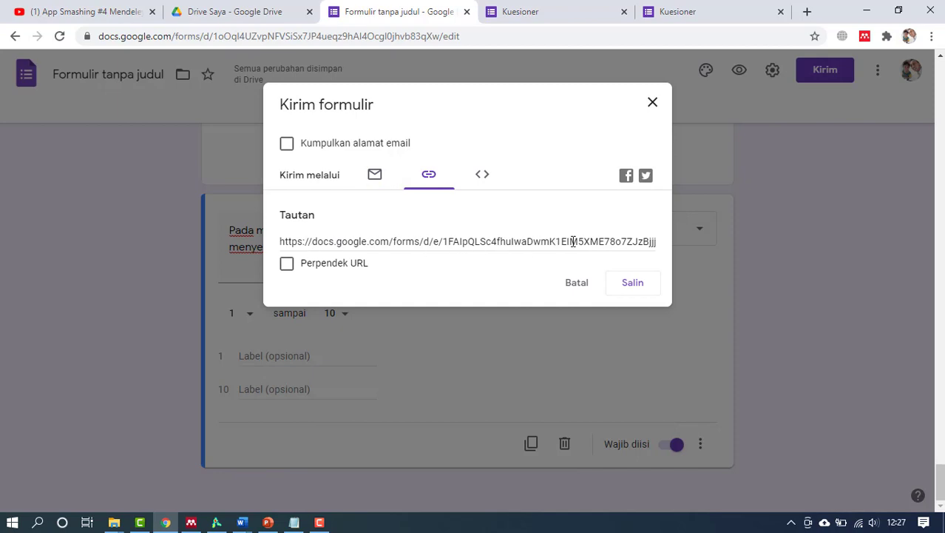
{"action": "left_click", "coordinate": [287, 265]}
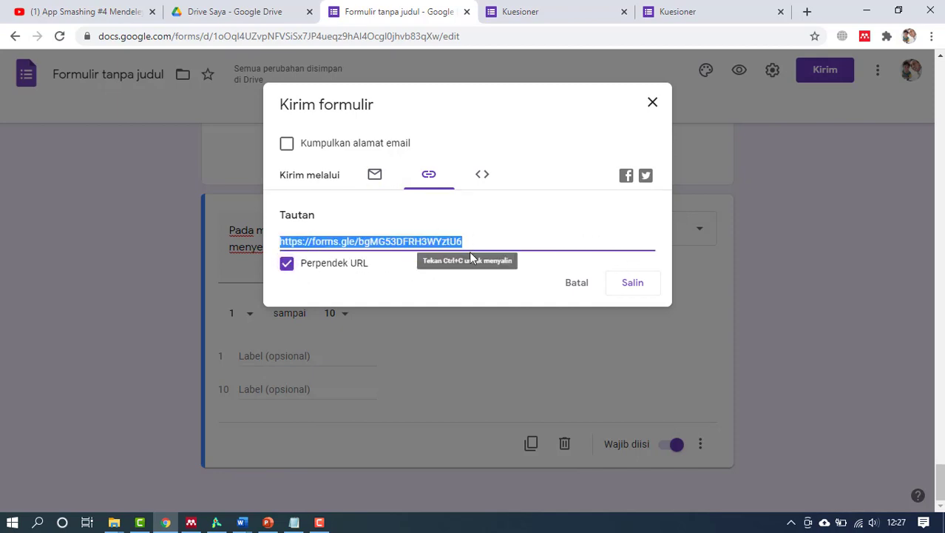
{"action": "left_click", "coordinate": [634, 284]}
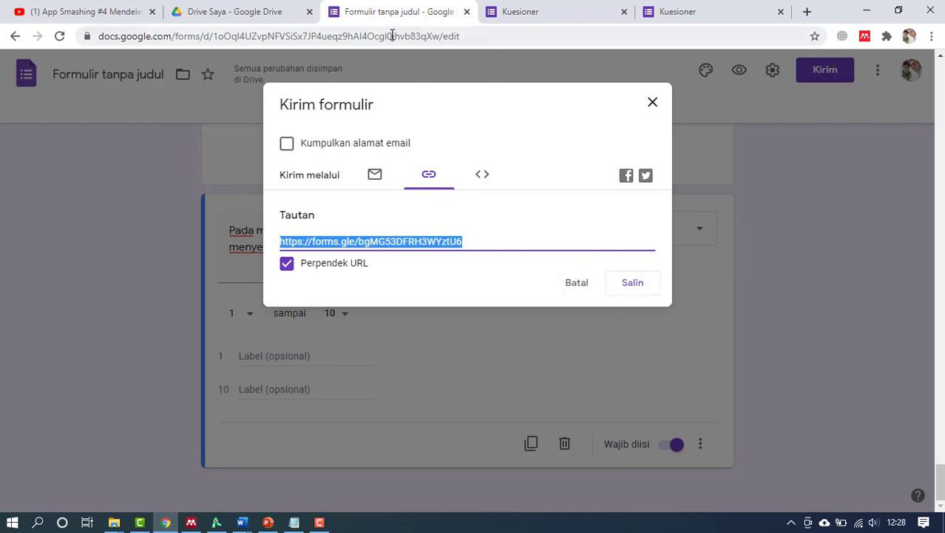
{"action": "left_click", "coordinate": [652, 104]}
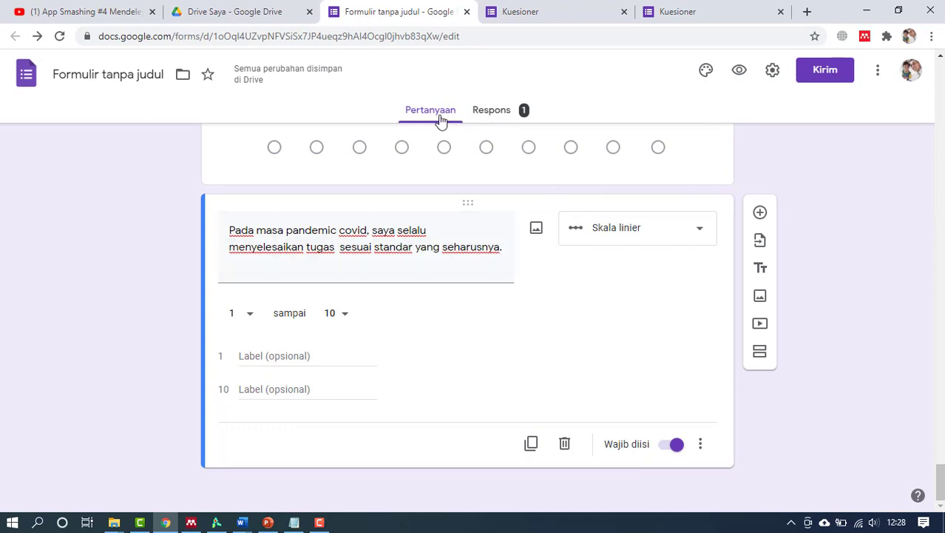
Step: Inspect the "Status pekerjaan" chart in the form's response summary and create a new spreadsheet for the responses
{"action": "left_click", "coordinate": [486, 112]}
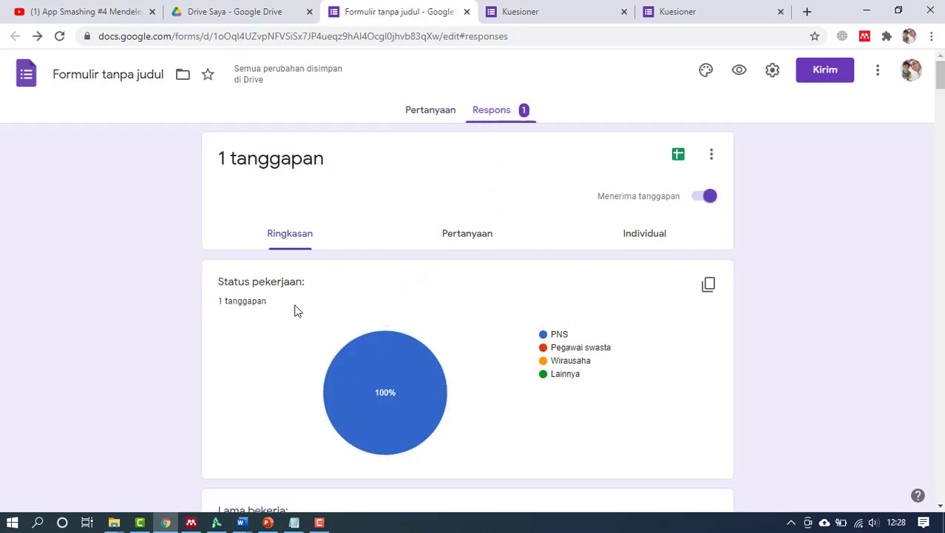
{"action": "mouse_move", "coordinate": [372, 409]}
{"action": "mouse_move", "coordinate": [413, 390]}
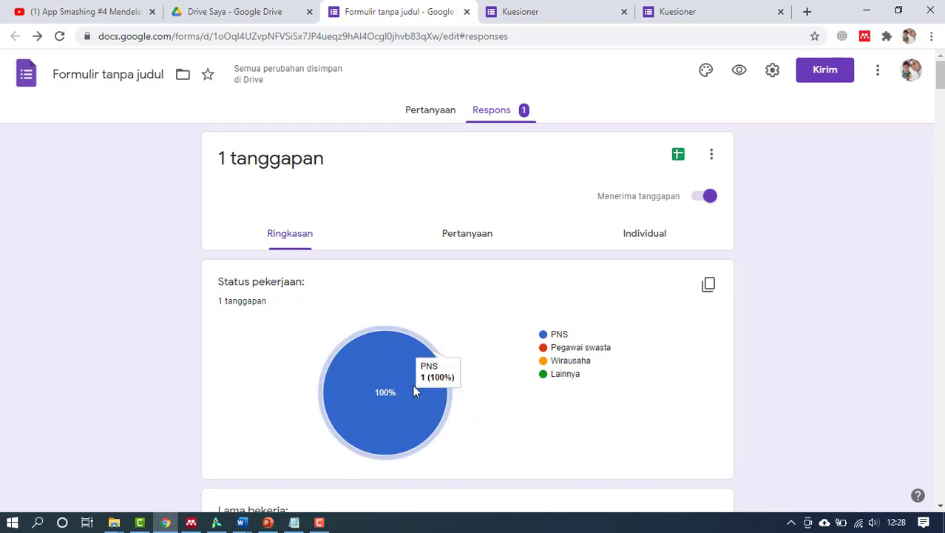
{"action": "left_click", "coordinate": [678, 156]}
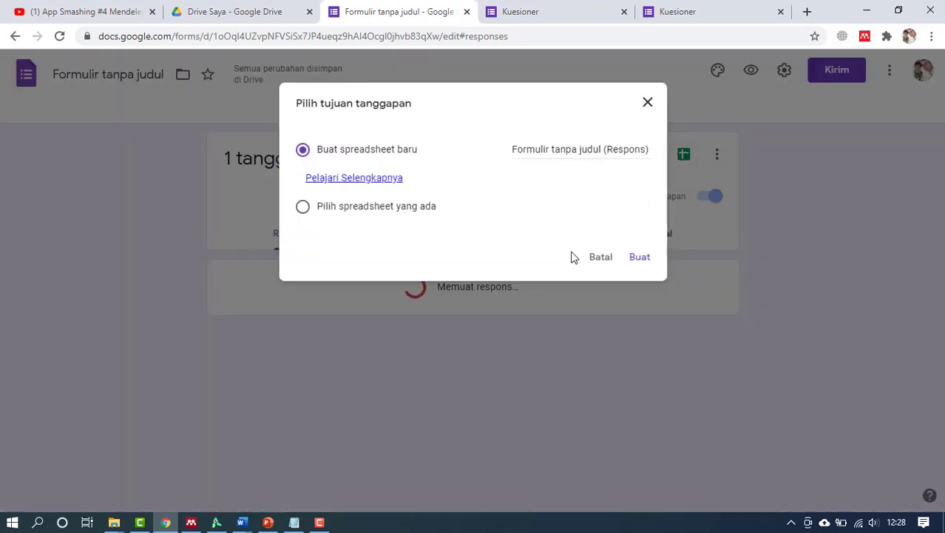
{"action": "left_click", "coordinate": [638, 259]}
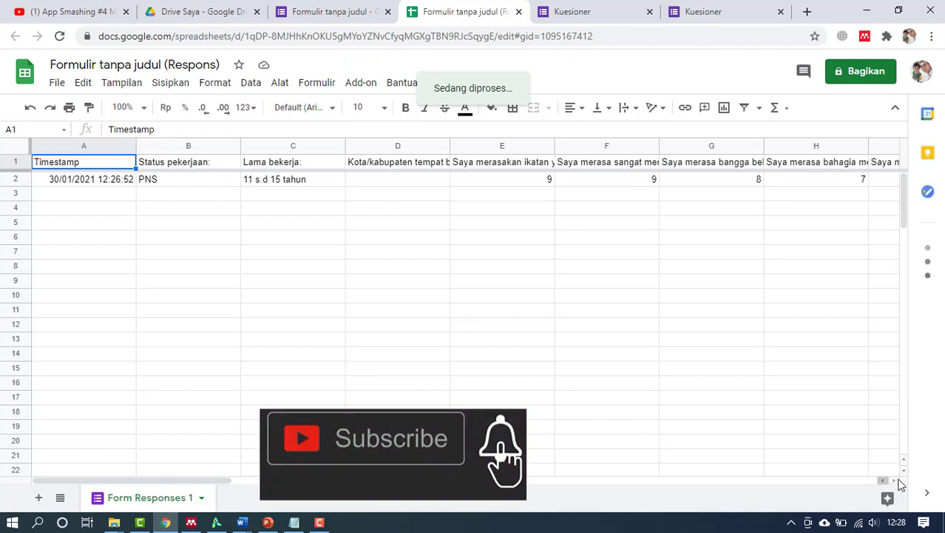
Step: Look through the recorded answers across the response spreadsheet's columns and return to the form's response summary
{"action": "scroll", "coordinate": [893, 478], "scroll_direction": "right", "scroll_amount": 6}
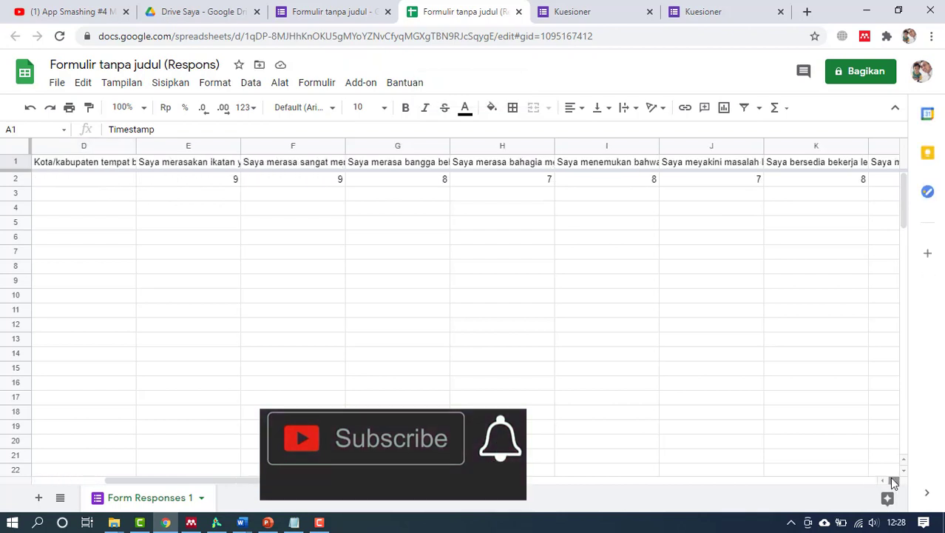
{"action": "left_click", "coordinate": [894, 481]}
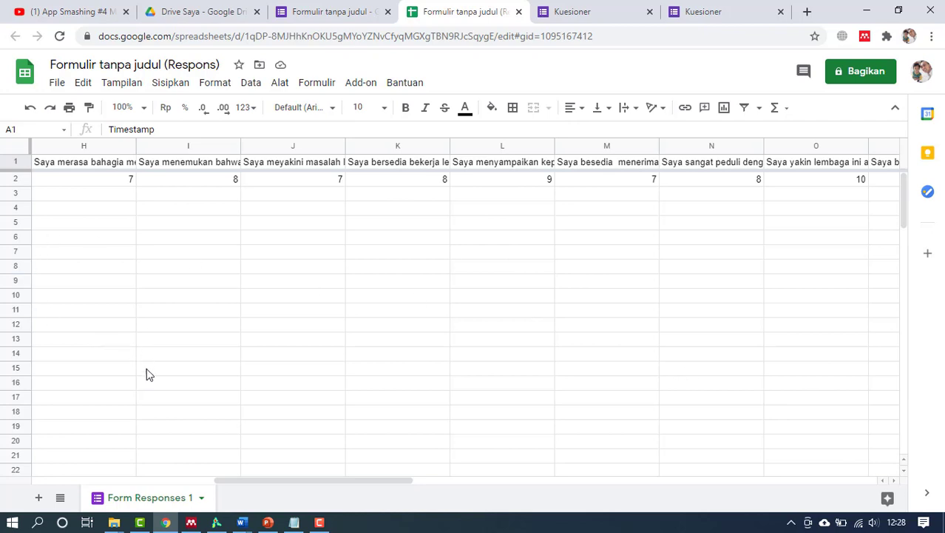
{"action": "left_click", "coordinate": [337, 13]}
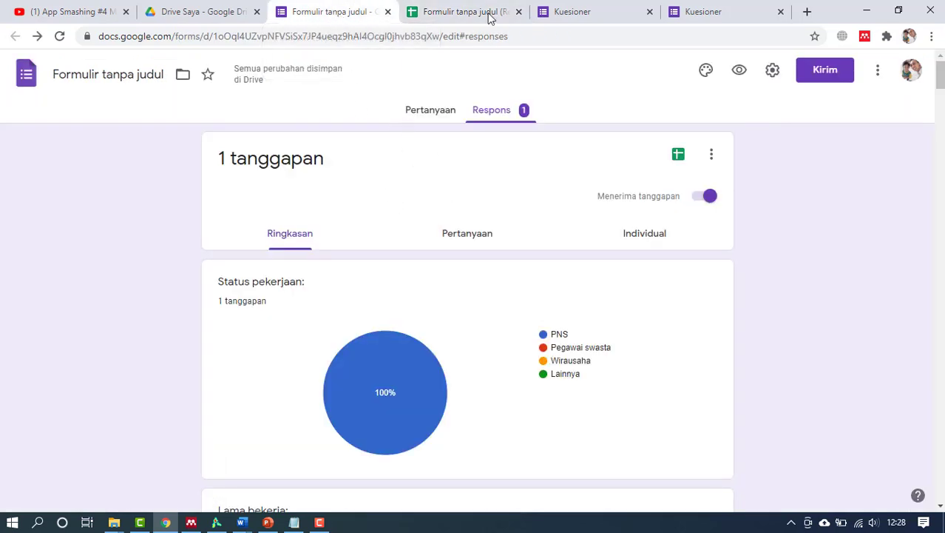